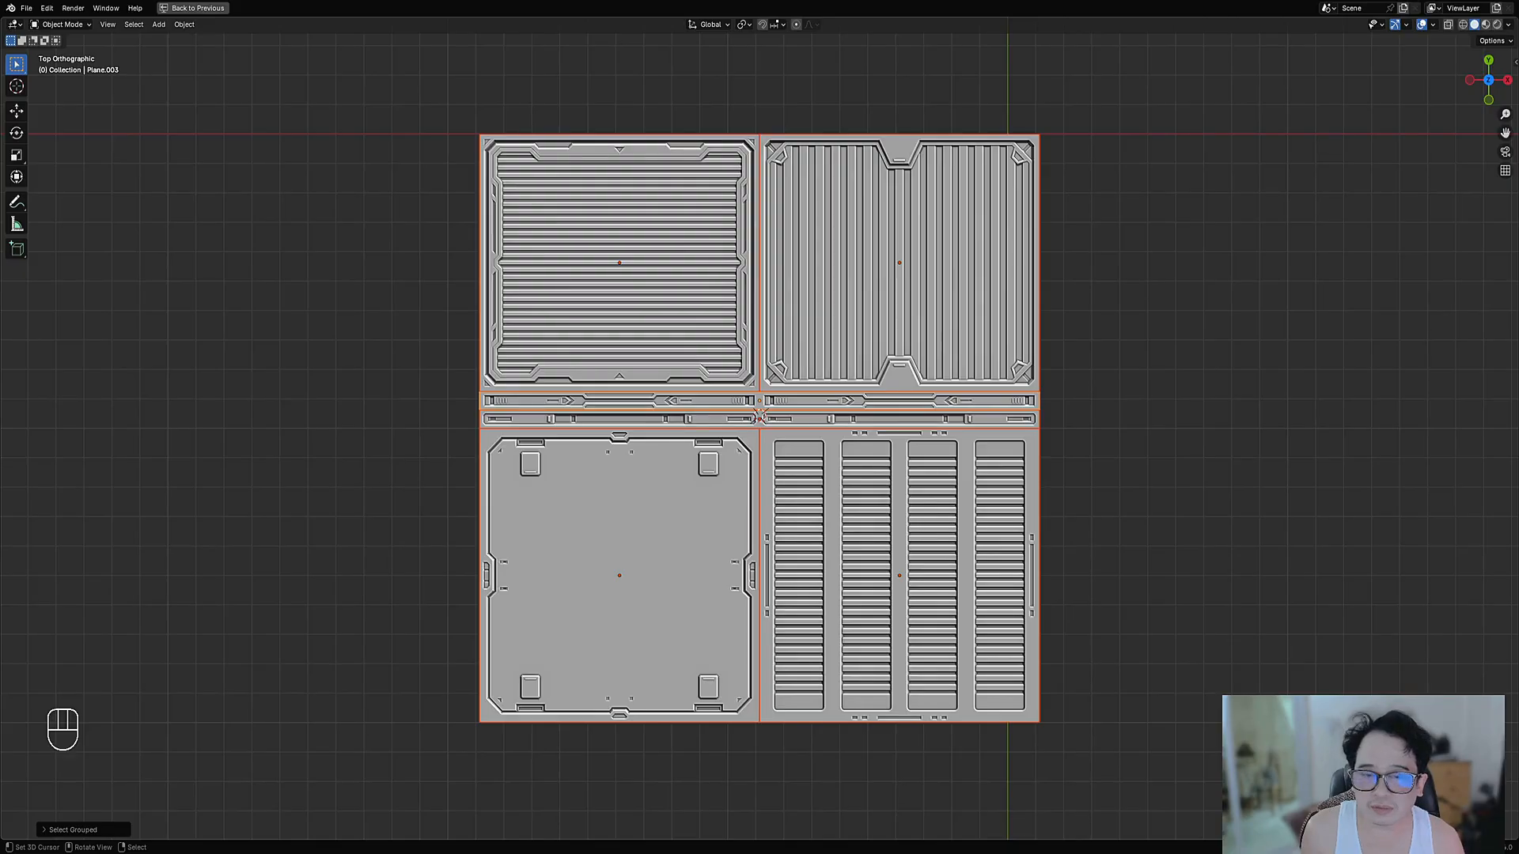
middle_drag(852, 454, 910, 379)
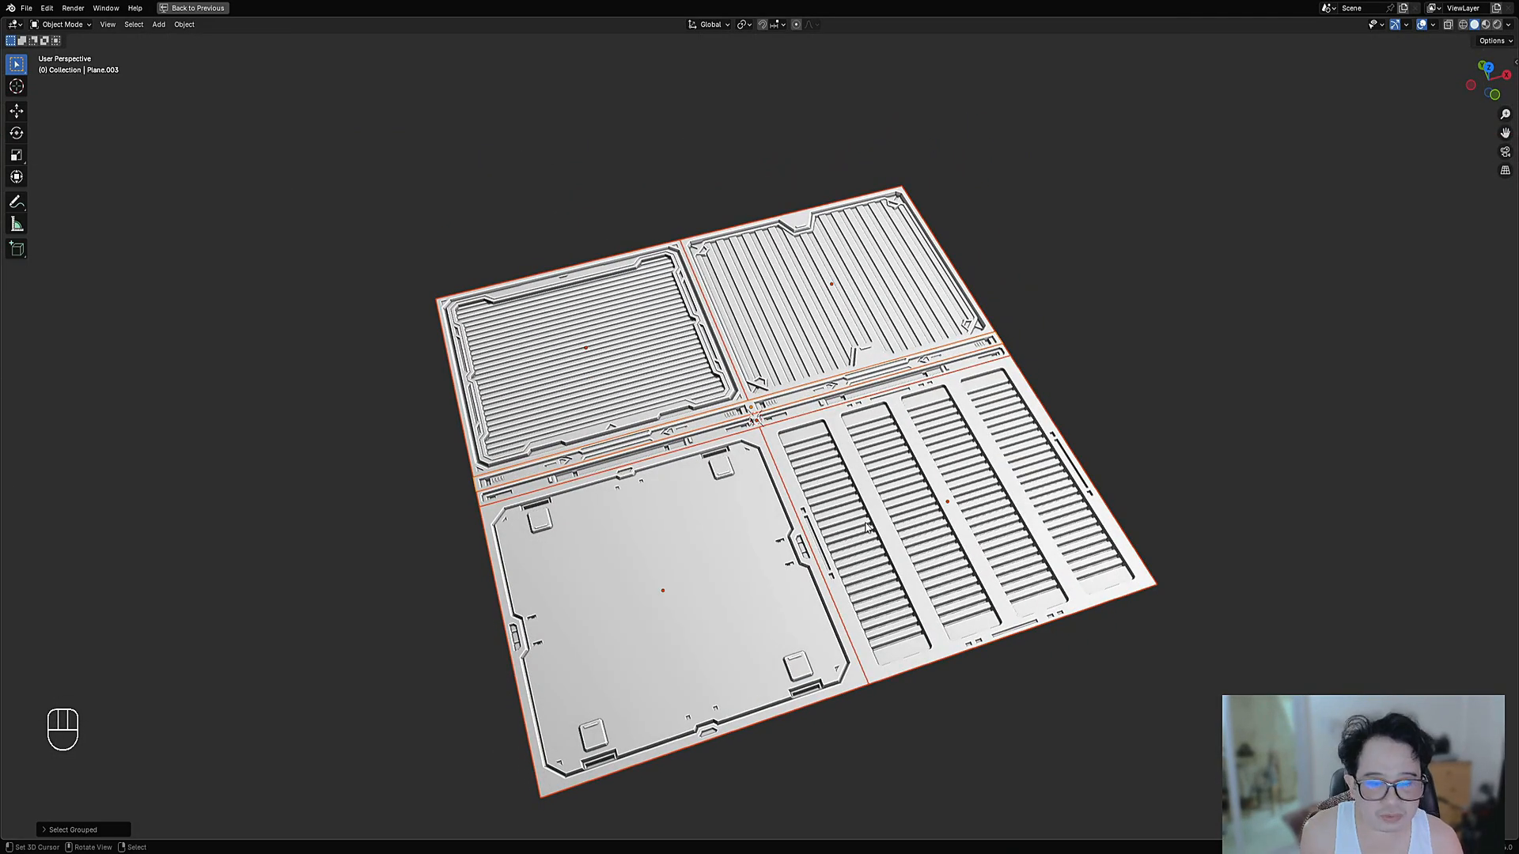
shift+middle_drag(868, 529, 873, 485)
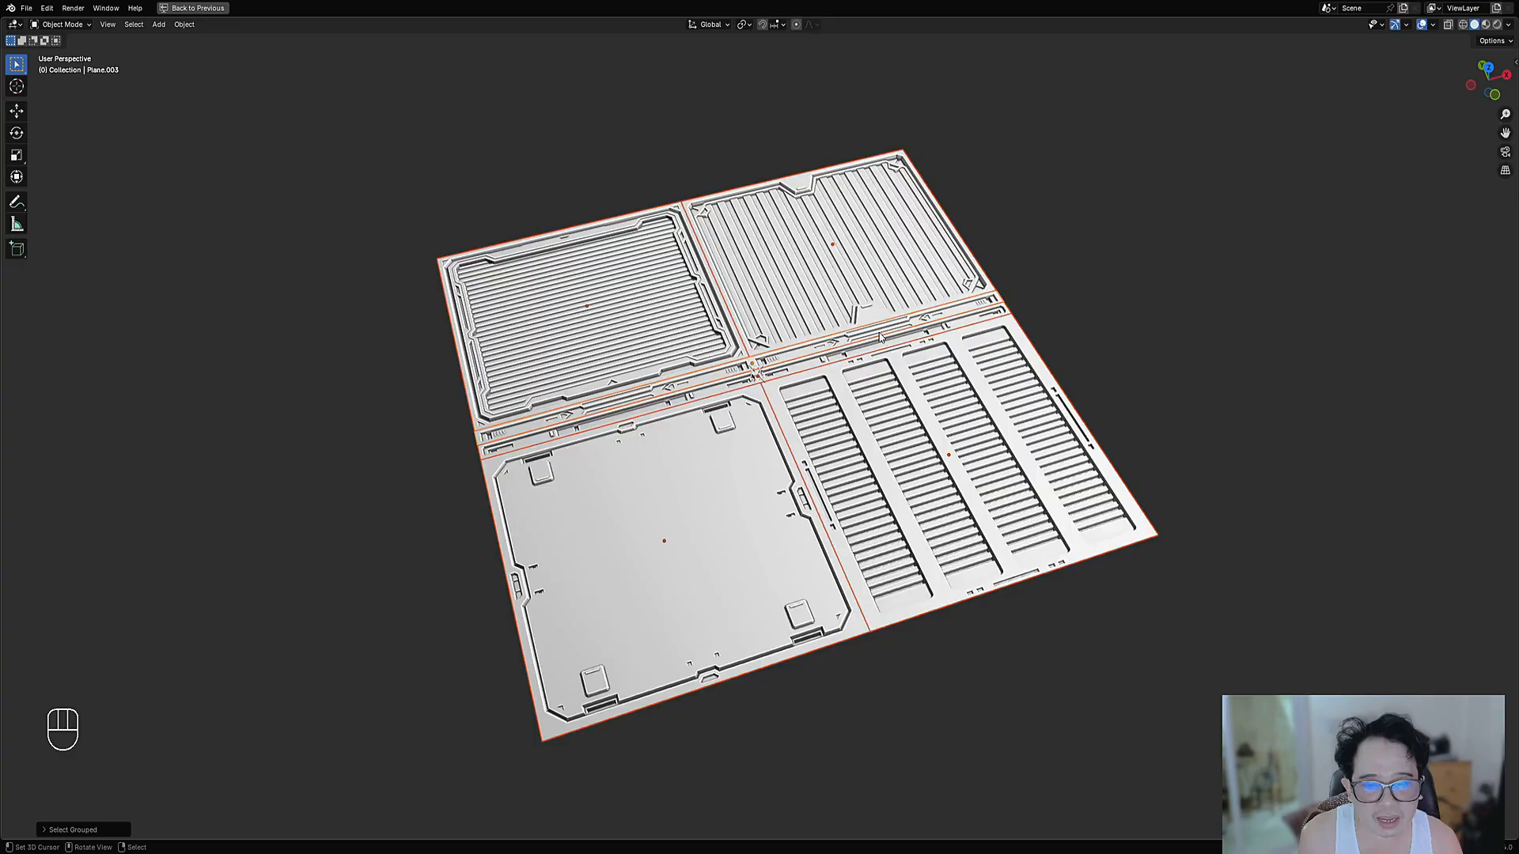
middle_drag(878, 338, 841, 295)
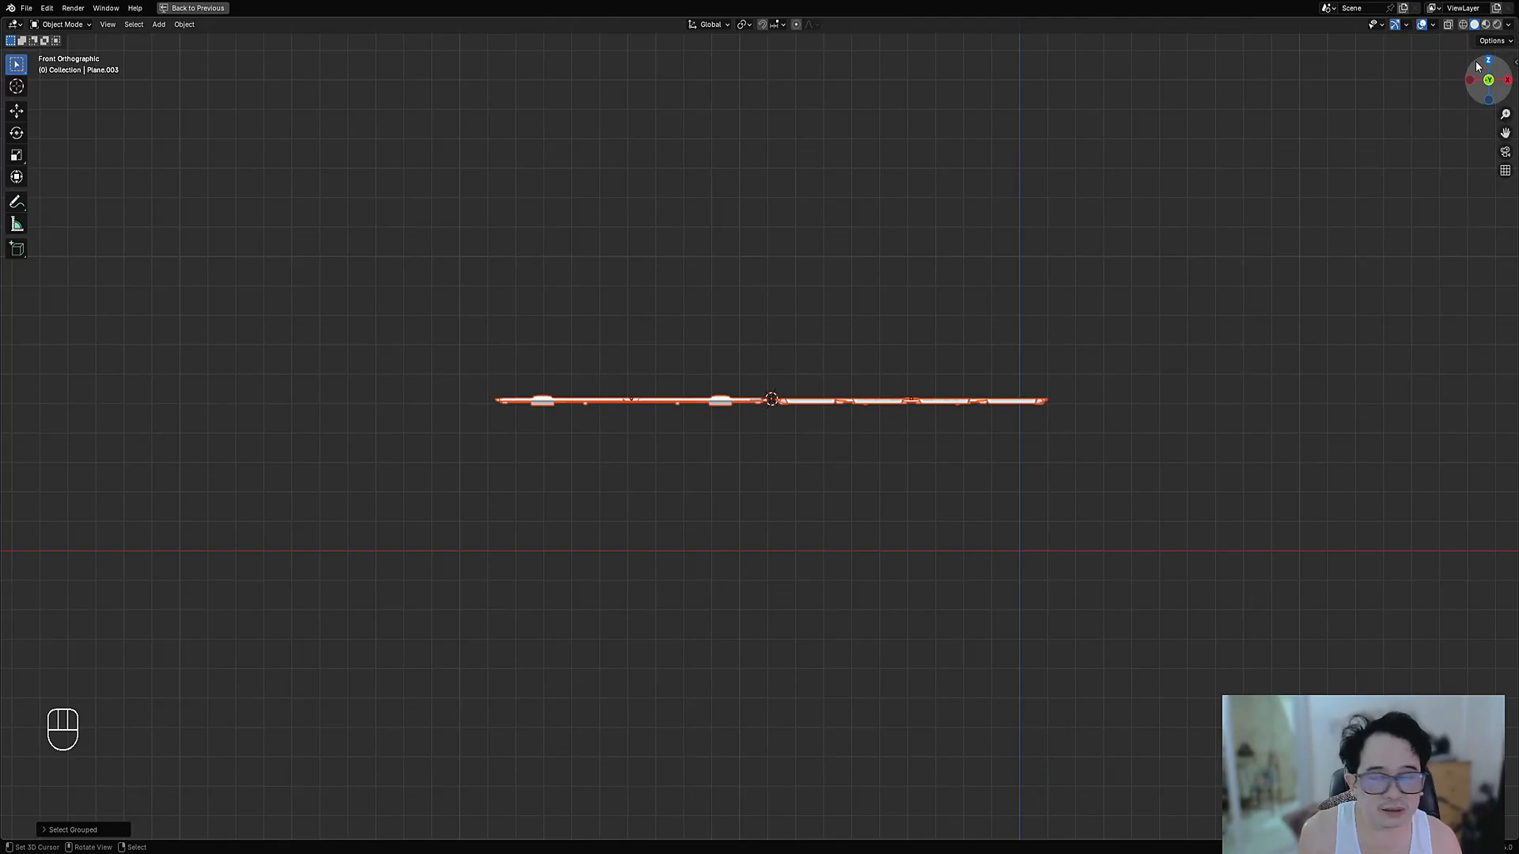
middle_drag(897, 292, 872, 507)
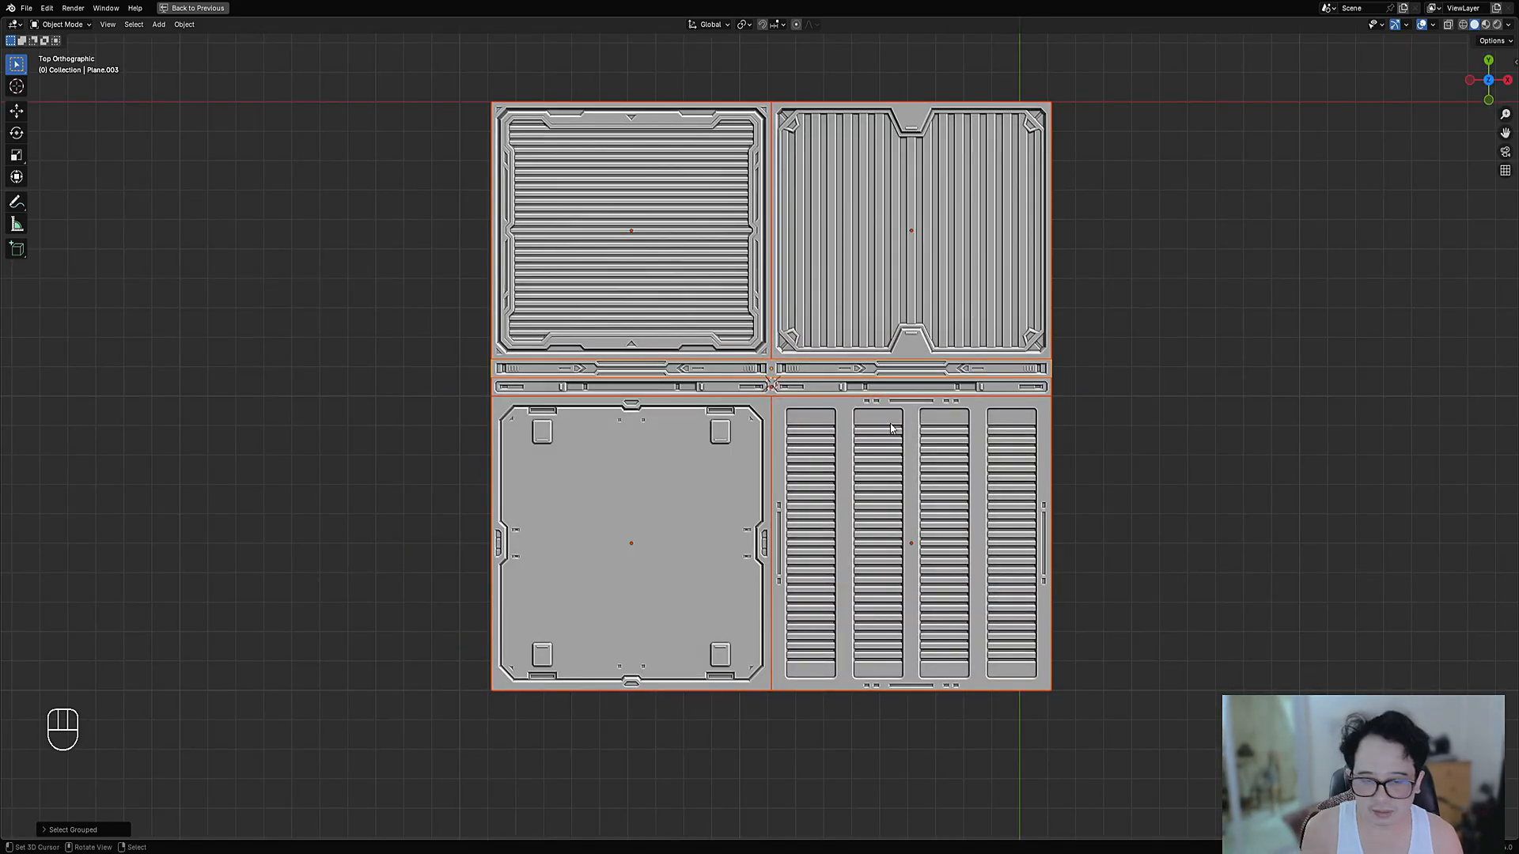
Restore the full editor layout, add an Ambient Occlusion node to the panel material and link its AO output to Base Color
key(ctrl+space)
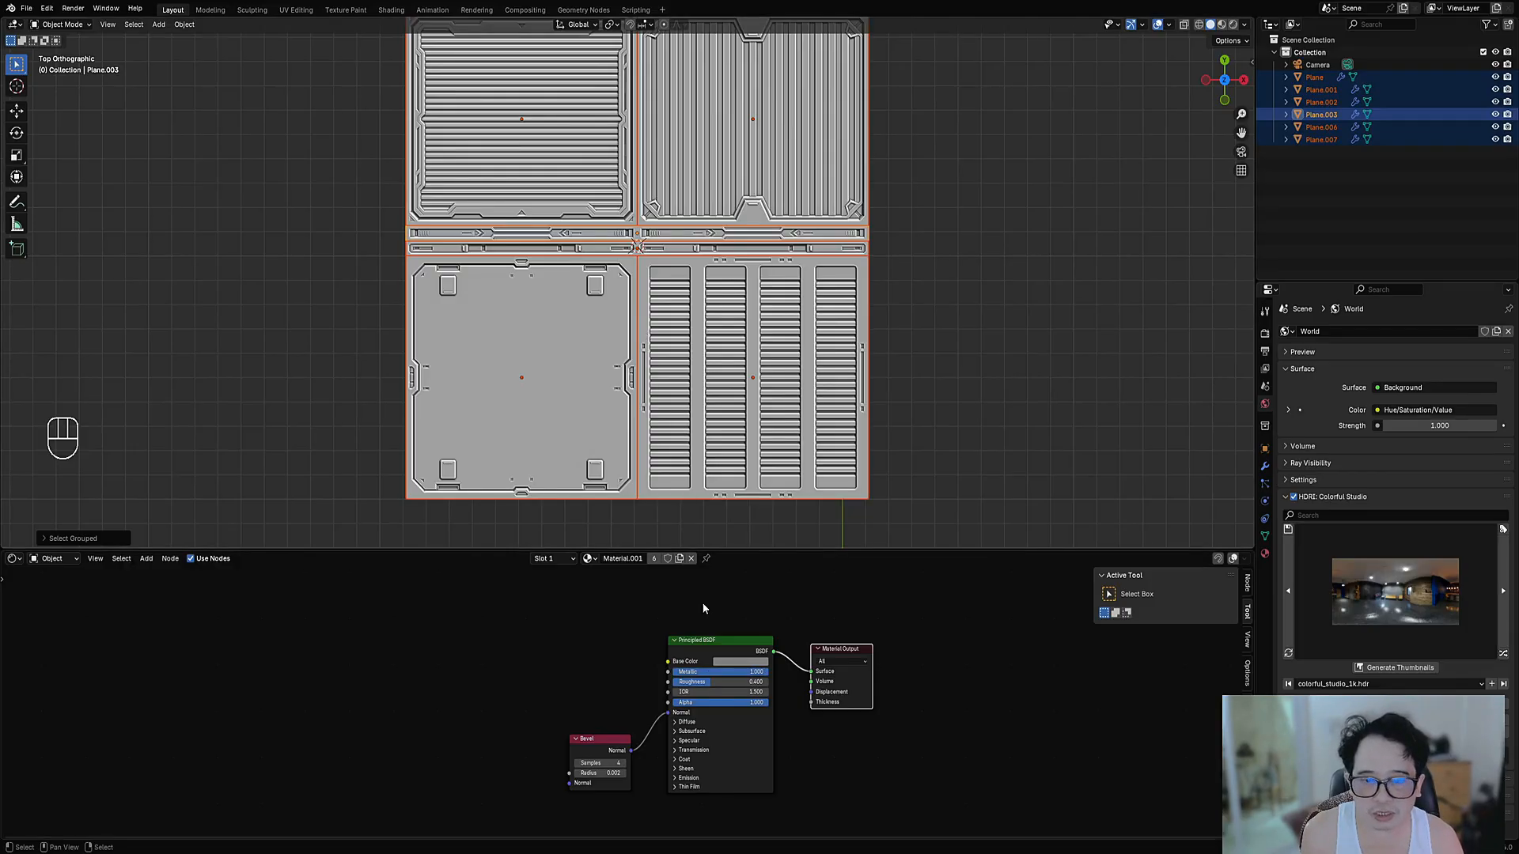
scroll(427, 672, up, 2)
click(757, 631)
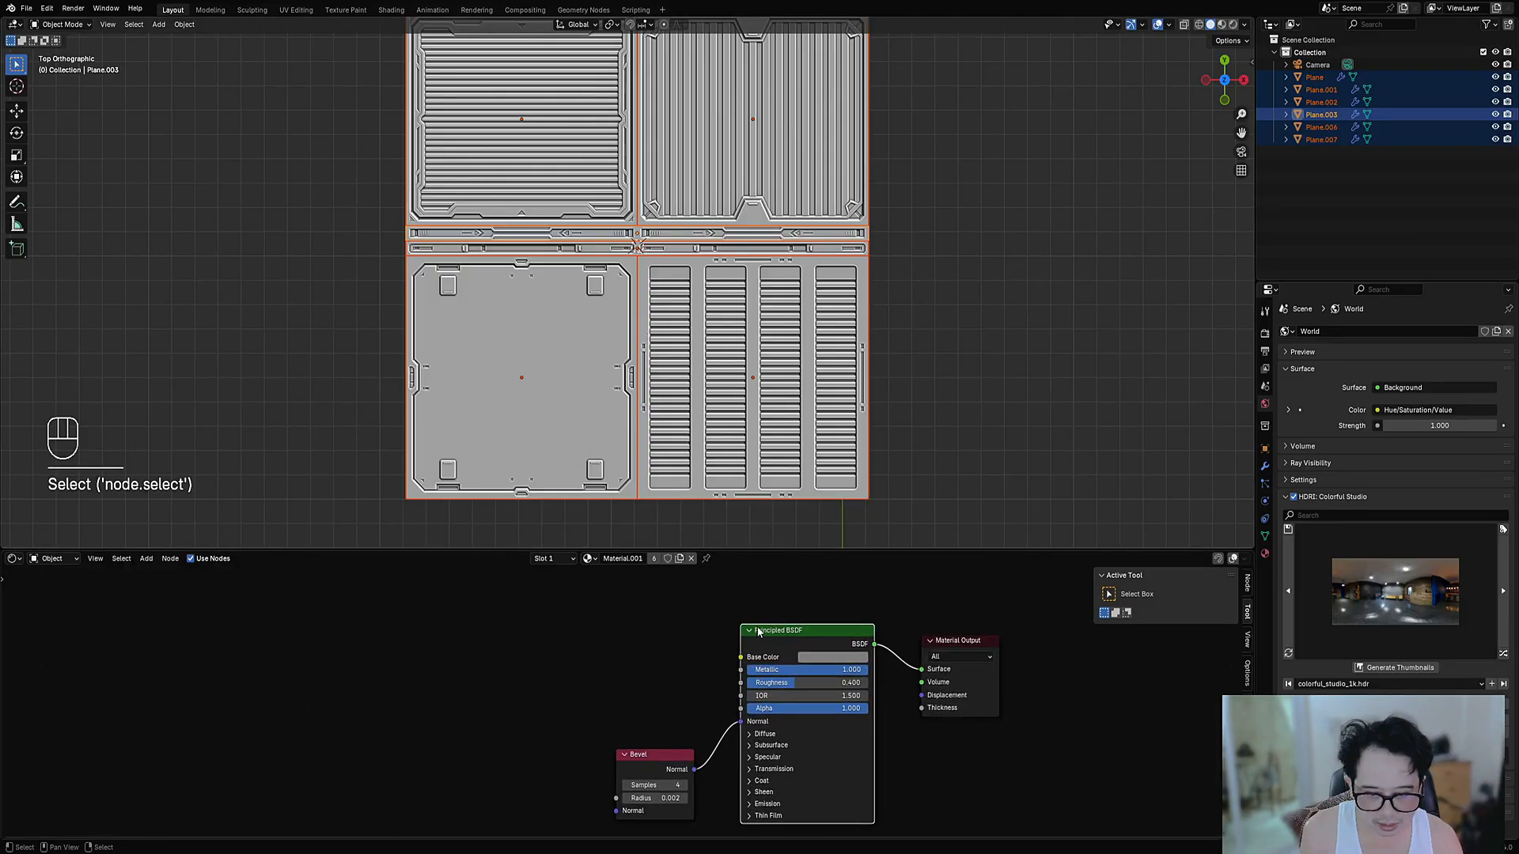
scroll(618, 685, down, 3)
middle_drag(585, 682, 681, 712)
key(shift+a)
mouse_move(600, 648)
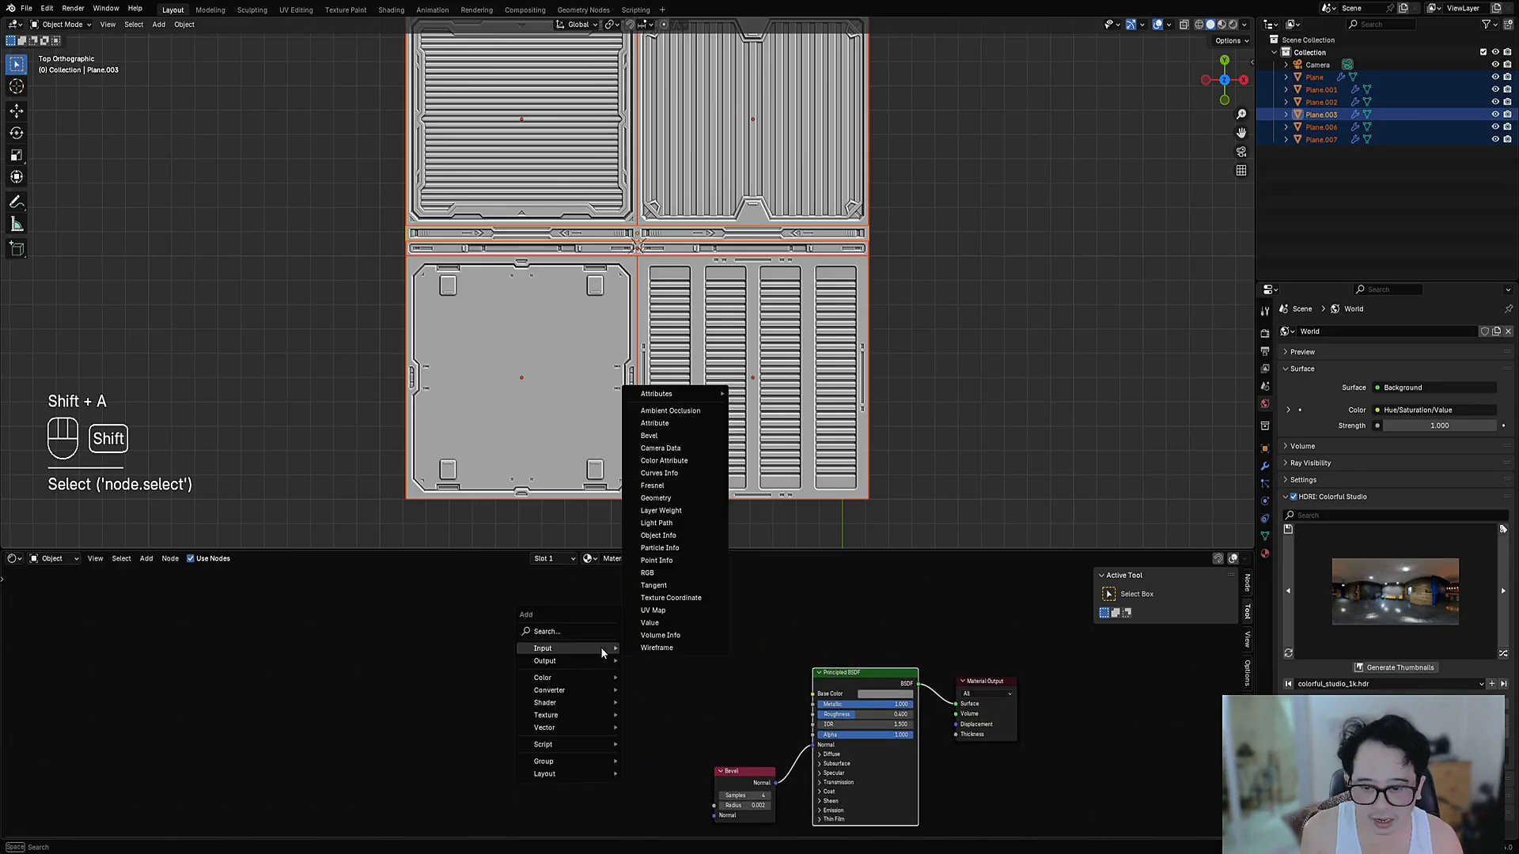
click(664, 410)
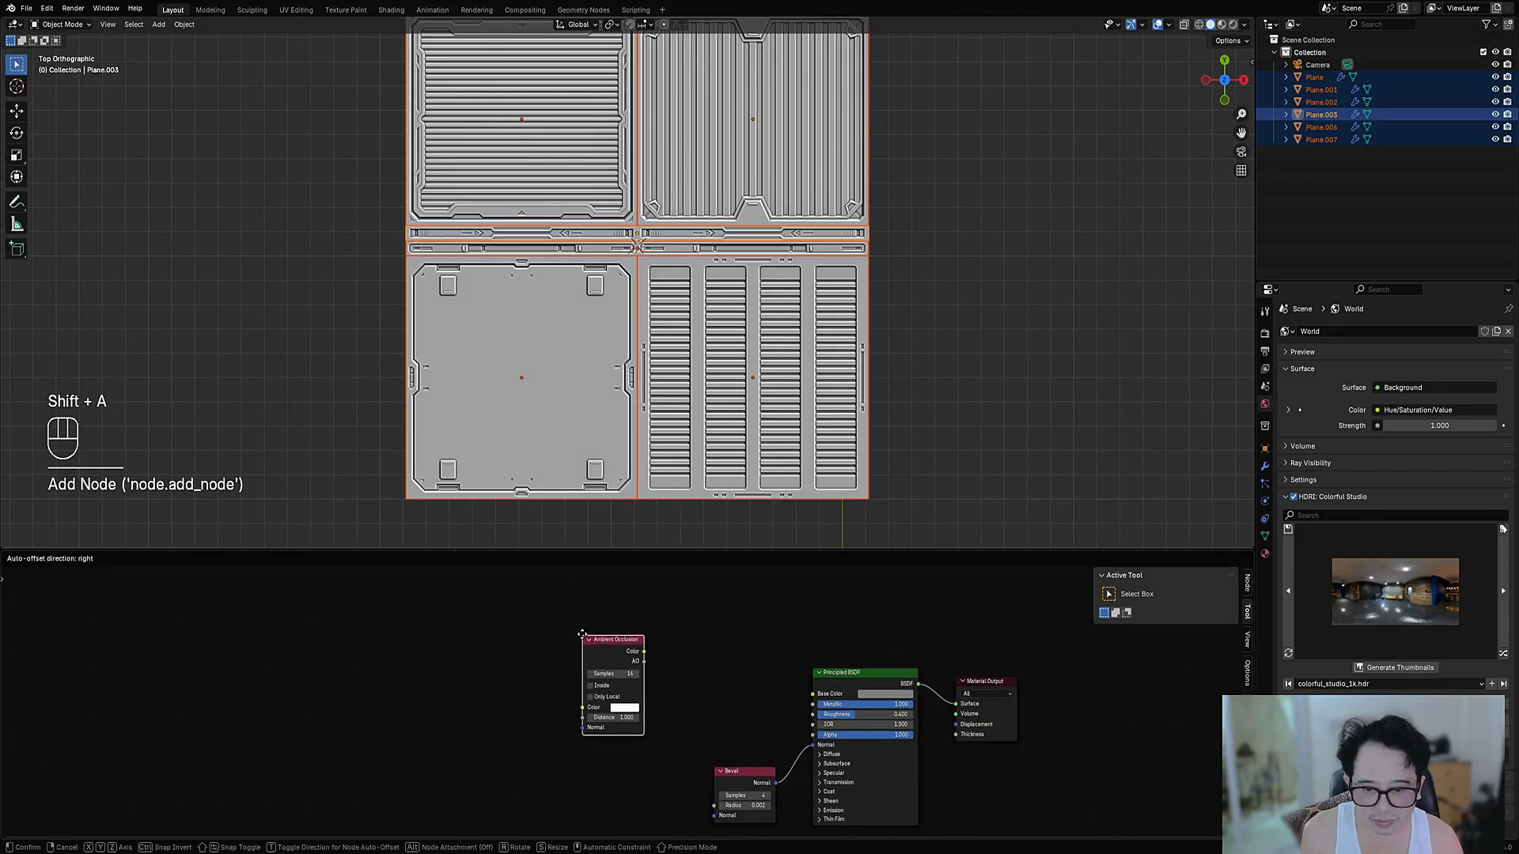
click(581, 628)
drag(642, 654, 809, 696)
Insert a Color Ramp node between the Ambient Occlusion node's AO output and the Principled BSDF's Base Color
scroll(801, 700, up, 2)
key(shift+a)
mouse_move(609, 697)
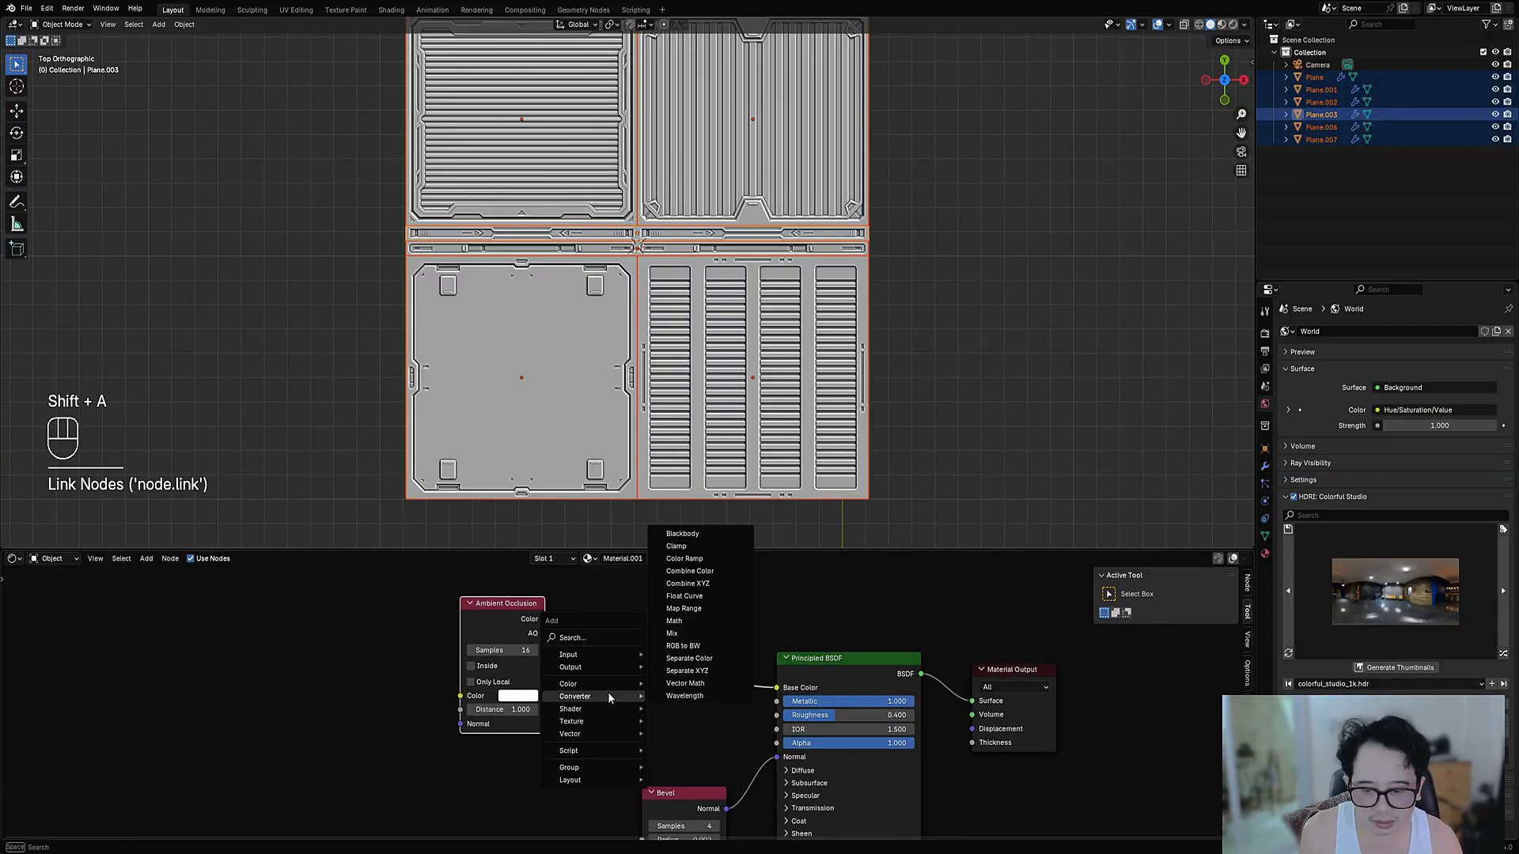
click(684, 559)
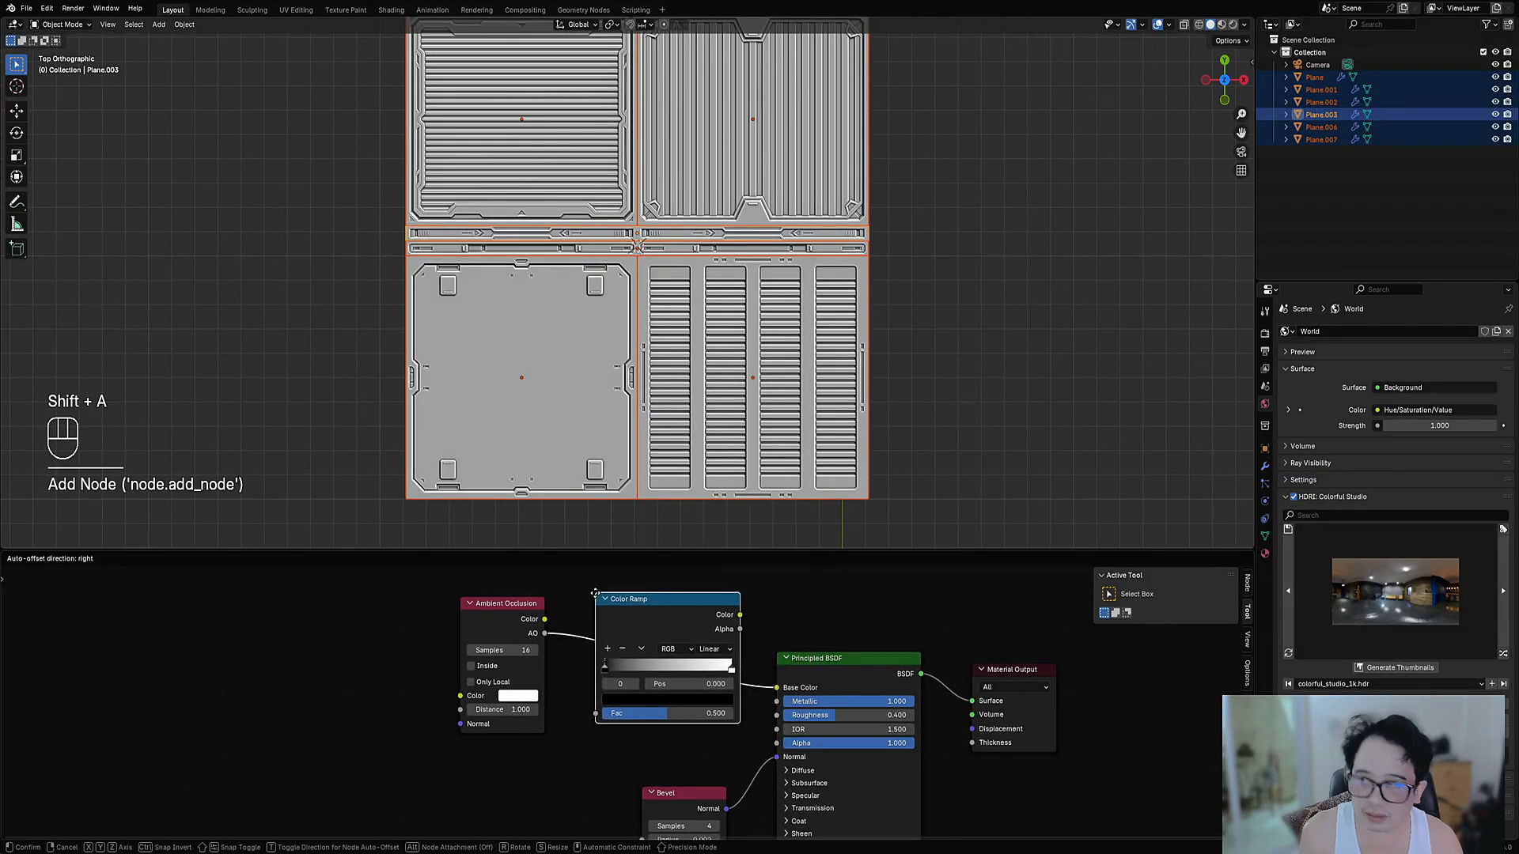
click(595, 593)
Switch the 3D viewport to rendered shading and view the panels at an angle
key(z)
click(757, 206)
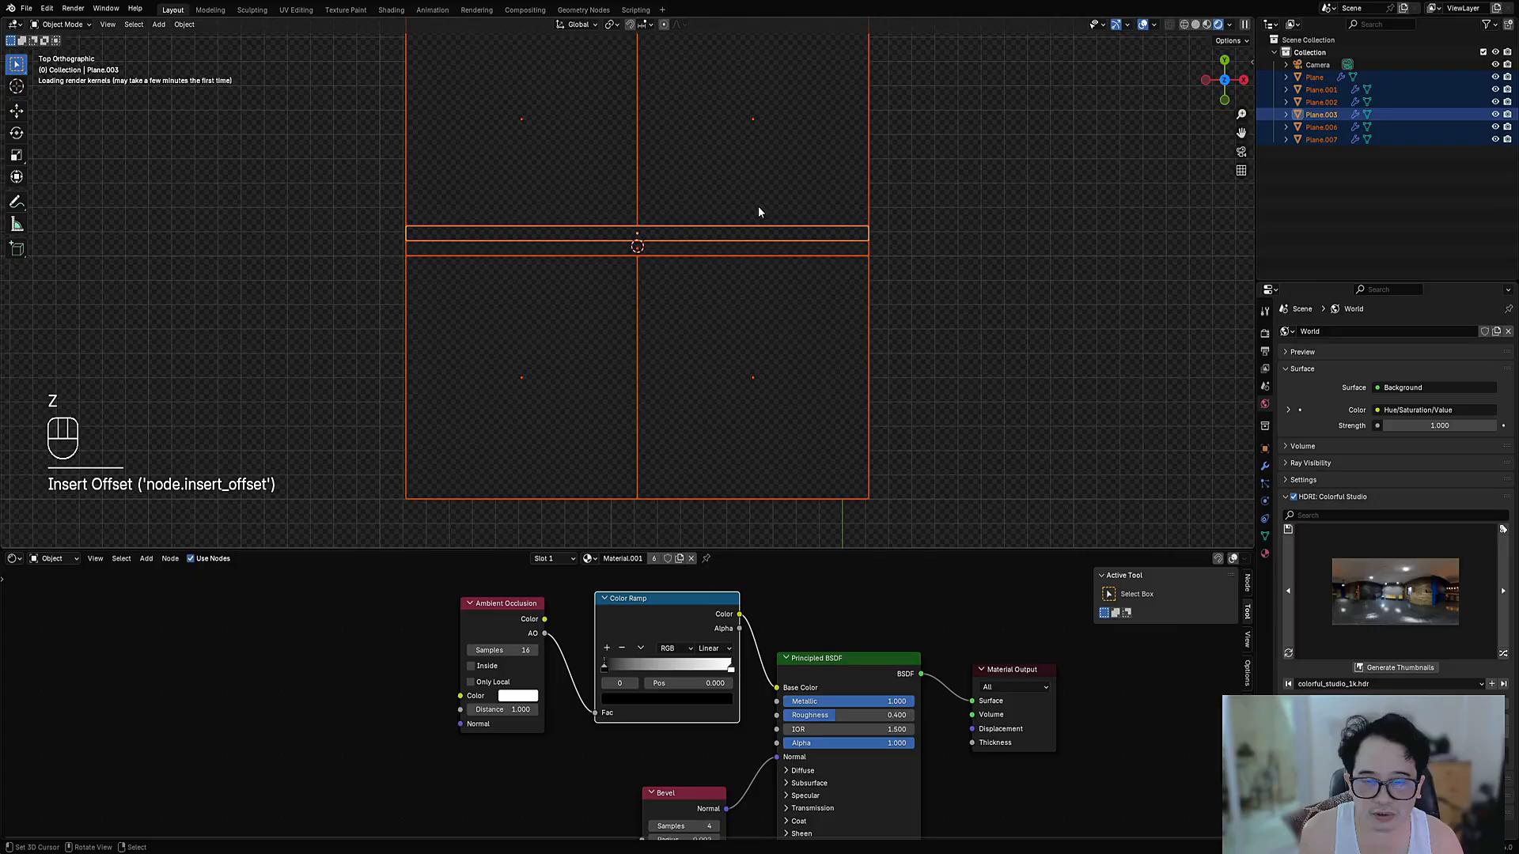
mouse_move(758, 206)
middle_down()
mouse_move(725, 317)
mouse_move(737, 318)
middle_up()
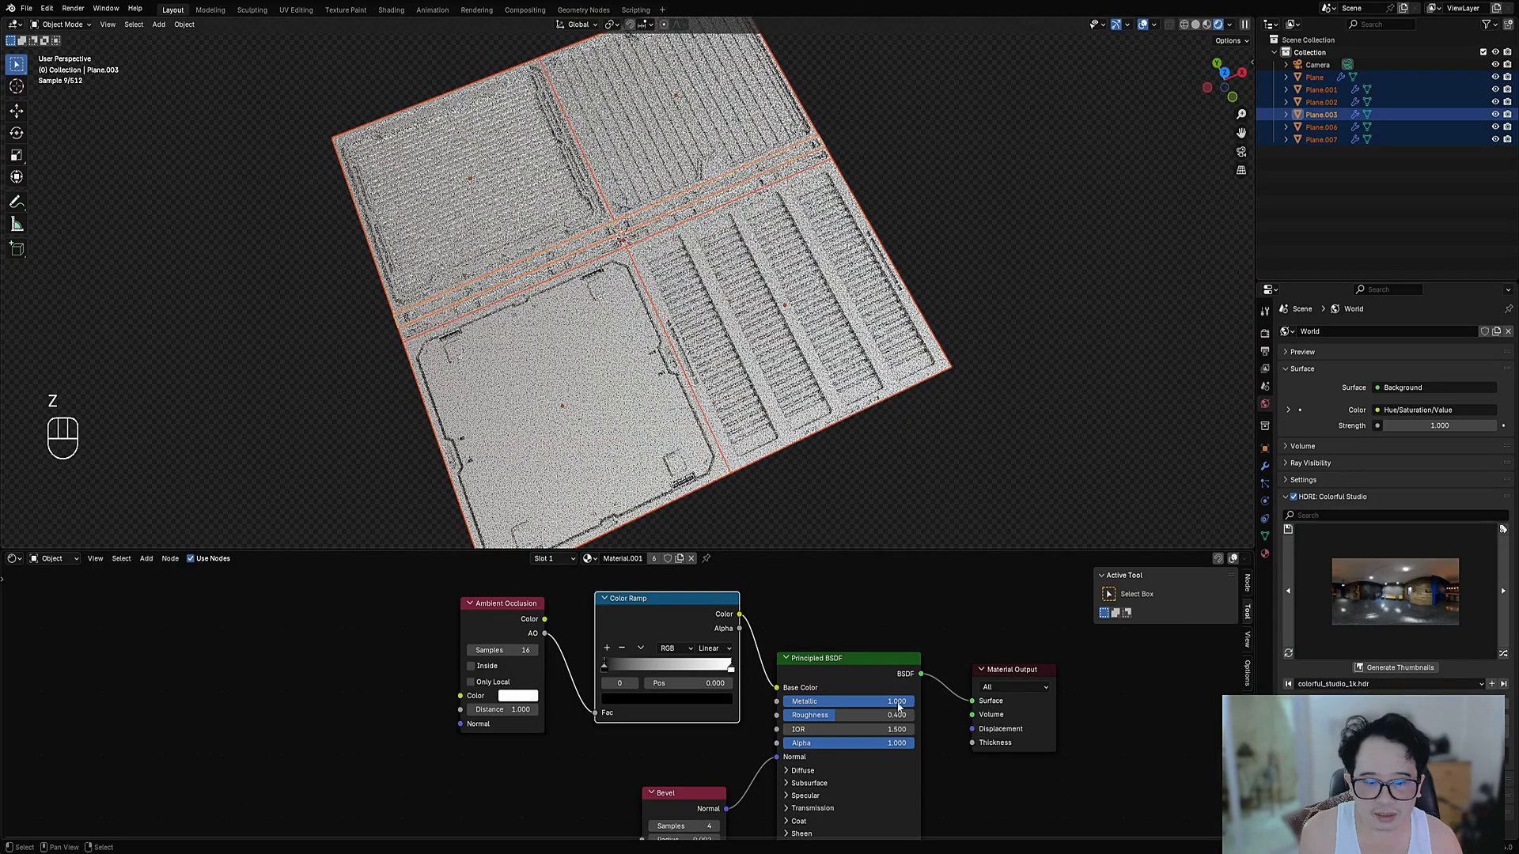
middle_drag(889, 715, 891, 680)
middle_drag(765, 430, 787, 538)
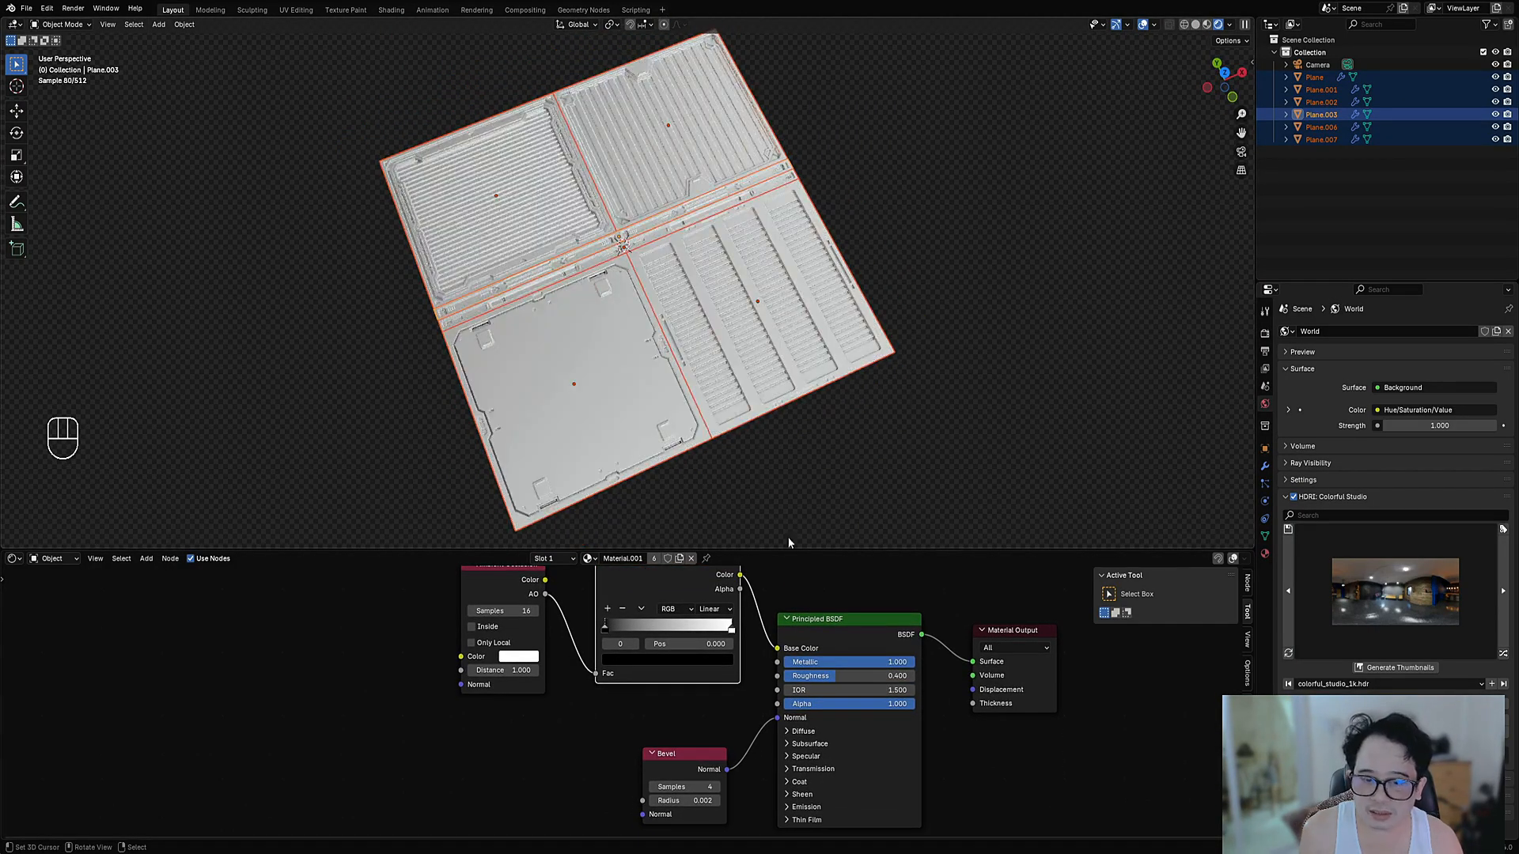
Set the Color Ramp's black stop to position 0.268 and inspect the shading in the panel recesses
scroll(605, 611, up, 2)
drag(596, 601, 642, 601)
middle_drag(754, 411, 748, 340)
scroll(747, 340, up, 4)
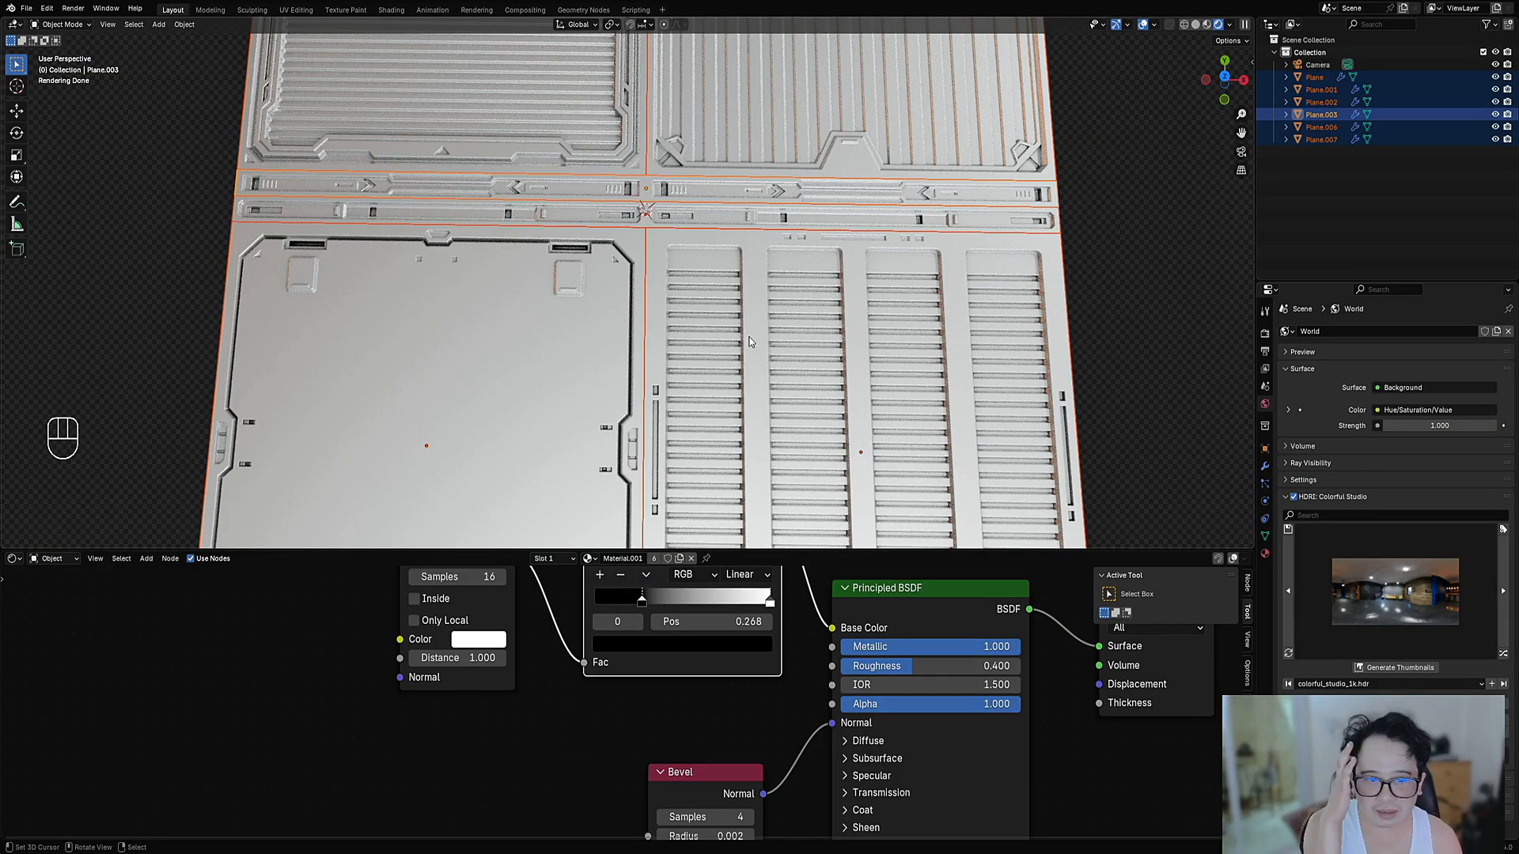
scroll(750, 342, up, 4)
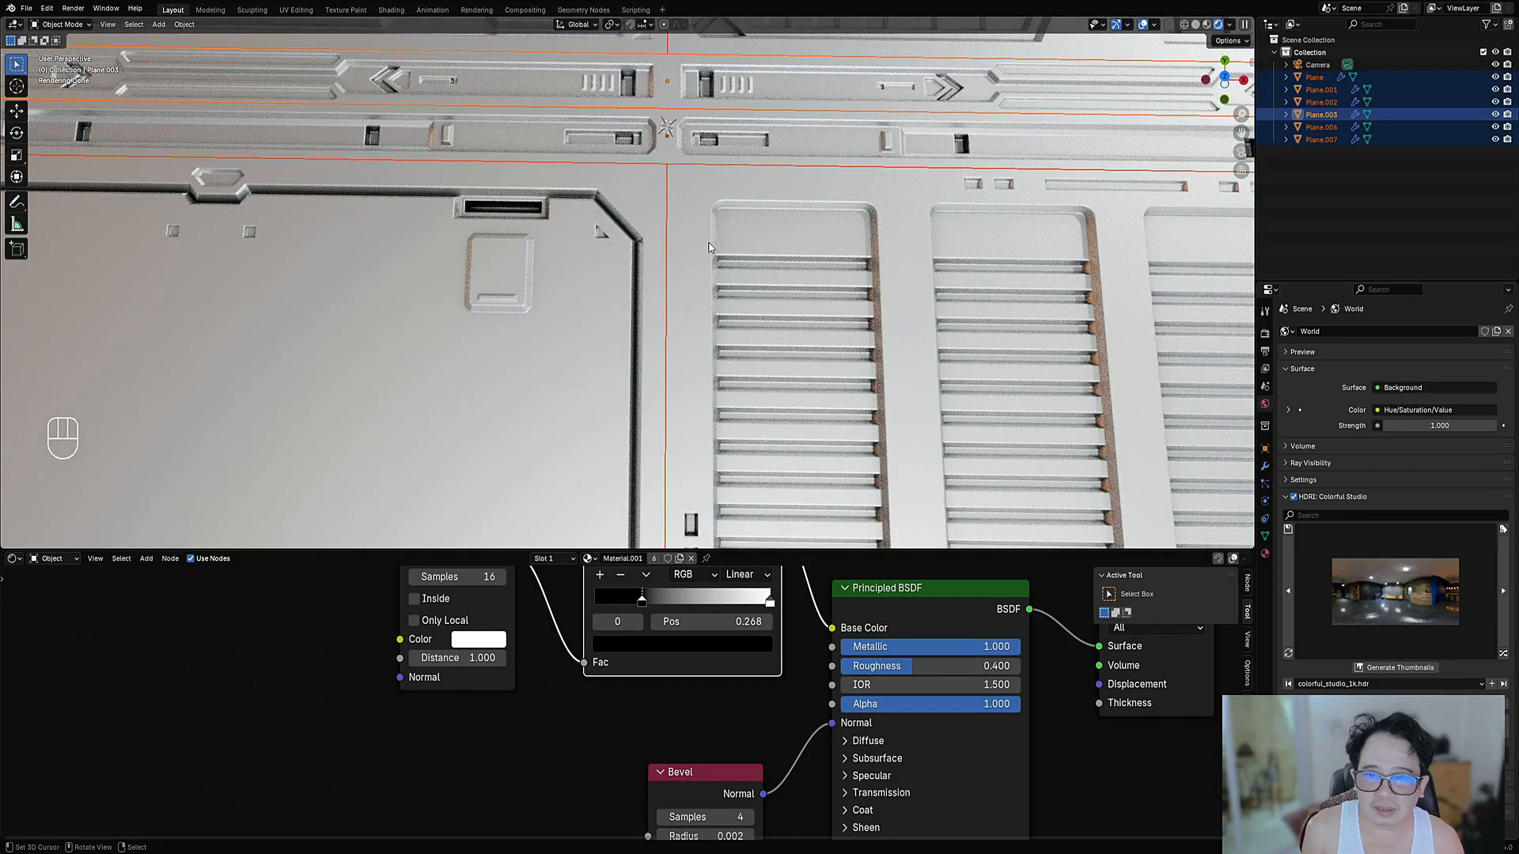
scroll(708, 247, down, 6)
middle_drag(709, 246, 795, 271)
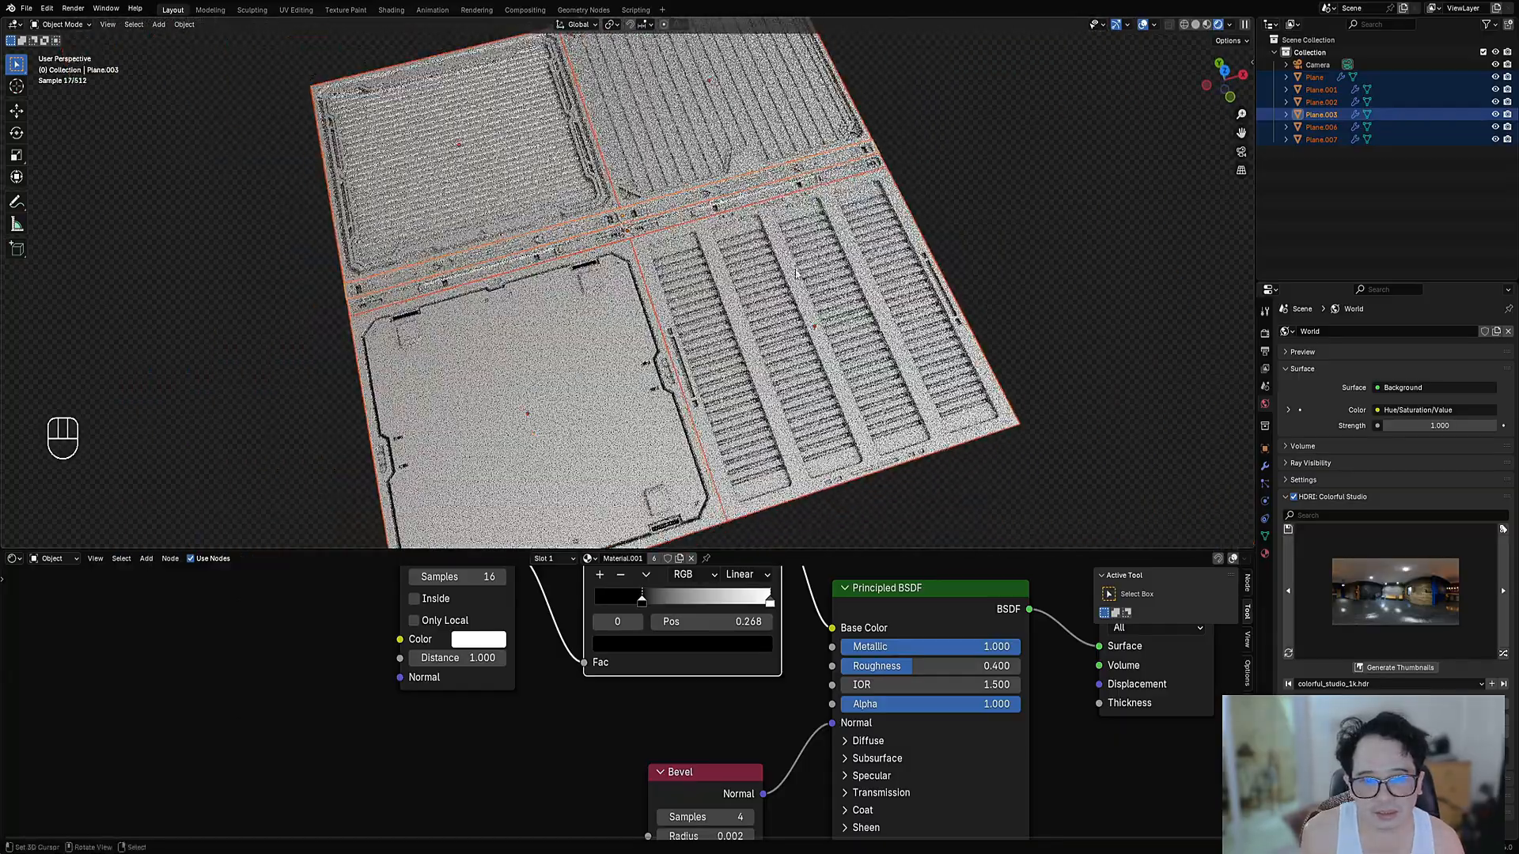
Enable Only Local on the Ambient Occlusion node and look at the panels from the top
middle_drag(589, 599, 593, 695)
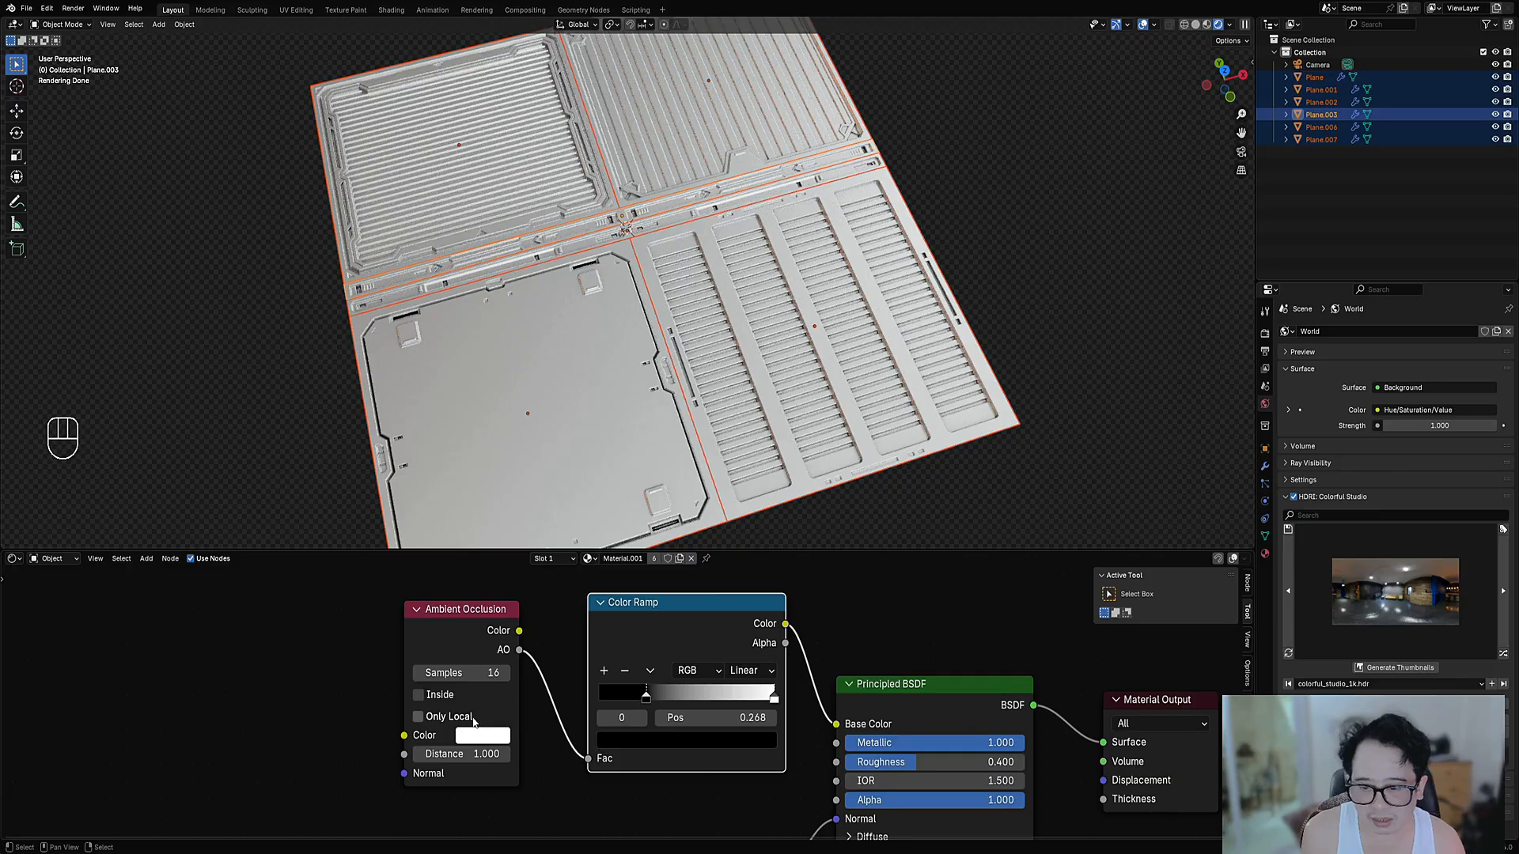
click(461, 718)
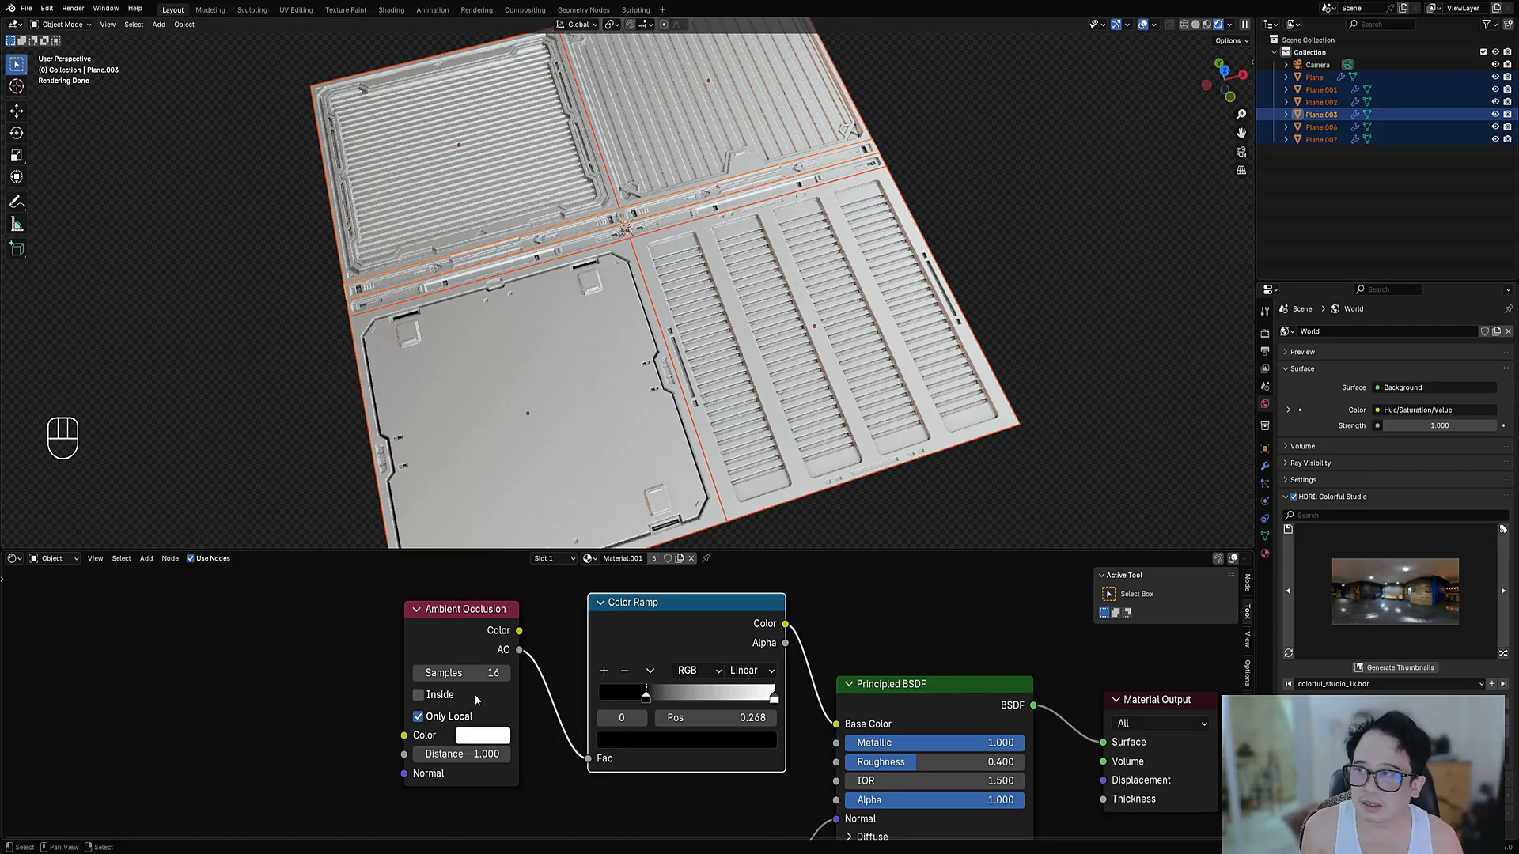
middle_drag(764, 367, 744, 377)
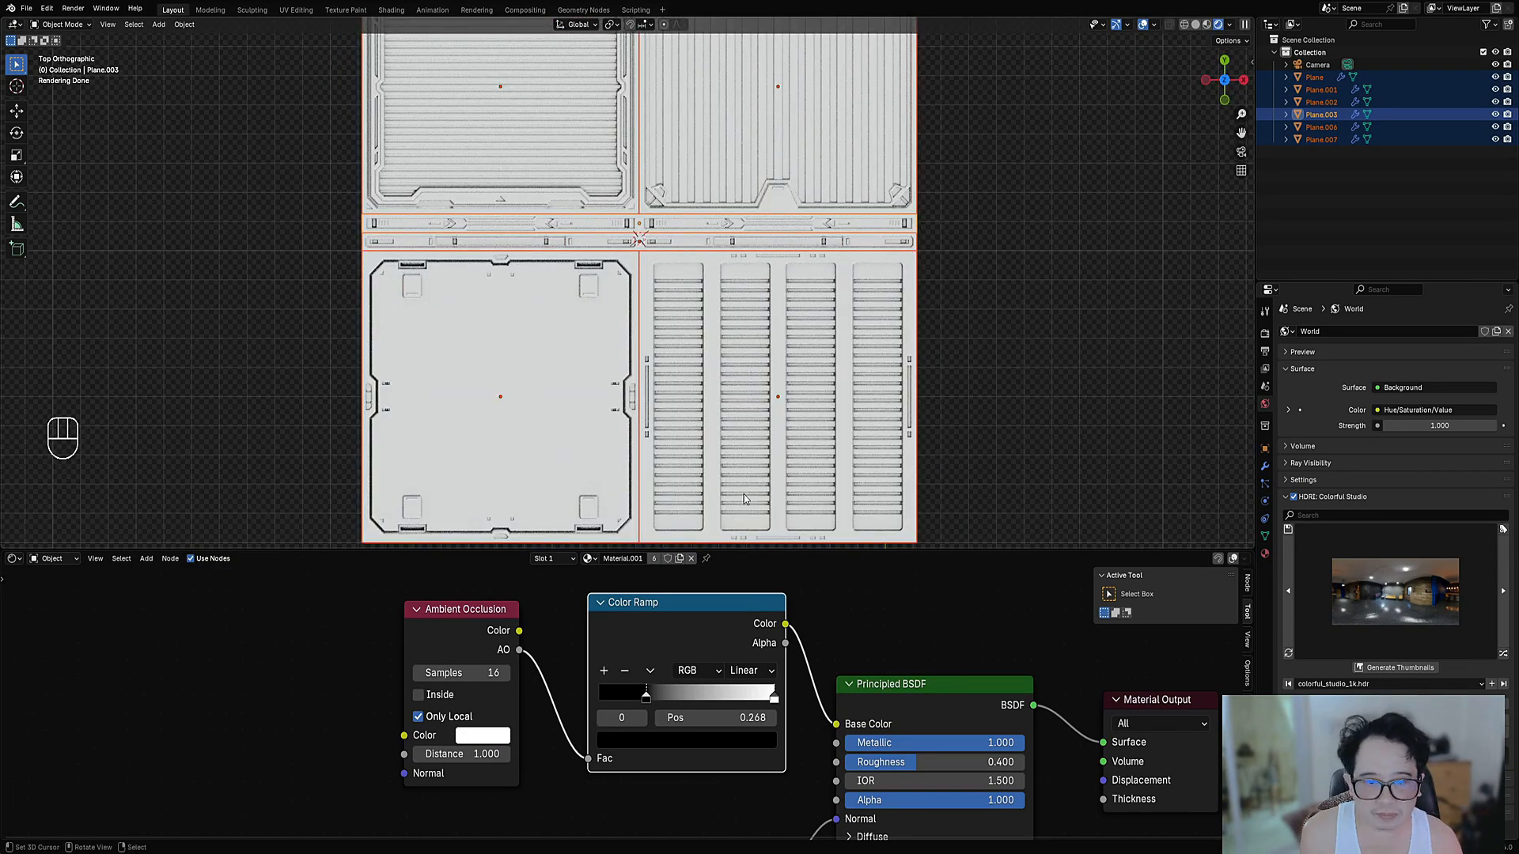
scroll(739, 449, down, 3)
mouse_move(739, 448)
middle_down()
mouse_move(754, 386)
mouse_move(743, 440)
middle_up()
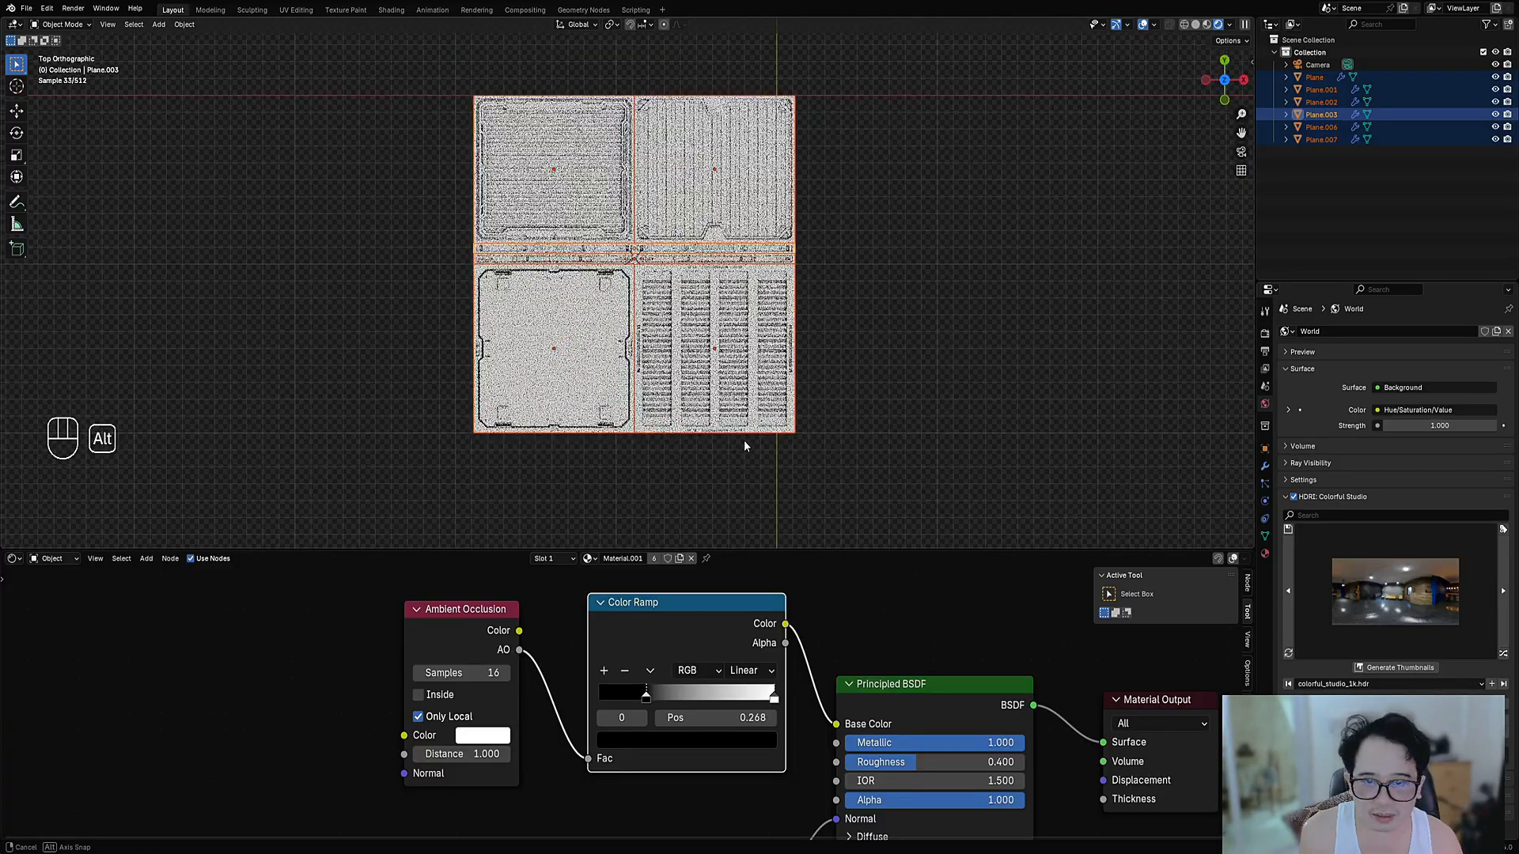
scroll(817, 741, down, 1)
Delete the Color Ramp node while keeping the Ambient Occlusion node connected to Base Color
scroll(817, 741, down, 4)
middle_drag(817, 741, 707, 693)
middle_drag(627, 625, 729, 623)
scroll(729, 624, up, 3)
click(708, 595)
key(ctrl+x)
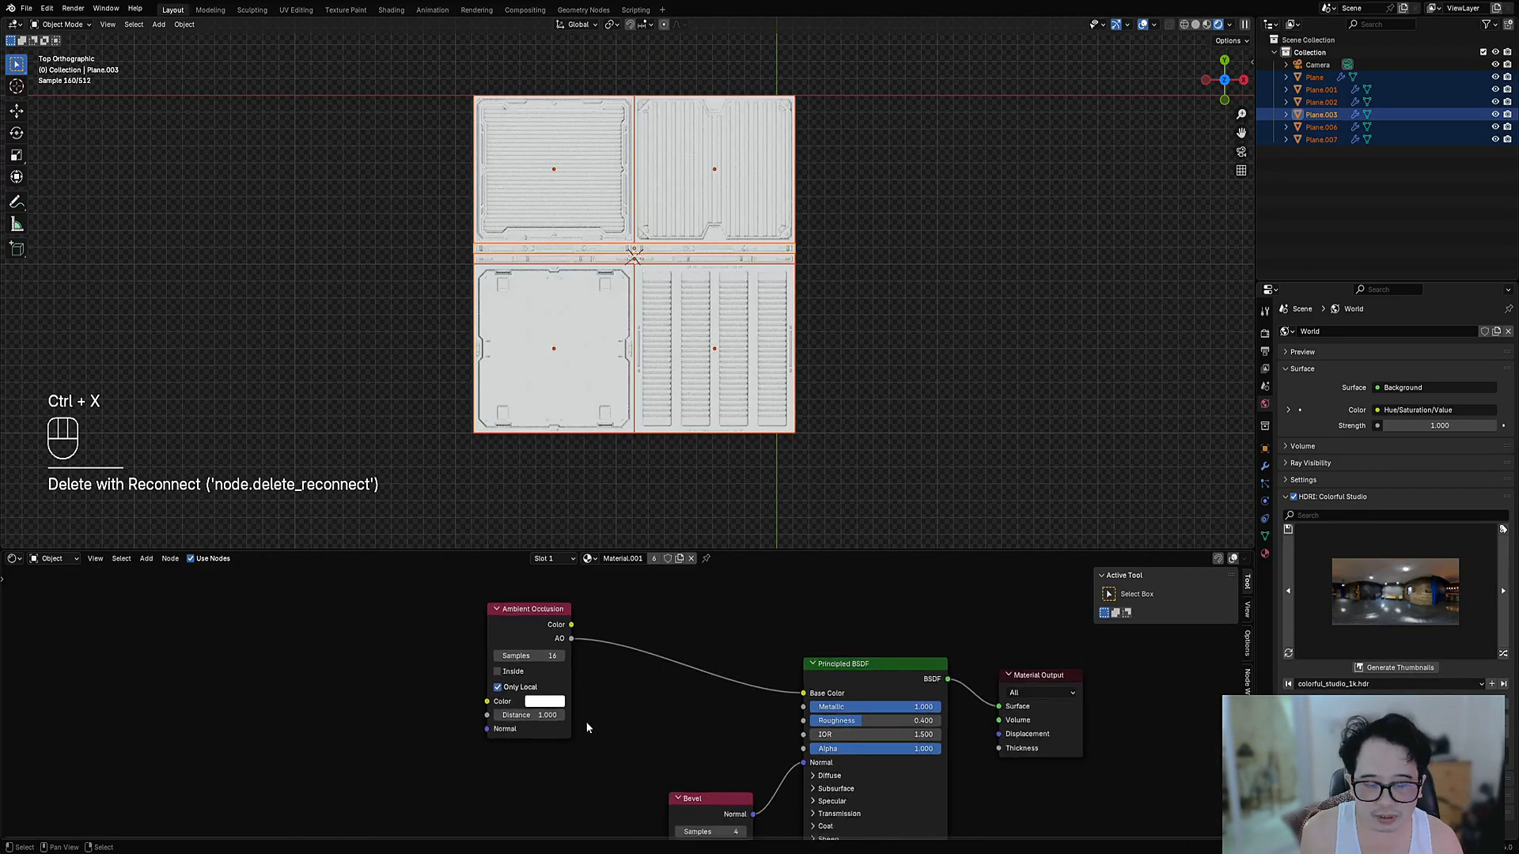
Add a cube mesh beside the panels as a demonstration object
scroll(712, 672, down, 2)
scroll(892, 320, down, 1)
shift+middle_drag(892, 314, 810, 292)
key(shift+a)
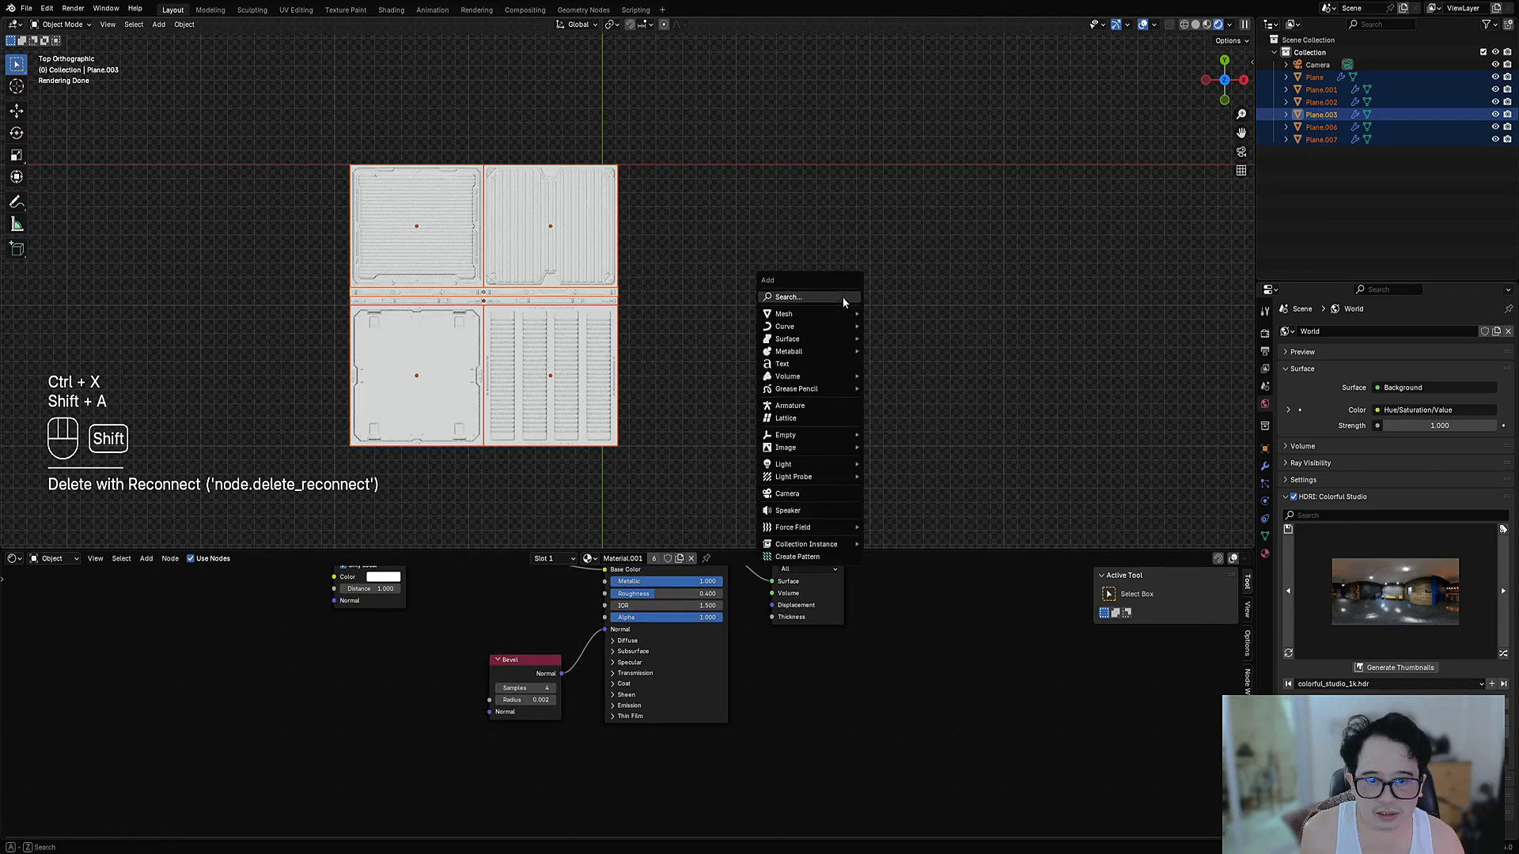
mouse_move(843, 312)
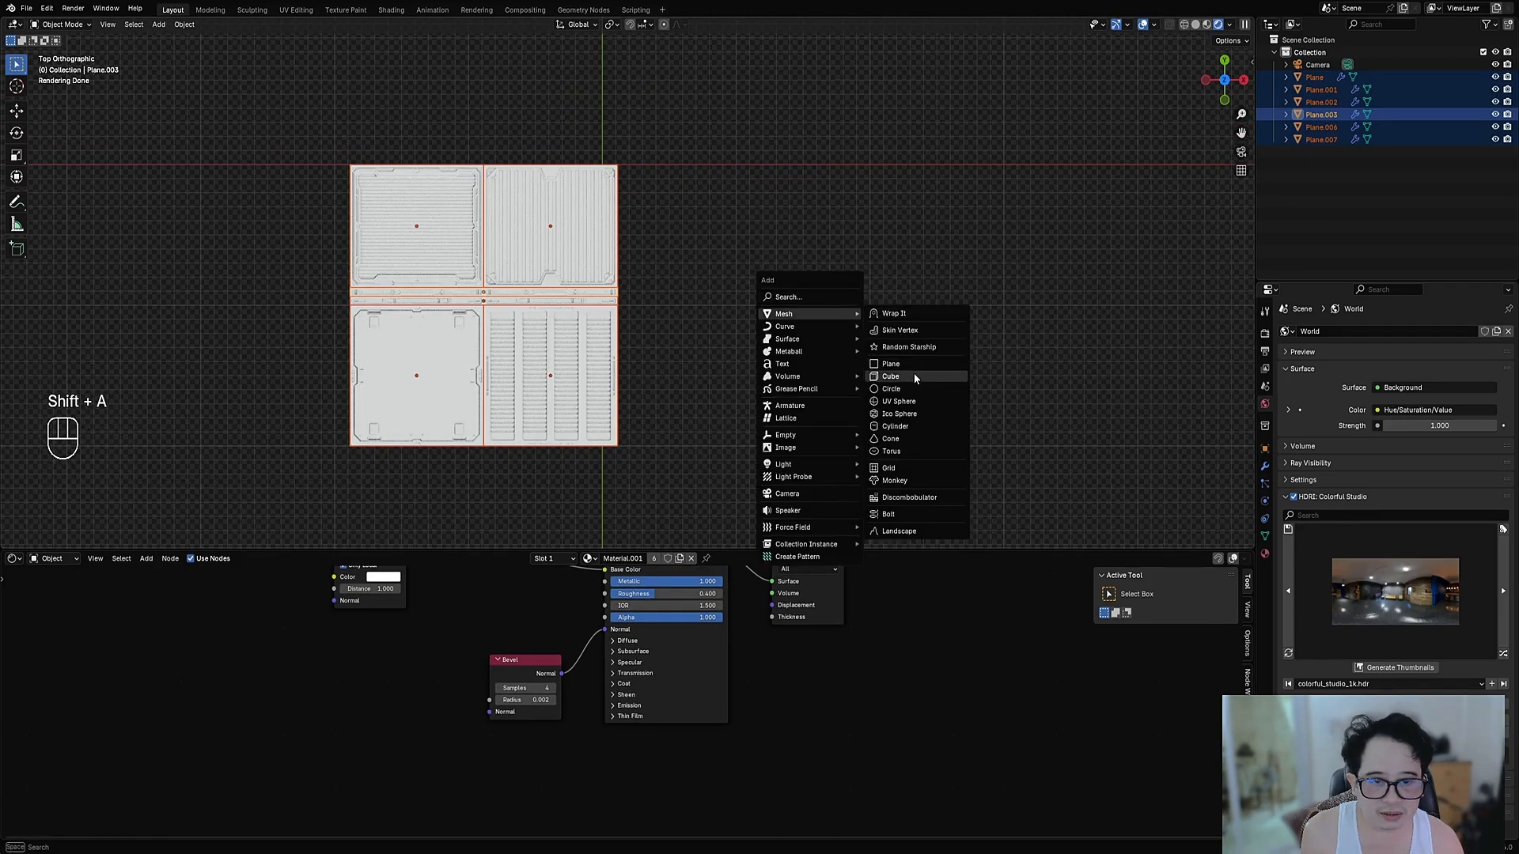
click(891, 376)
Hide every object except the cube
shift+middle_drag(902, 382, 813, 349)
shift+click(814, 349)
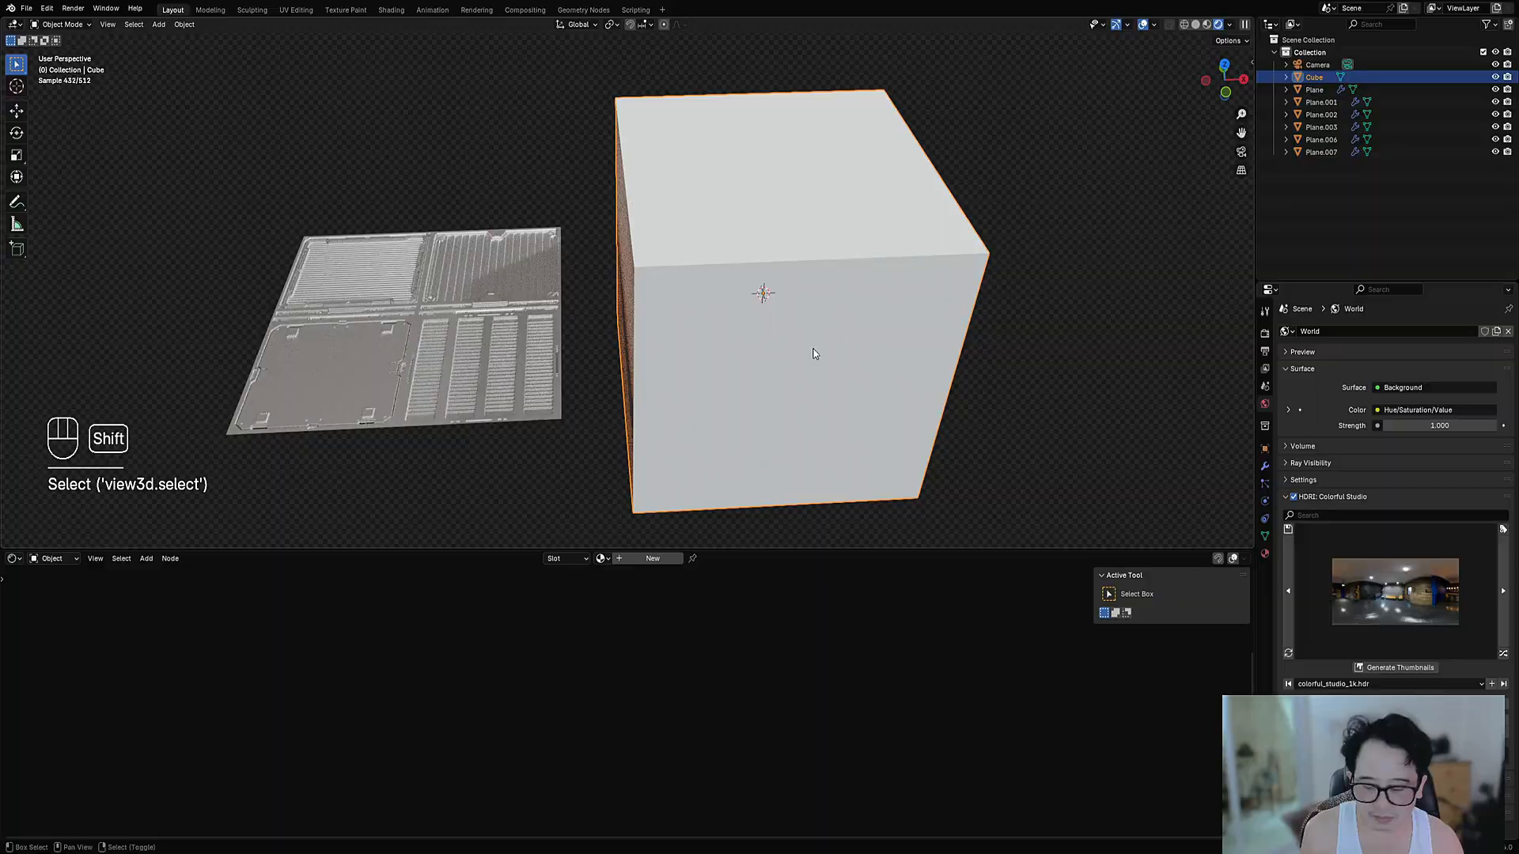
key(shift+h)
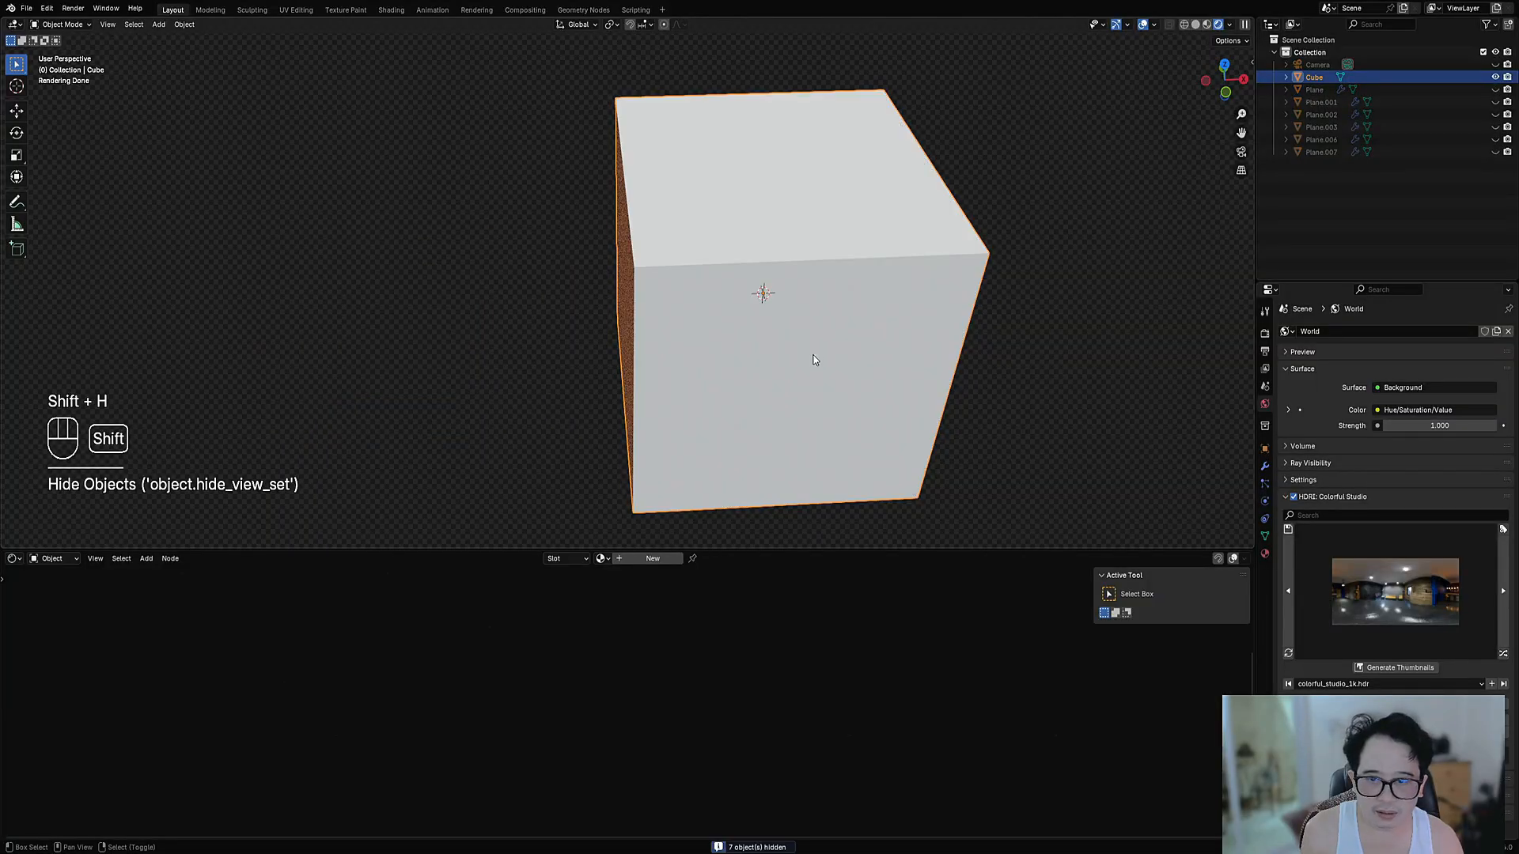
Create a new material for the cube
click(652, 558)
middle_drag(741, 623, 736, 739)
scroll(723, 735, up, 2)
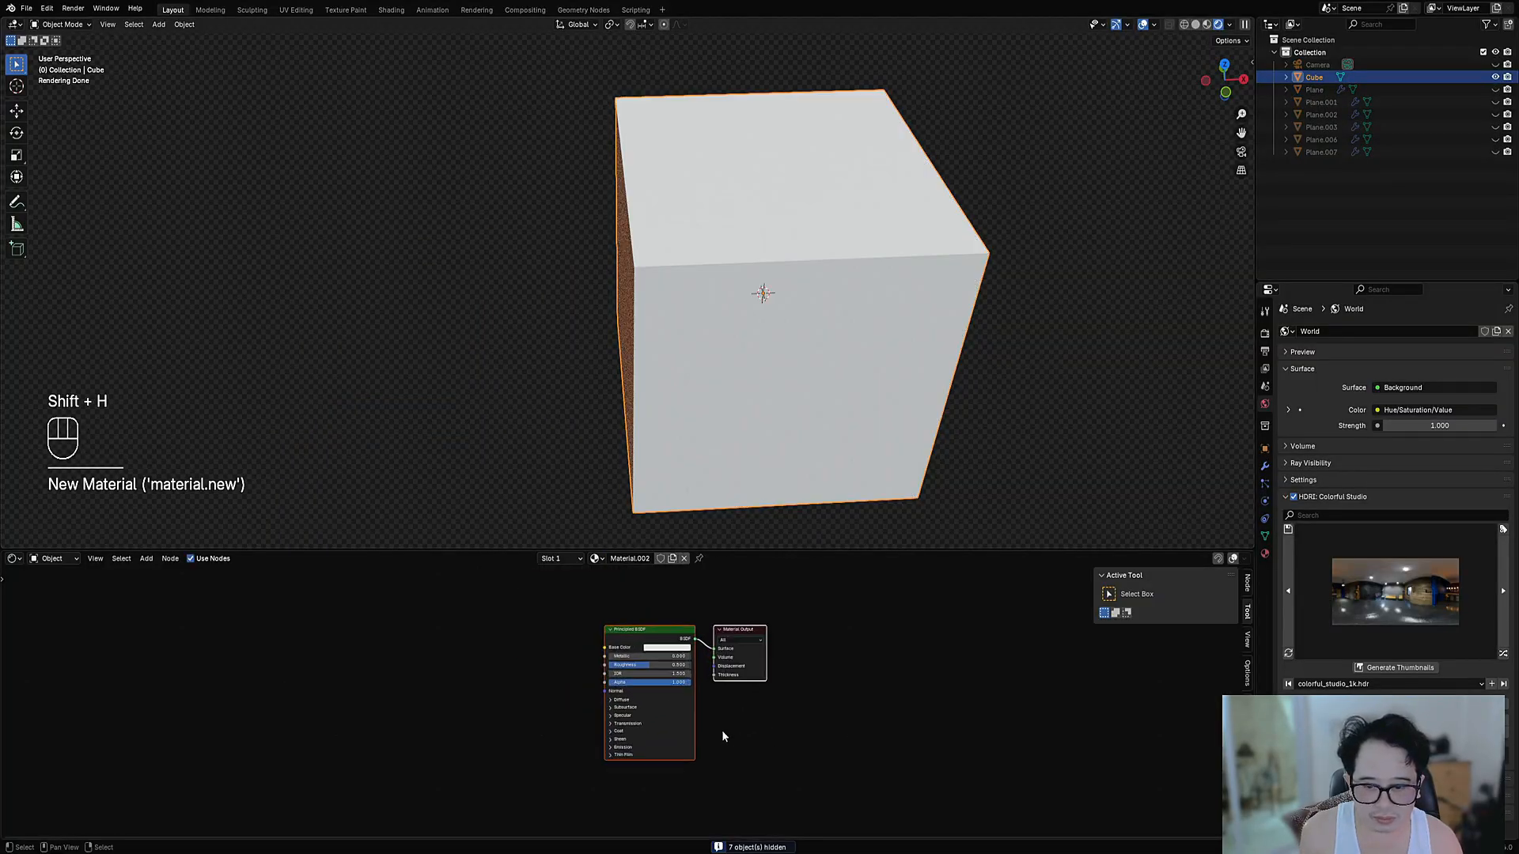
Add a Geometry node to the cube's material and link its Position output to the Principled BSDF's Base Color
click(628, 624)
middle_drag(583, 648, 731, 653)
scroll(731, 653, up, 2)
key(shift+a)
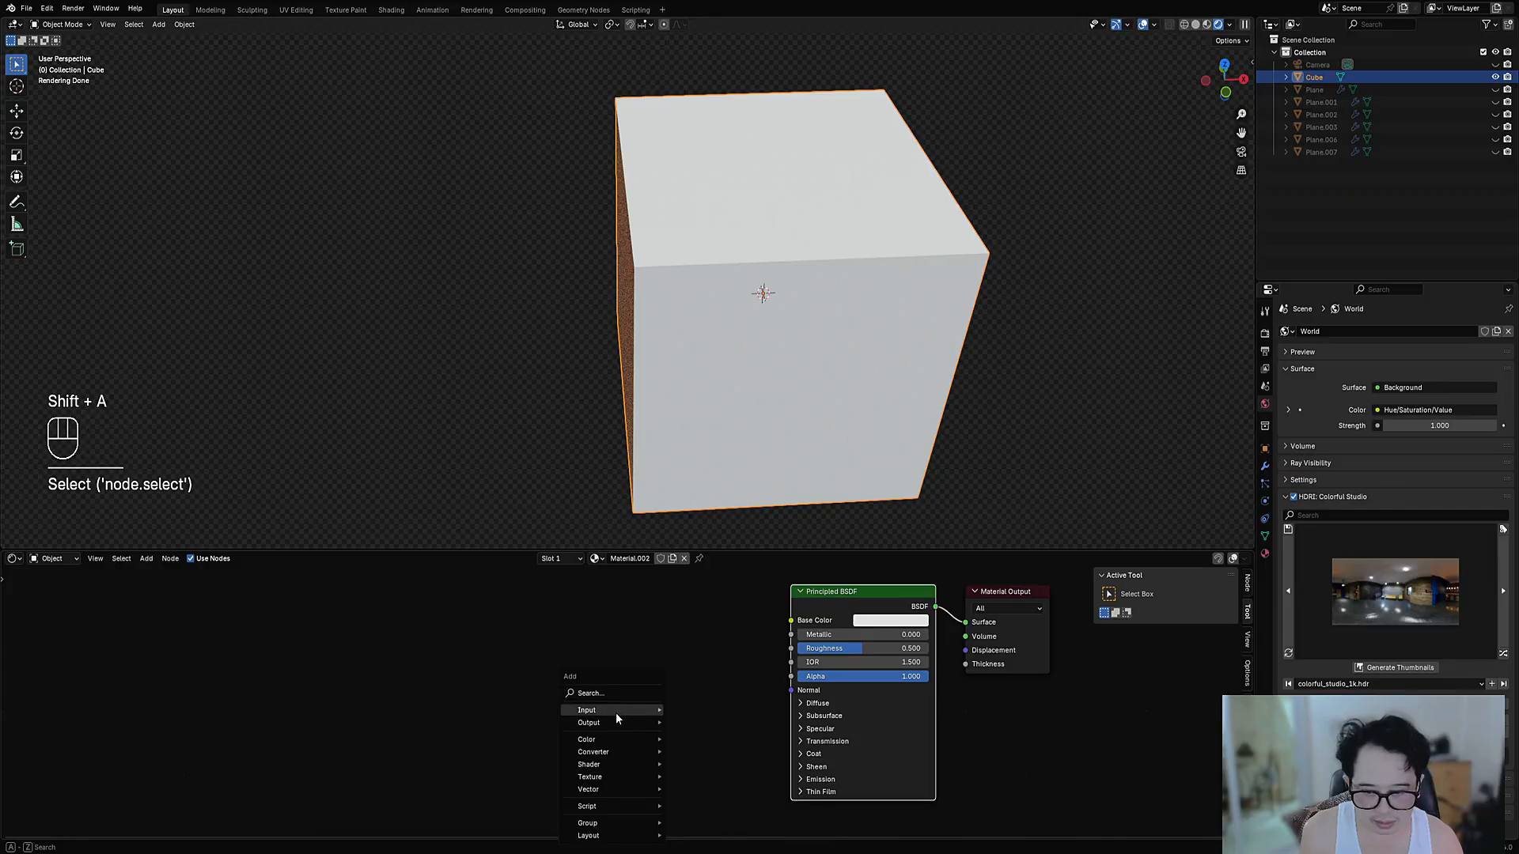
mouse_move(616, 711)
click(699, 559)
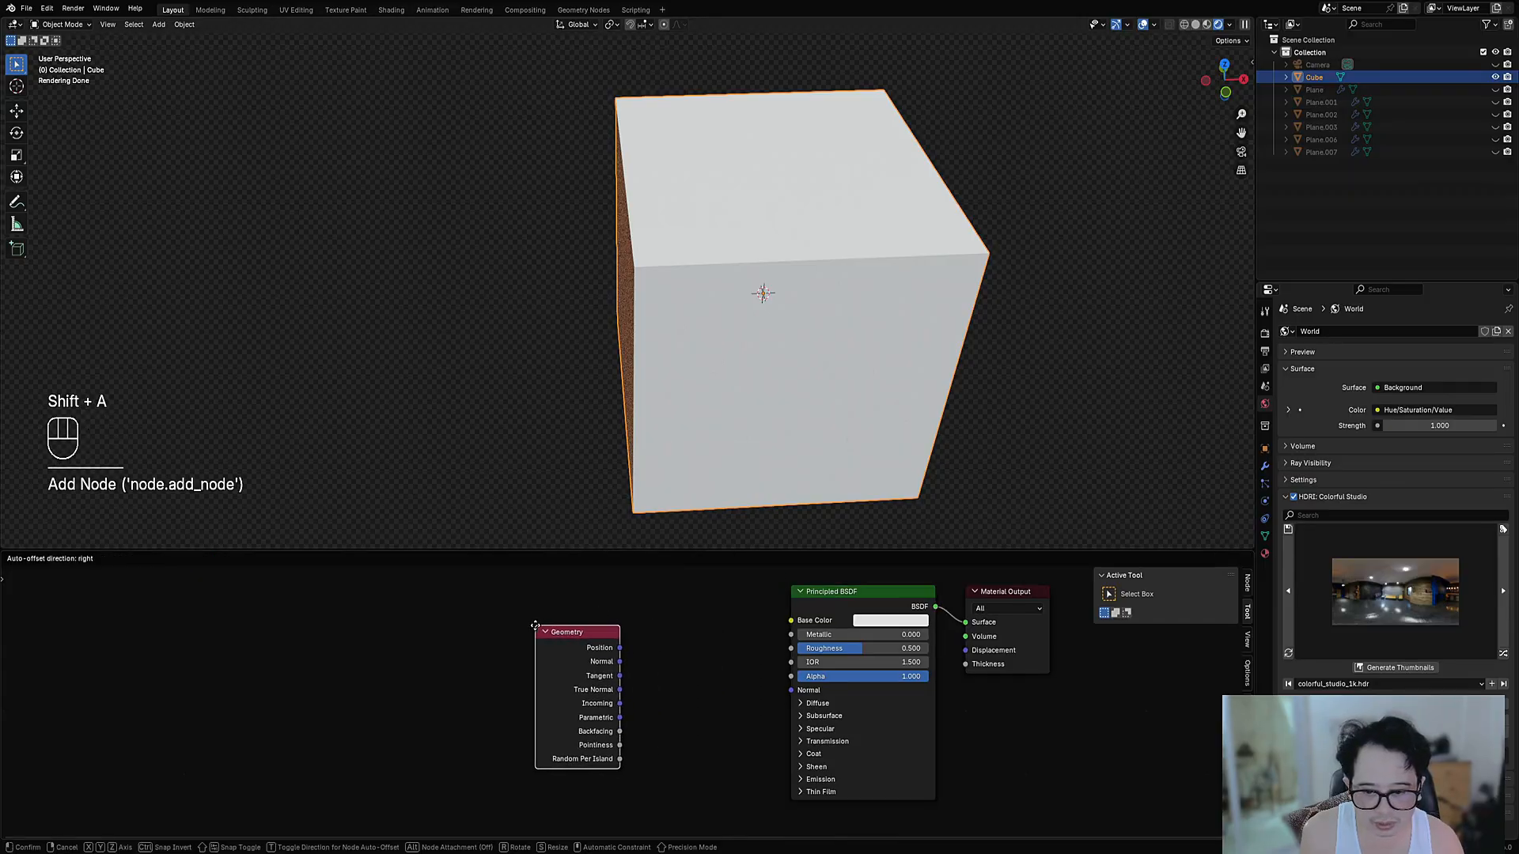
drag(619, 648, 791, 620)
drag(567, 662, 477, 716)
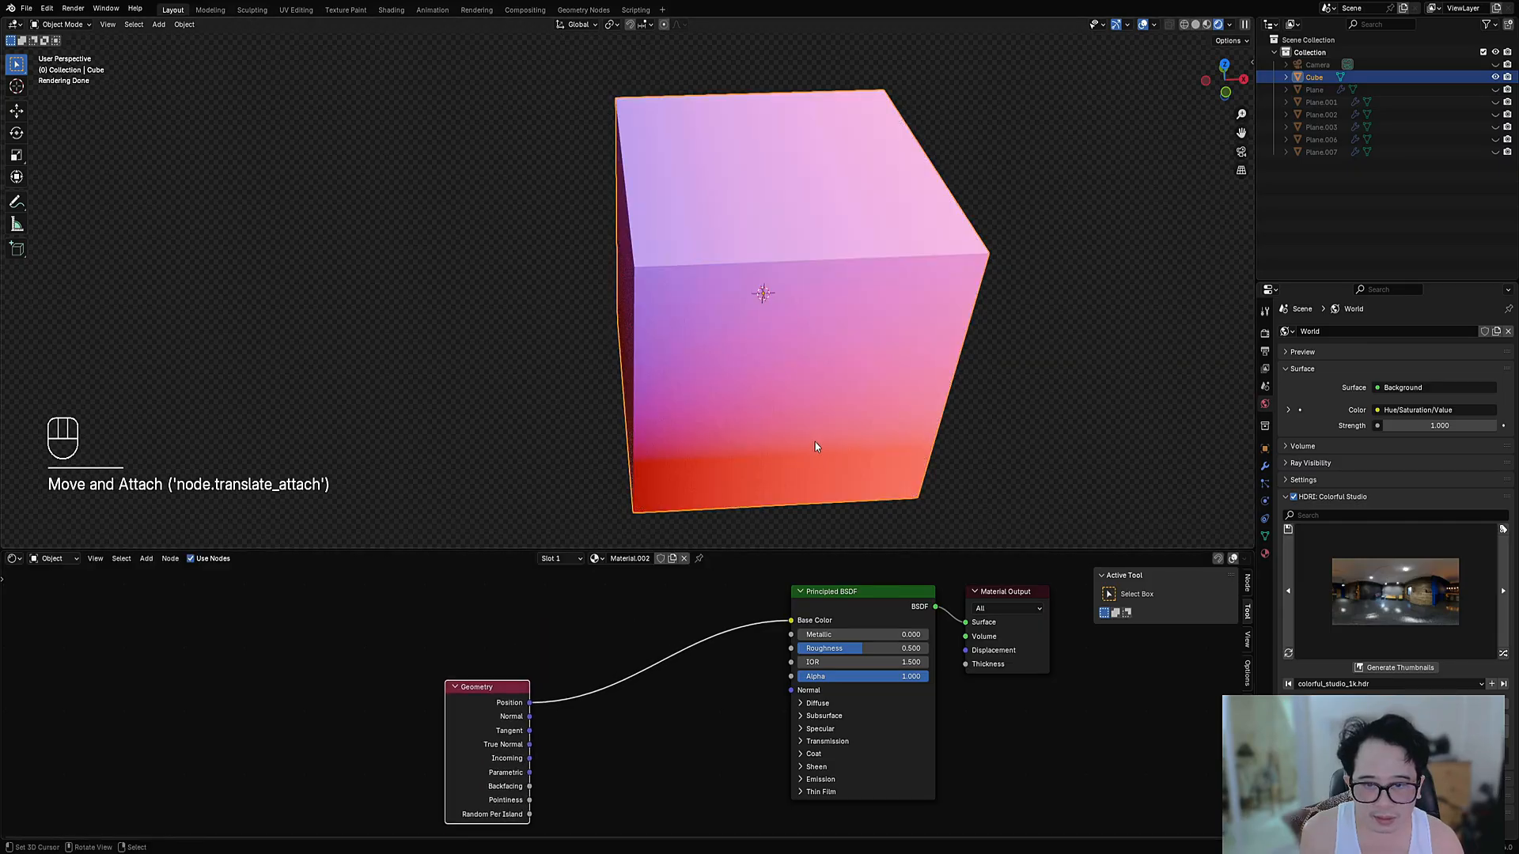
middle_drag(814, 440, 840, 330)
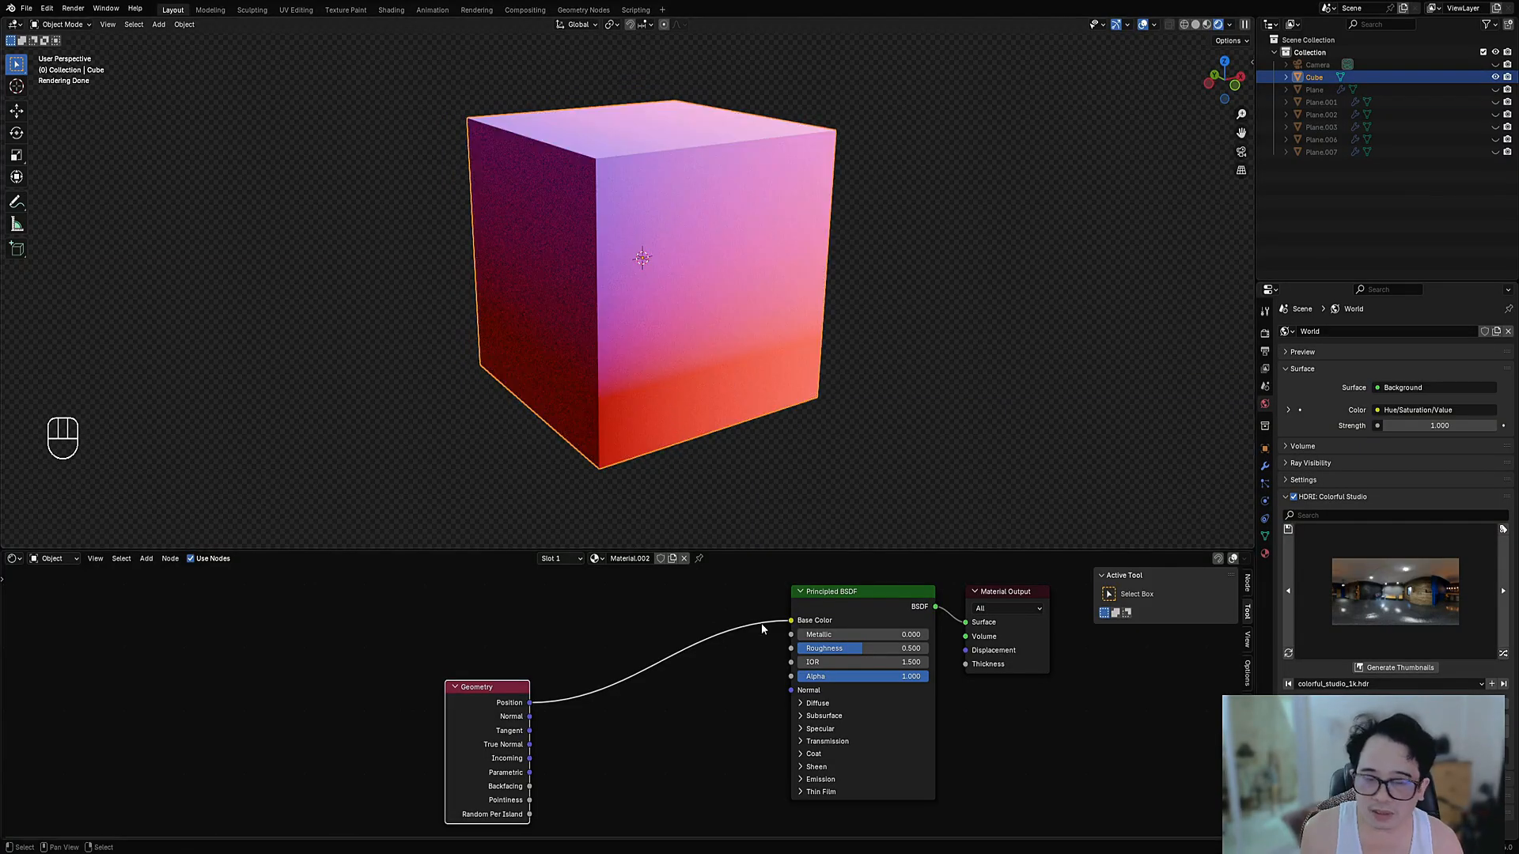
Insert a Separate XYZ node after the Geometry node's Position output and link its Z output to Base Color
key(shift+a)
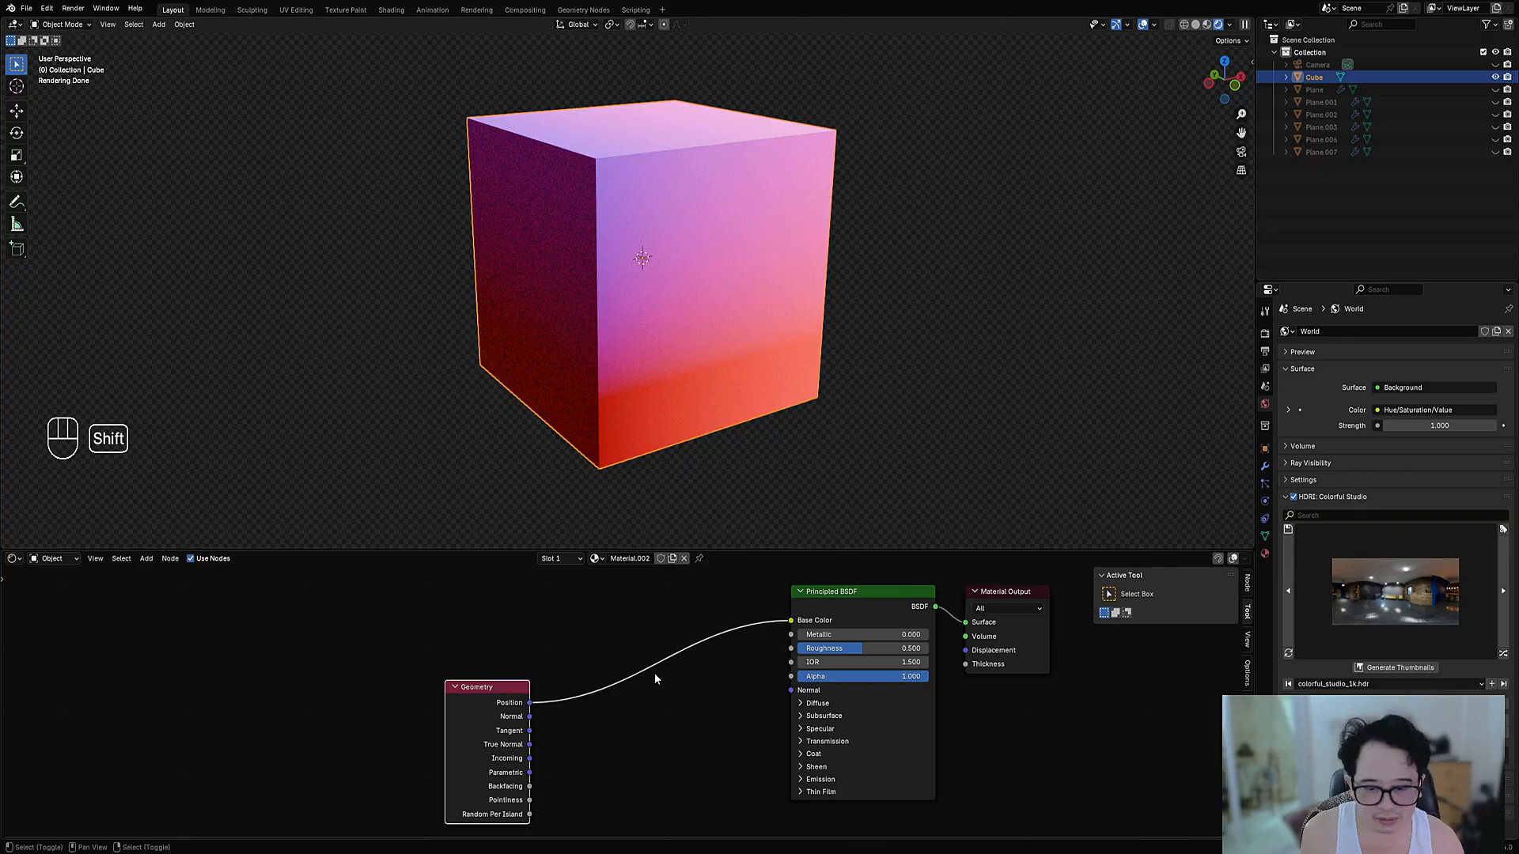
key(shift+a)
mouse_move(642, 719)
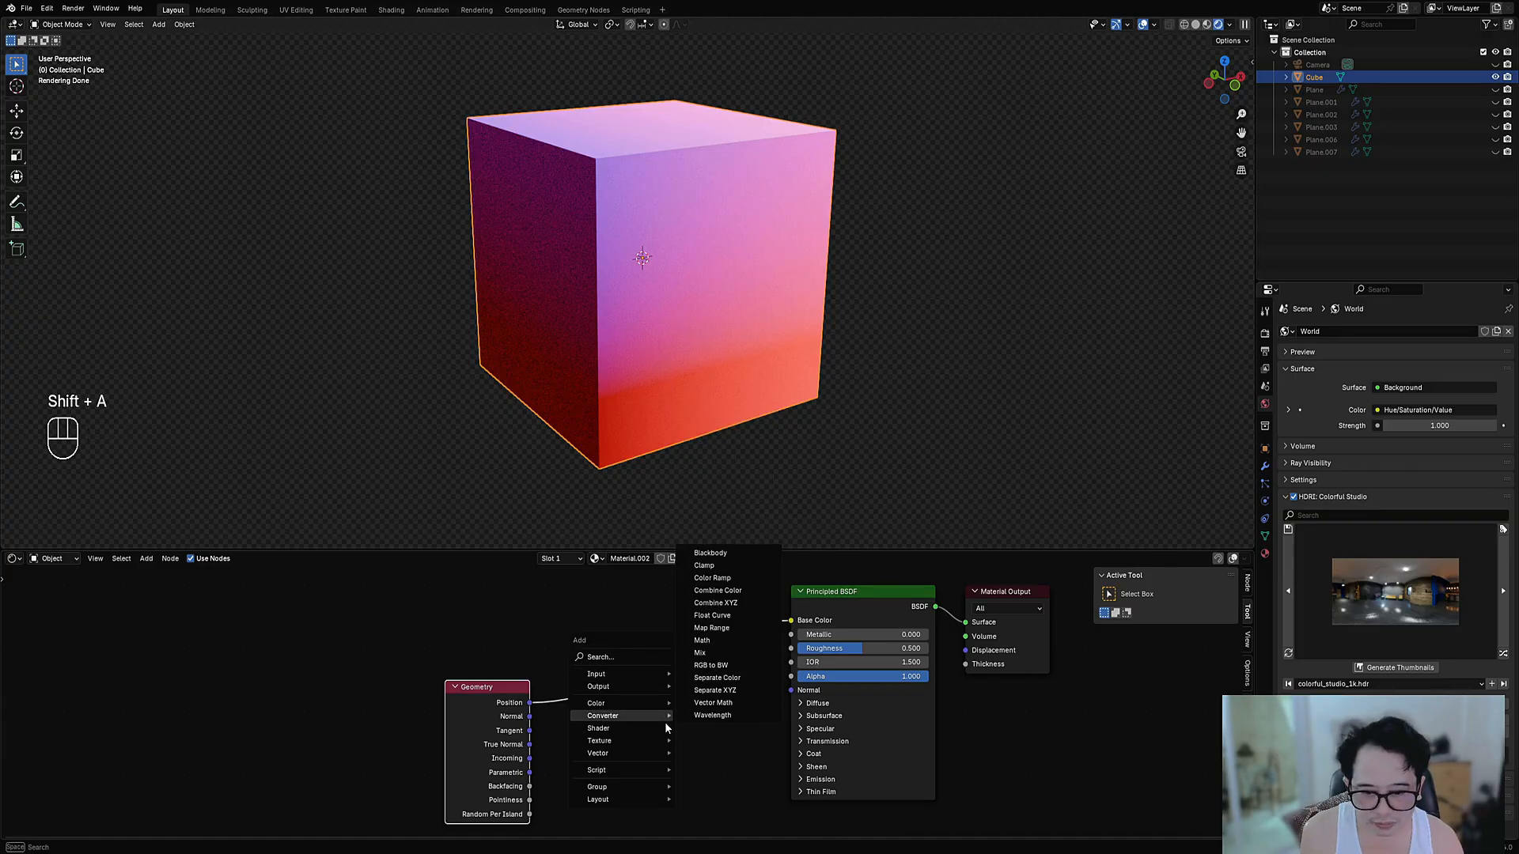
click(714, 689)
click(606, 628)
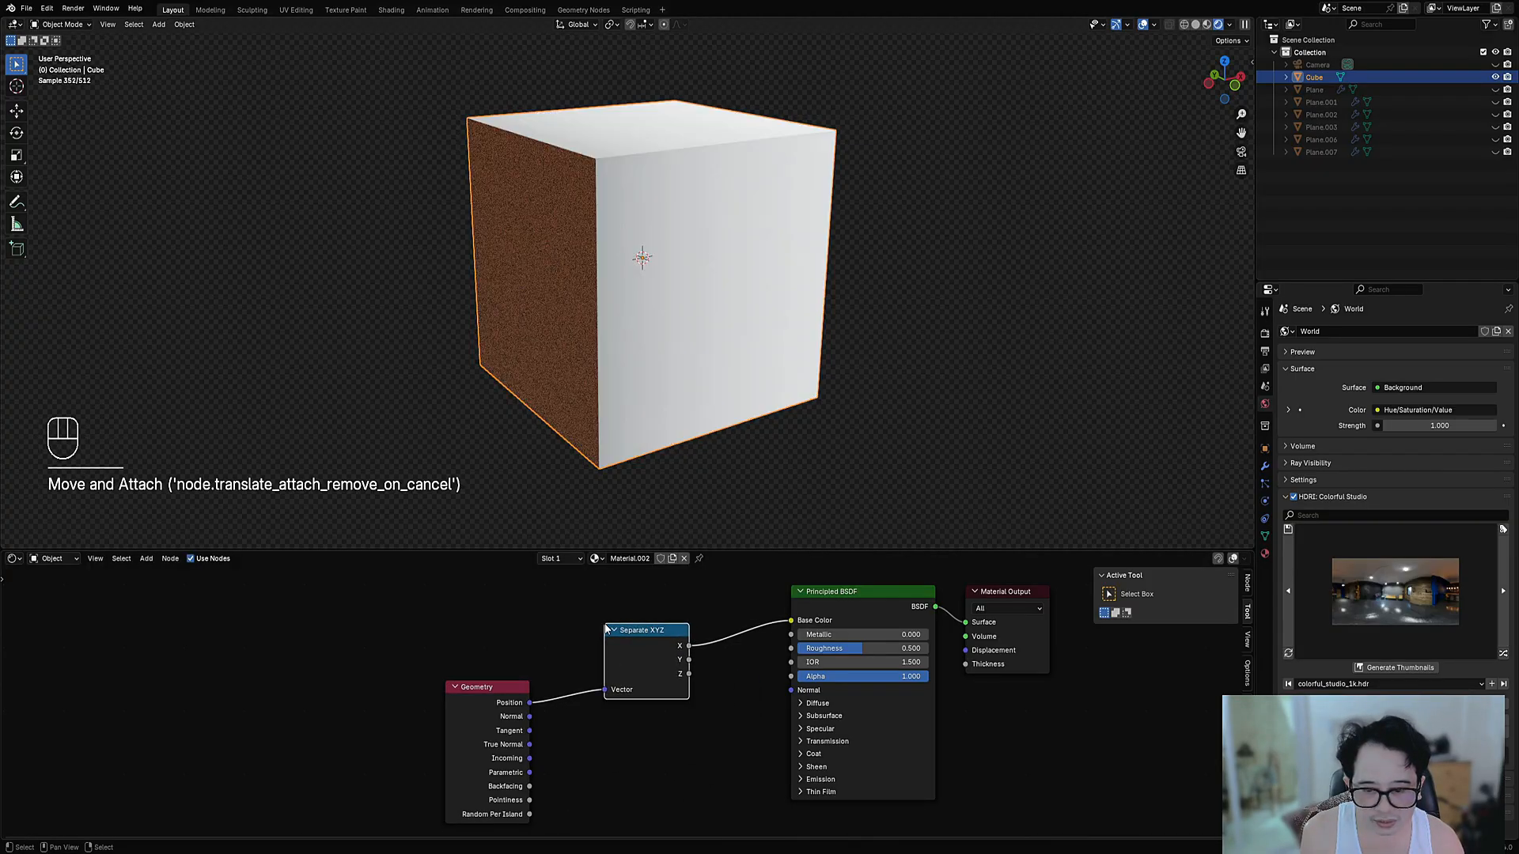
click(688, 678)
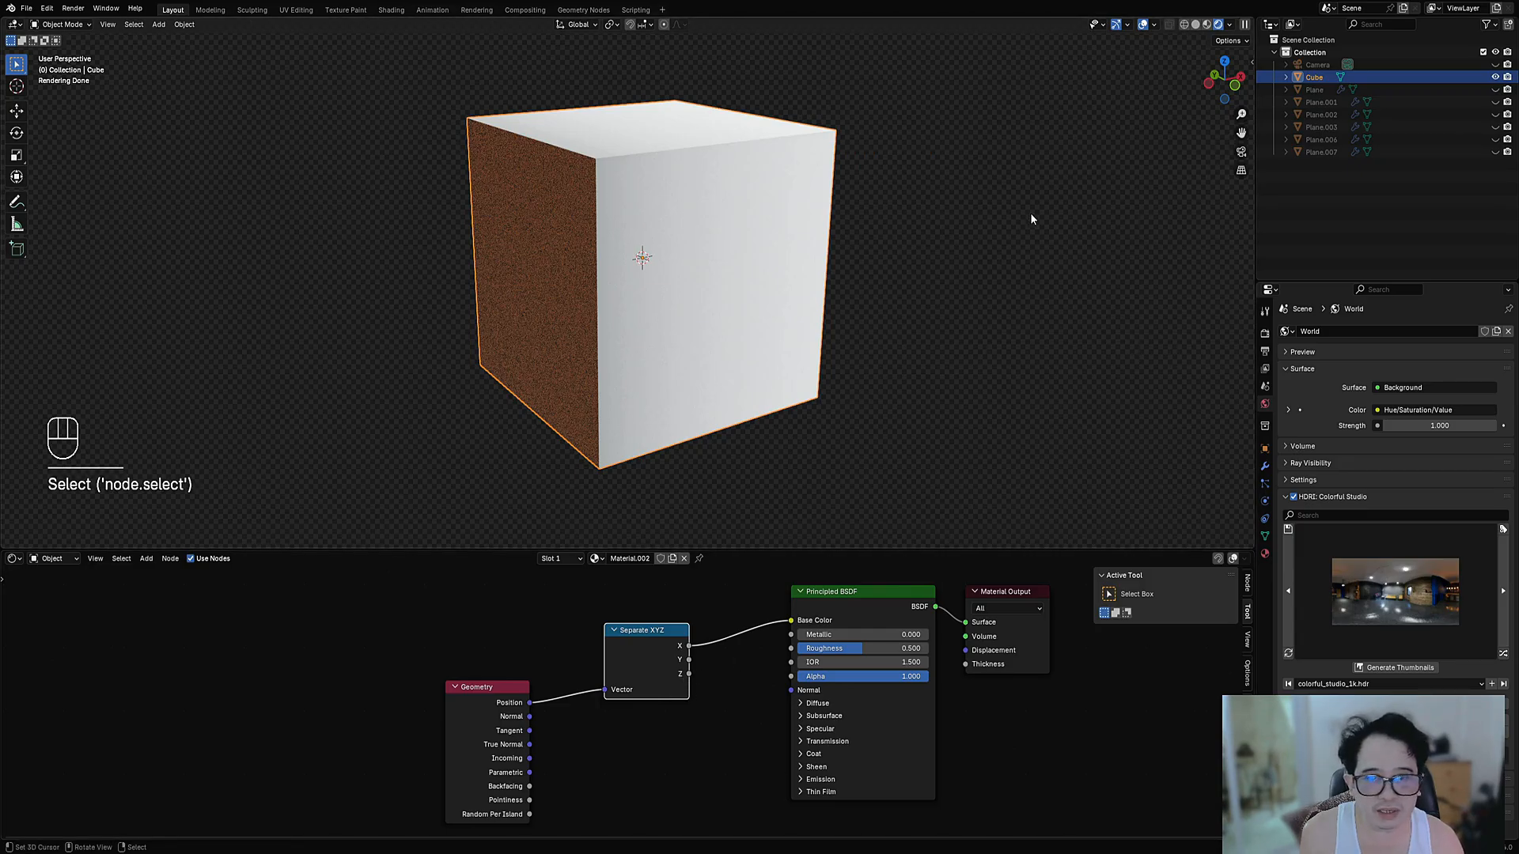
drag(689, 673, 791, 620)
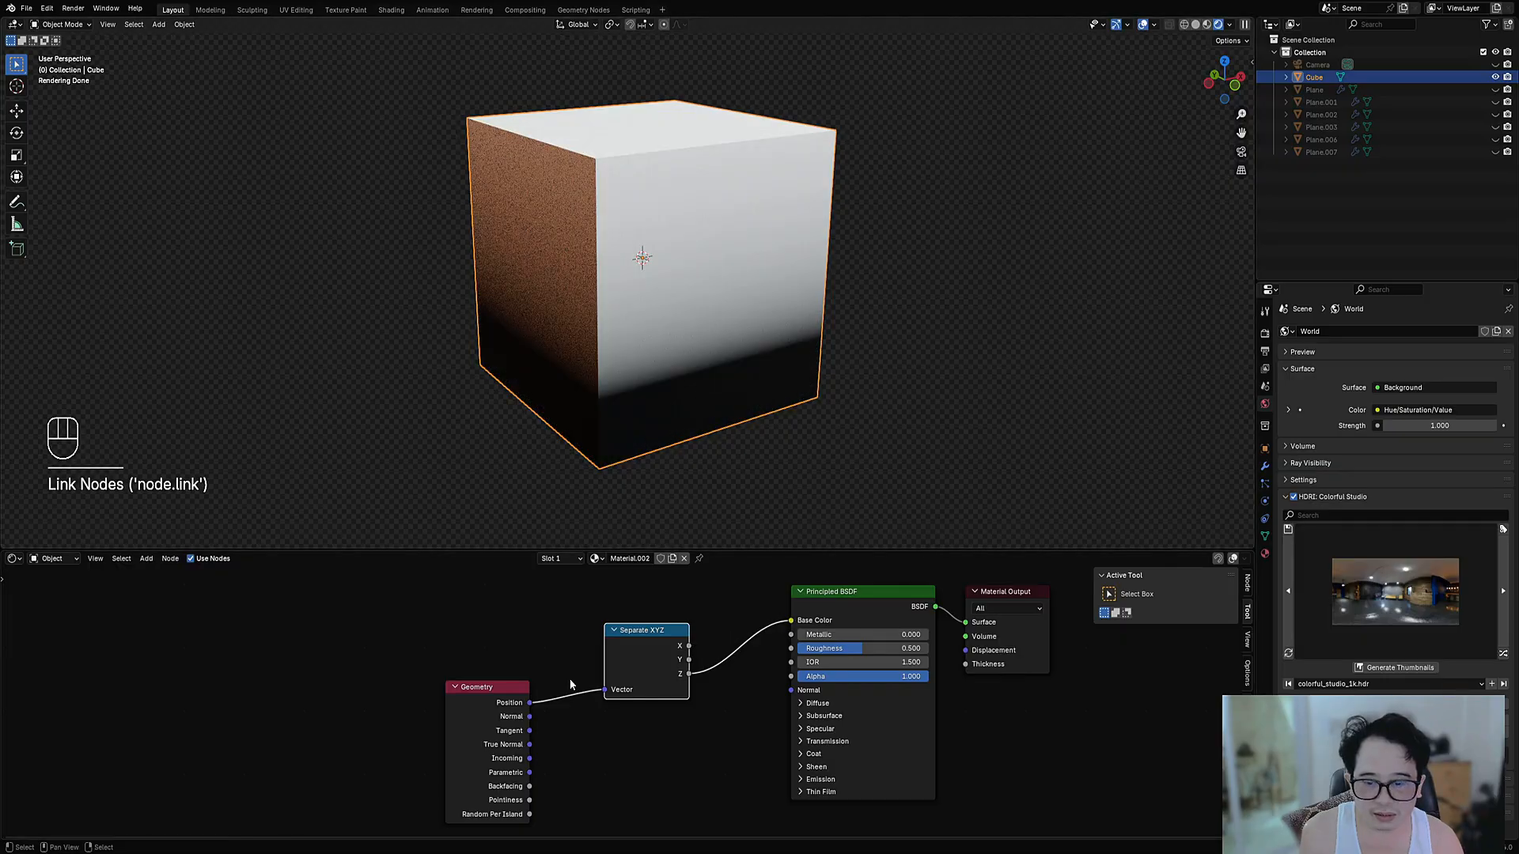
Insert a Color Ramp node between Separate XYZ's Z output and the Principled BSDF's Base Color
scroll(520, 701, down, 1)
drag(520, 701, 466, 646)
drag(648, 644, 608, 662)
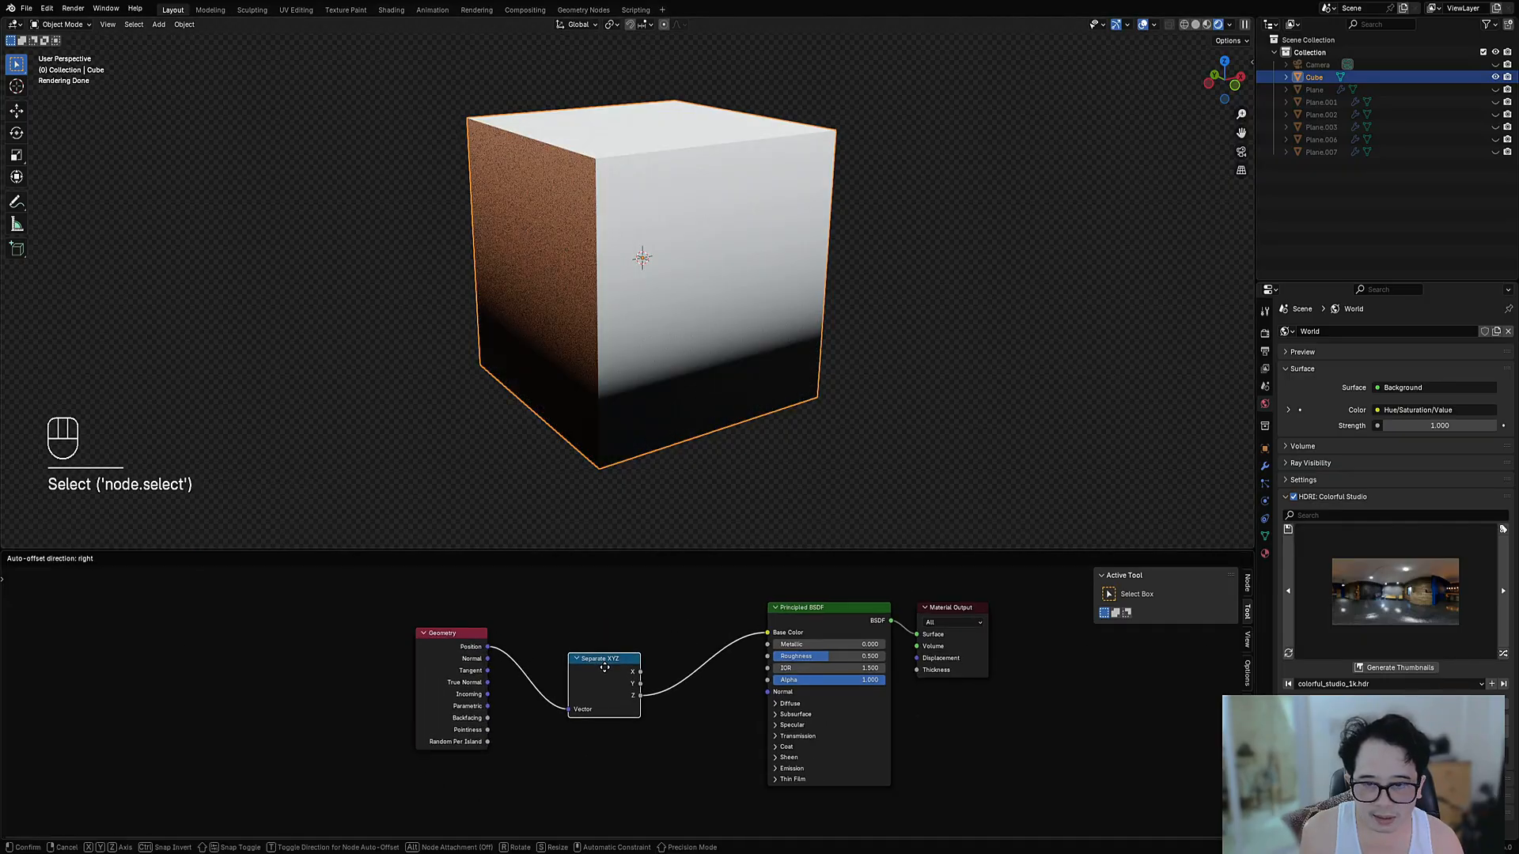
key(shift+a)
mouse_move(761, 625)
click(815, 649)
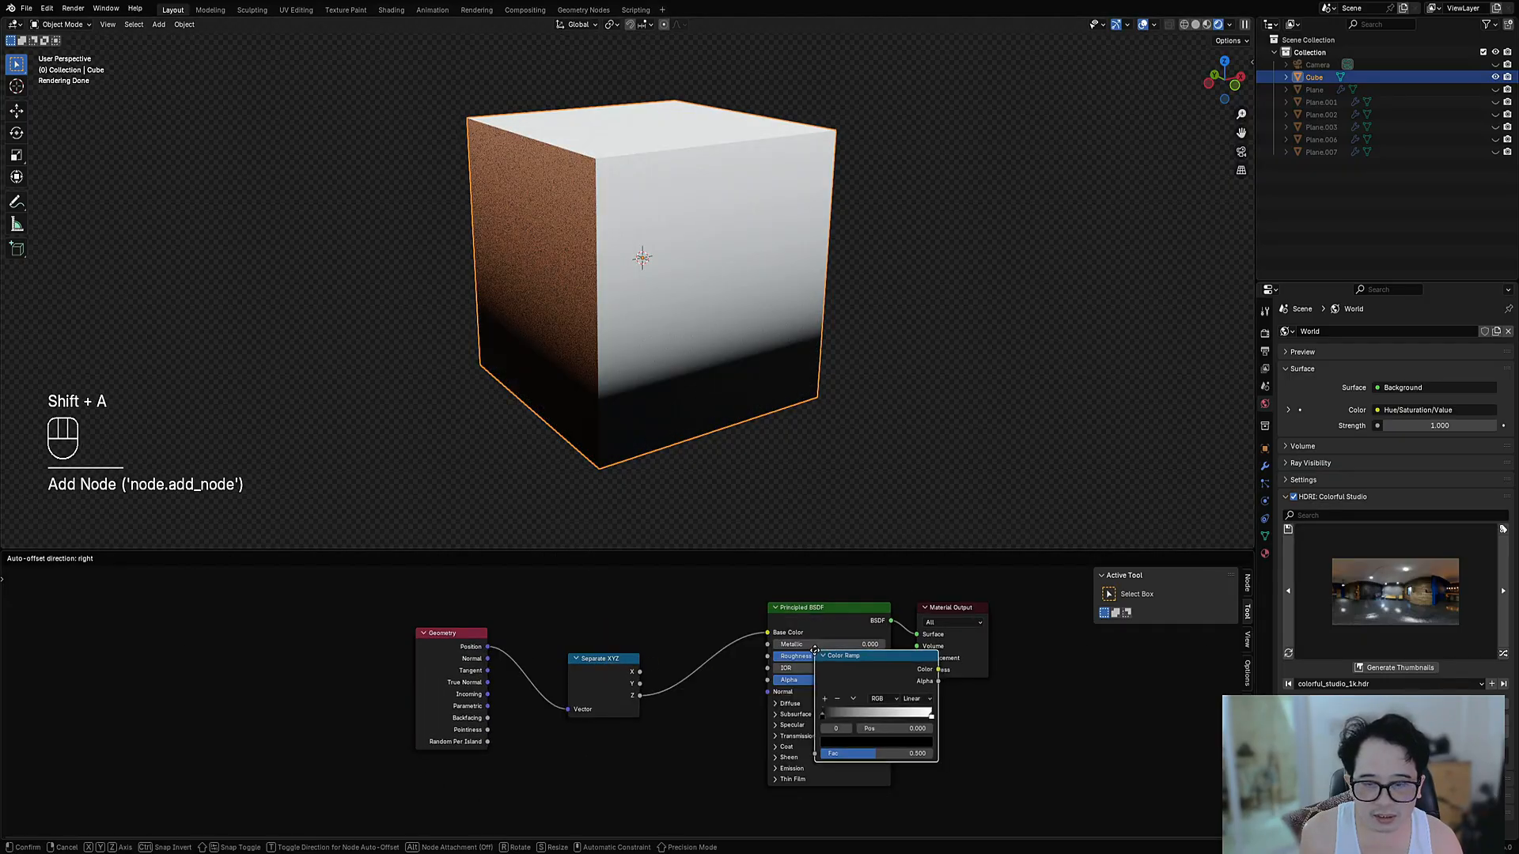
click(684, 614)
mouse_move(723, 675)
mouse_down()
mouse_move(695, 678)
mouse_move(772, 690)
mouse_move(658, 680)
mouse_up()
In front view, annotate the cube's zero-height line with freehand strokes, then erase them
key(KP_1)
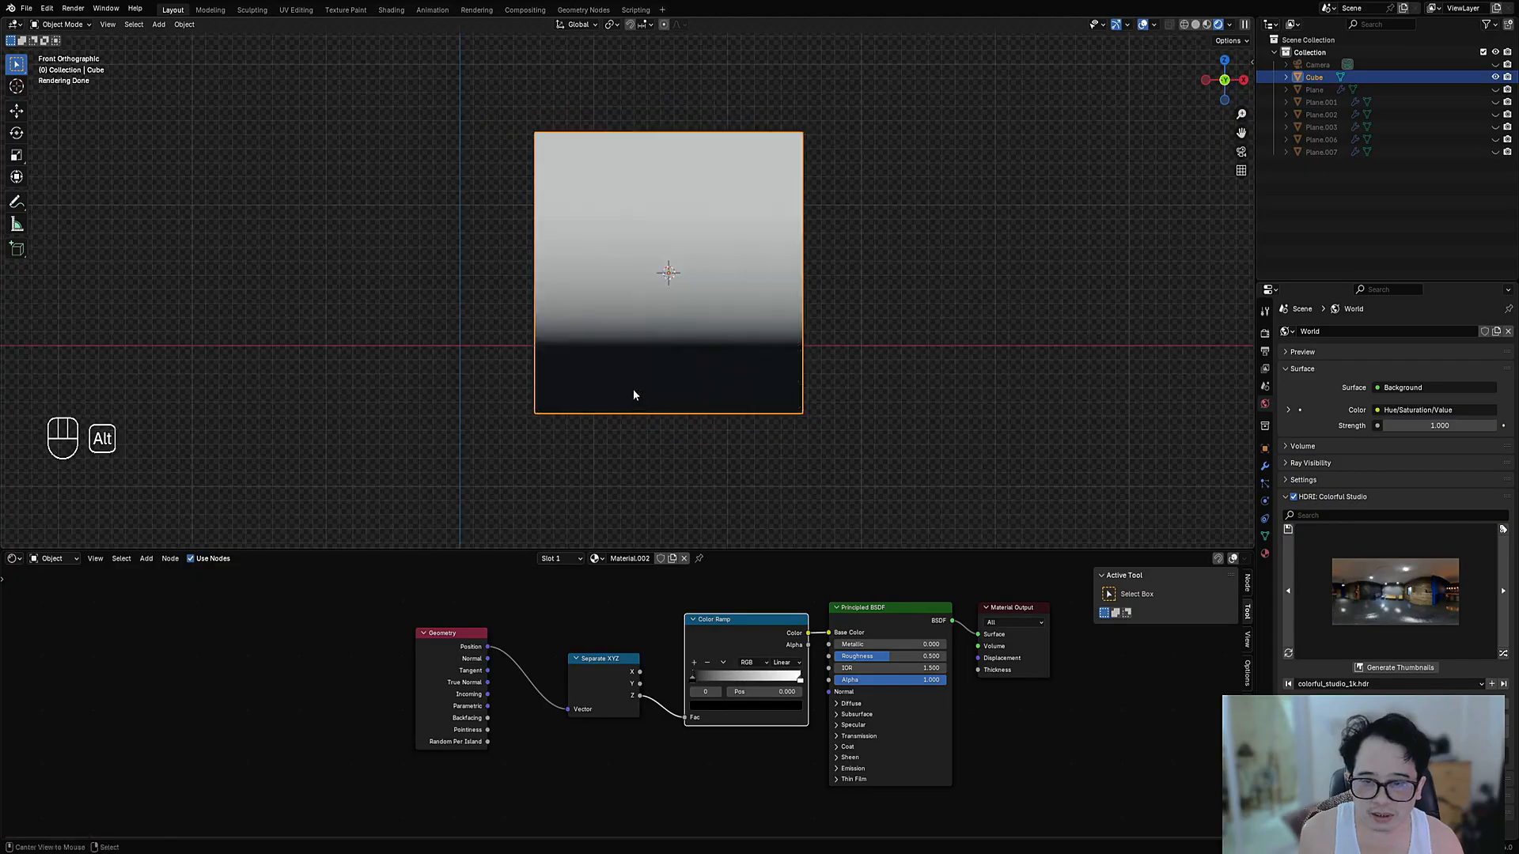
drag(513, 342, 848, 339)
mouse_move(936, 339)
right_down()
mouse_move(424, 329)
mouse_move(462, 360)
right_up()
scroll(546, 332, up, 6)
scroll(514, 371, down, 3)
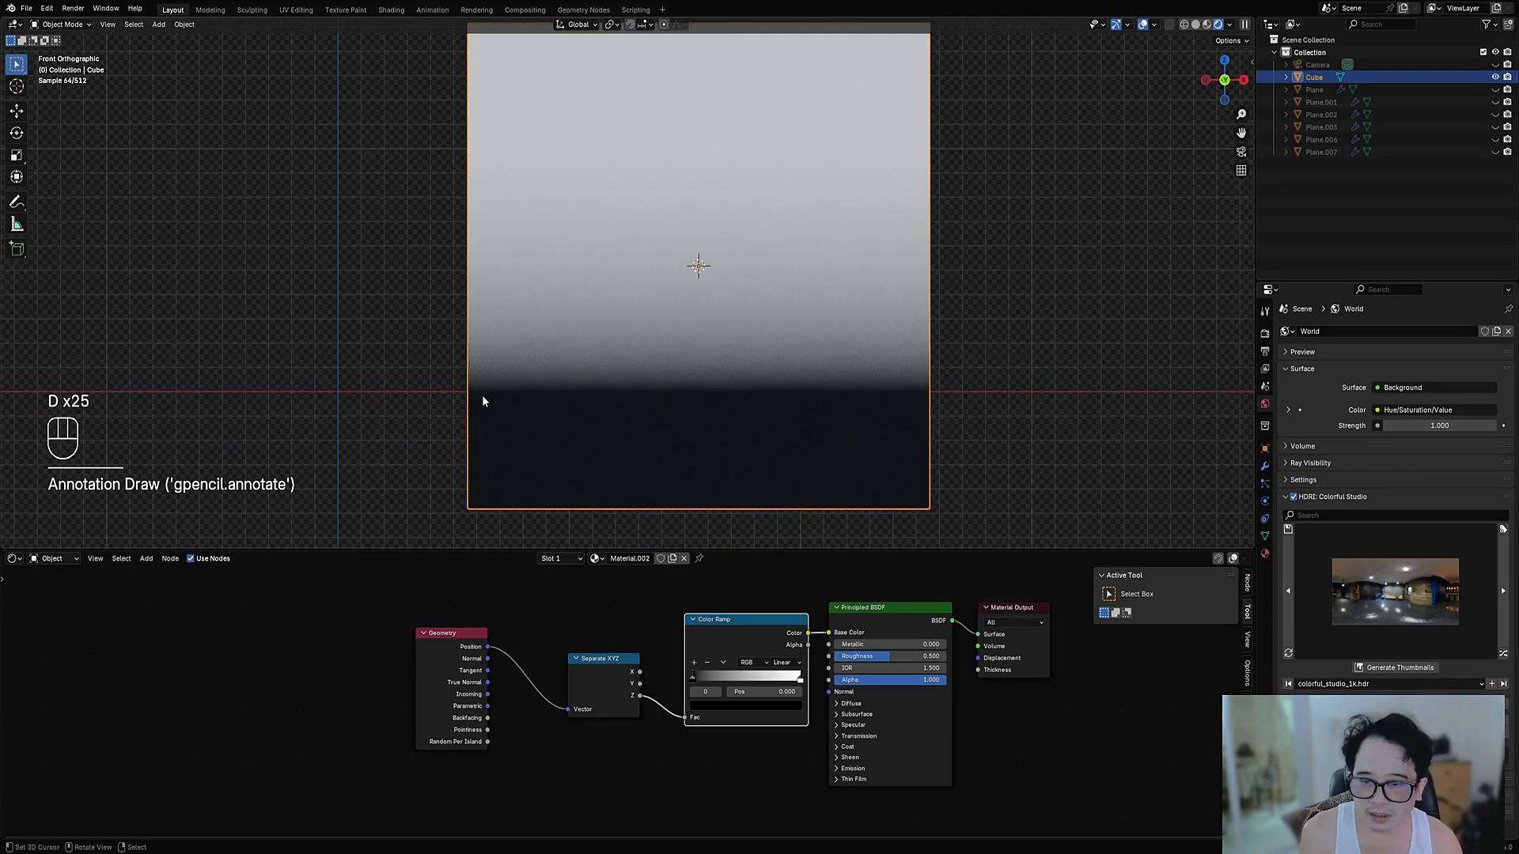
drag(434, 394, 1001, 399)
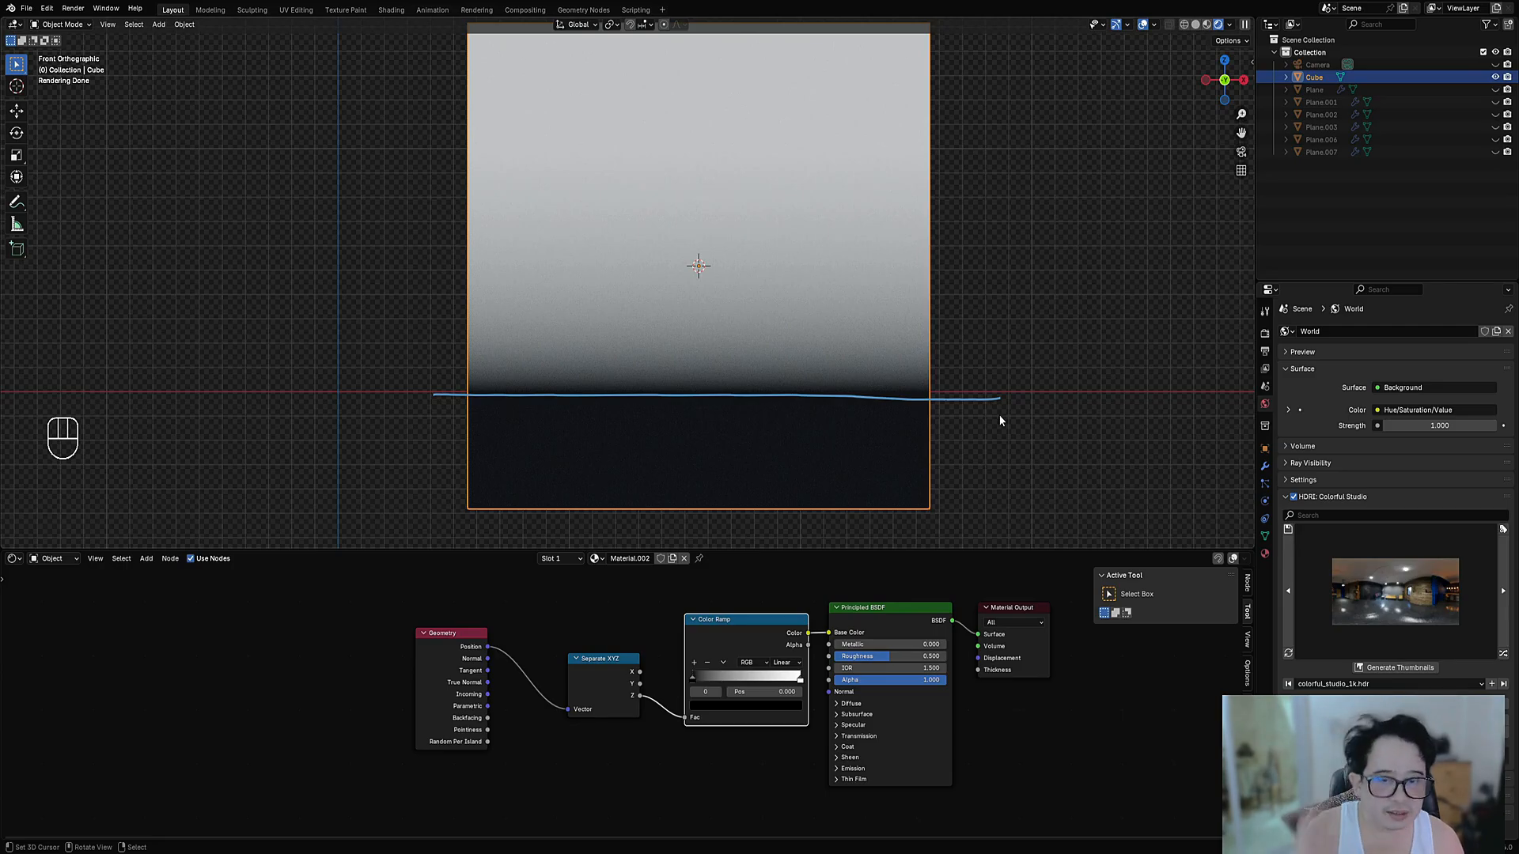
mouse_move(1012, 407)
right_down()
mouse_move(441, 366)
mouse_move(327, 376)
right_up()
Try inserting a Math node set to Add between the Geometry and Separate XYZ nodes
scroll(533, 685, down, 1)
middle_drag(534, 686, 658, 696)
scroll(658, 695, up, 1)
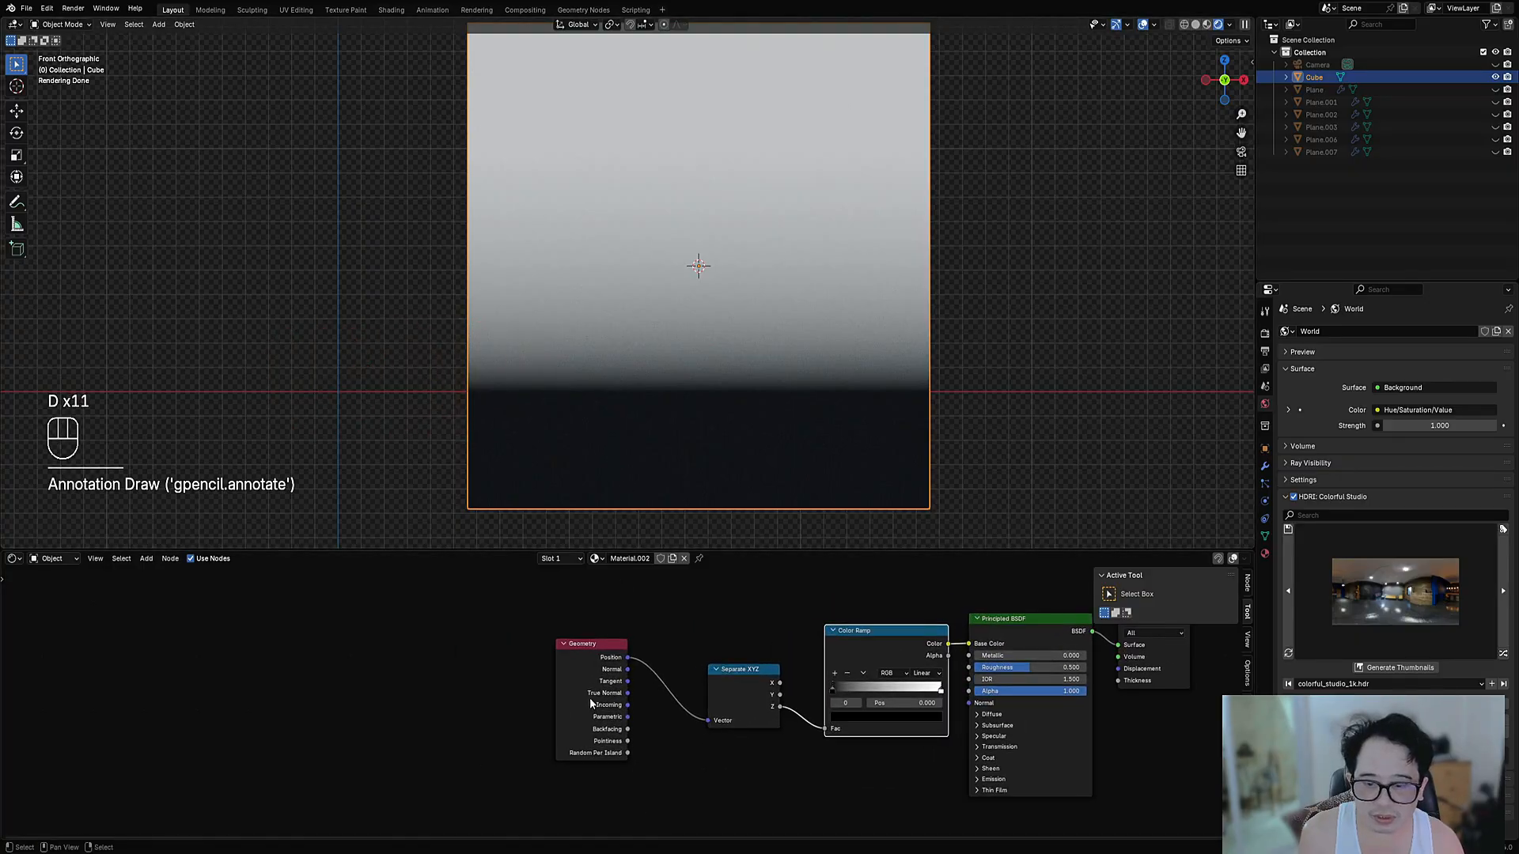
drag(590, 698, 483, 700)
drag(413, 391, 855, 397)
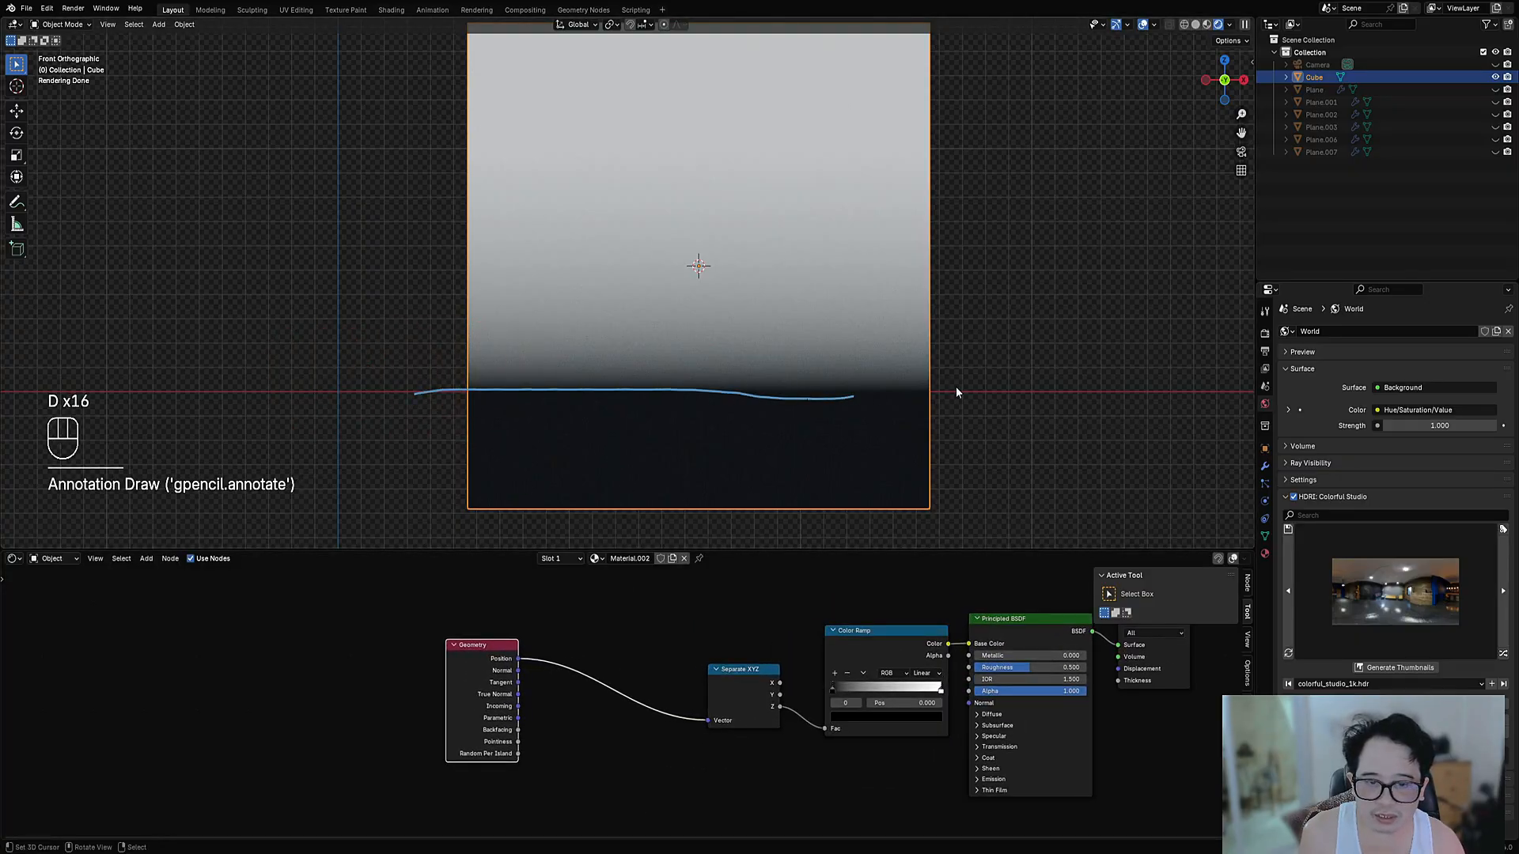
right_drag(955, 389, 348, 395)
key(shift+a)
mouse_move(563, 652)
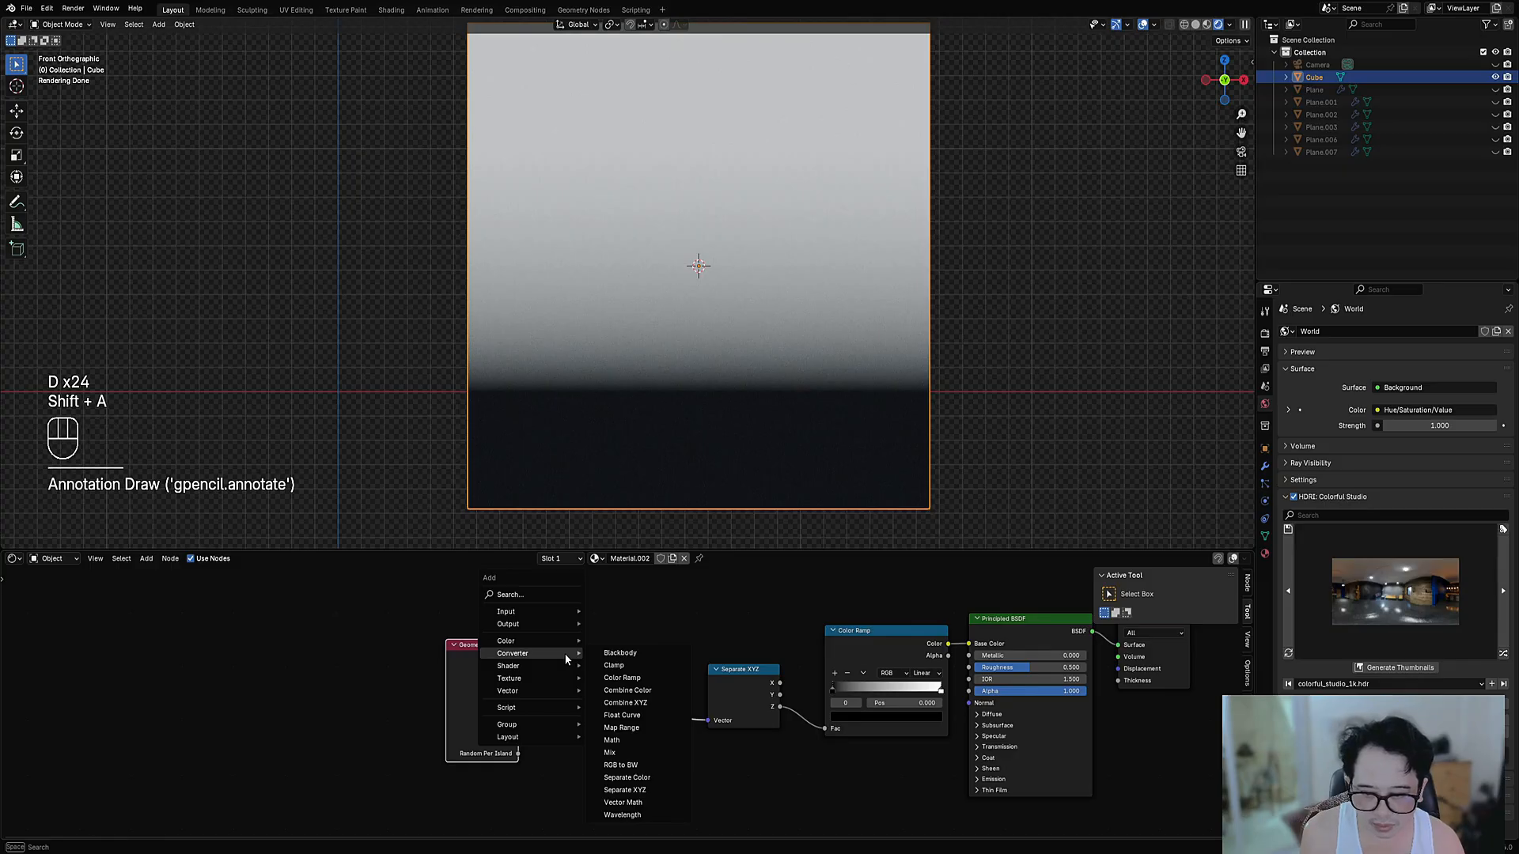
click(588, 639)
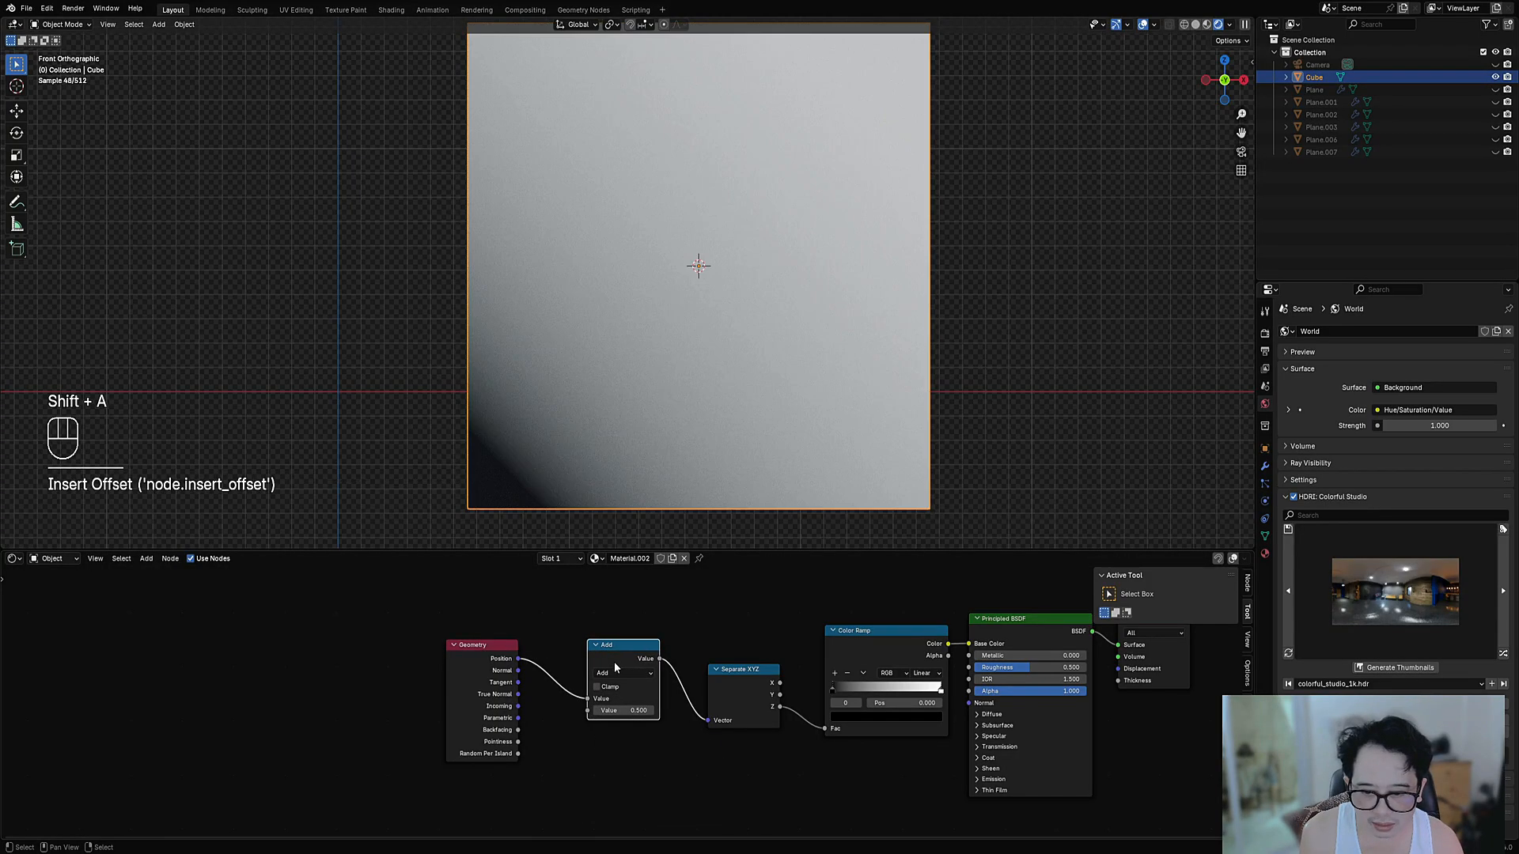
click(611, 677)
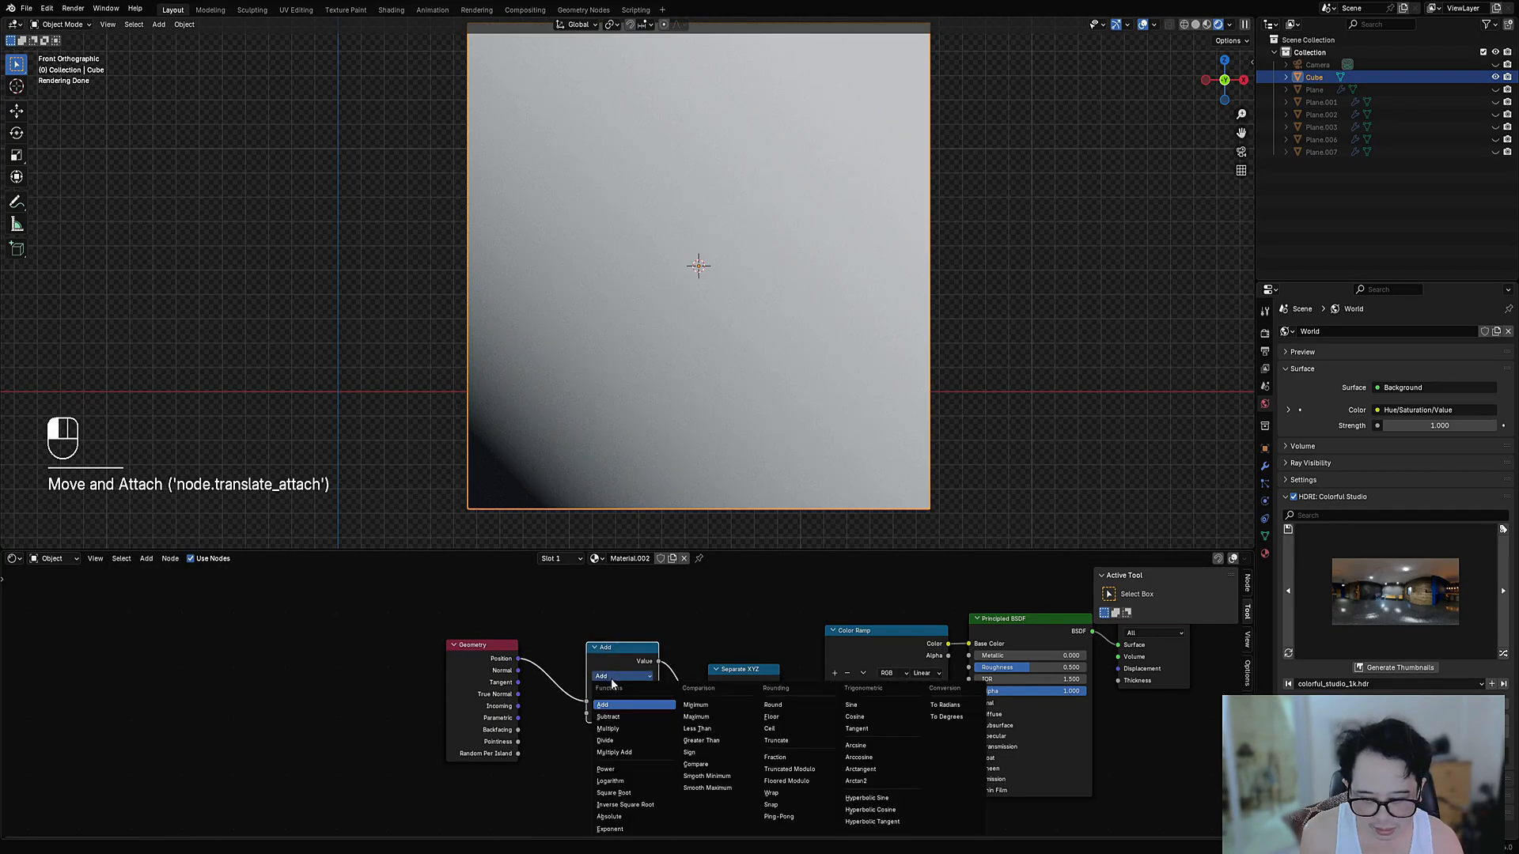
click(614, 706)
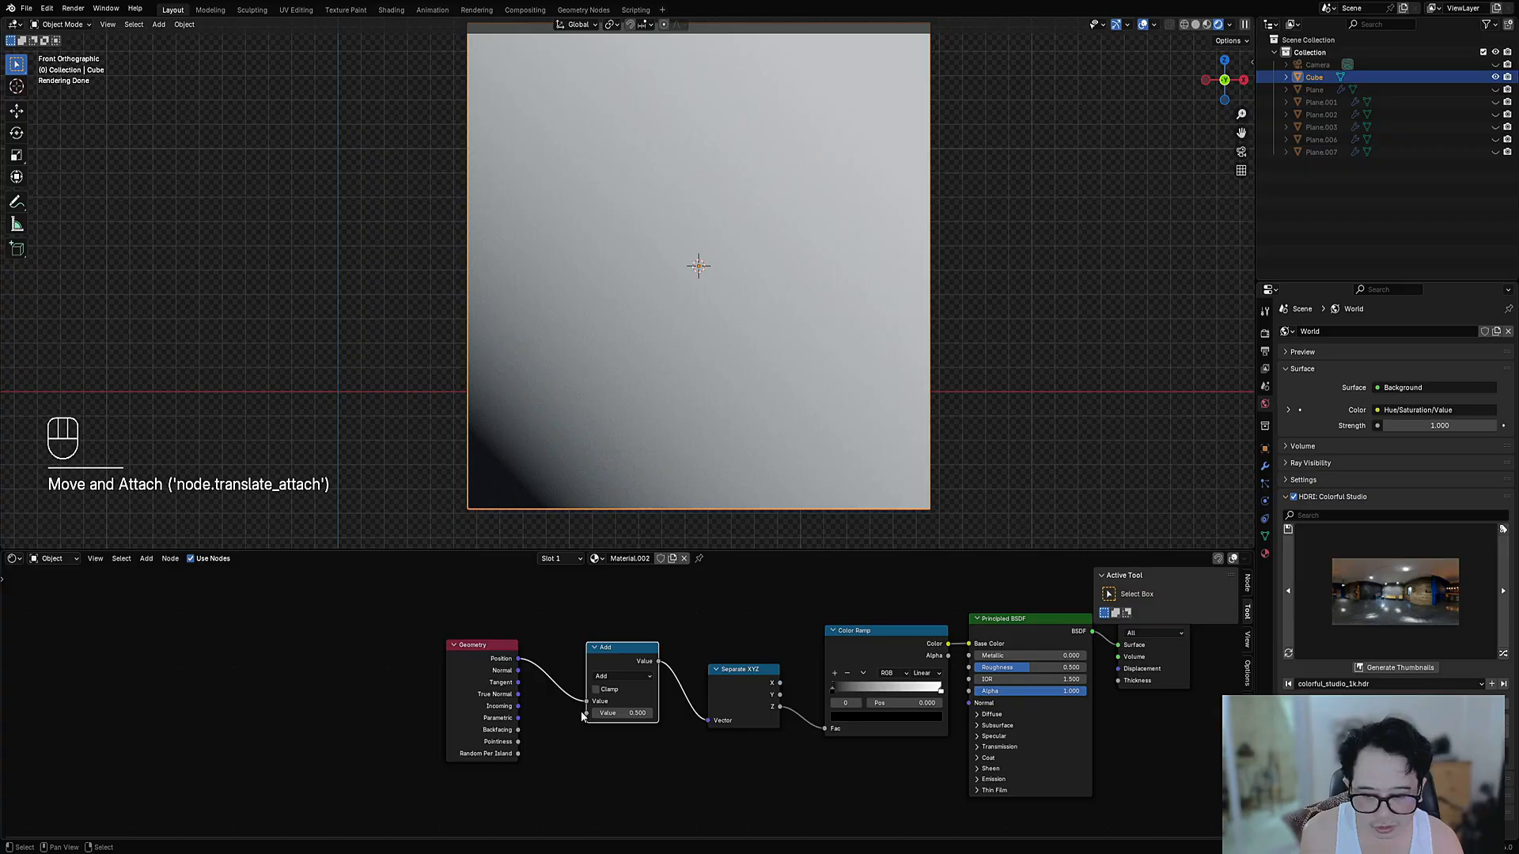
mouse_move(624, 713)
shift+mouse_down()
mouse_move(668, 712)
mouse_move(605, 713)
mouse_move(621, 713)
shift+mouse_up()
right_click(621, 712)
Insert an Add node between Separate XYZ's Z output and the Color Ramp, and delete the Add node after the Geometry node
middle_drag(685, 702, 610, 707)
click(548, 655)
key(alt+d)
key(alt+s)
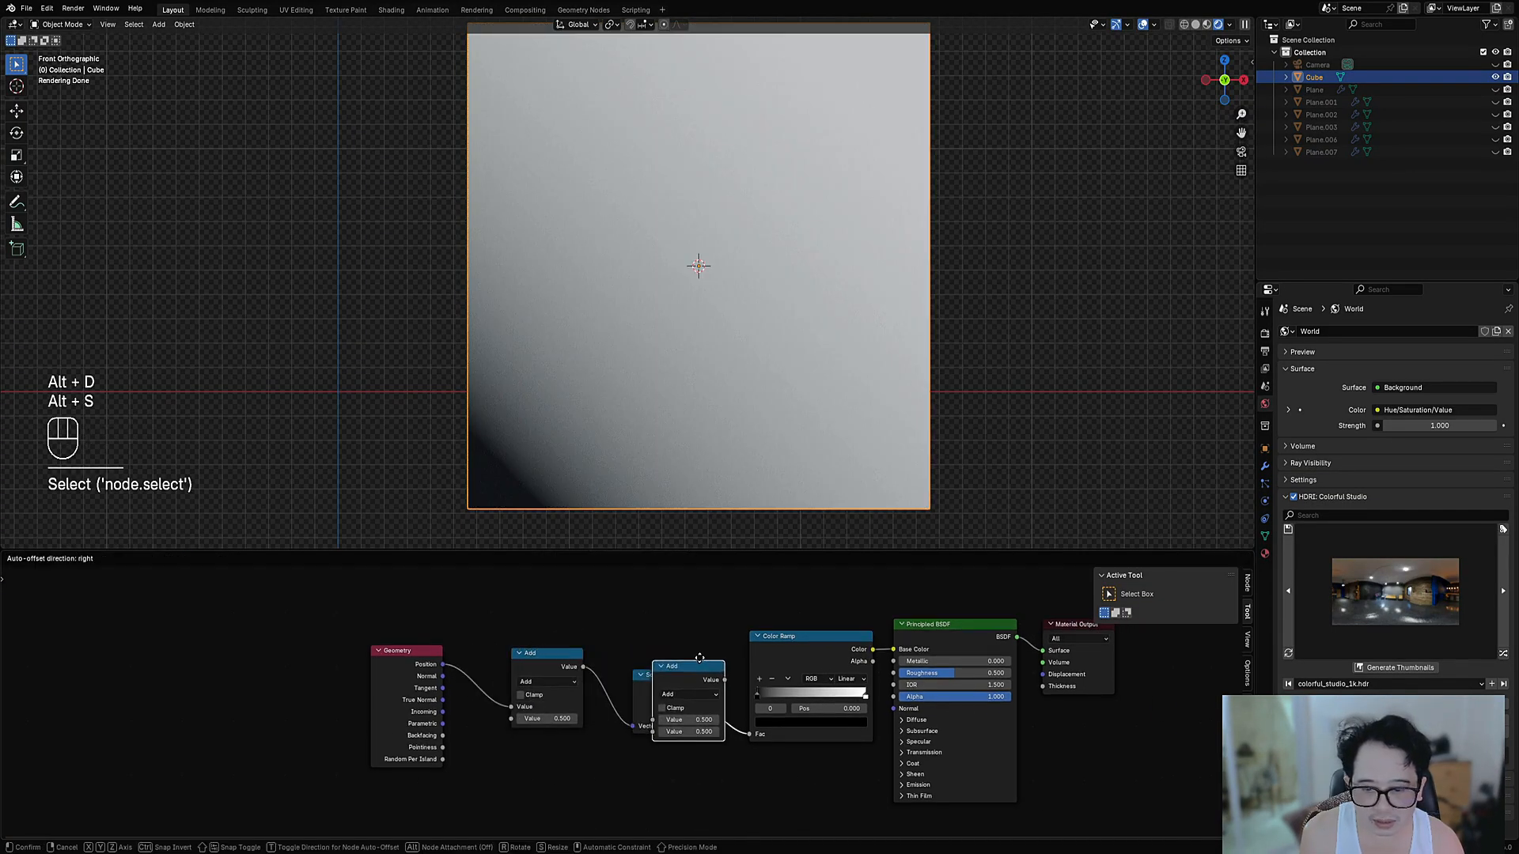
click(754, 670)
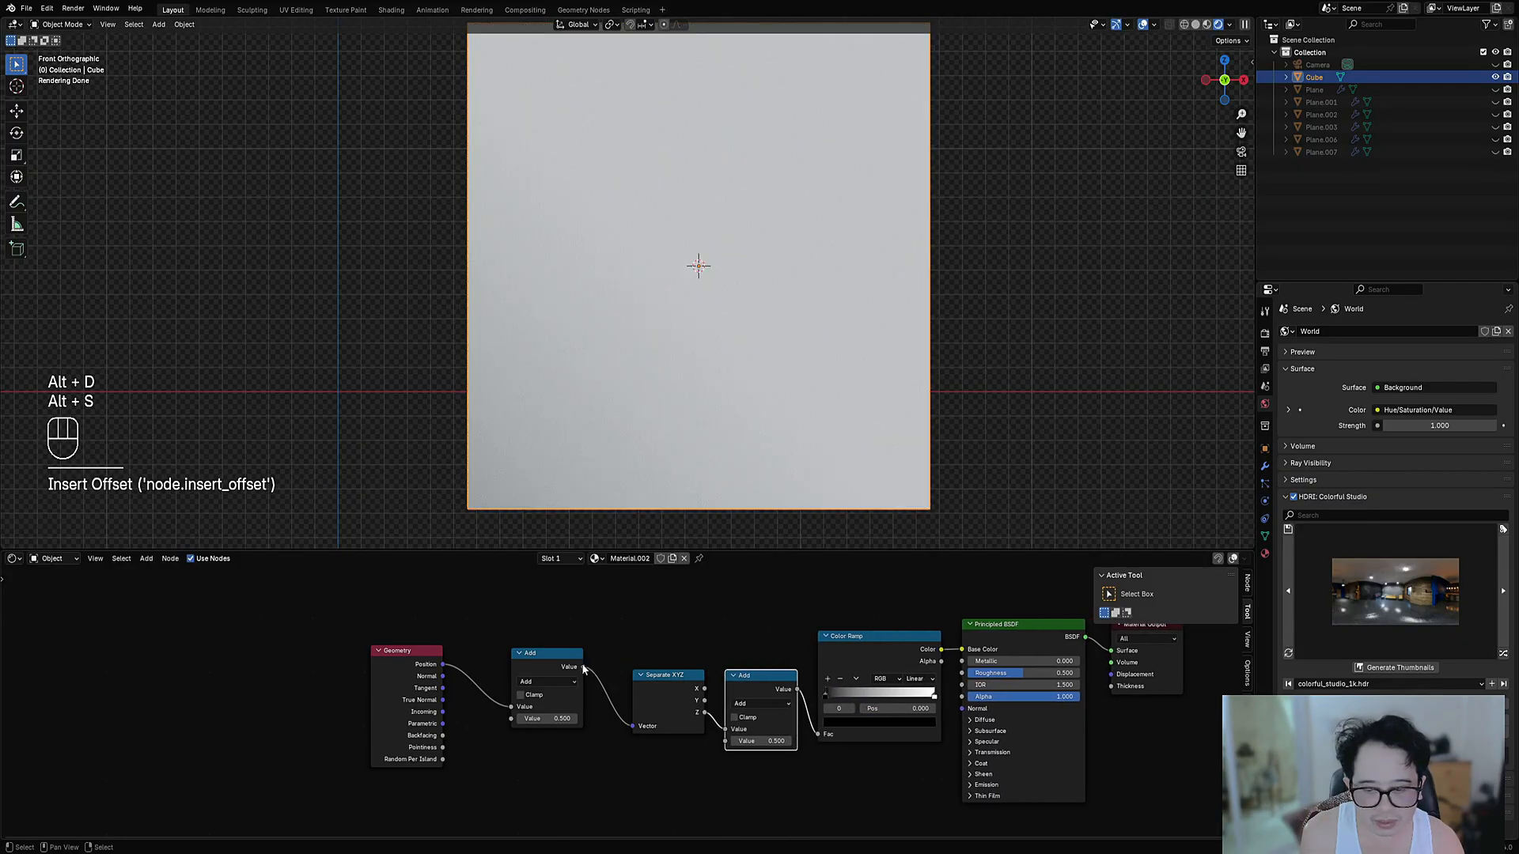
click(581, 663)
key(ctrl+x)
drag(421, 675, 531, 688)
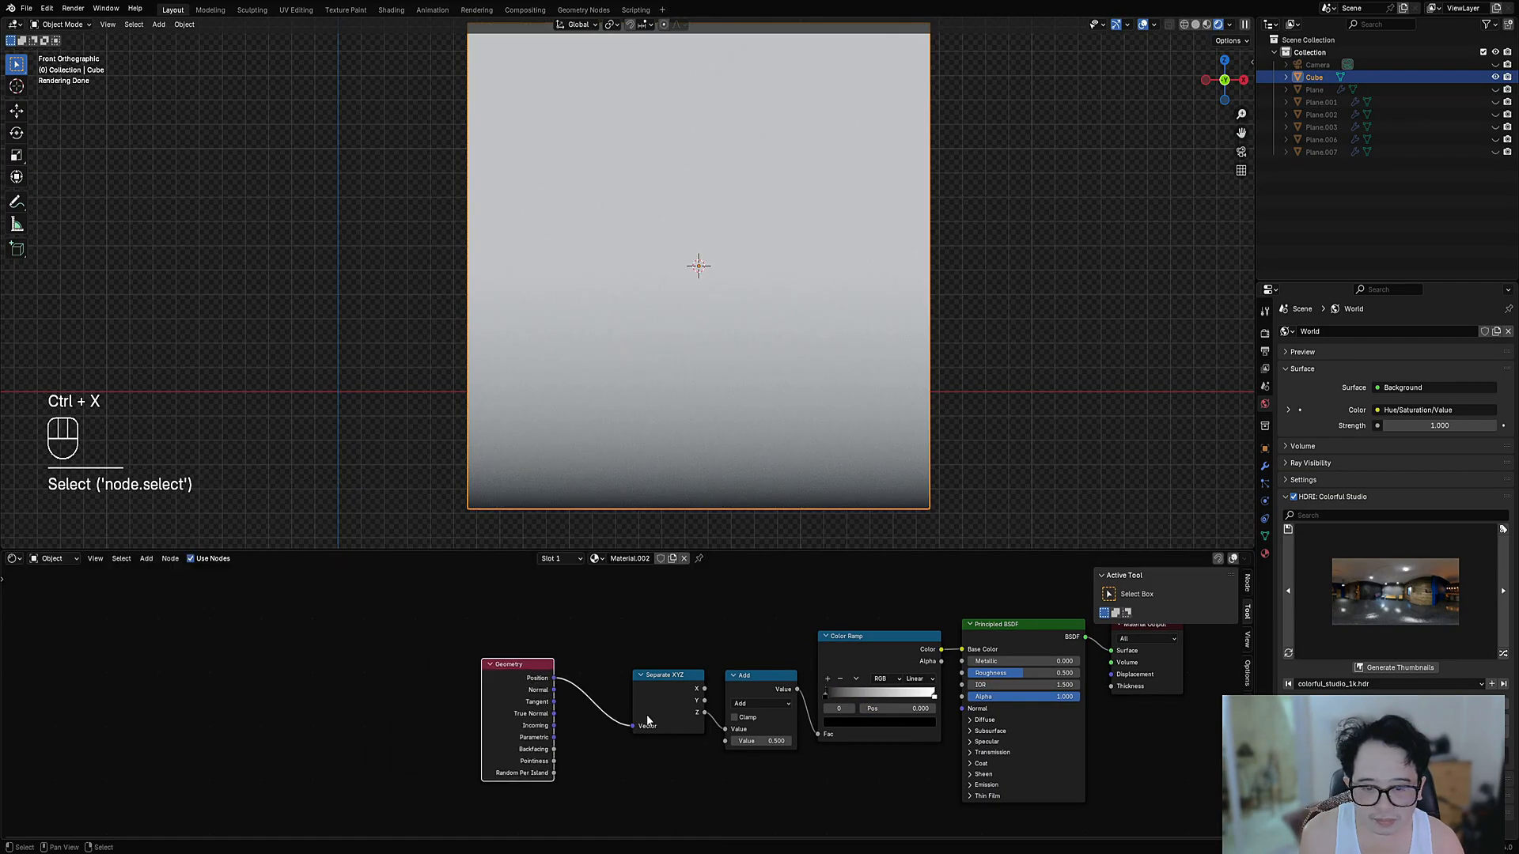
Set the Add node's value to -0.090 and narrow the Color Ramp, with the black stop at 0.068 and the white stop near the middle
shift+drag(764, 741, 554, 741)
mouse_move(826, 694)
mouse_down()
mouse_move(869, 692)
mouse_move(810, 697)
mouse_up()
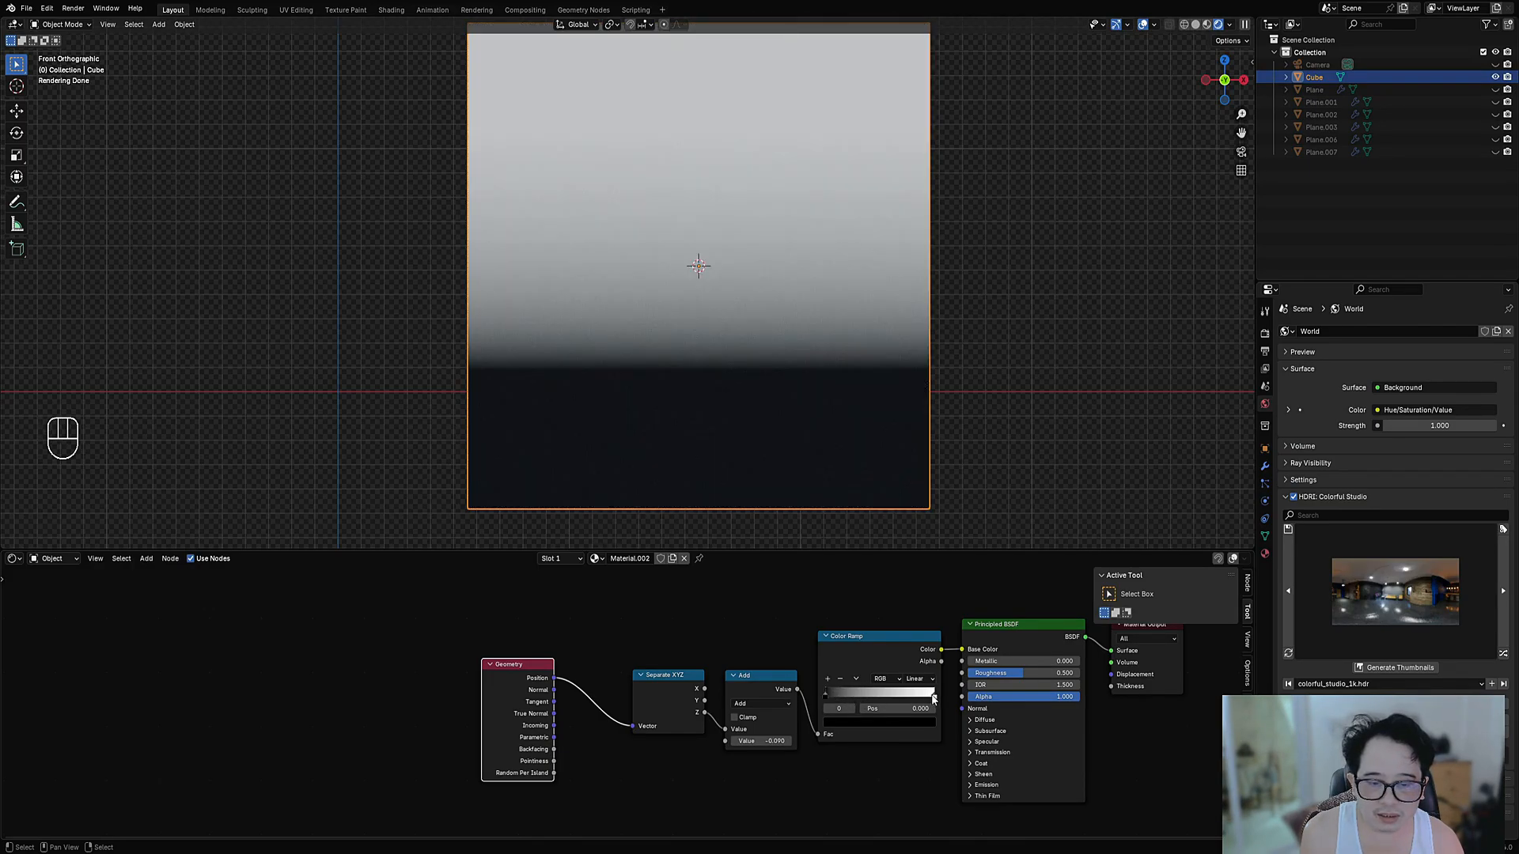
drag(934, 693, 837, 689)
middle_drag(759, 332, 800, 390)
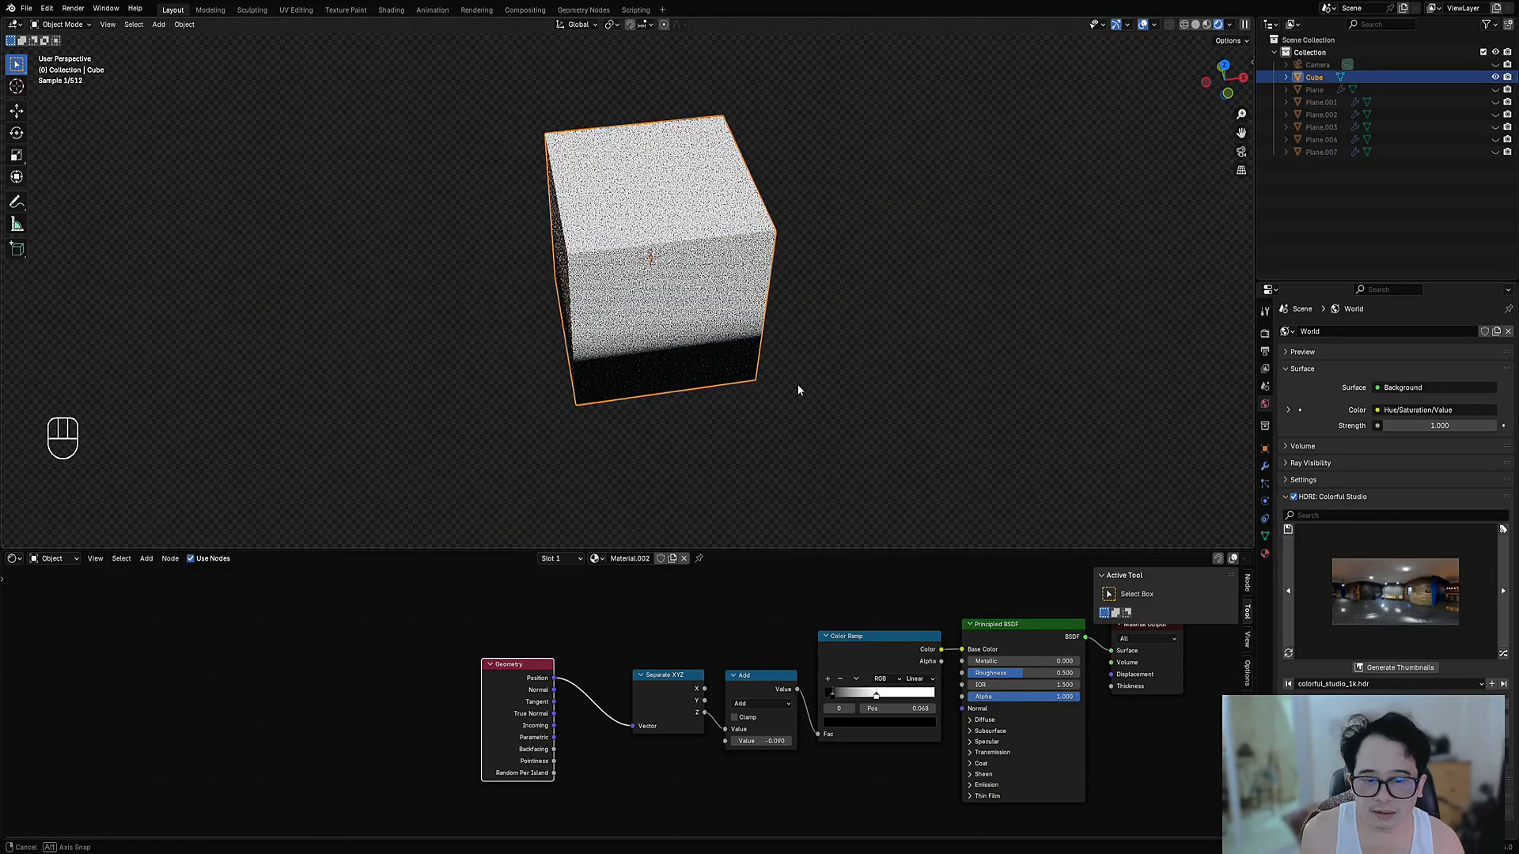
Select the Geometry, Separate XYZ, Add and Color Ramp nodes, straighten their layout and copy them
scroll(606, 657, down, 1)
drag(549, 688, 759, 707)
key(c)
right_click(783, 710)
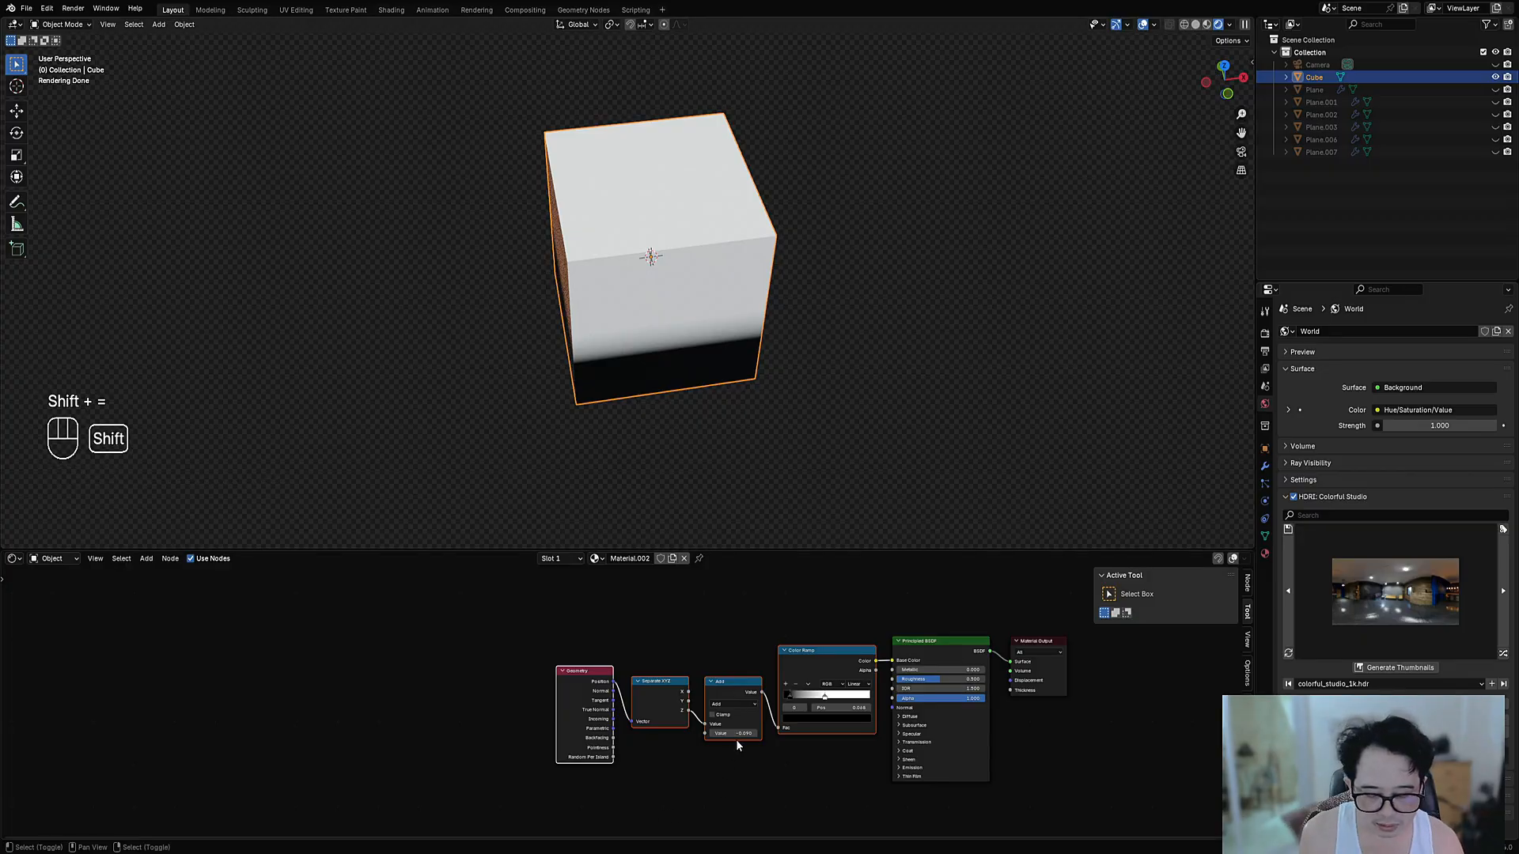
key(shift+equal)
key(ctrl+c)
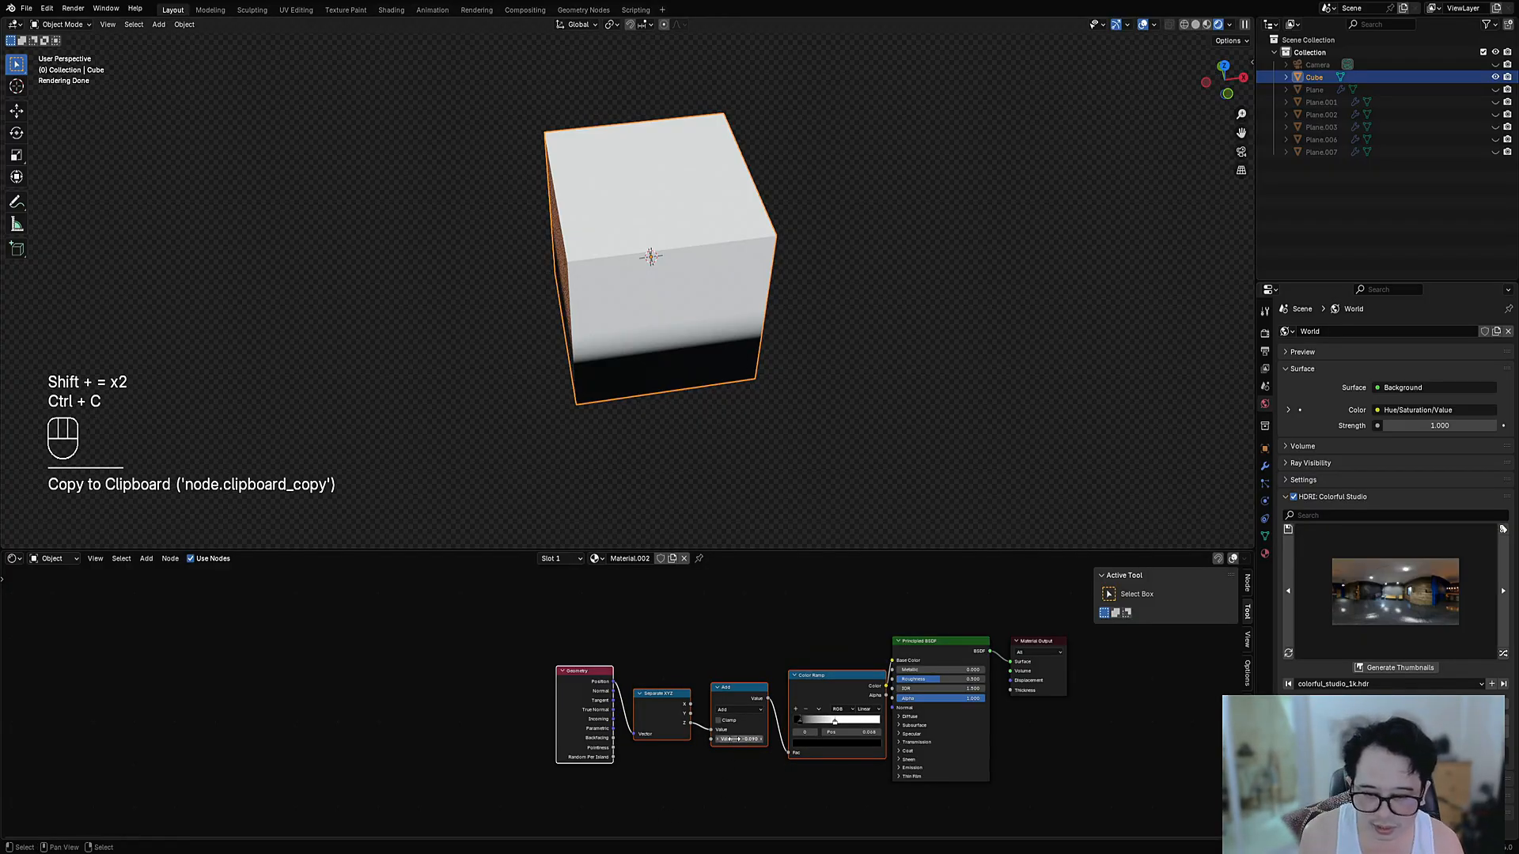
Unhide all objects and move the cube well clear of the panels
key(alt+h)
click(363, 338)
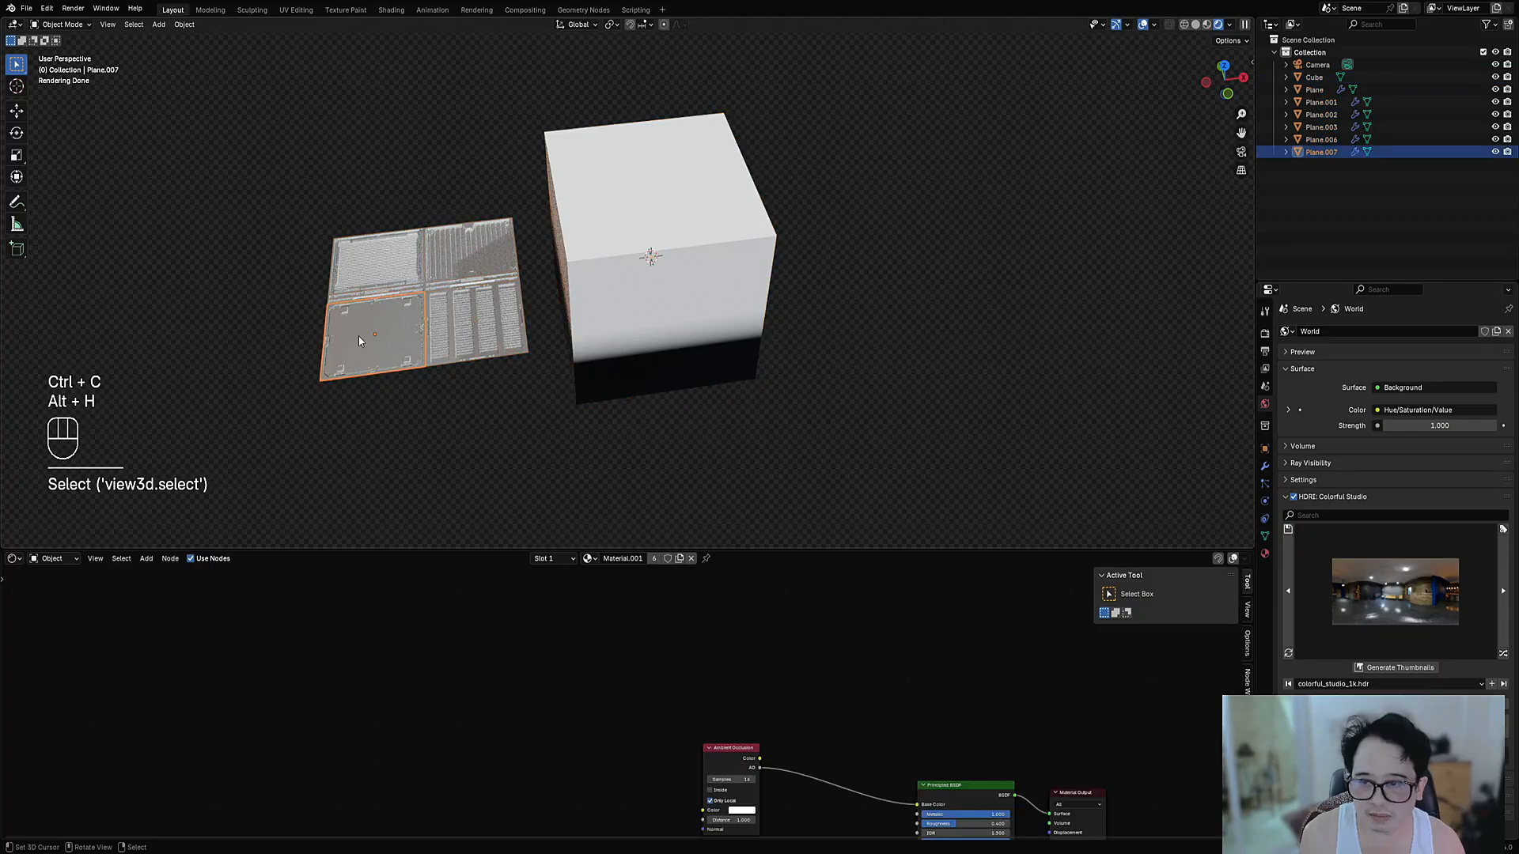
click(601, 340)
key(x)
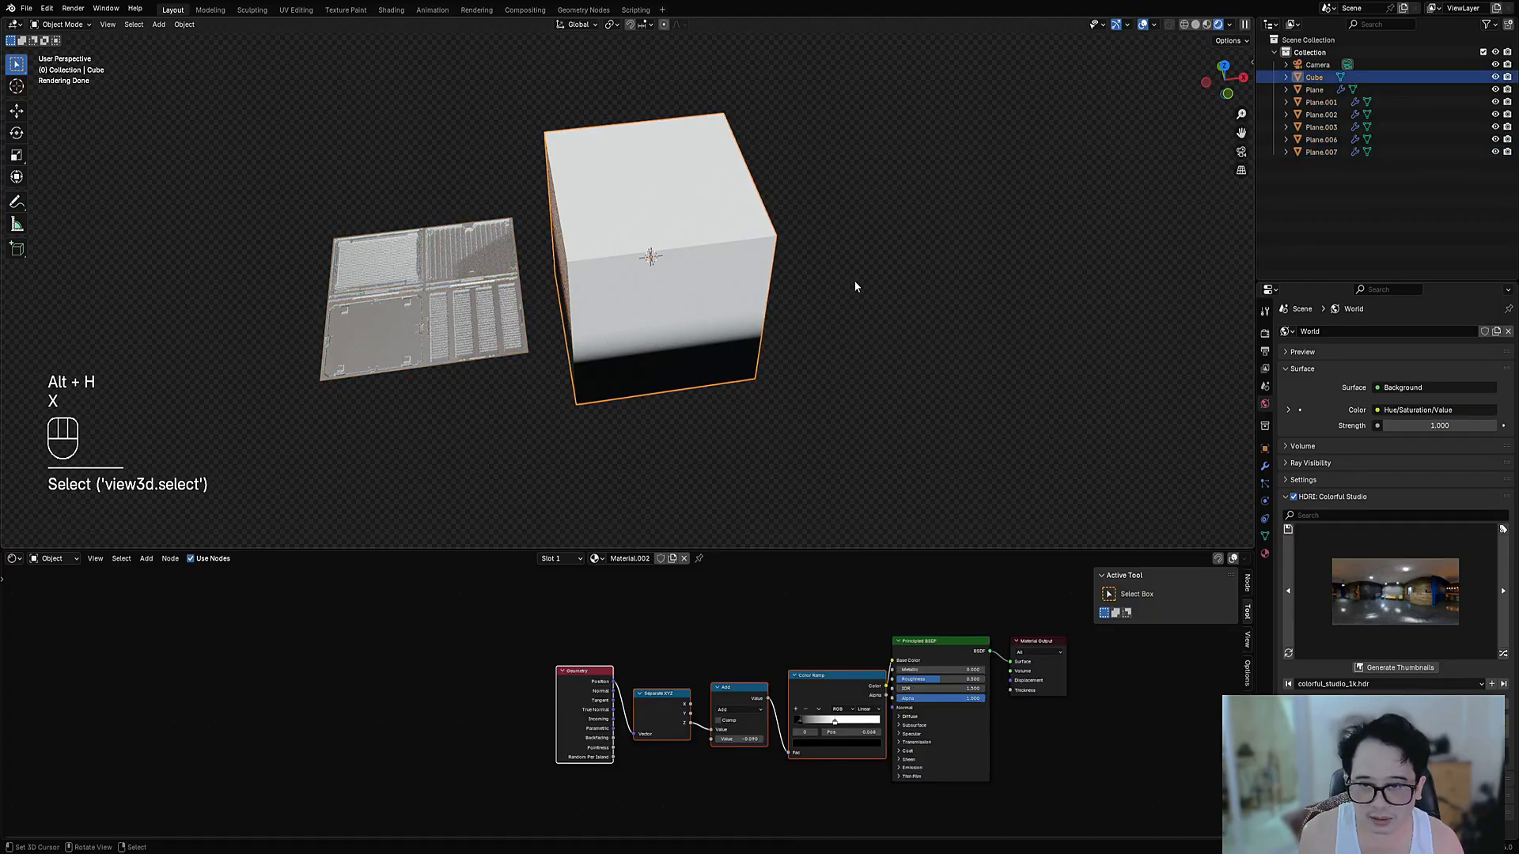
key(g)
key(x)
click(1051, 302)
Paste the copied nodes into the panels' material and link the Color Ramp's Color output to the Principled BSDF's Base Color
shift+middle_drag(441, 375, 695, 370)
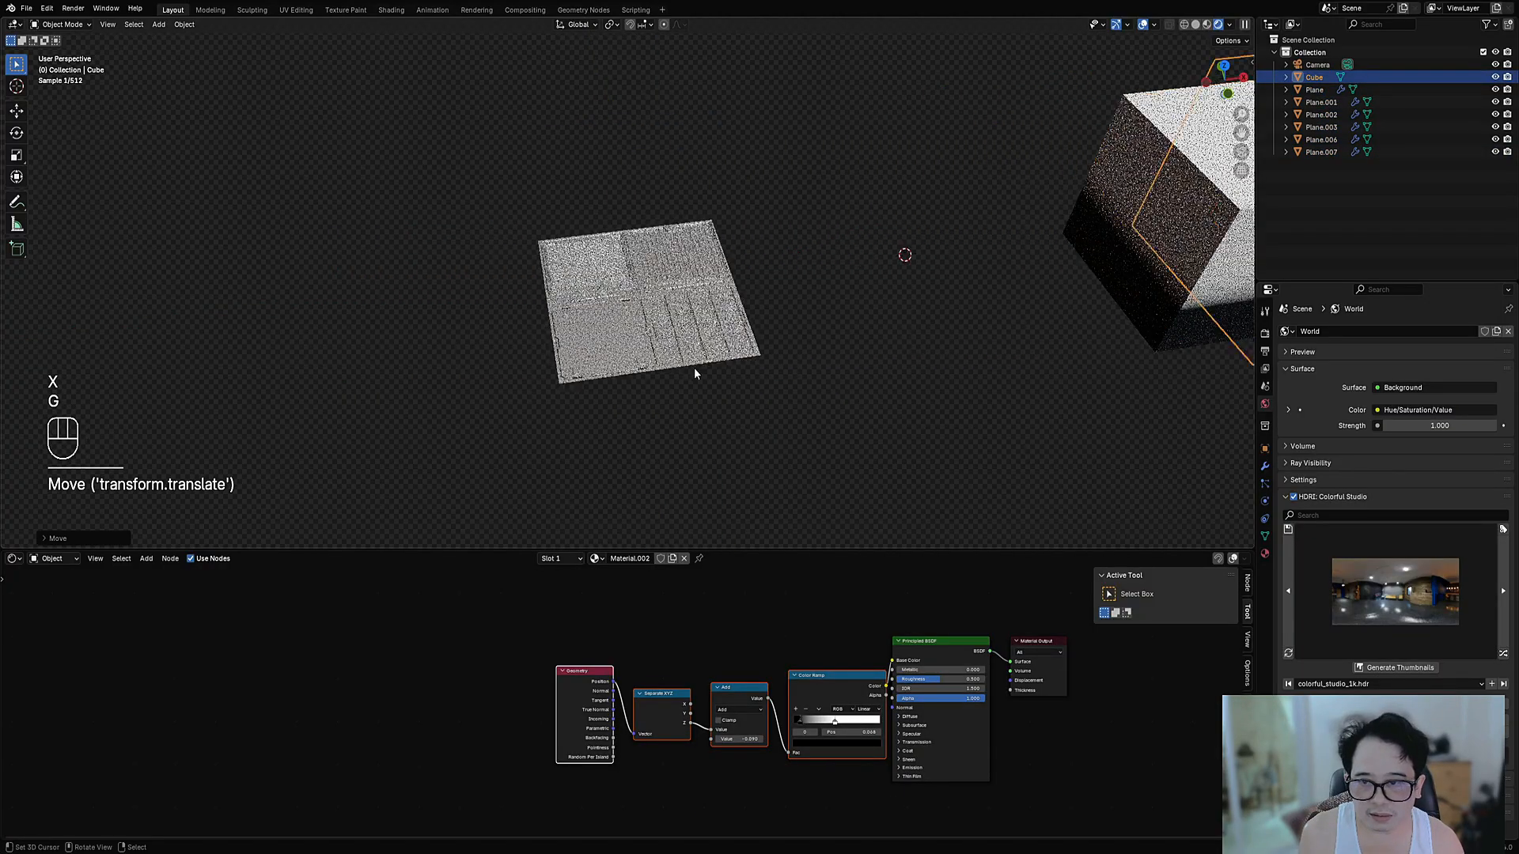
scroll(689, 370, up, 3)
click(653, 374)
scroll(774, 713, down, 2)
scroll(775, 713, up, 2)
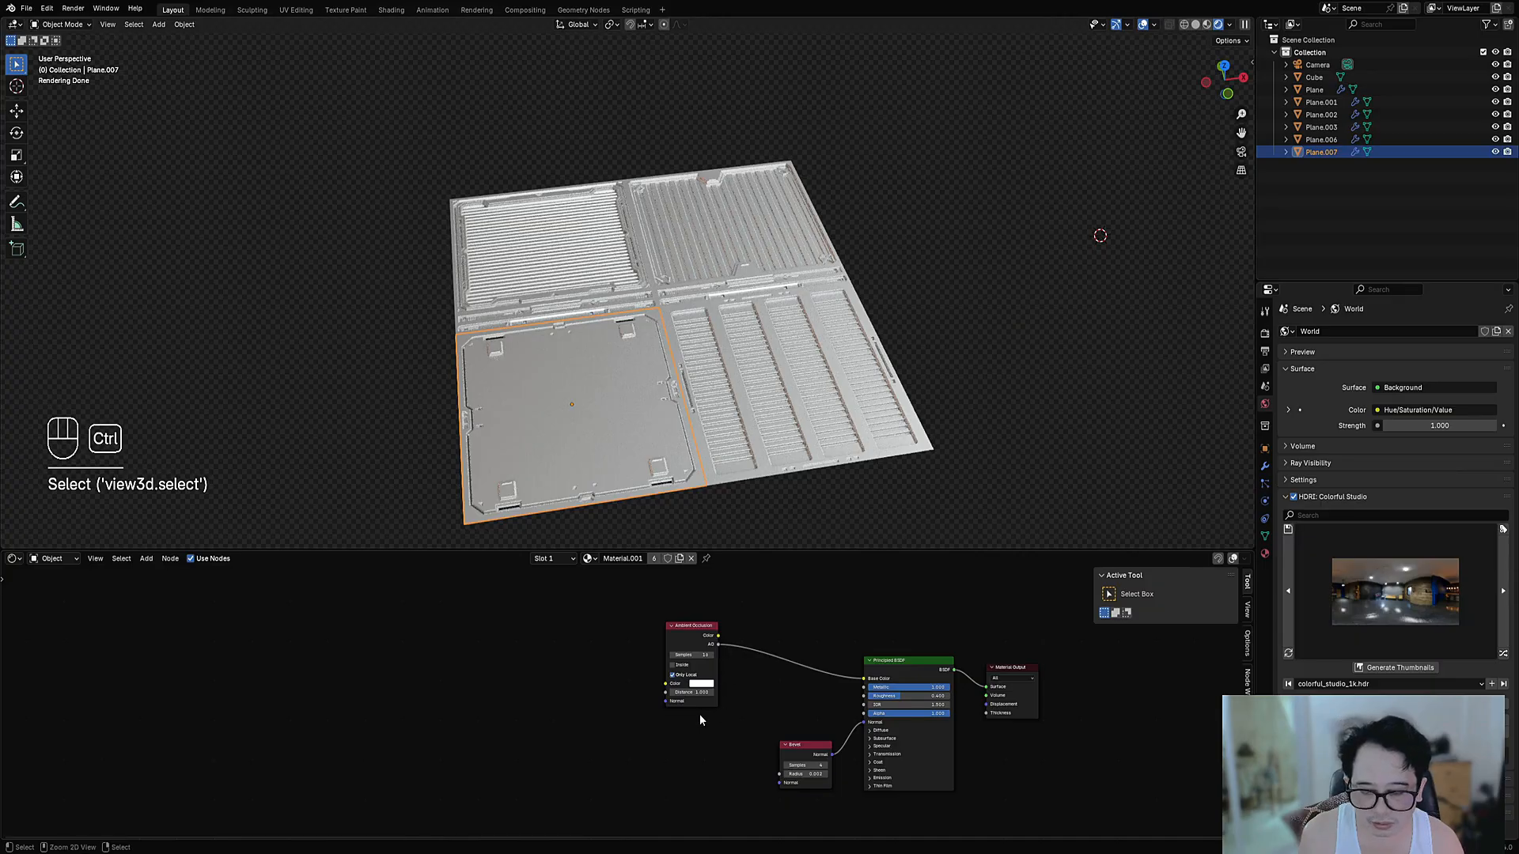
key(ctrl+v)
scroll(781, 633, up, 1)
key(g)
click(596, 738)
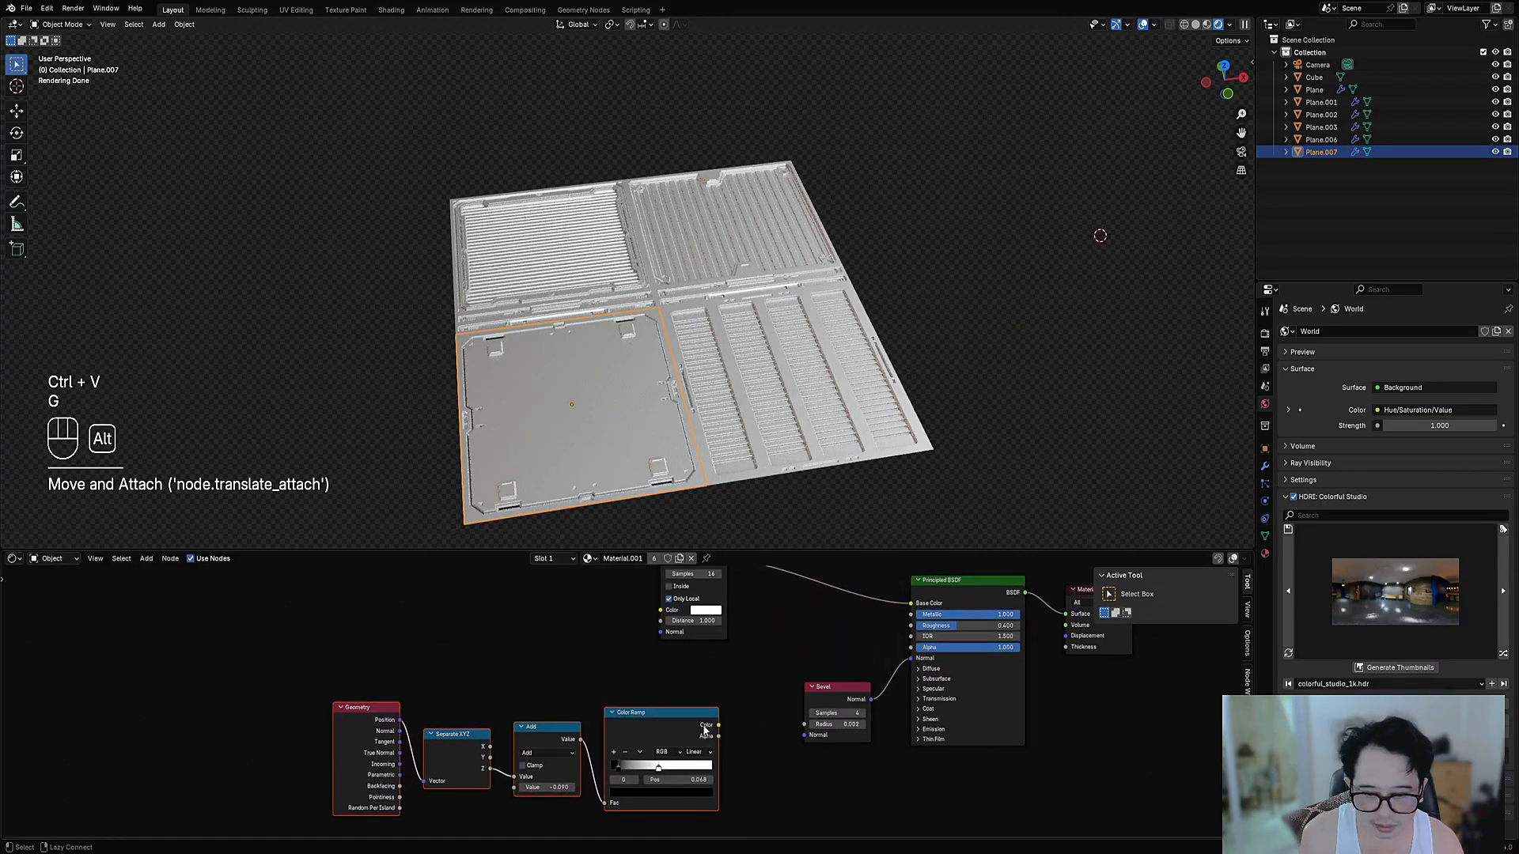
key(alt+a)
drag(717, 724, 909, 603)
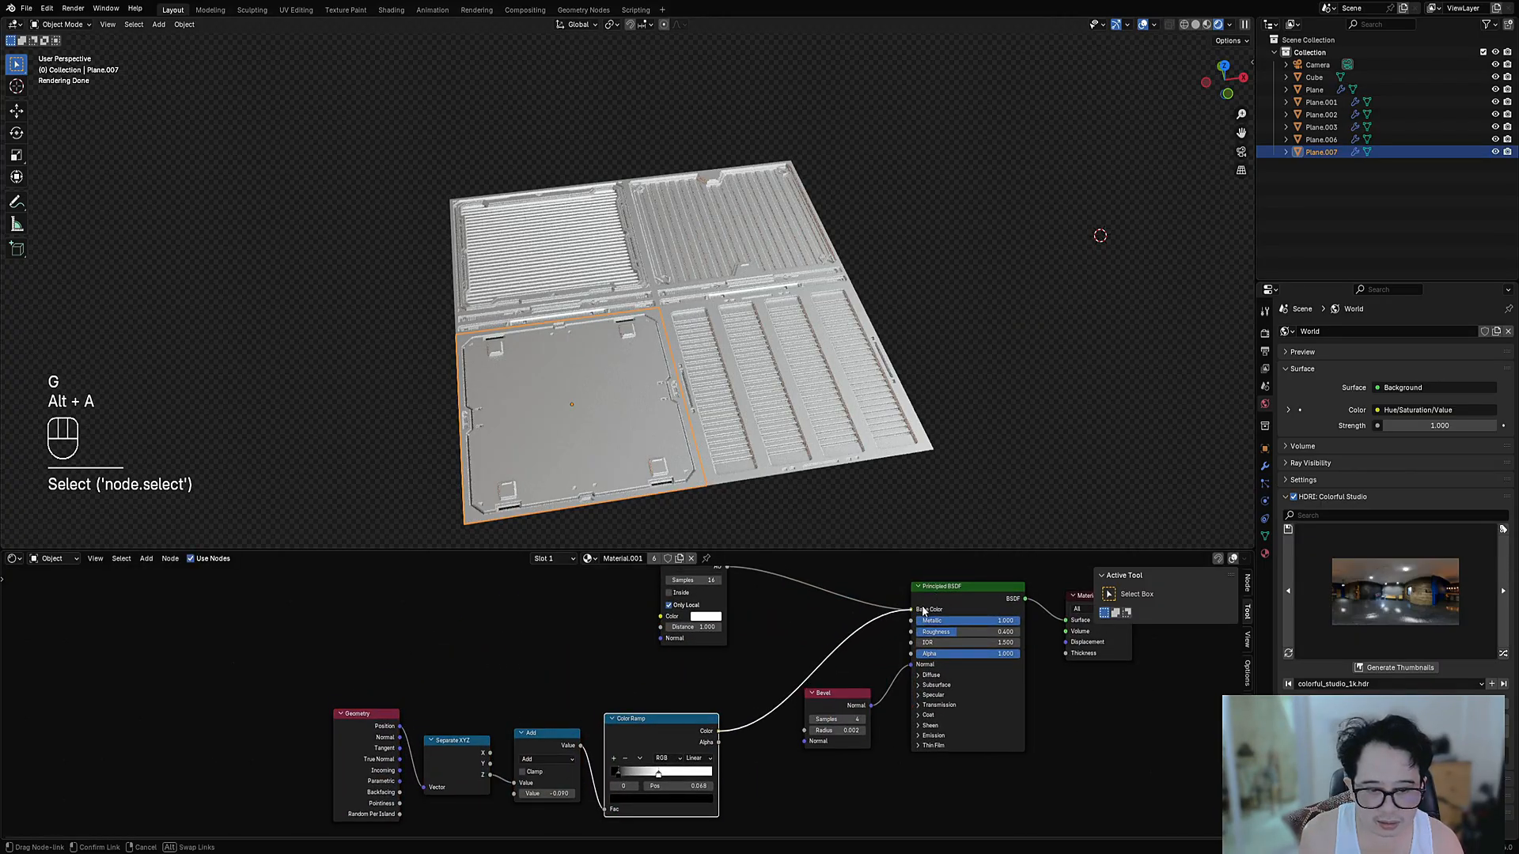
Preview the Color Ramp on the panels by connecting it directly to the Material Output
middle_drag(771, 393, 826, 402)
middle_drag(776, 677, 760, 595)
scroll(663, 633, up, 1)
ctrl+shift+click(646, 656)
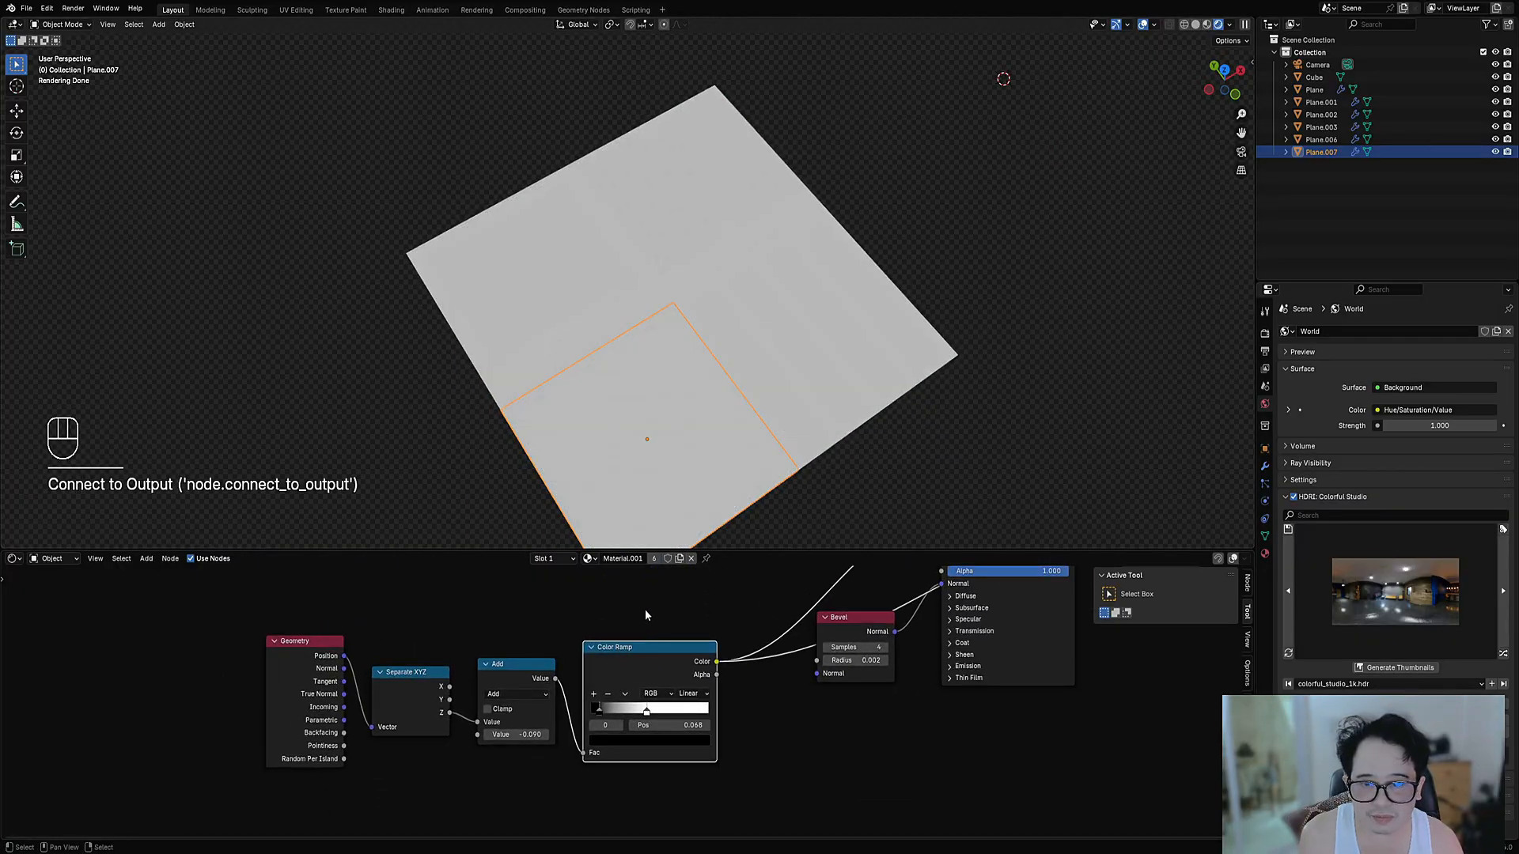
Reset the panel material's Color Ramp to its defaults and set the Add node's value to -0.480
scroll(628, 704, up, 1)
click(660, 652)
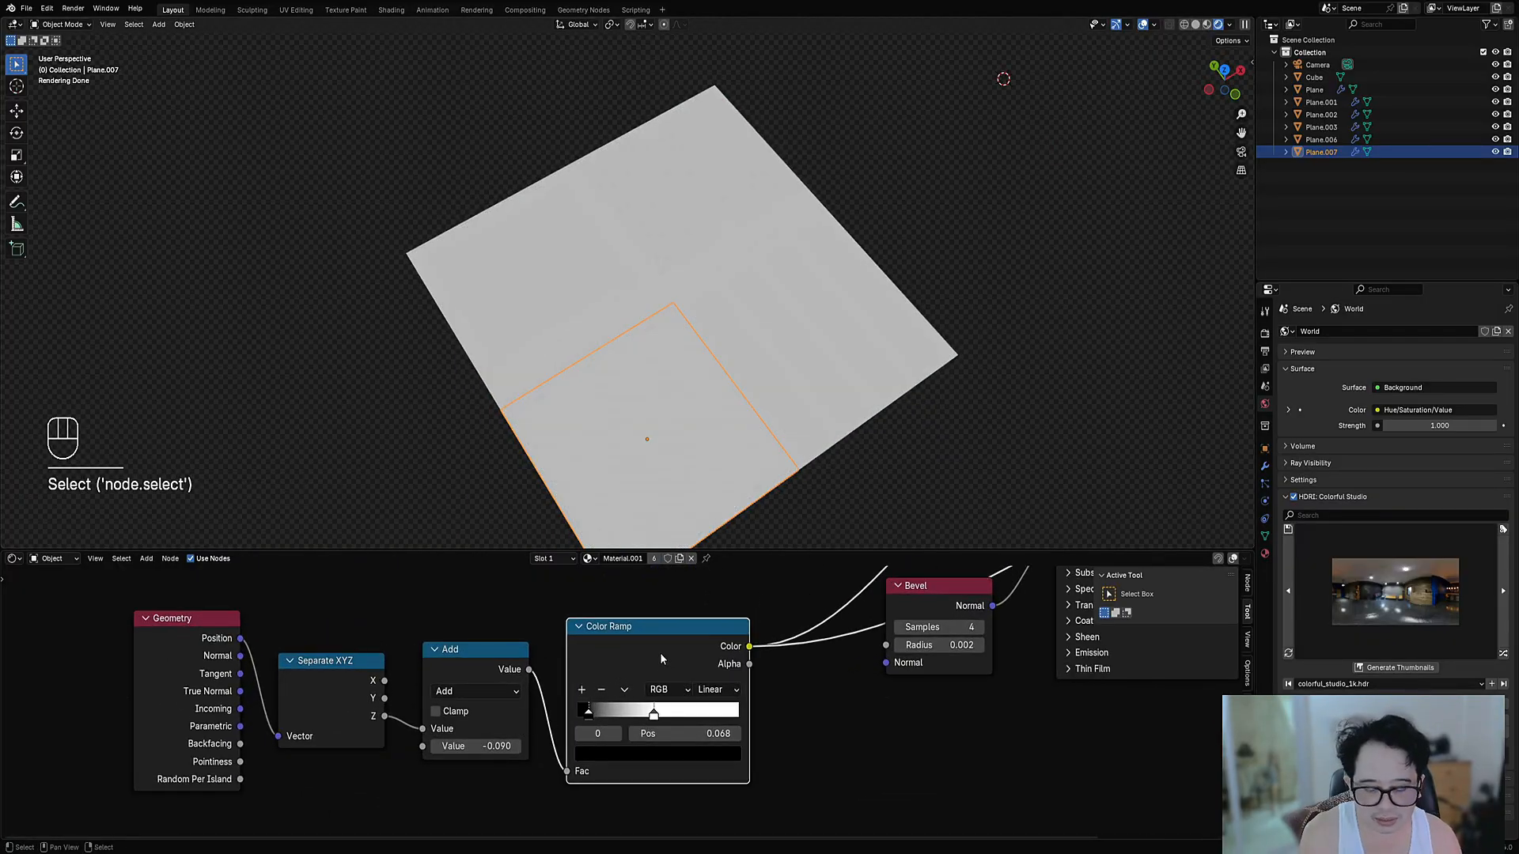
key(BackSpace)
shift+drag(475, 746, 428, 746)
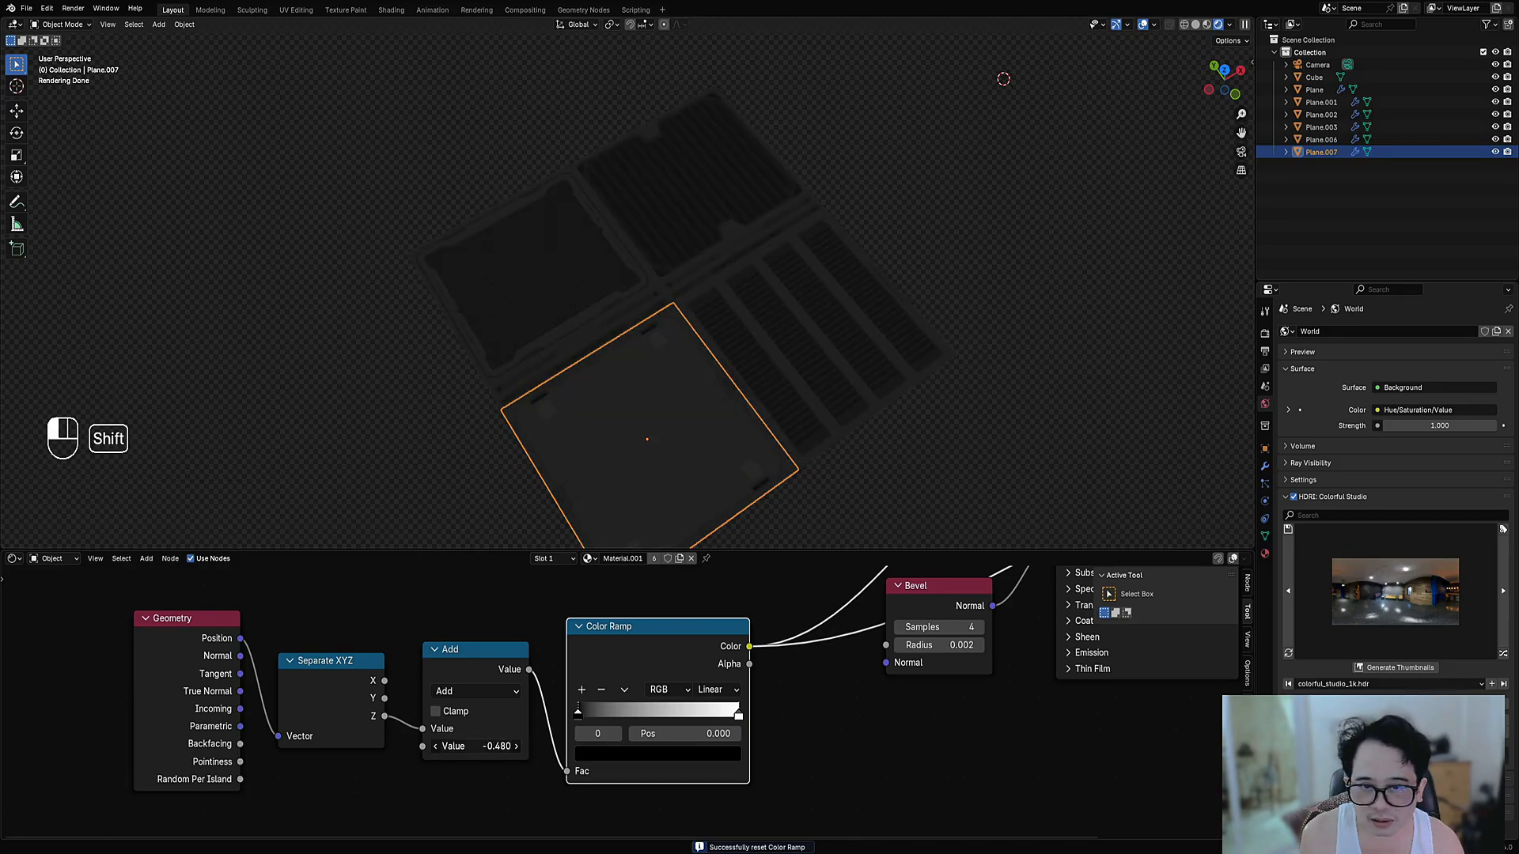
Adjust the panels' height gradient by placing the Color Ramp's black stop at 0.009 and its white stop at 0.286
shift+middle_drag(661, 413, 662, 351)
scroll(663, 351, up, 3)
middle_drag(757, 375, 764, 437)
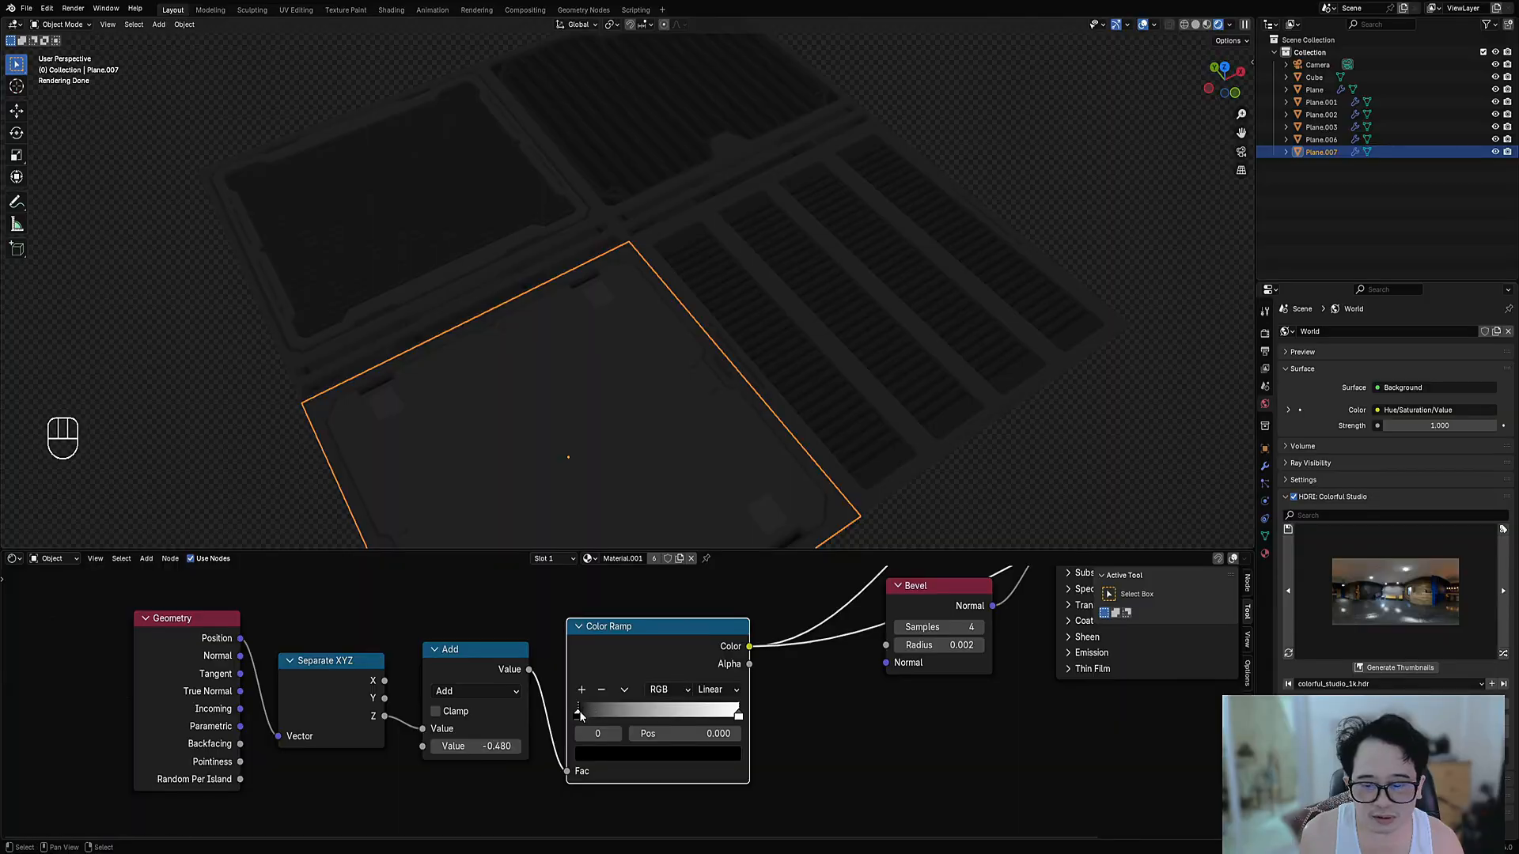
drag(579, 711, 579, 718)
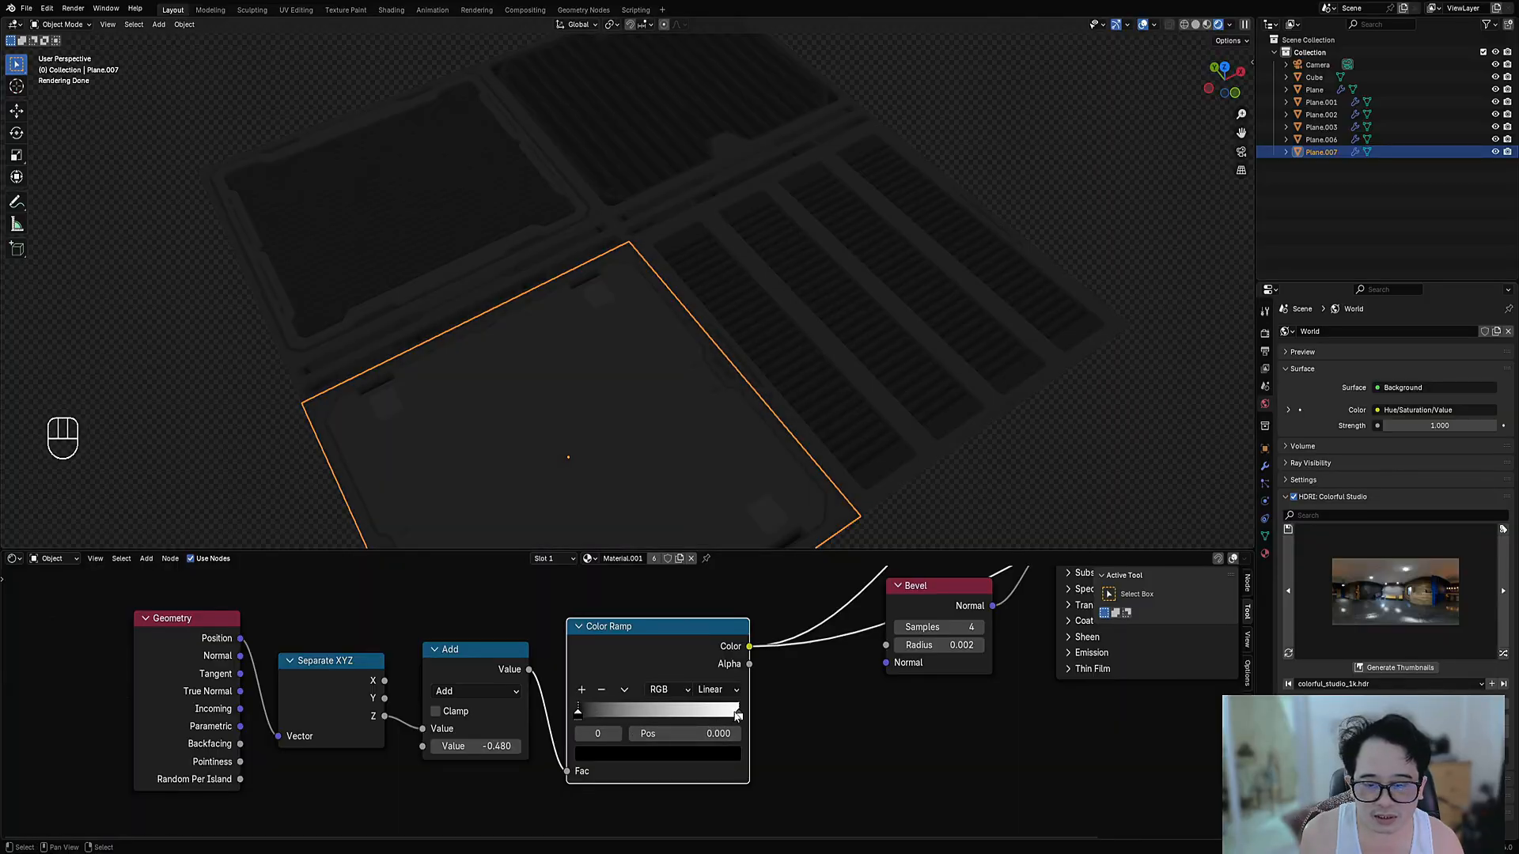
drag(737, 716, 585, 710)
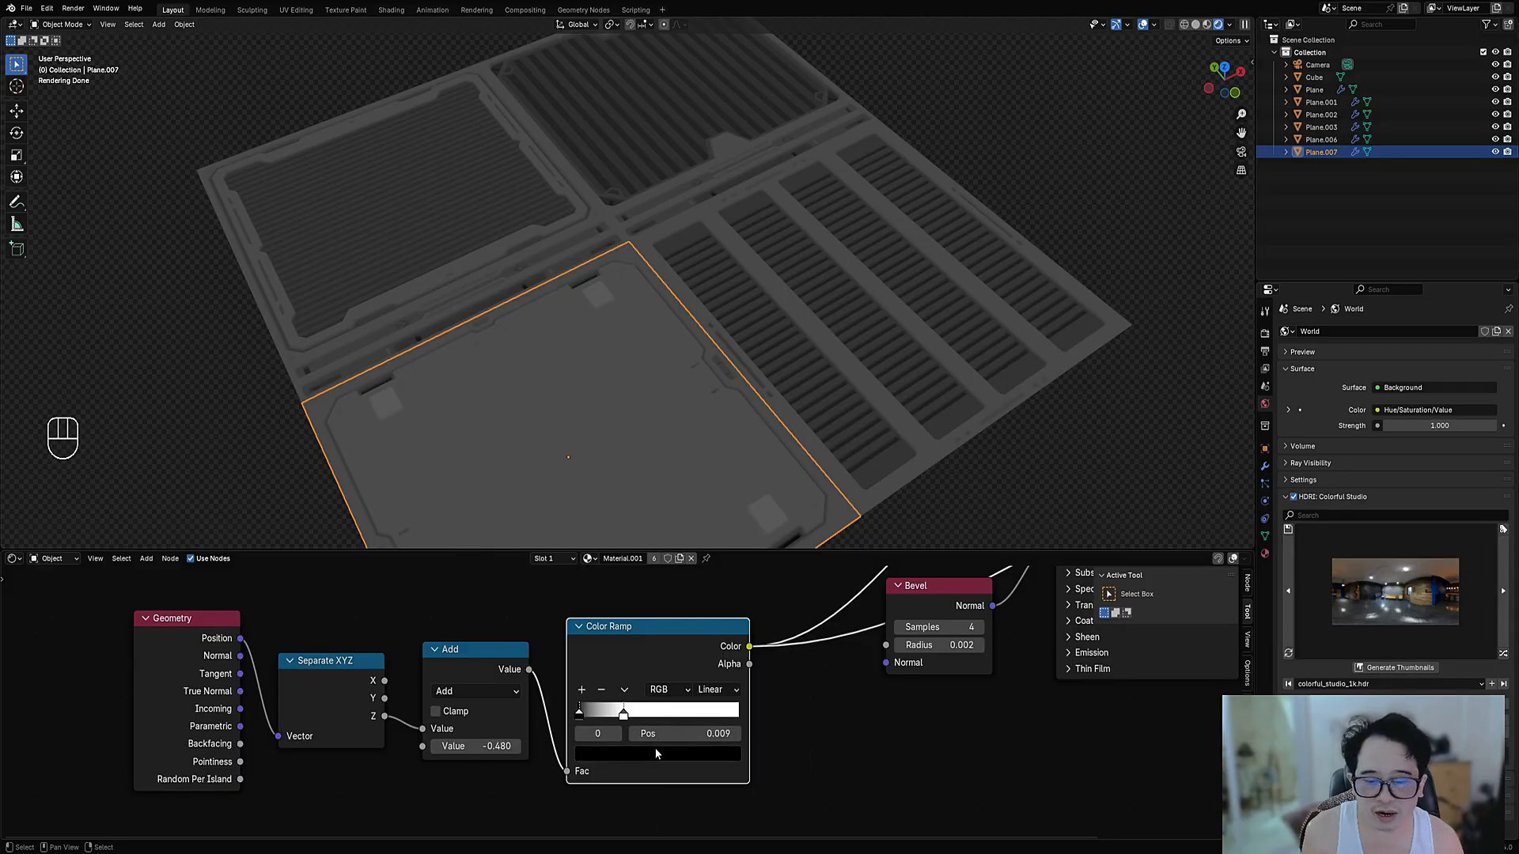
ctrl+scroll(599, 733, up, 1)
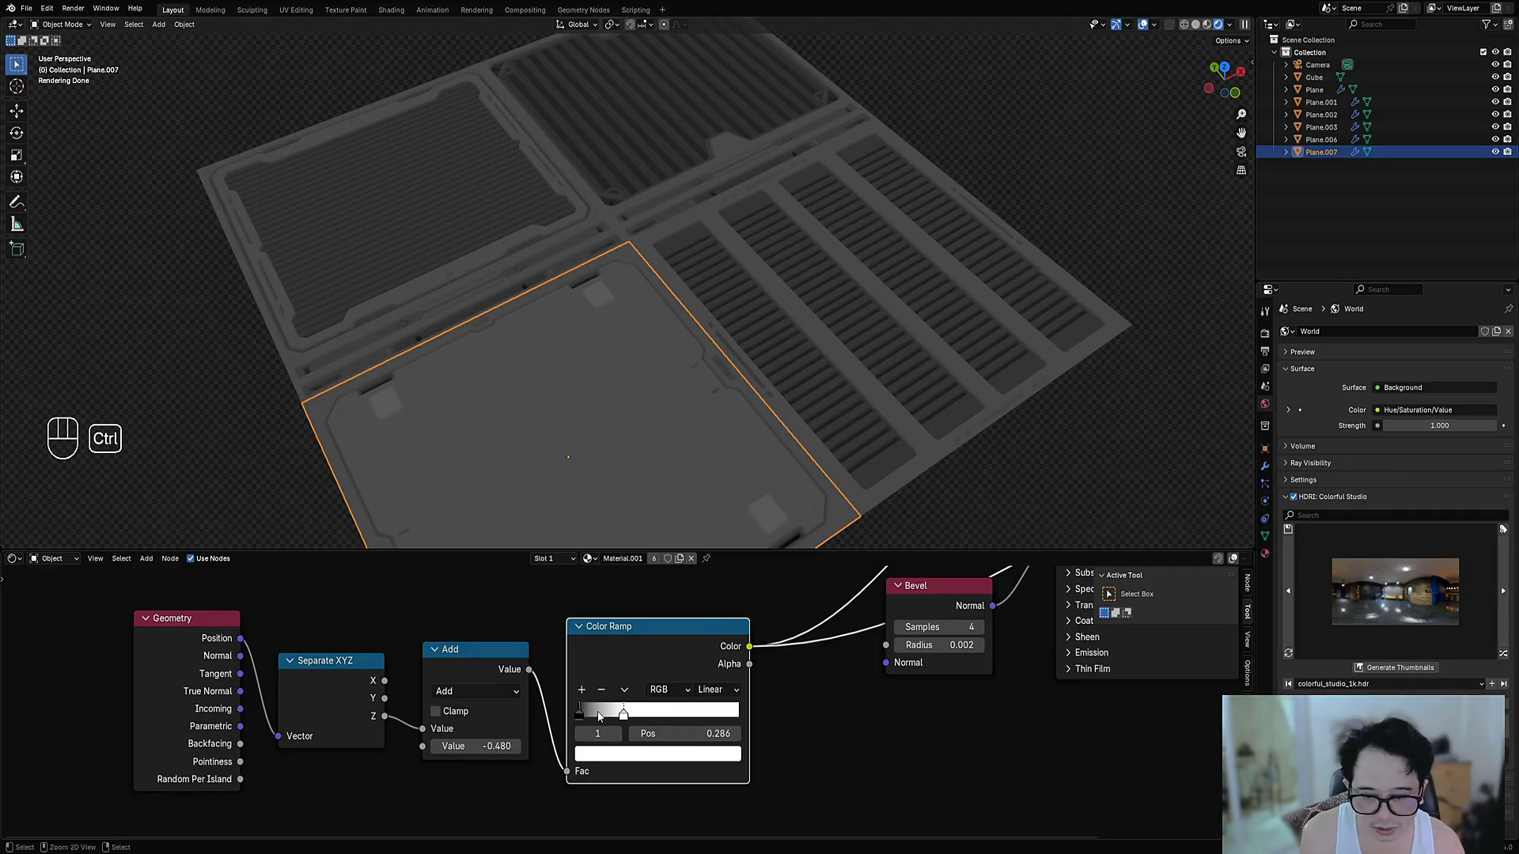
ctrl+scroll(599, 731, down, 1)
click(580, 715)
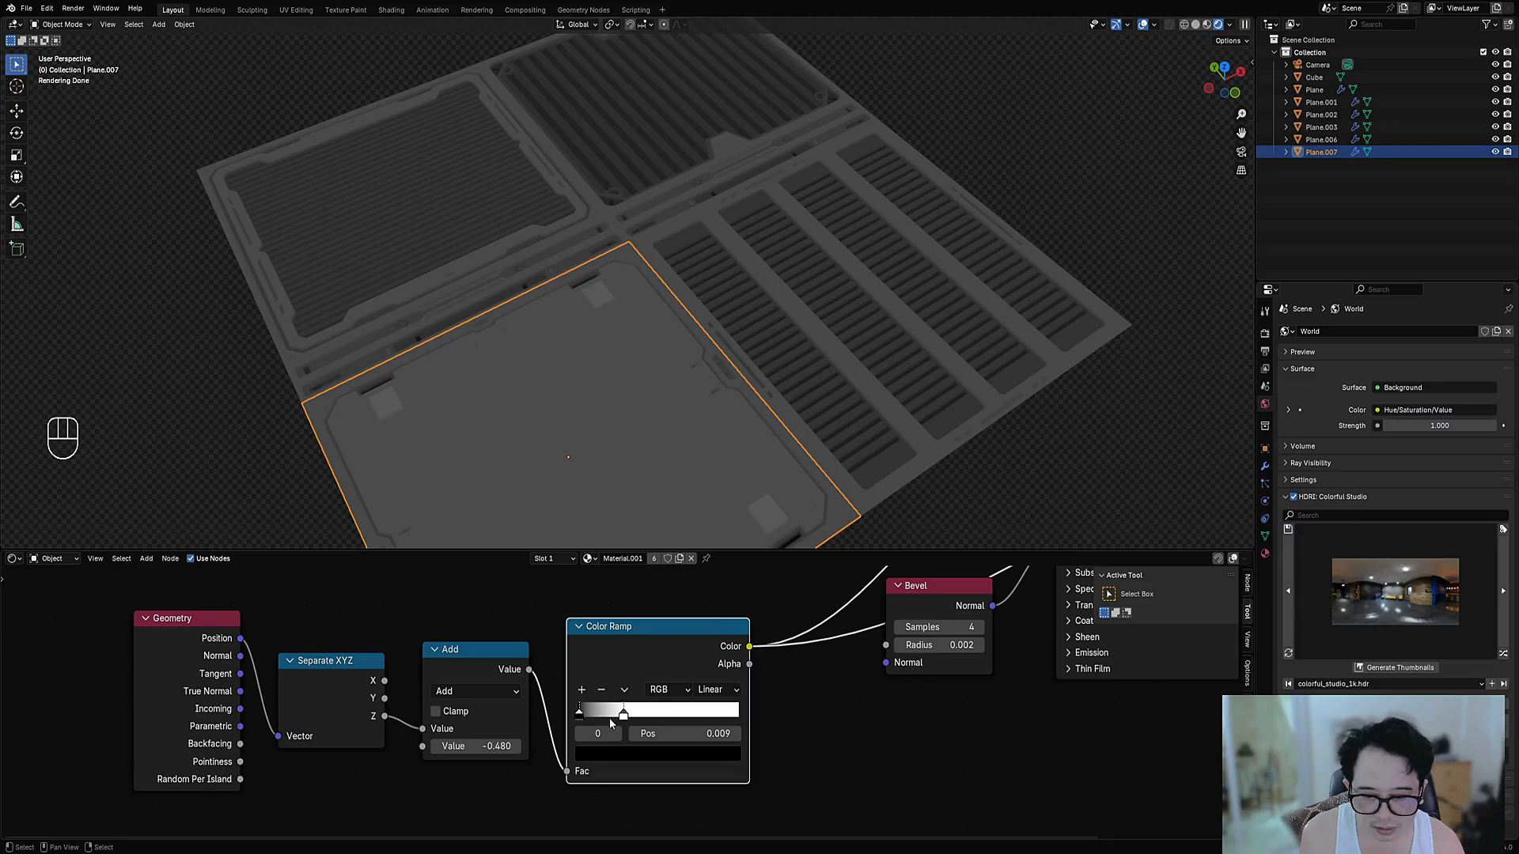
click(623, 716)
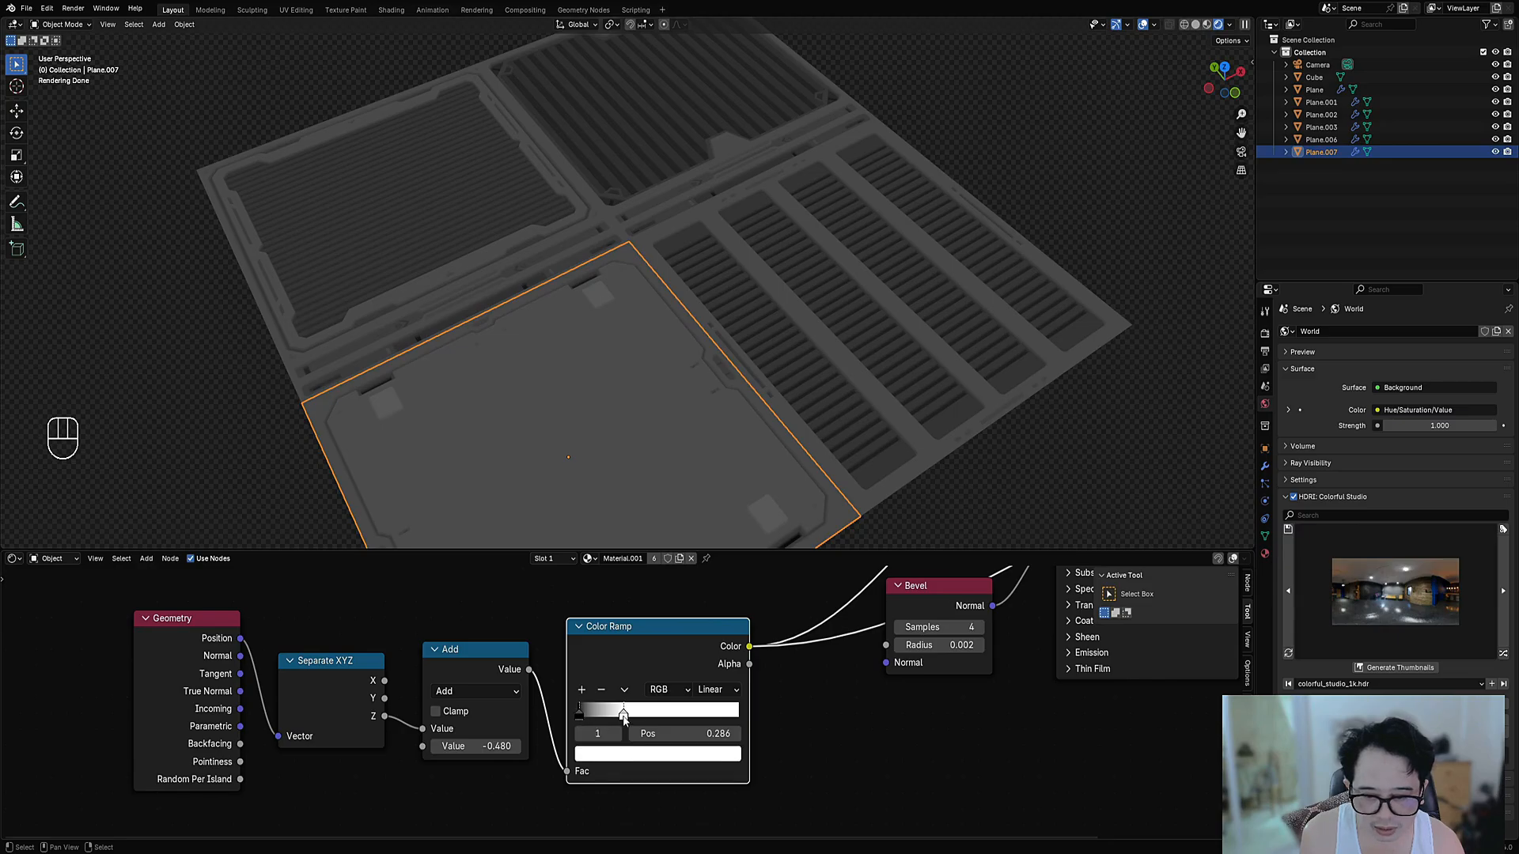
click(580, 715)
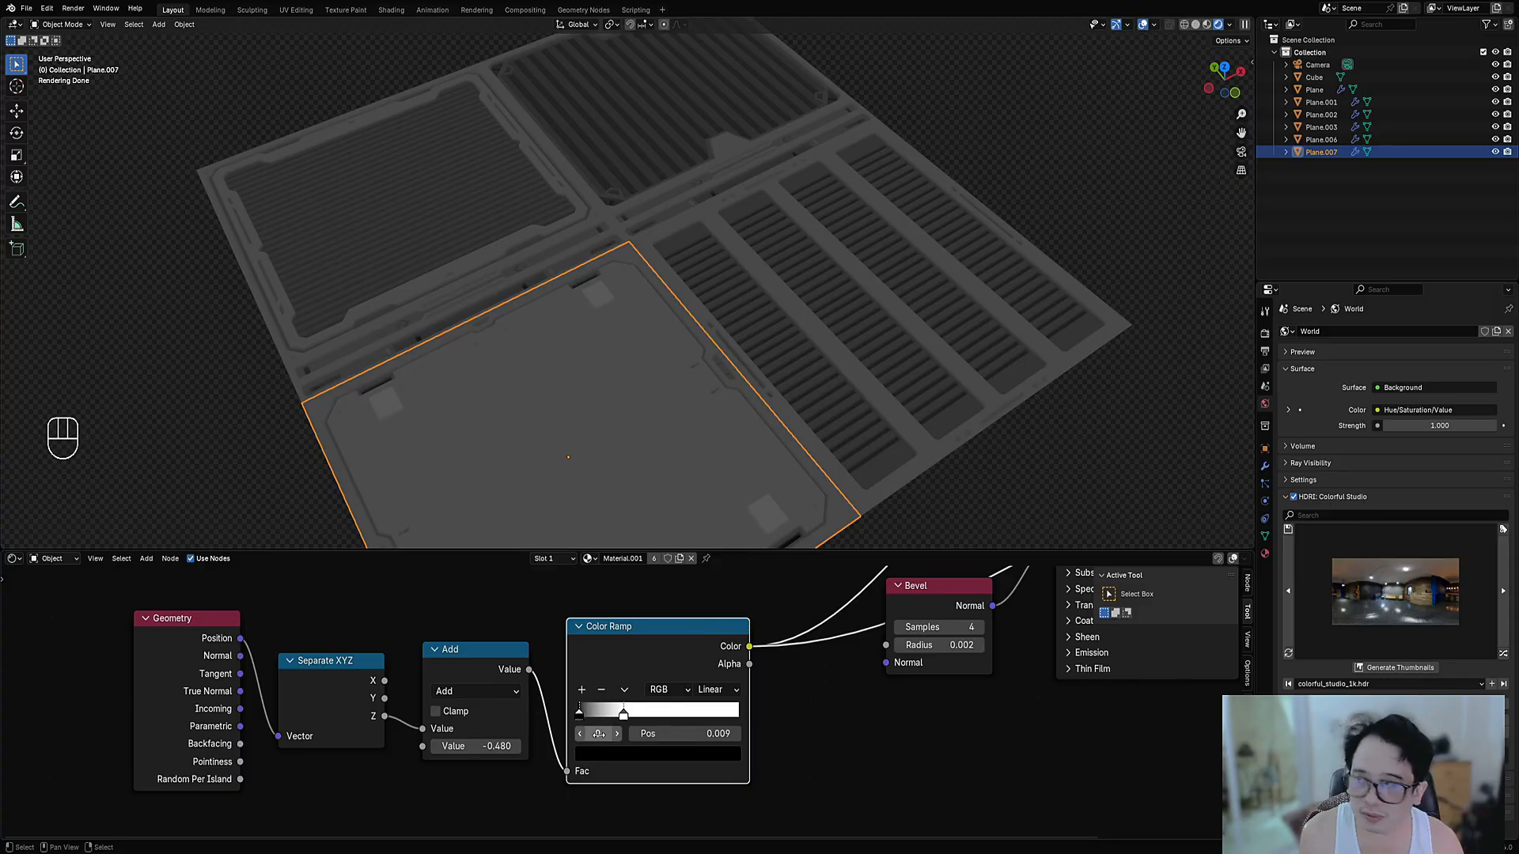
ctrl+scroll(602, 733, up, 1)
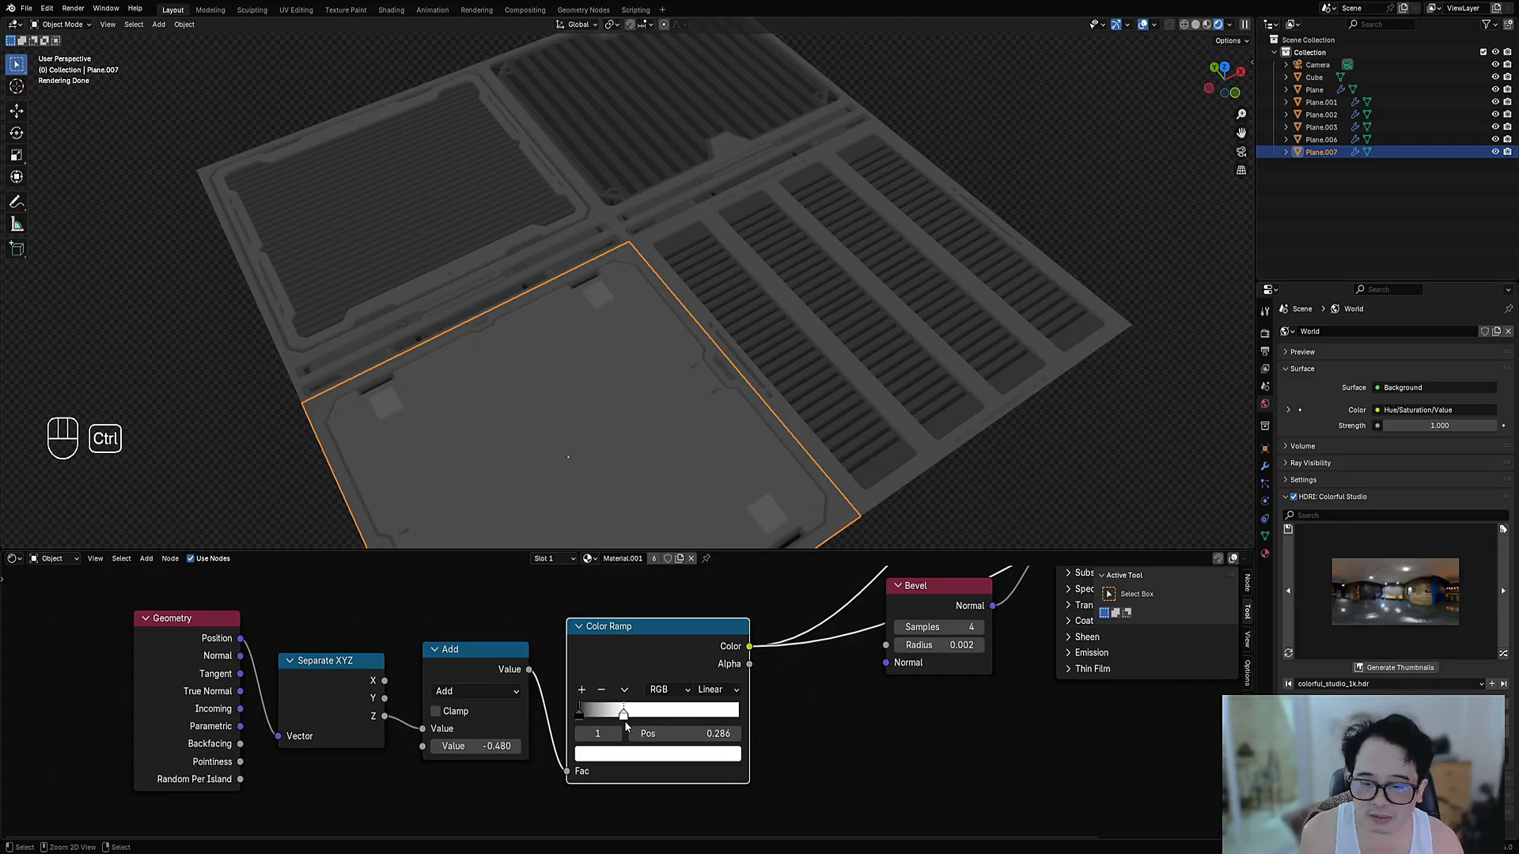
Set the panel material's Color Ramp black stop to 0.018 and move its white stop to 0.195
ctrl+scroll(586, 734, down, 1)
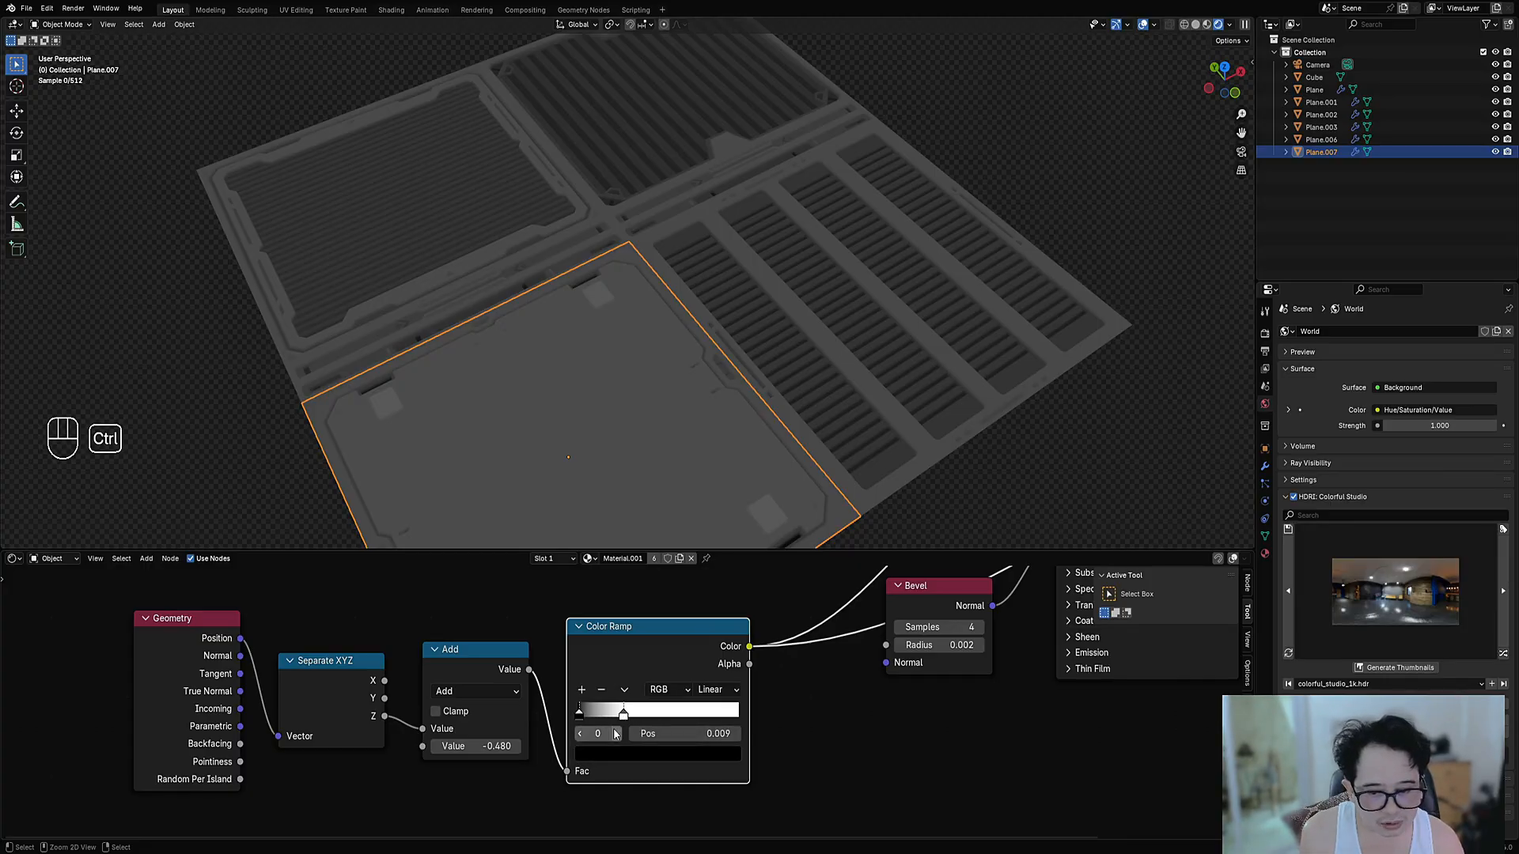
ctrl+scroll(586, 733, up, 1)
ctrl+scroll(586, 733, down, 1)
ctrl+scroll(586, 733, up, 1)
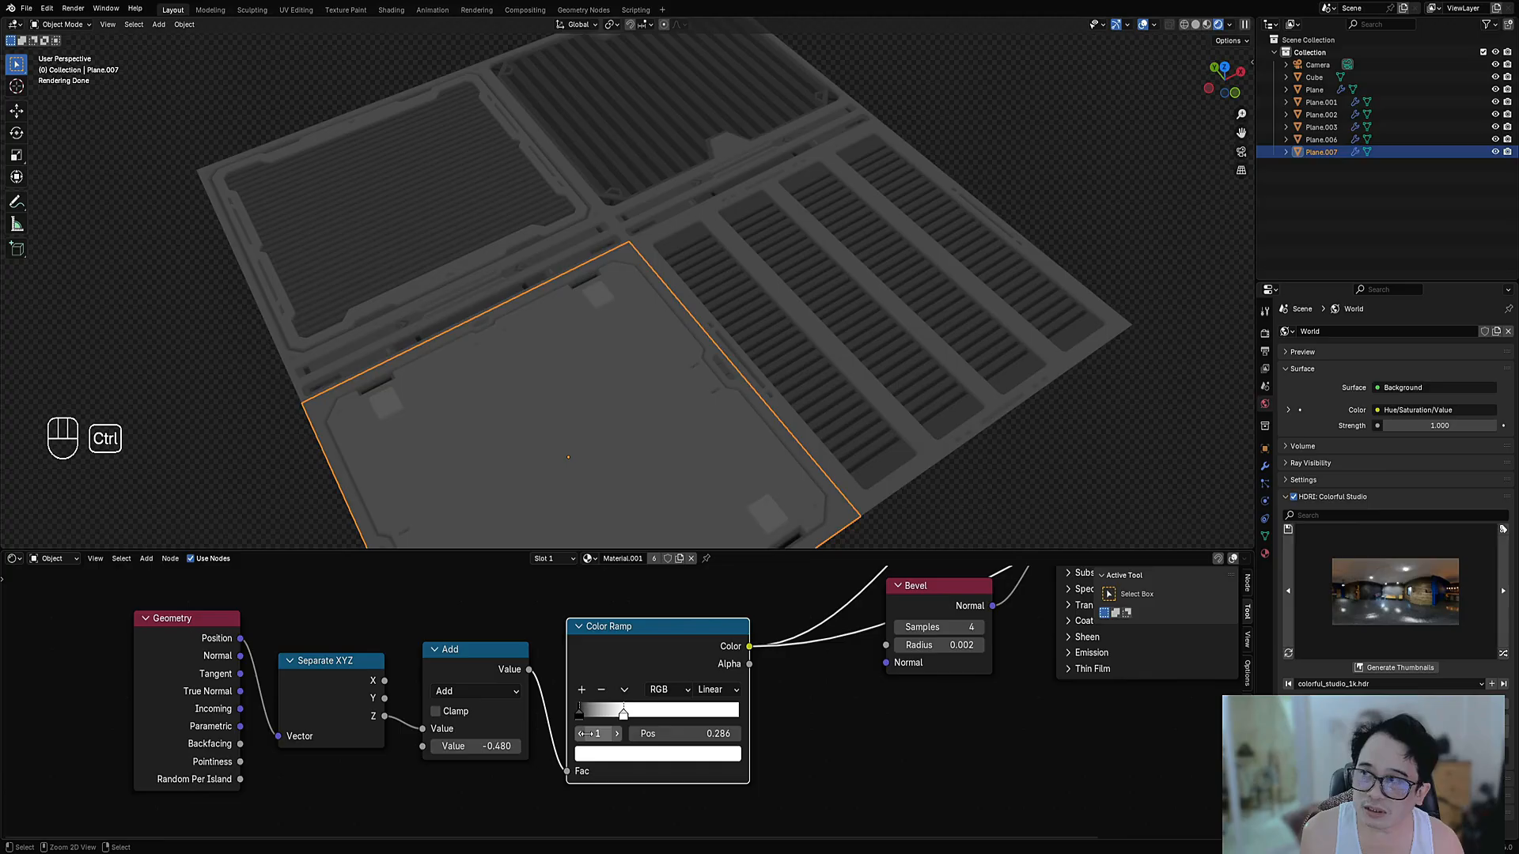
ctrl+scroll(586, 733, down, 1)
ctrl+scroll(586, 733, up, 1)
ctrl+scroll(587, 734, down, 1)
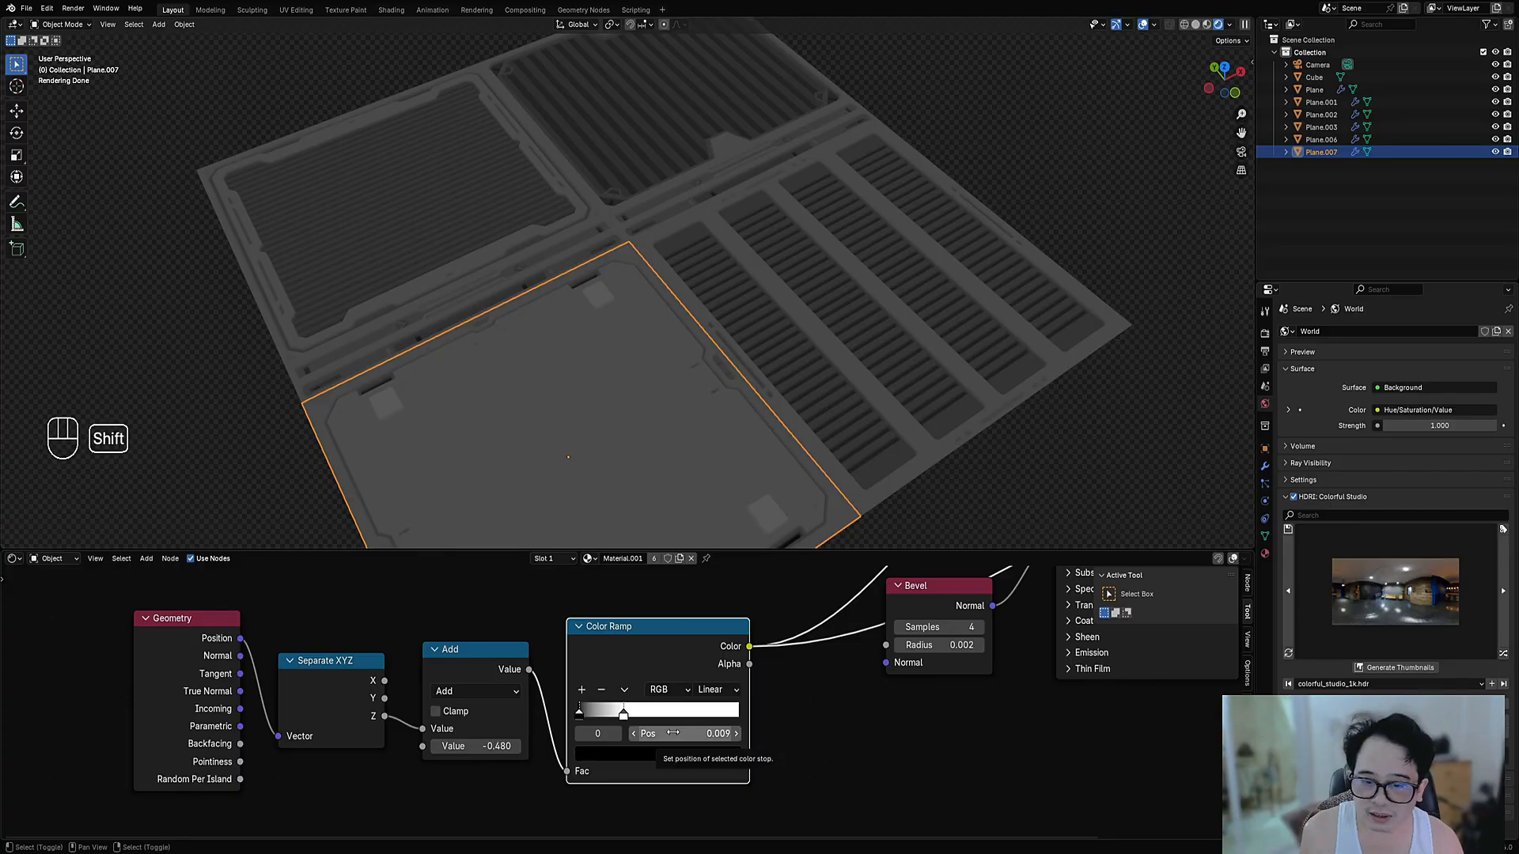
mouse_move(672, 733)
shift+mouse_down()
mouse_move(725, 733)
mouse_move(693, 733)
shift+mouse_up()
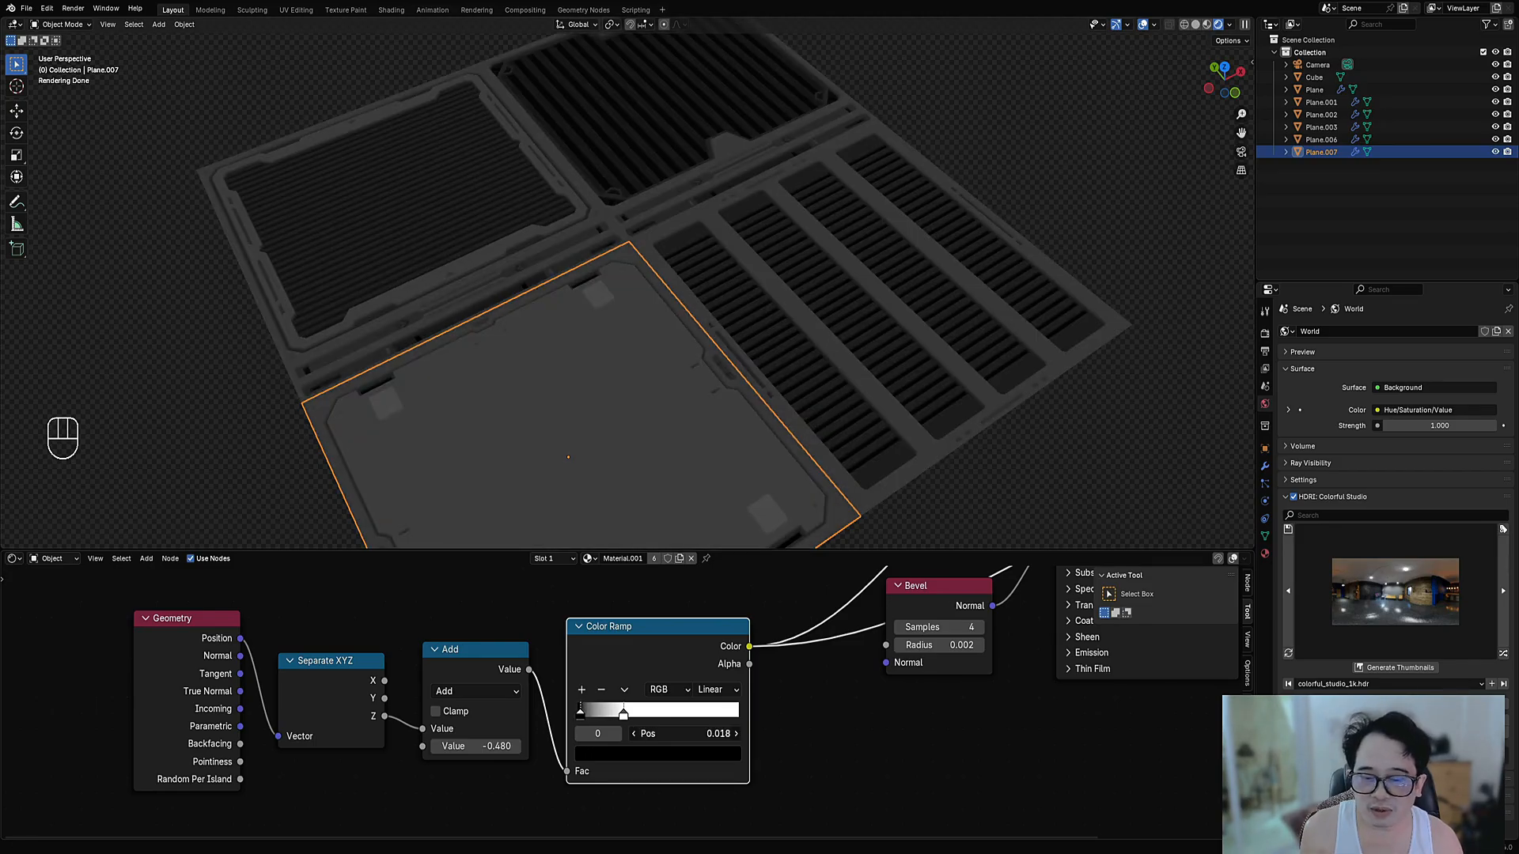
click(693, 733)
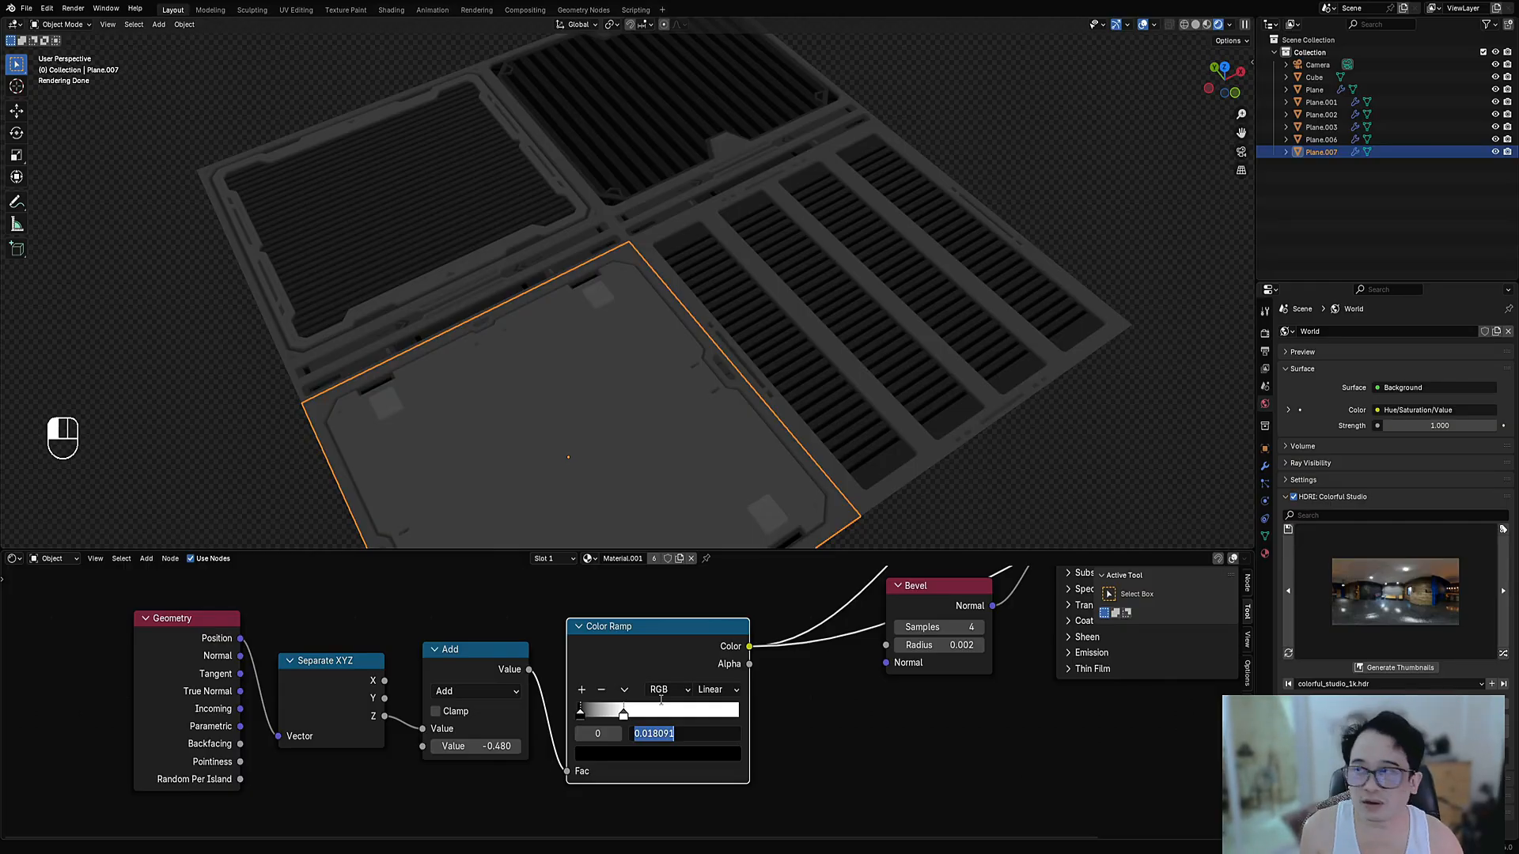
key(Return)
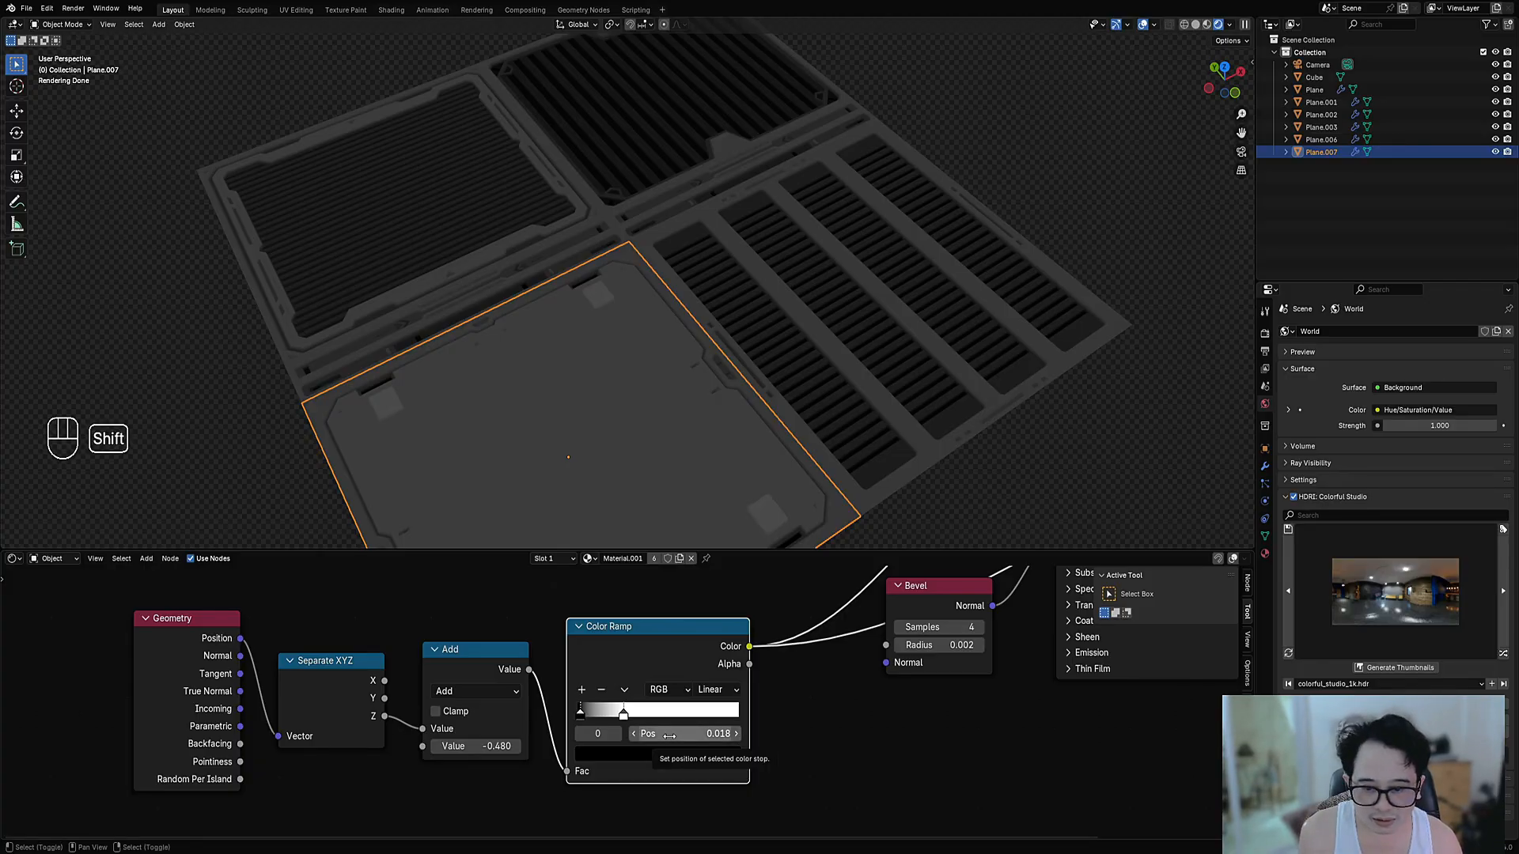
shift+drag(669, 737, 673, 734)
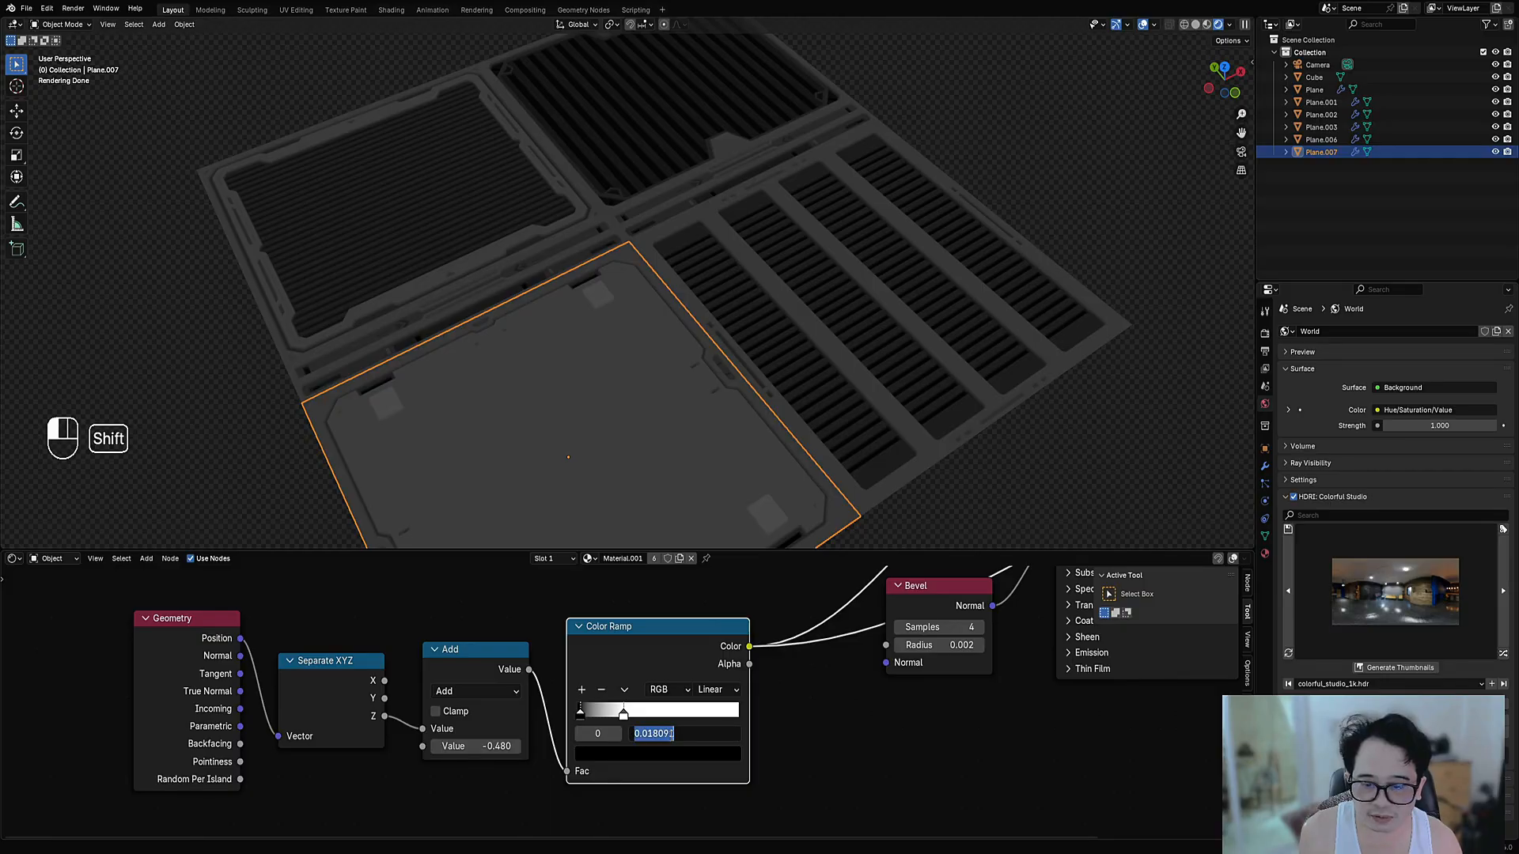
key(Return)
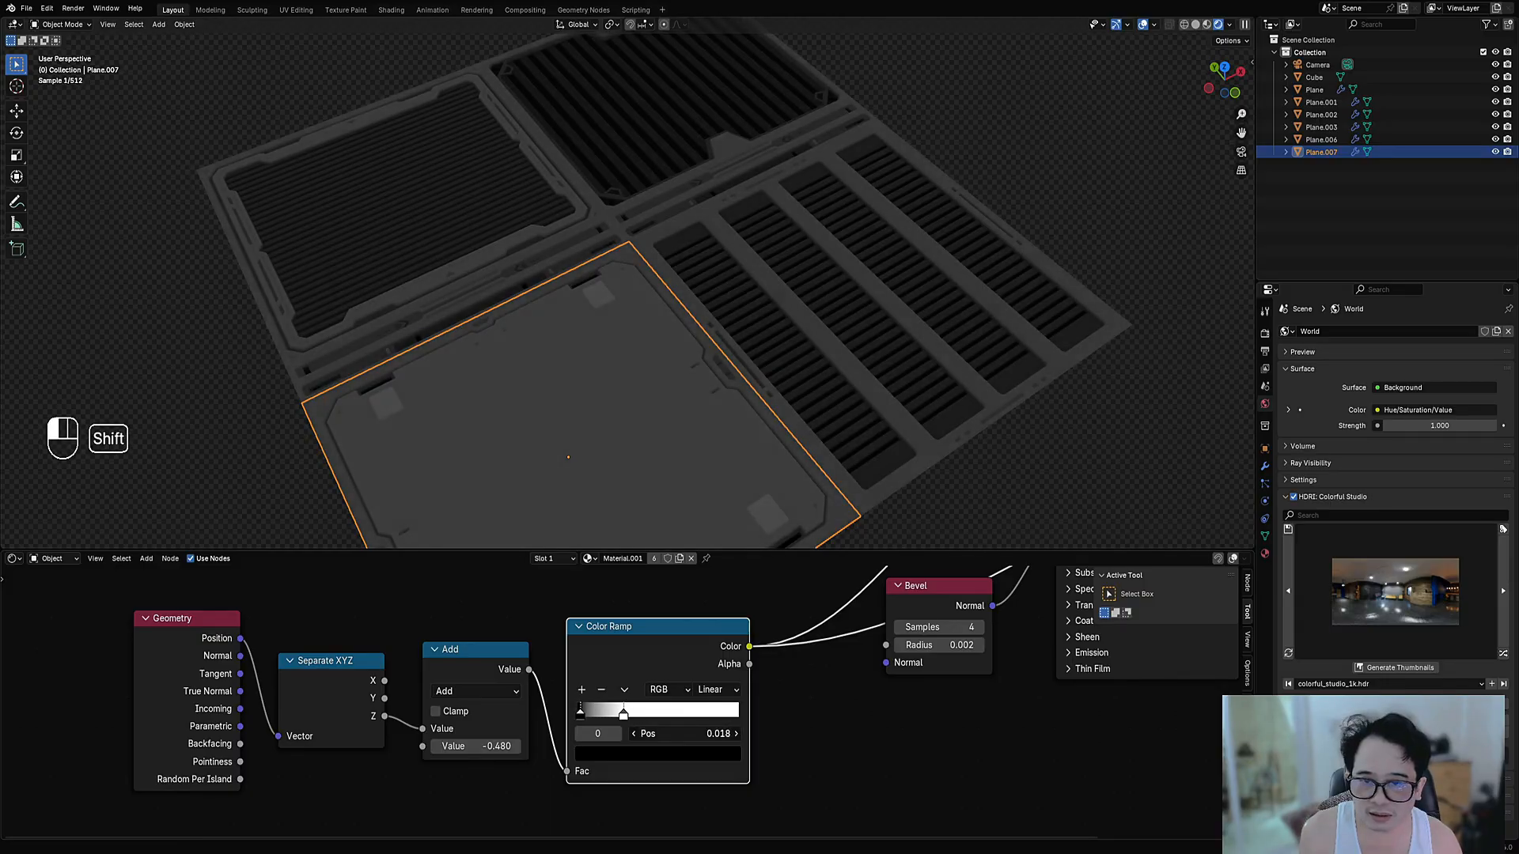
shift+drag(672, 734, 614, 715)
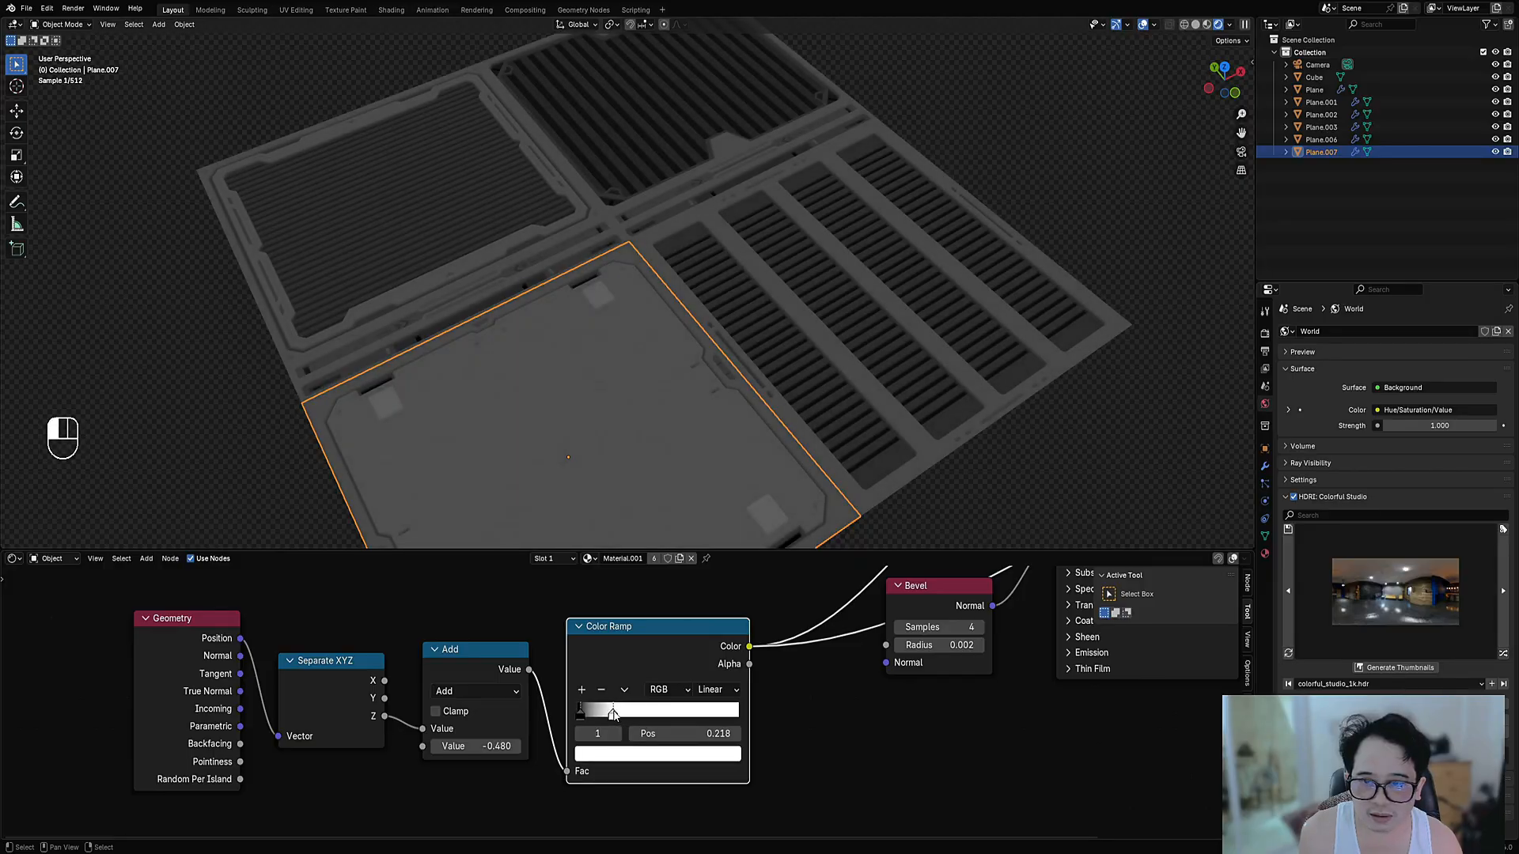
Connect the Principled BSDF back to the Material Output and hide the viewport overlays to view the shaded panels
scroll(679, 341, down, 8)
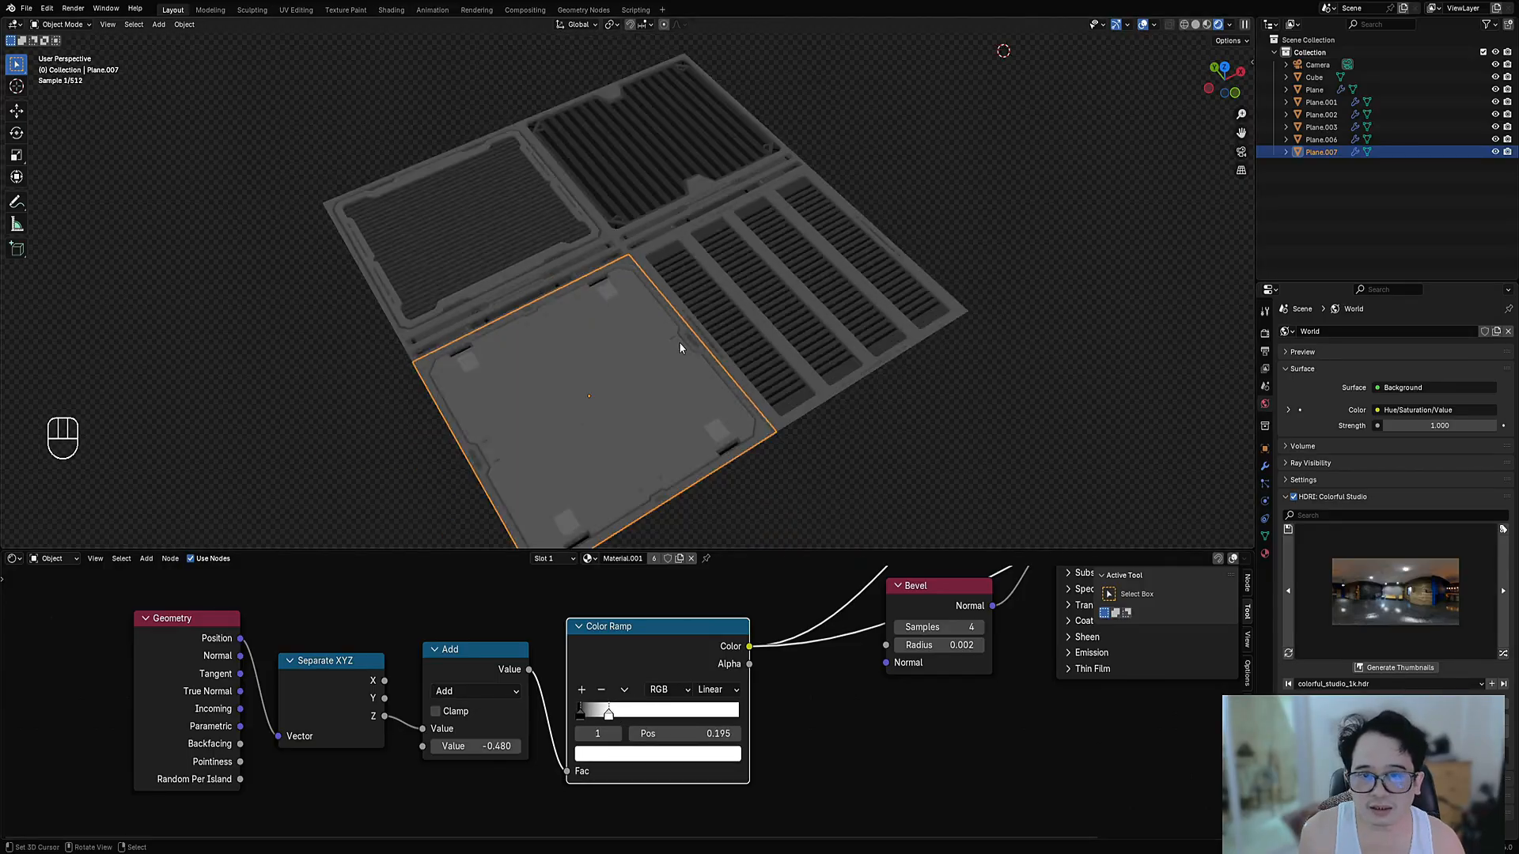
middle_drag(907, 674, 704, 586)
ctrl+shift+click(889, 621)
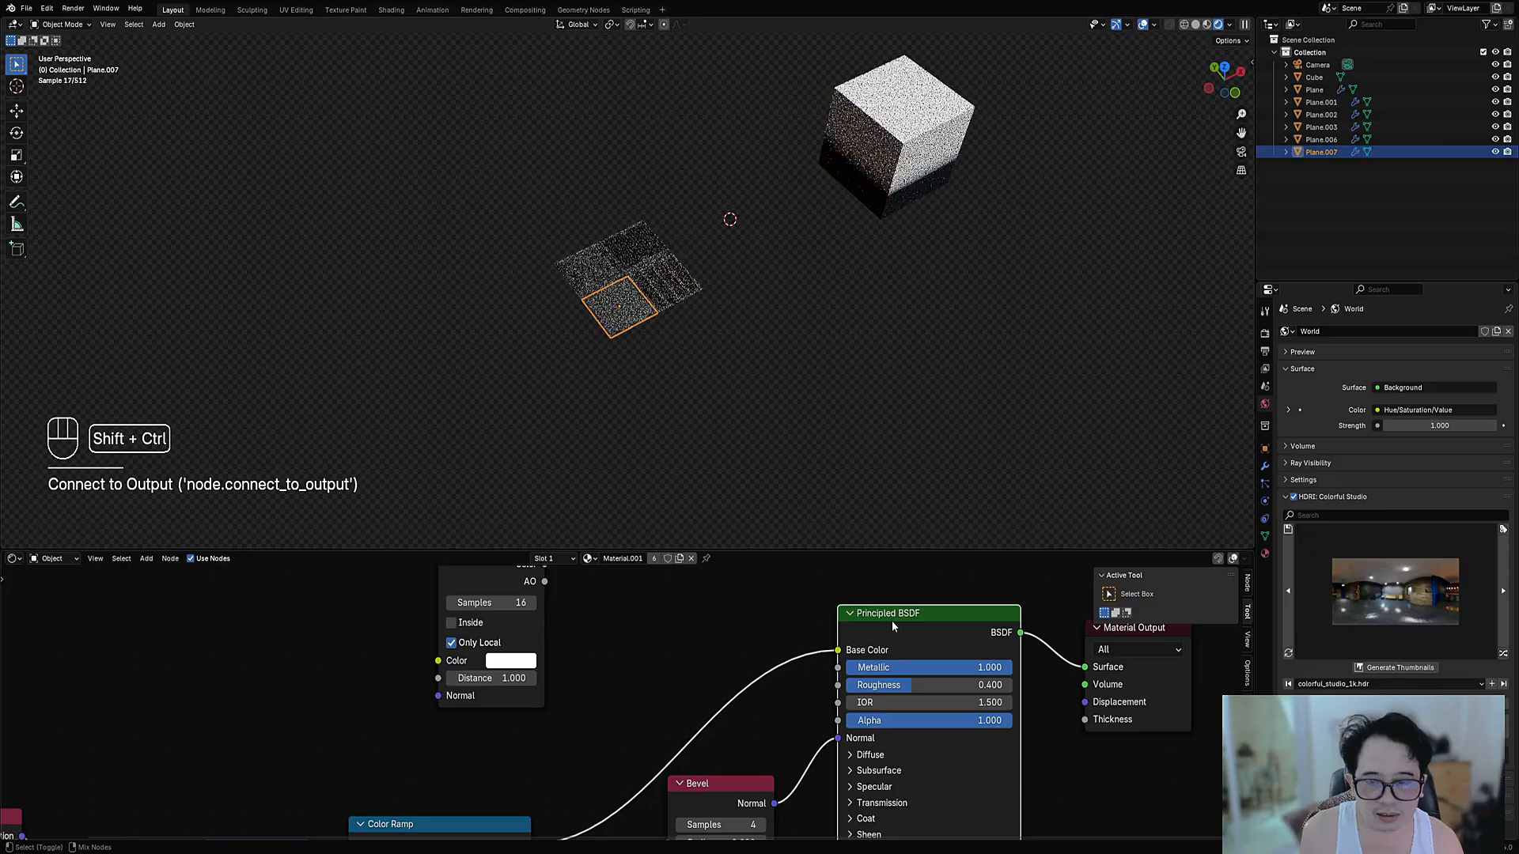
scroll(771, 340, up, 6)
key(shift+alt+z)
middle_drag(771, 340, 743, 378)
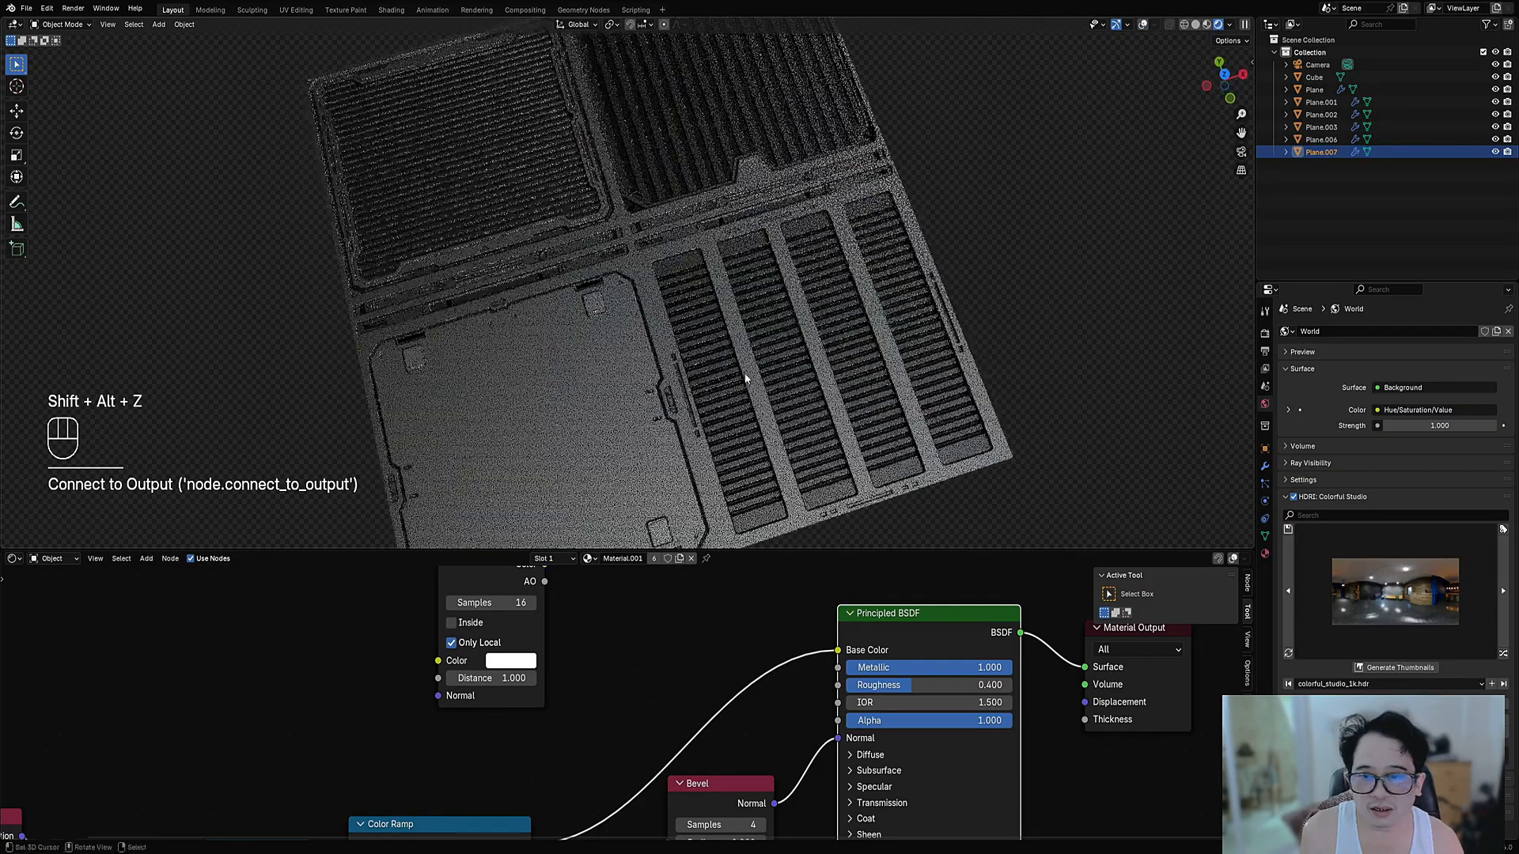
scroll(662, 316, down, 1)
scroll(642, 605, down, 2)
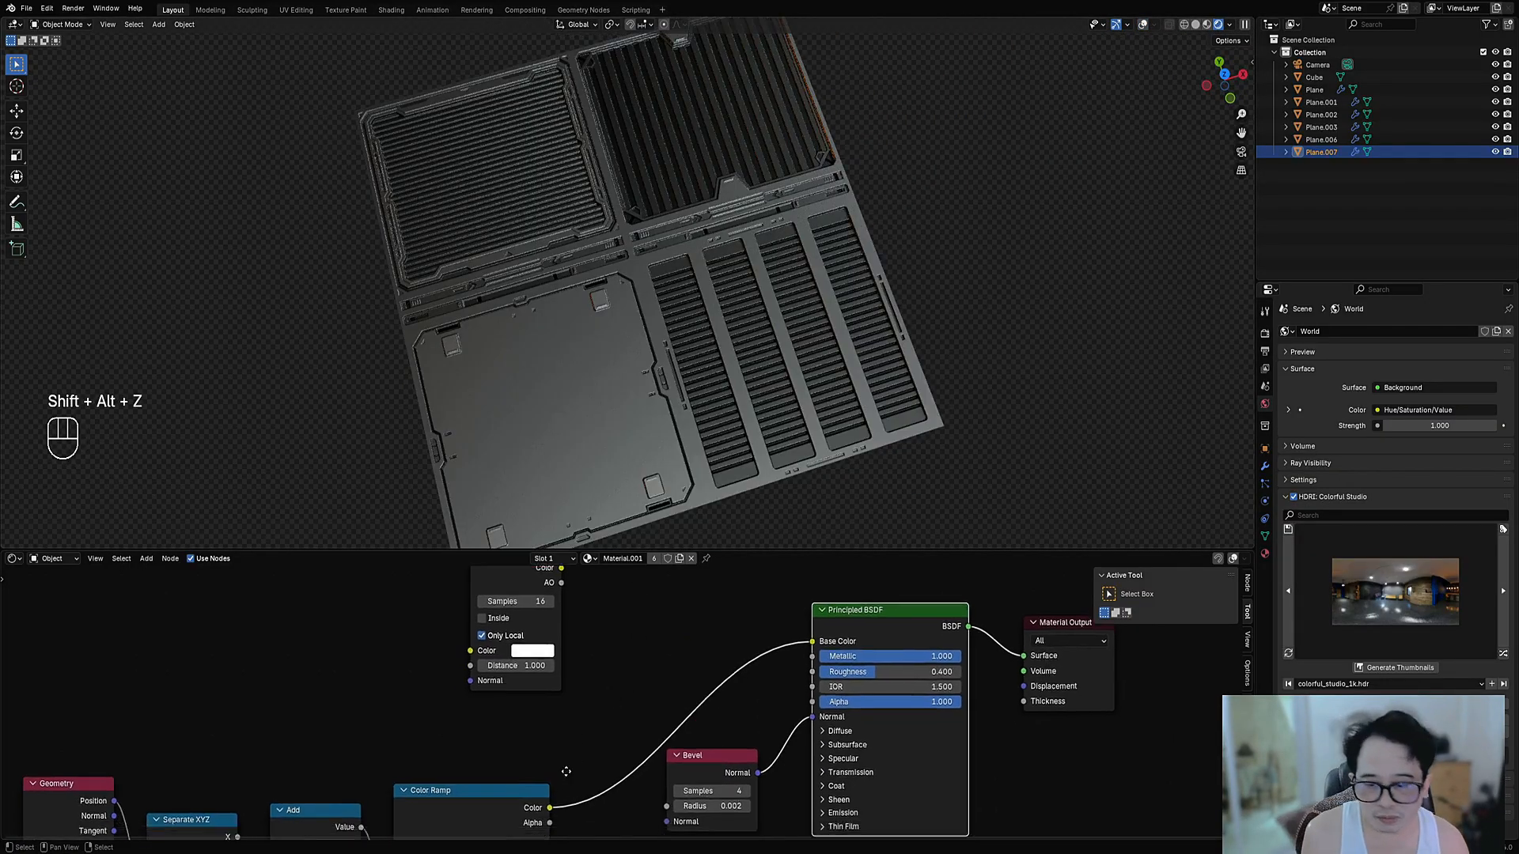
Move the Ambient Occlusion node farther from the Principled BSDF and save the file
middle_drag(605, 700, 637, 621)
scroll(400, 703, down, 1)
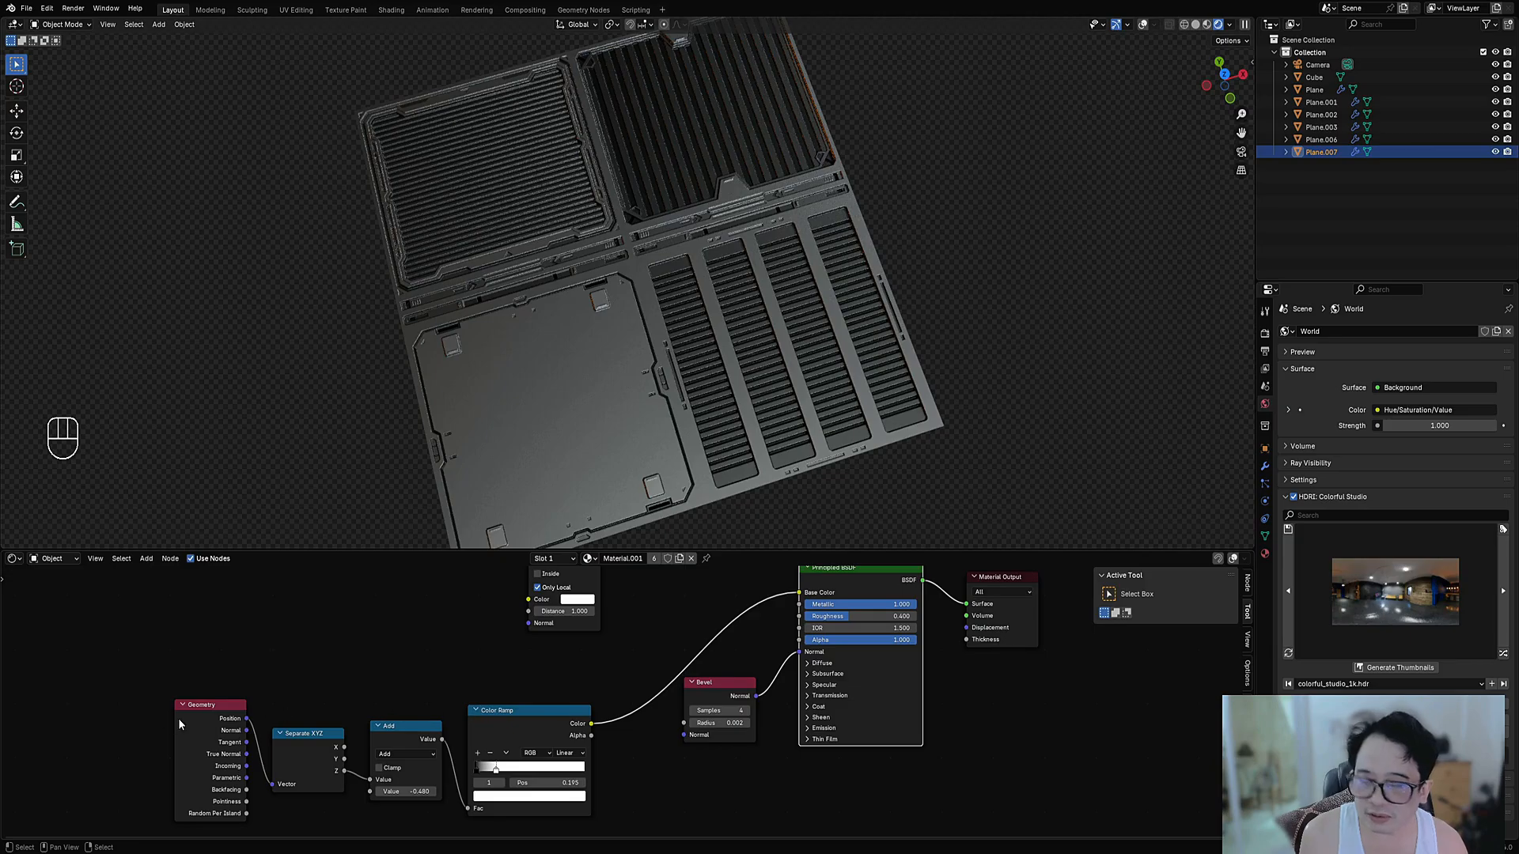
middle_drag(587, 599, 545, 709)
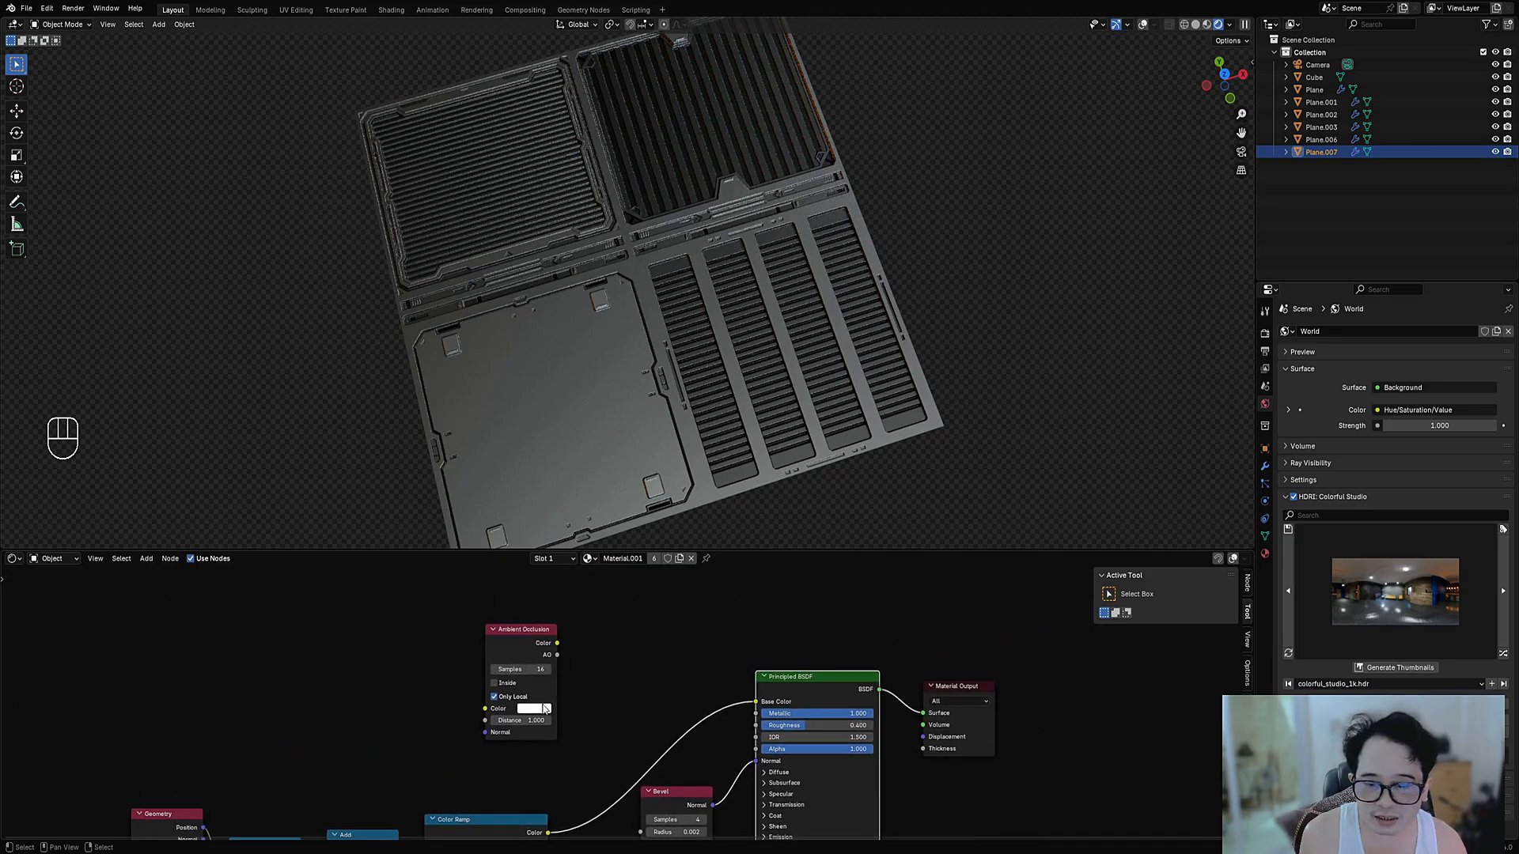
drag(515, 655, 467, 639)
key(ctrl+s)
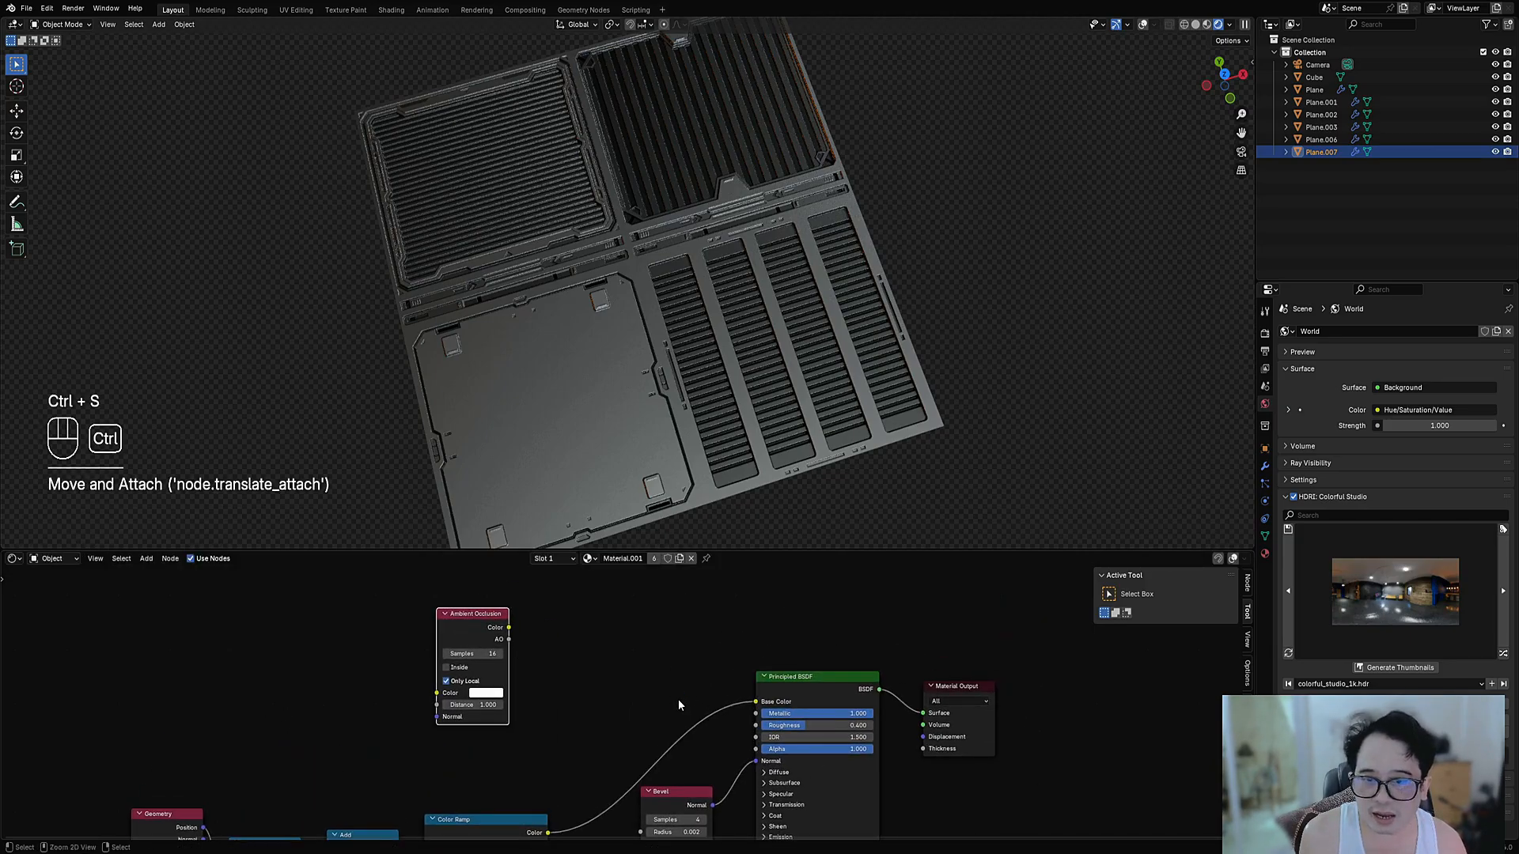
Insert a Mix Color node before the Principled BSDF's Base Color, with the Color Ramp feeding its B input
key(shift+a)
mouse_move(679, 688)
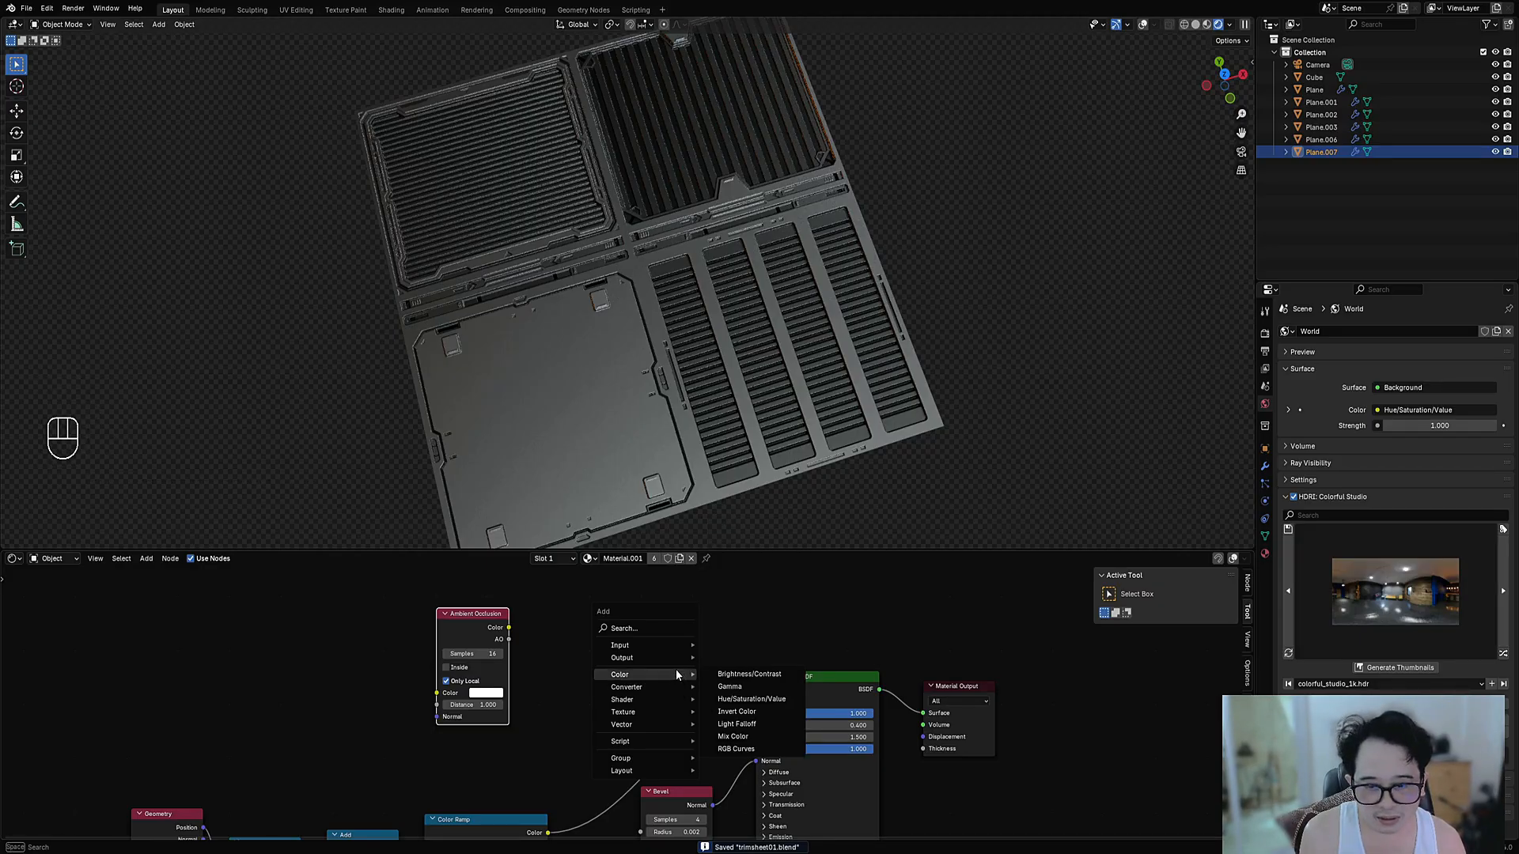
click(761, 737)
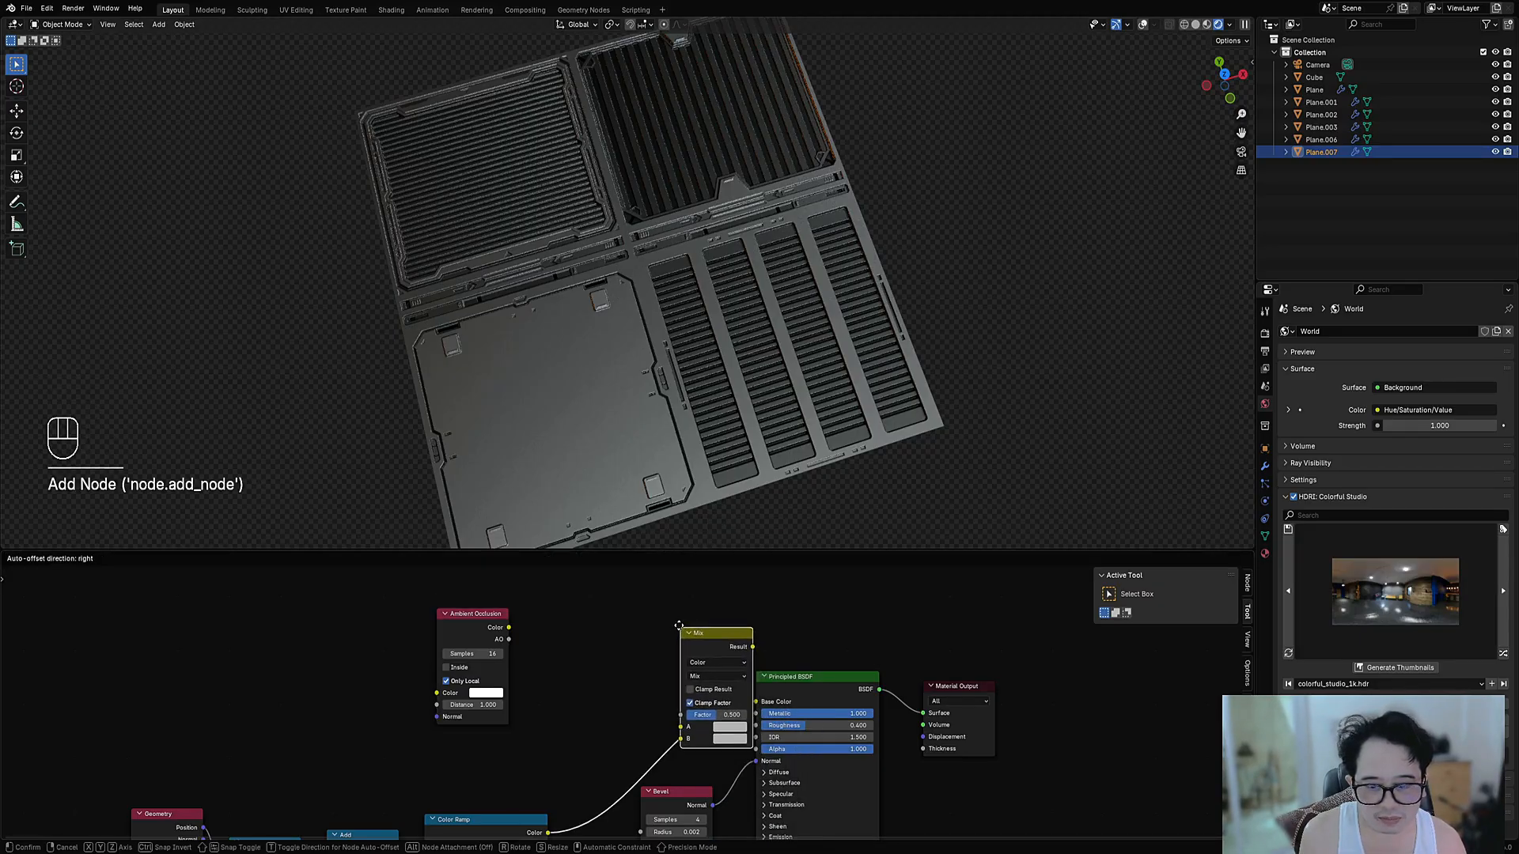
click(704, 688)
scroll(625, 745, up, 2)
drag(678, 737, 677, 746)
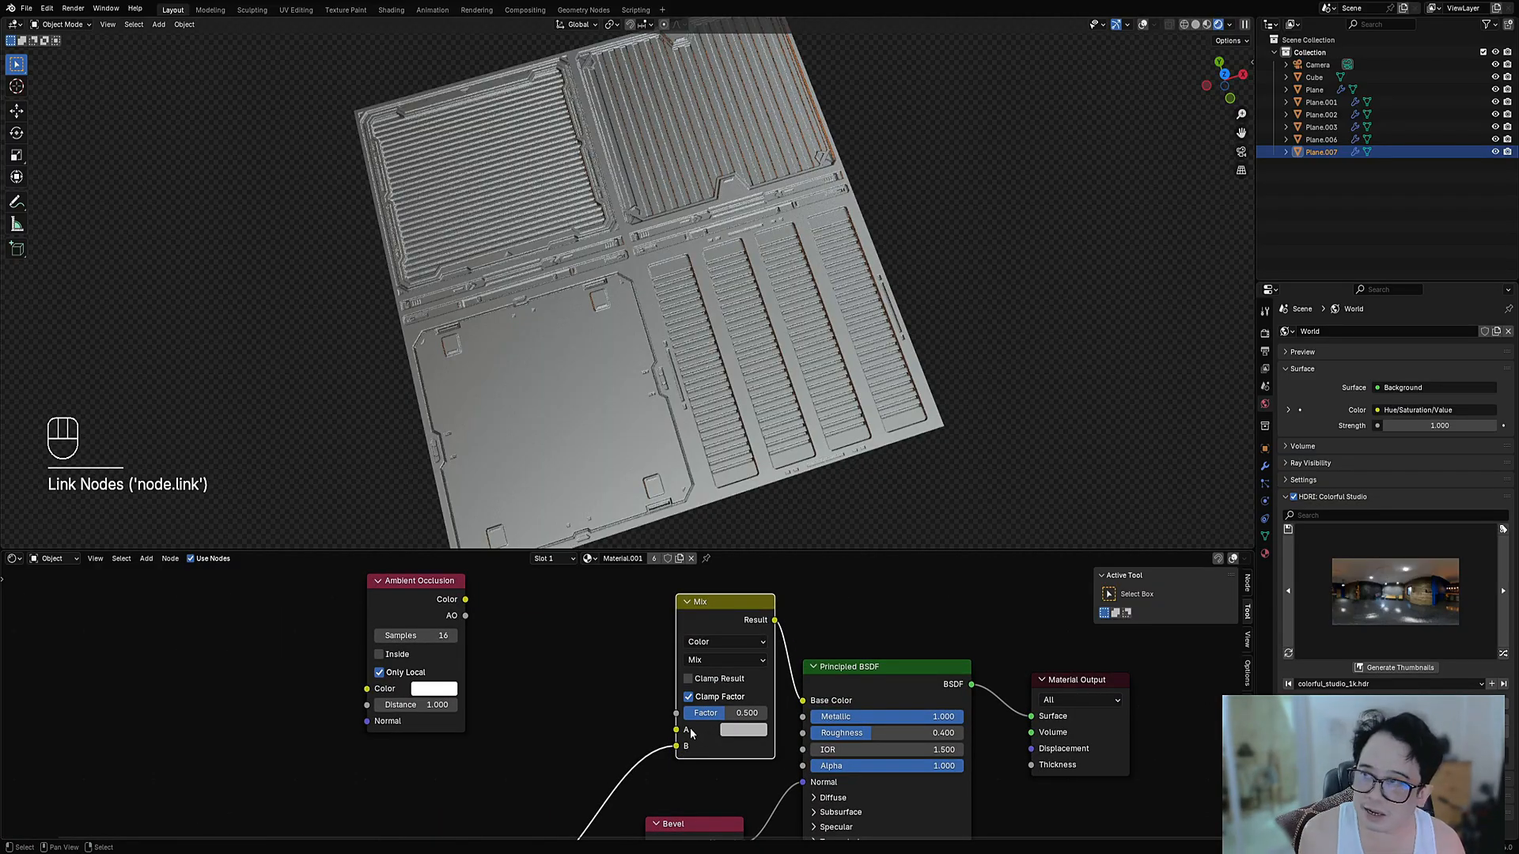
Set the Mix node's blending mode to Multiply with a factor of 0.800 and adjust the brightness of its A color
drag(721, 712, 759, 683)
click(740, 660)
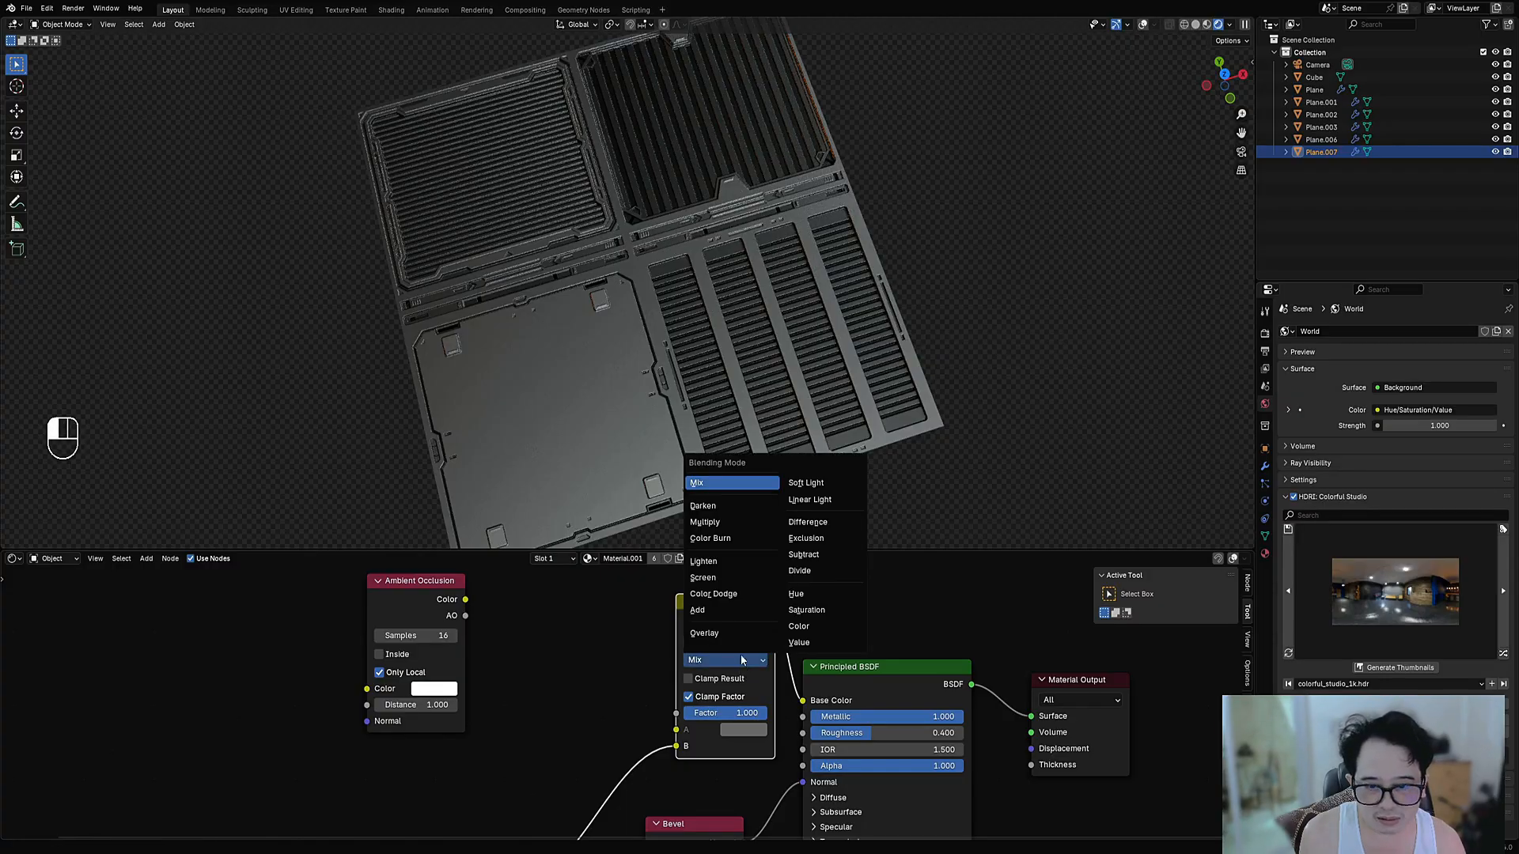
click(706, 522)
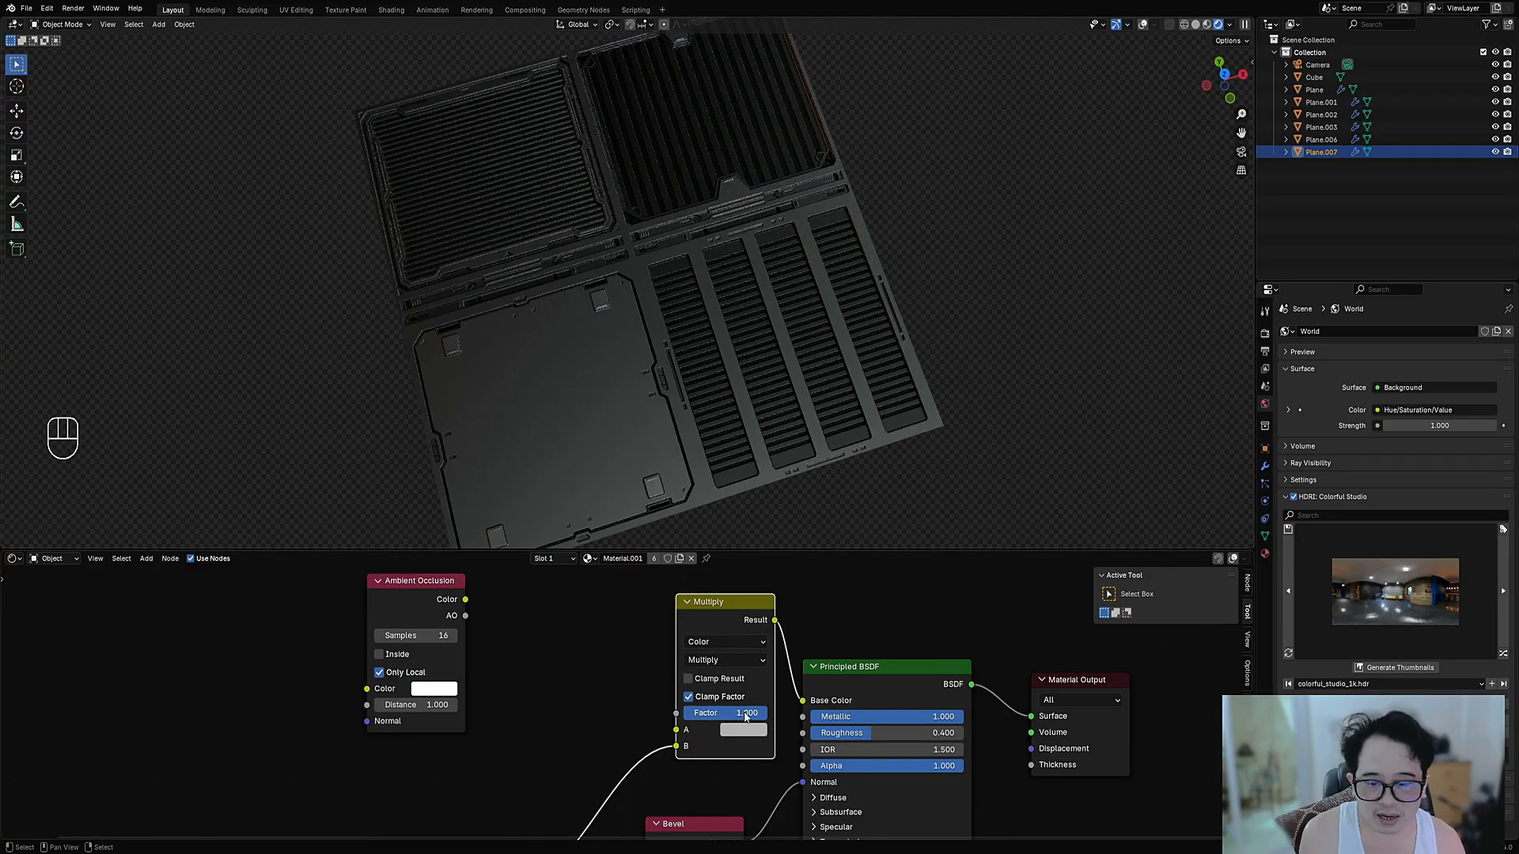
mouse_move(745, 716)
mouse_down()
mouse_move(720, 716)
mouse_move(757, 721)
mouse_up()
middle_drag(722, 747, 808, 726)
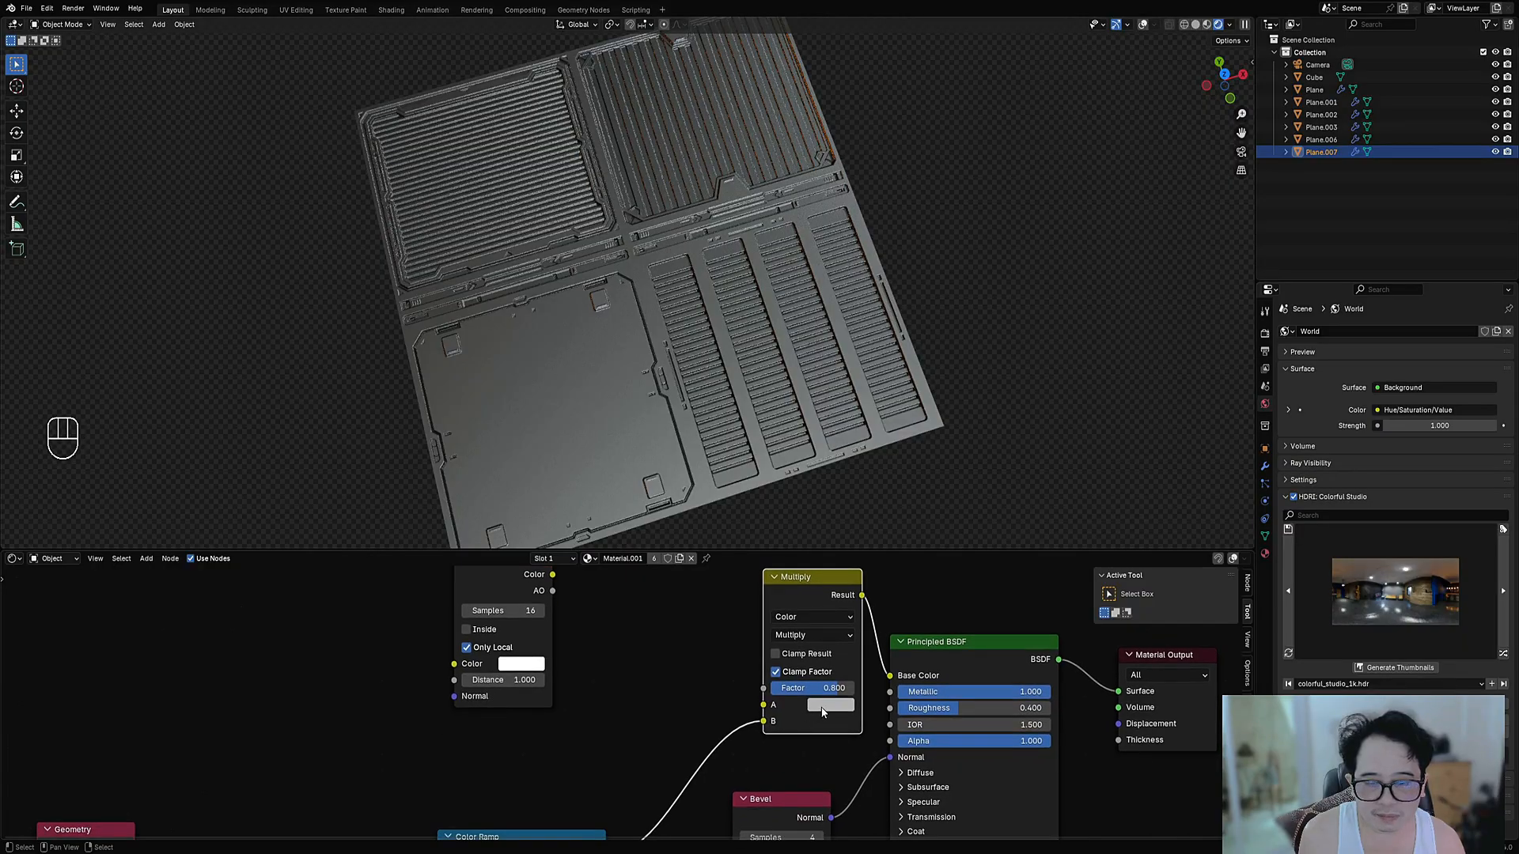
click(822, 706)
mouse_move(936, 495)
mouse_down()
mouse_move(936, 539)
mouse_move(937, 493)
mouse_up()
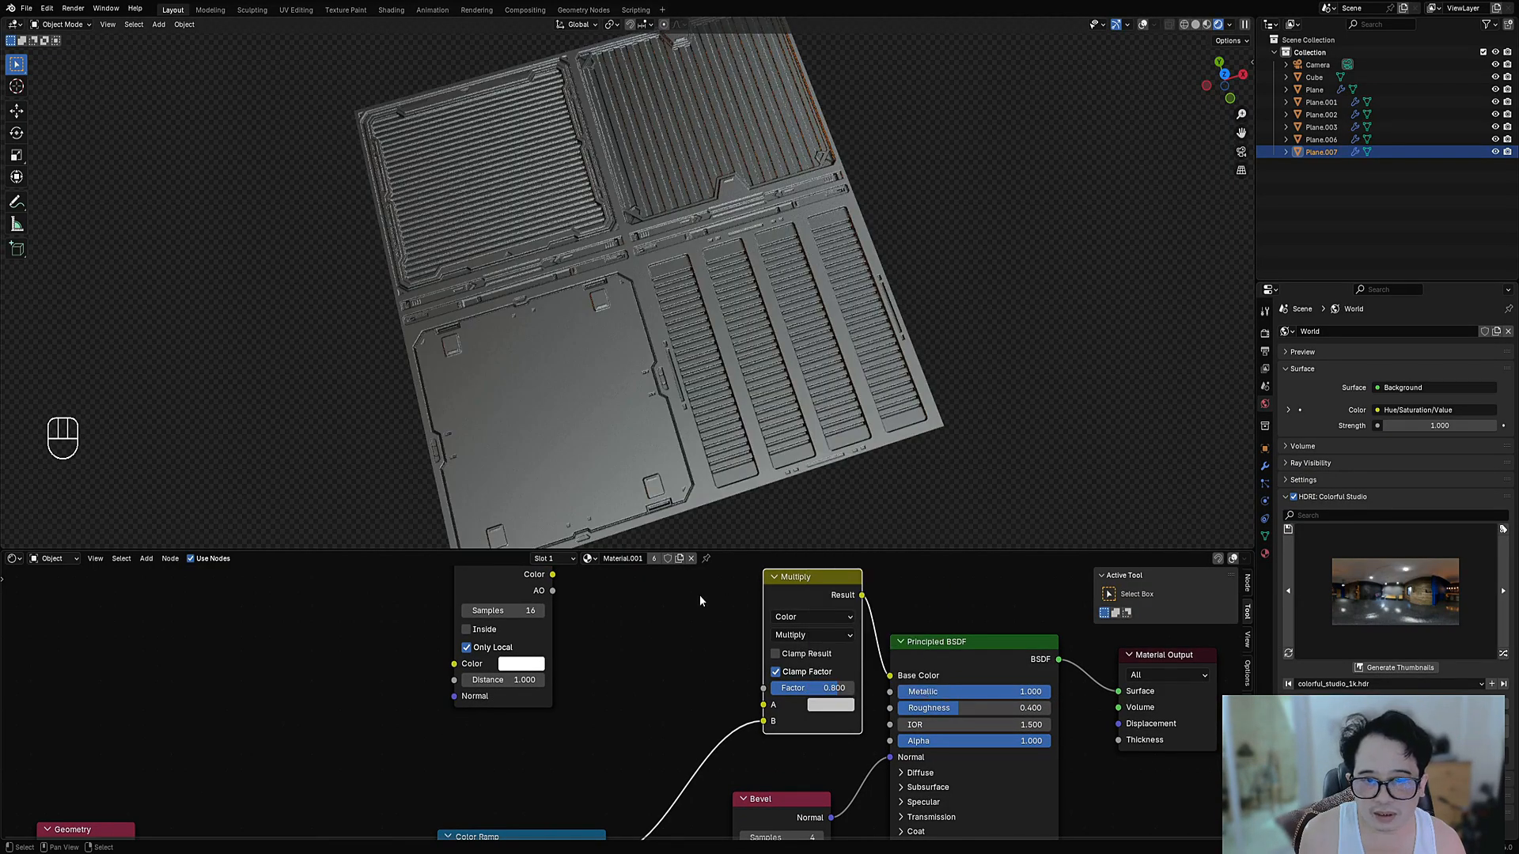
Link the Ambient Occlusion node's AO output to the Multiply node's A input
middle_drag(699, 594, 692, 631)
drag(544, 626, 765, 750)
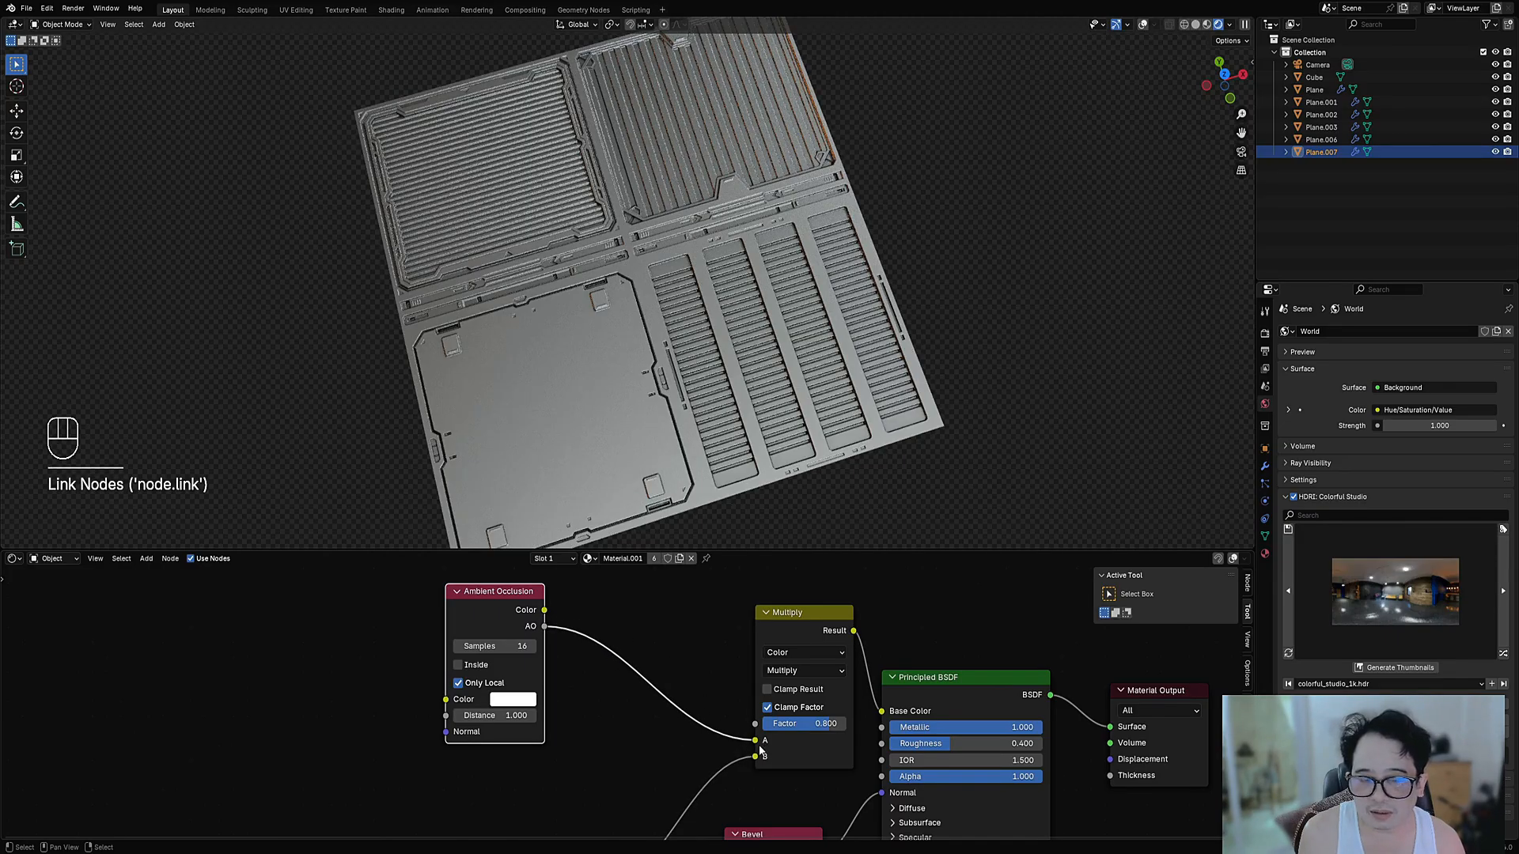
scroll(637, 443, up, 6)
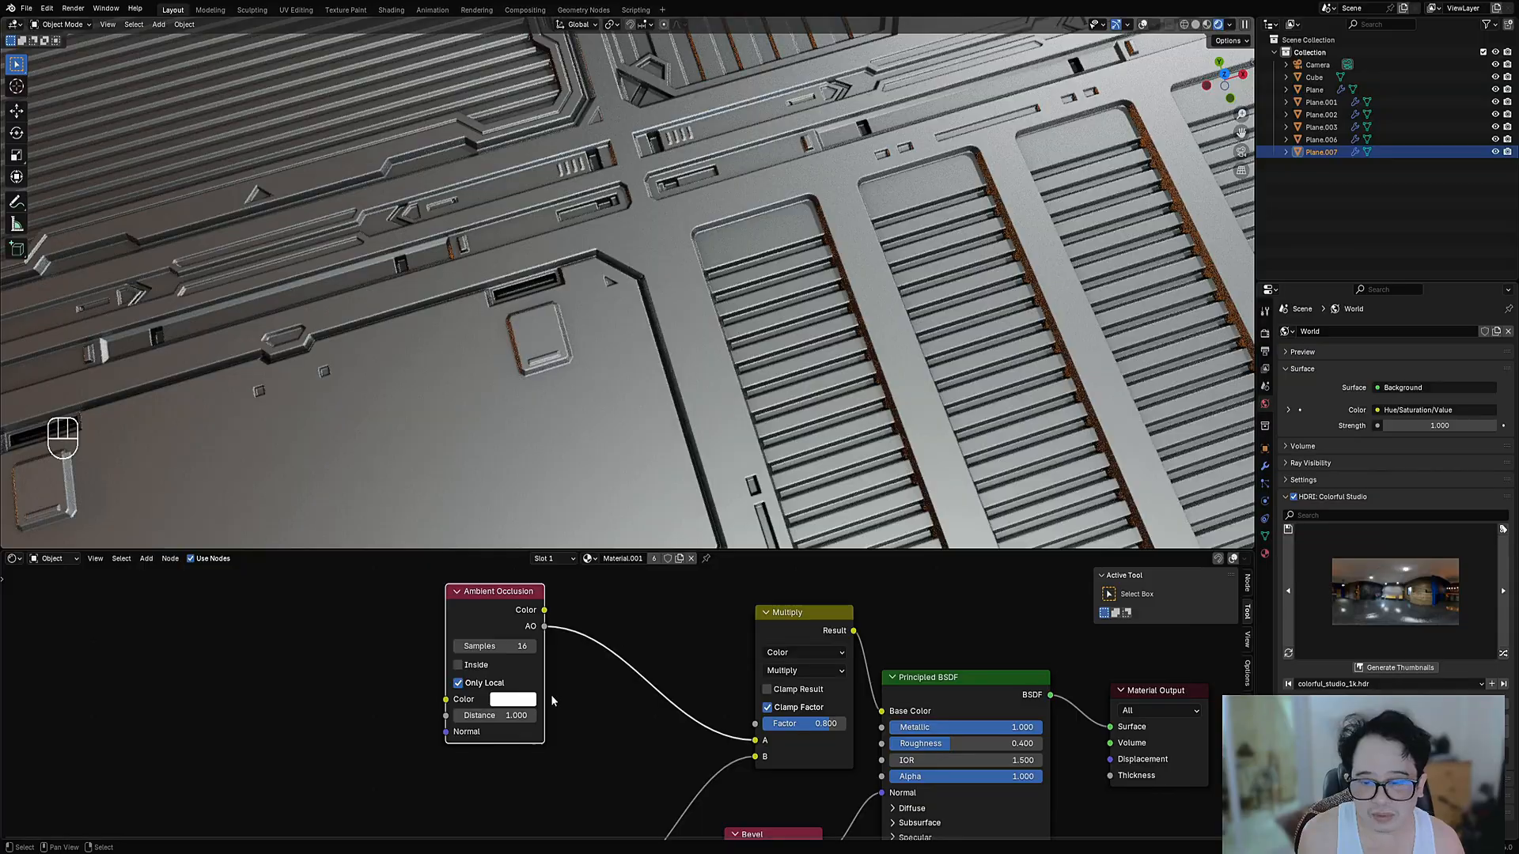
scroll(732, 716, down, 3)
Duplicate the Multiply node, insert it between the Ambient Occlusion and the first Multiply, and feed AO into its B input
click(762, 633)
key(shift+d)
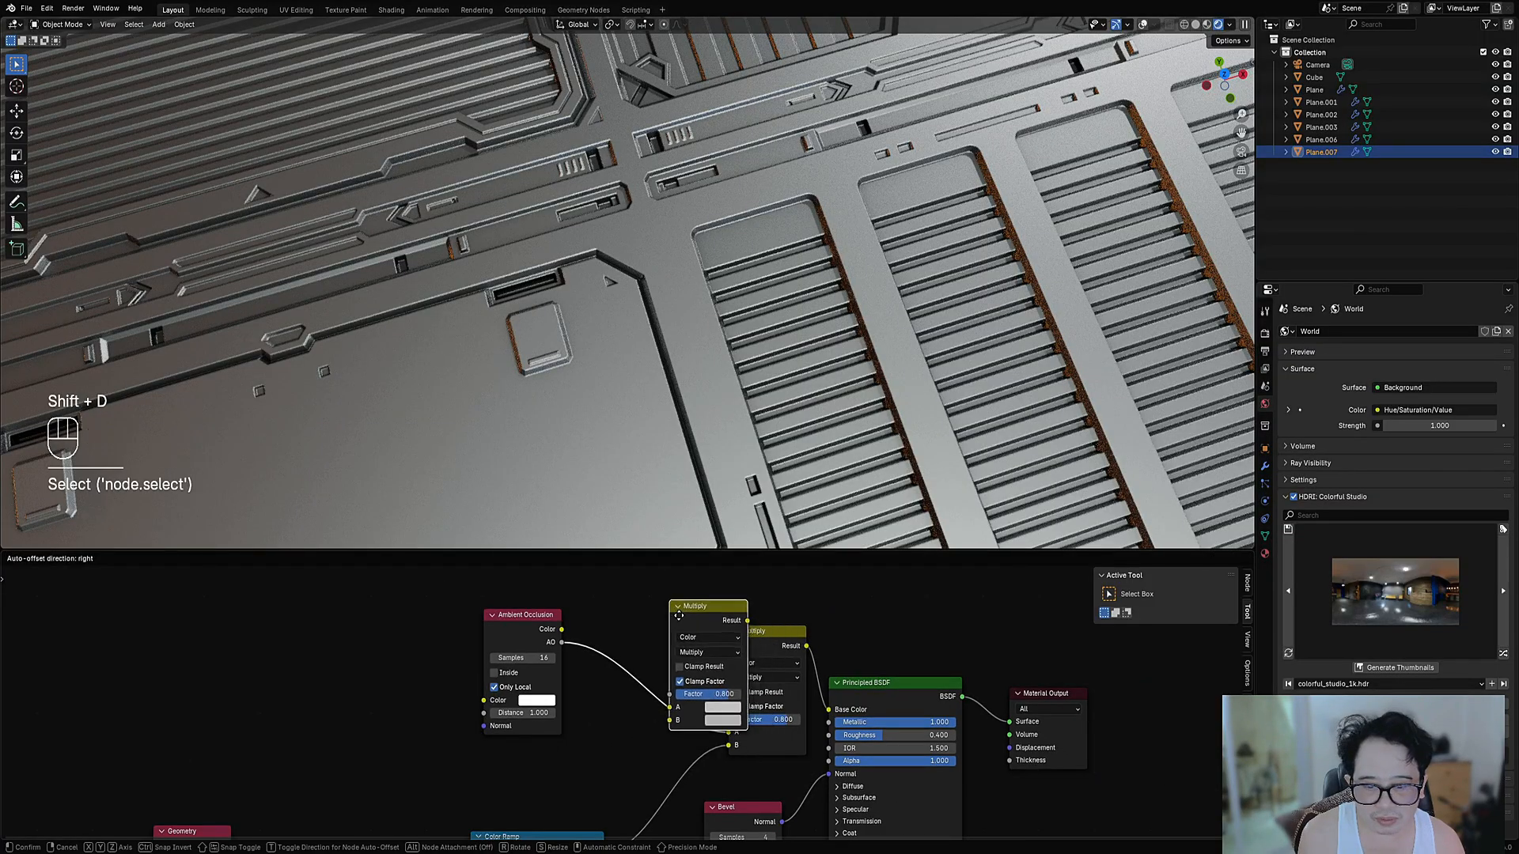
click(557, 628)
drag(566, 641, 538, 675)
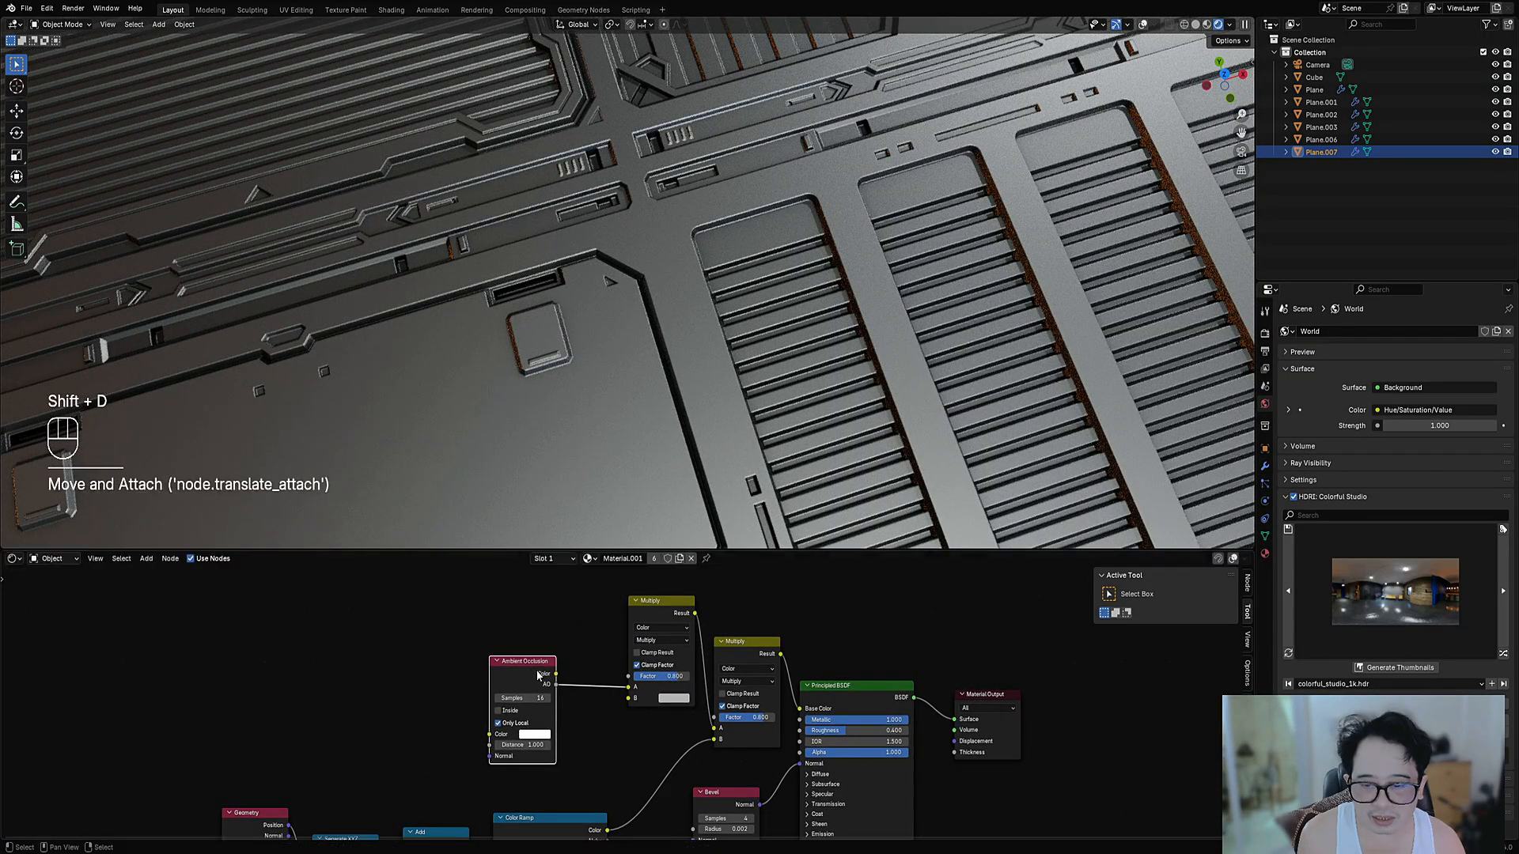
drag(629, 687, 629, 698)
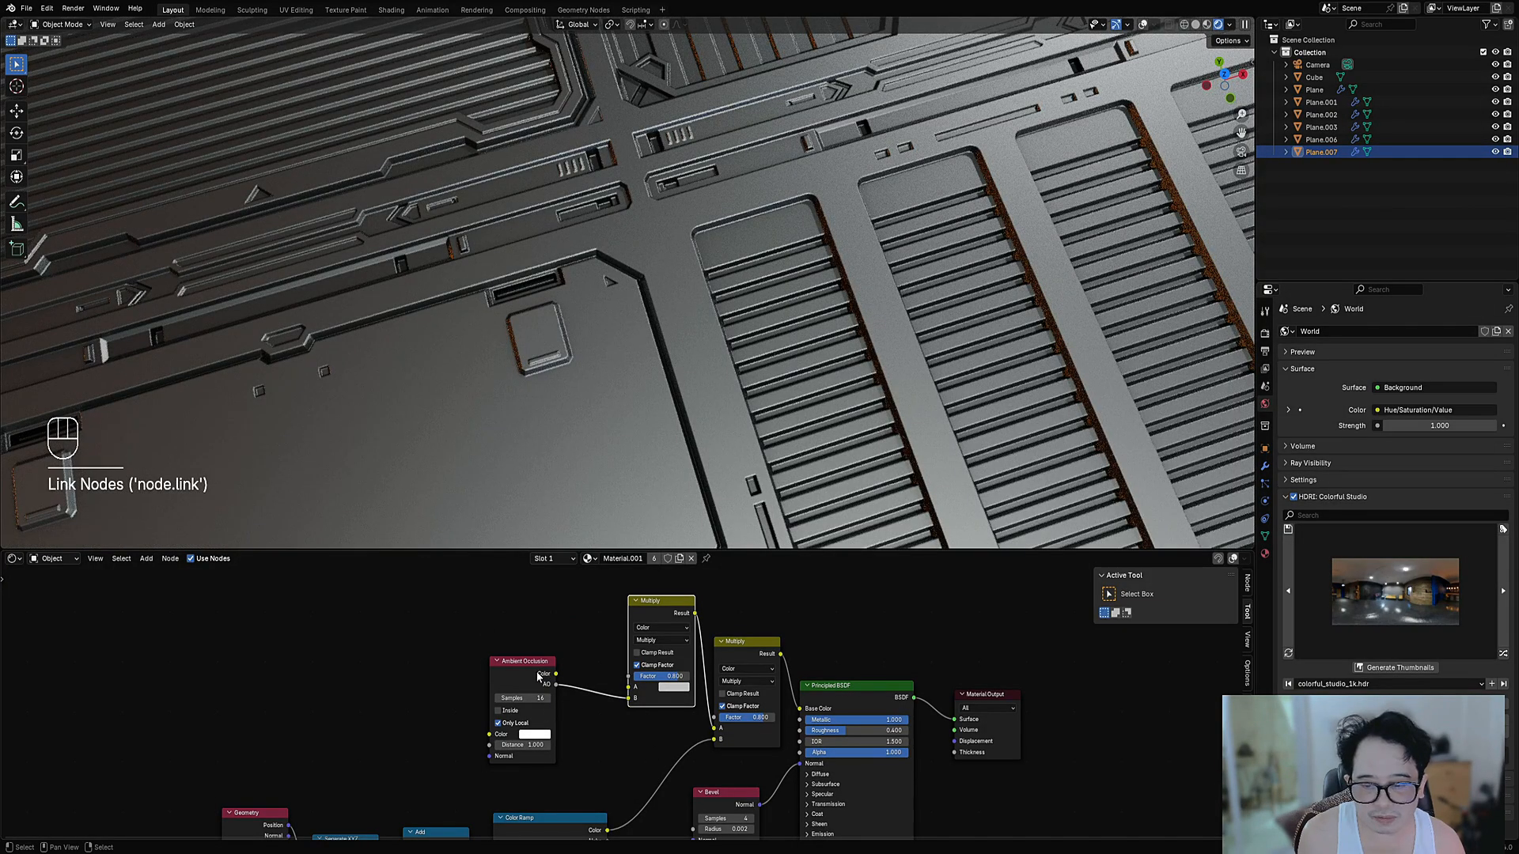
Reposition the Ambient Occlusion node closer to the duplicated Multiply node
drag(538, 674, 581, 699)
middle_drag(645, 693, 697, 719)
scroll(696, 719, up, 1)
drag(677, 712, 545, 630)
click(649, 671)
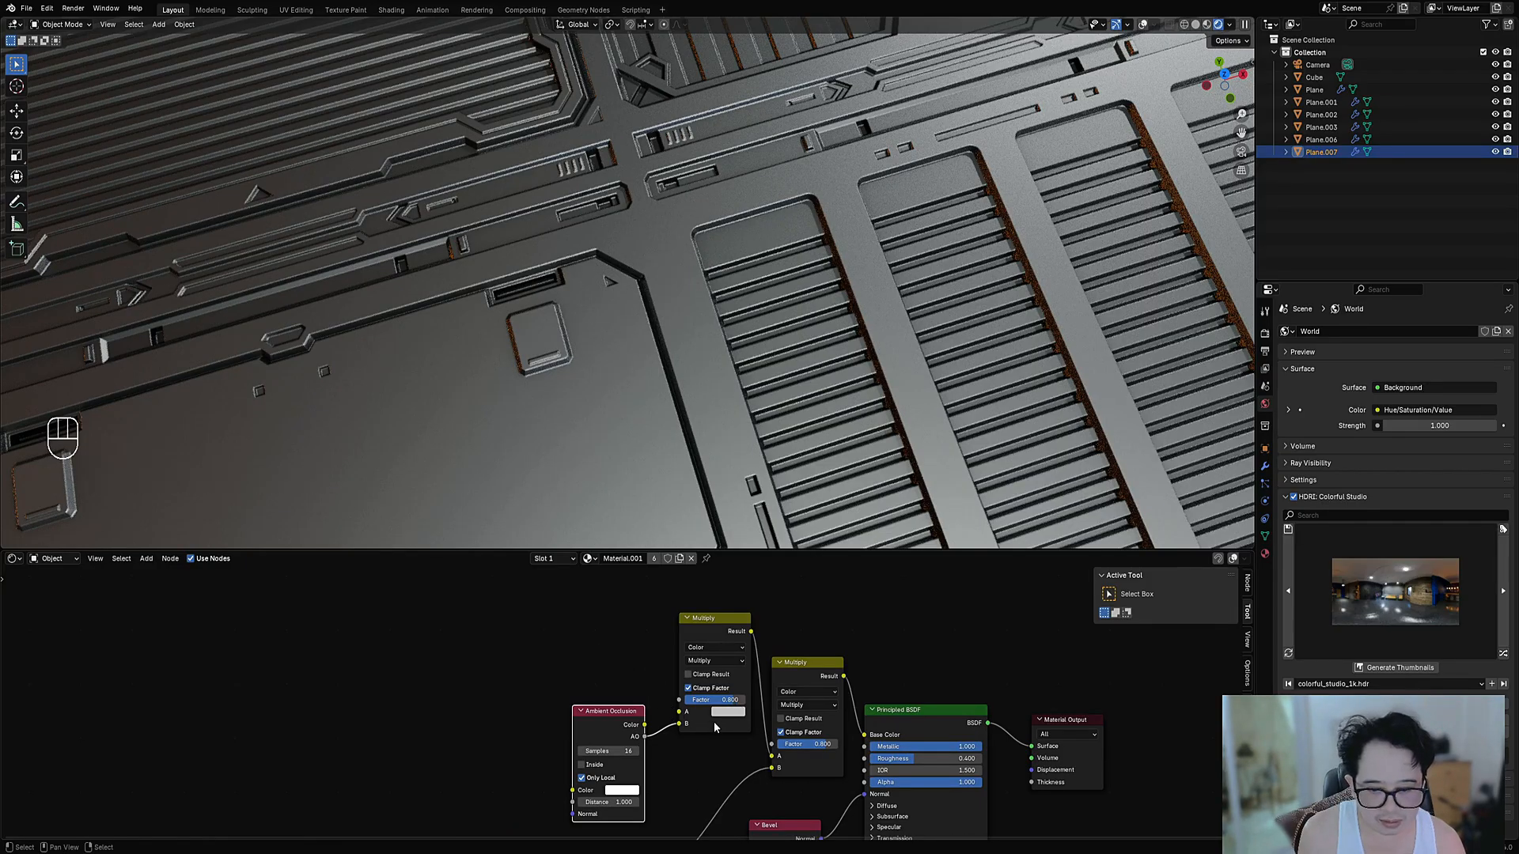
Examine the panels' combined shading and check the large flat panel's mesh in Edit Mode with overlays shown
middle_drag(744, 626, 697, 627)
scroll(672, 750, up, 2)
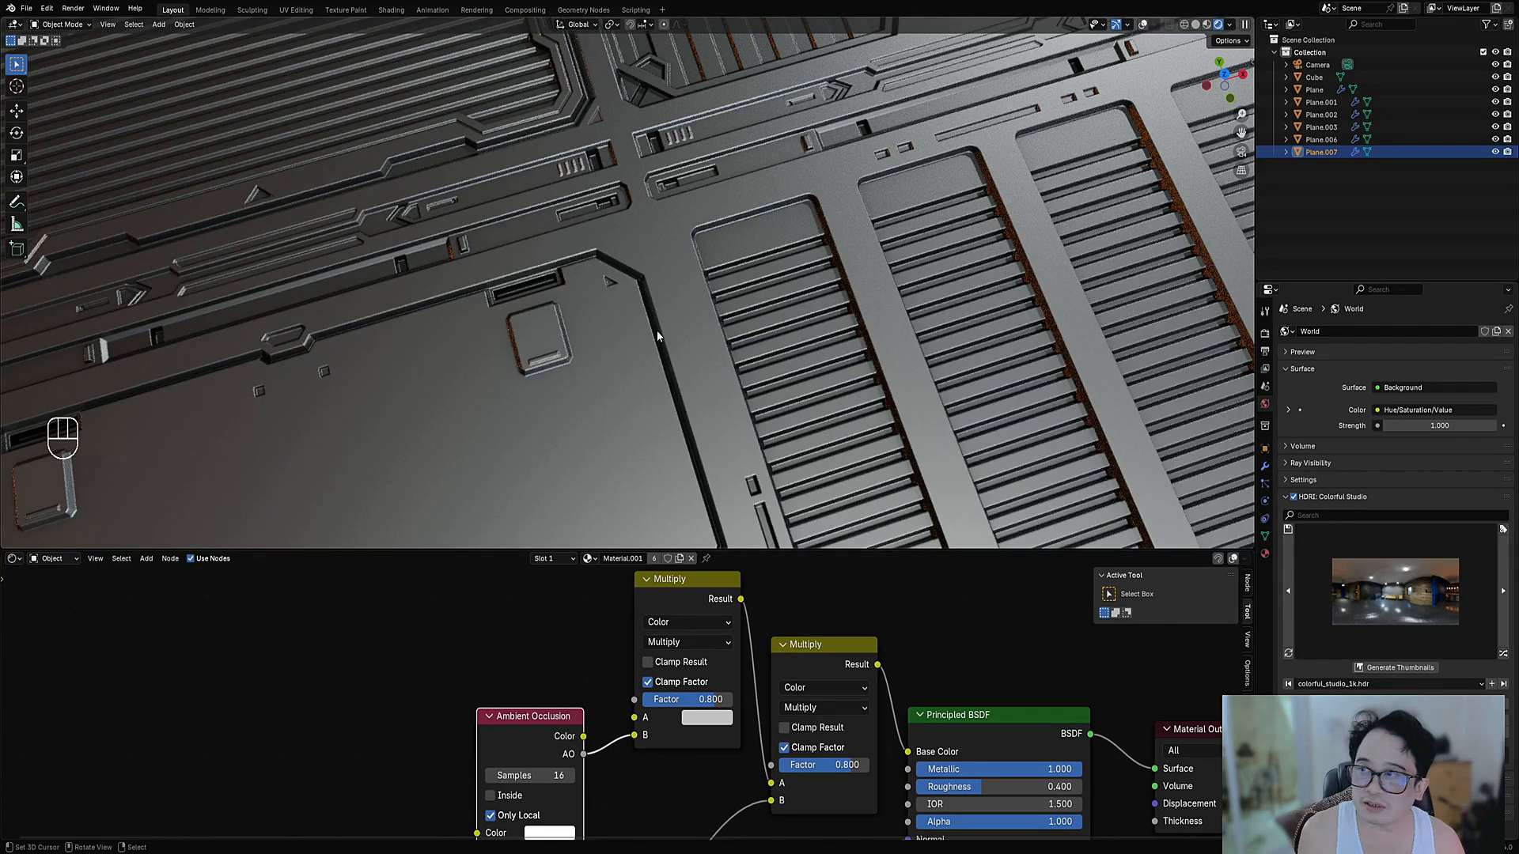
scroll(586, 336, down, 5)
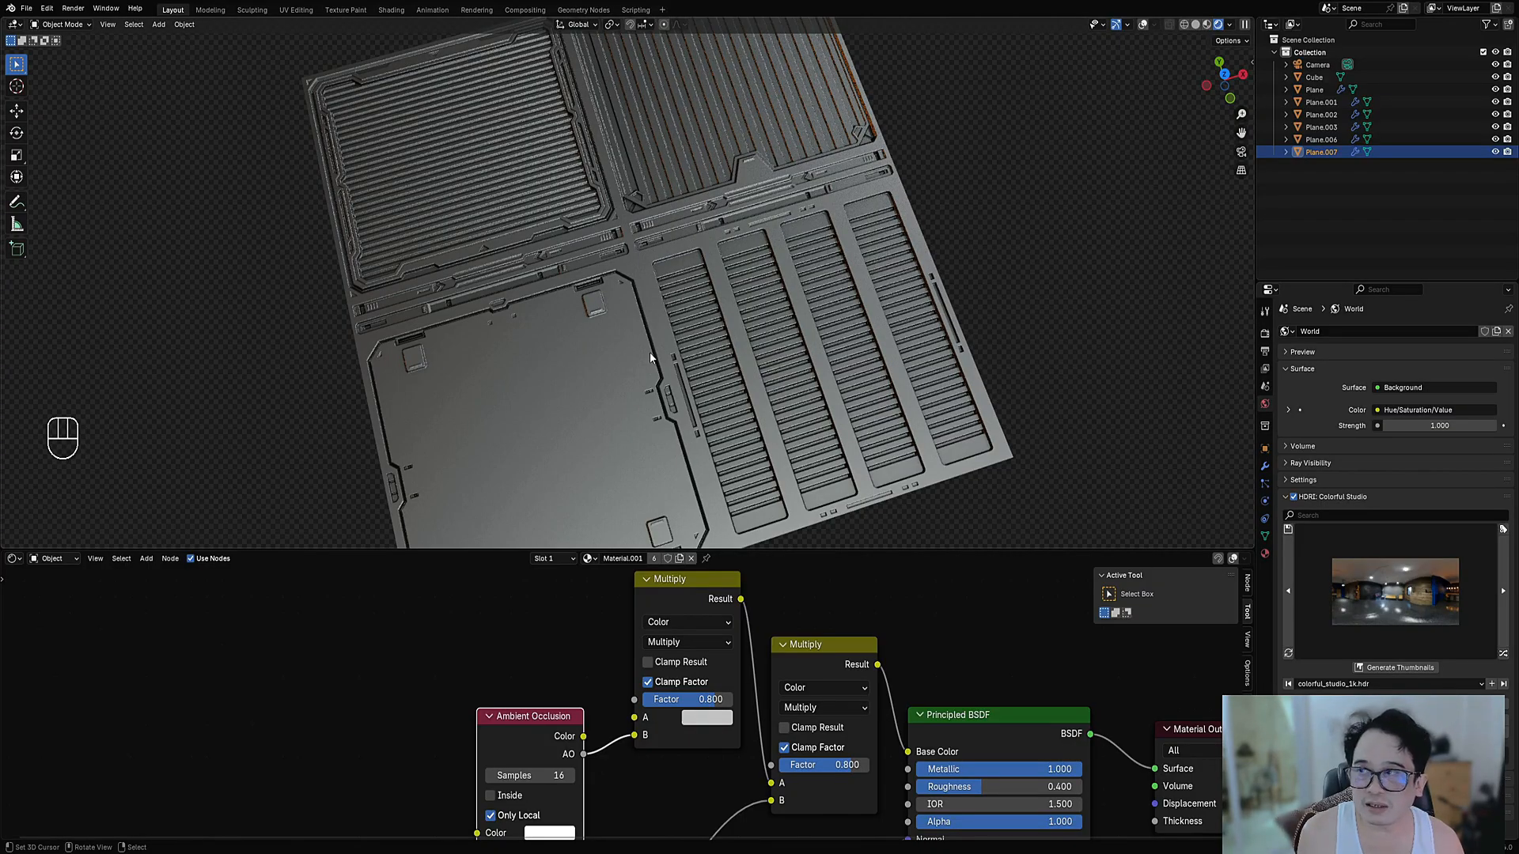
scroll(729, 669, up, 3)
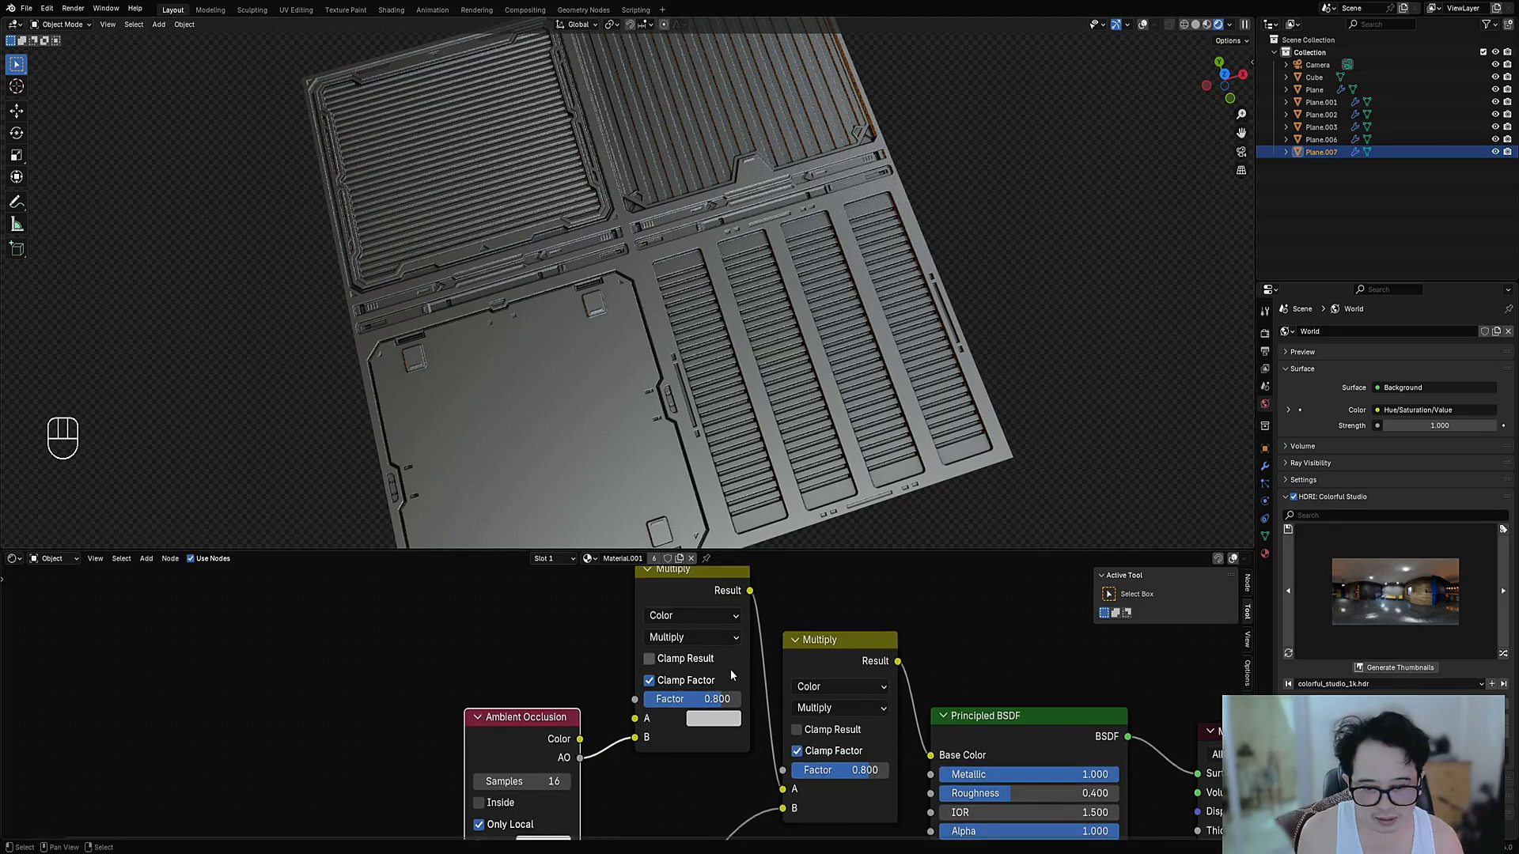
middle_drag(688, 655, 683, 750)
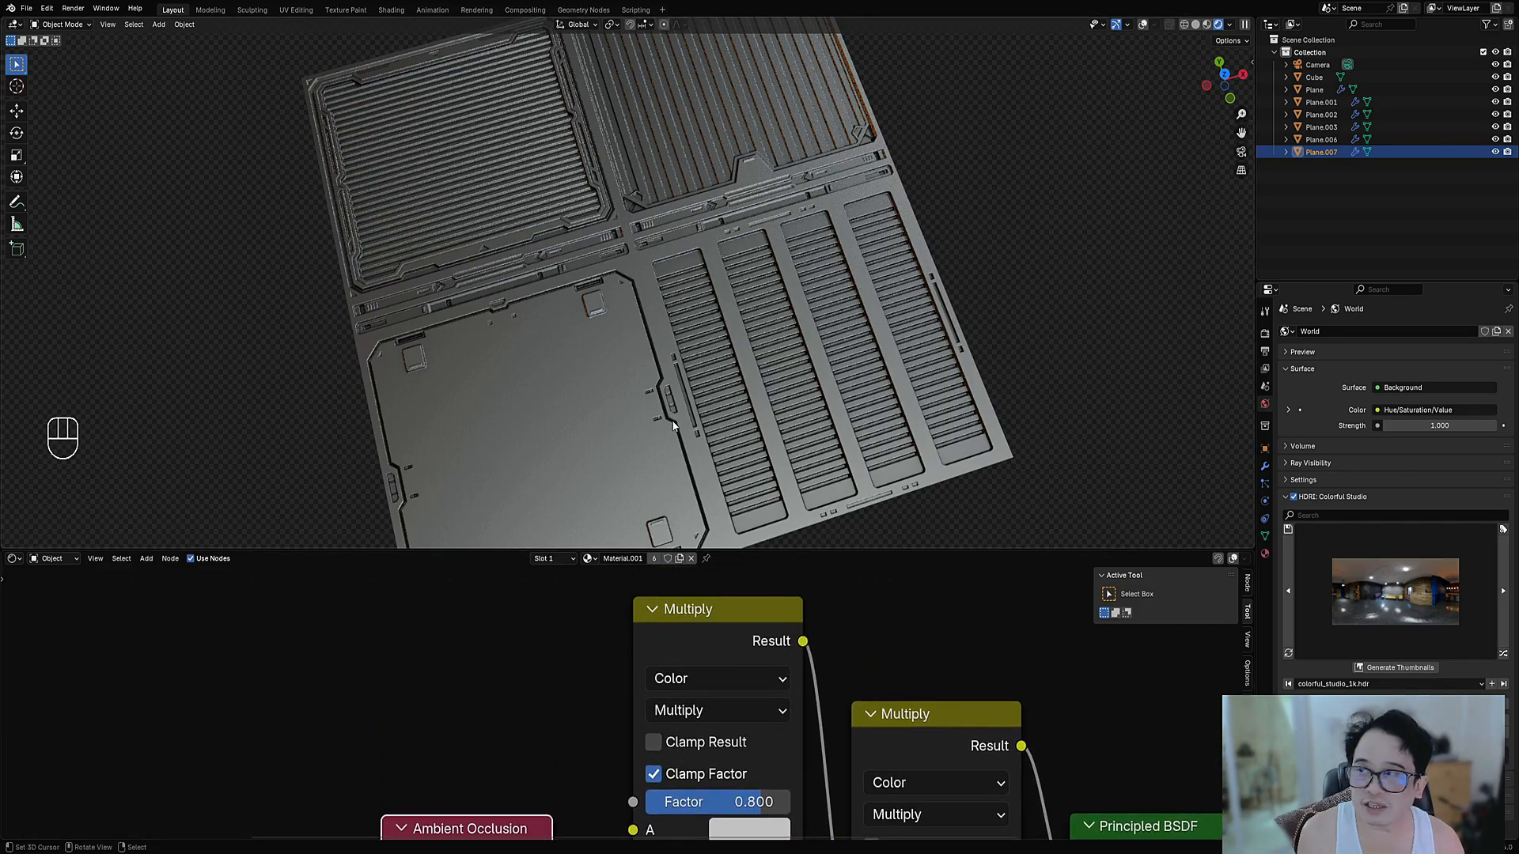
key(Tab)
key(shift+alt+z)
alt+shift+click(586, 357)
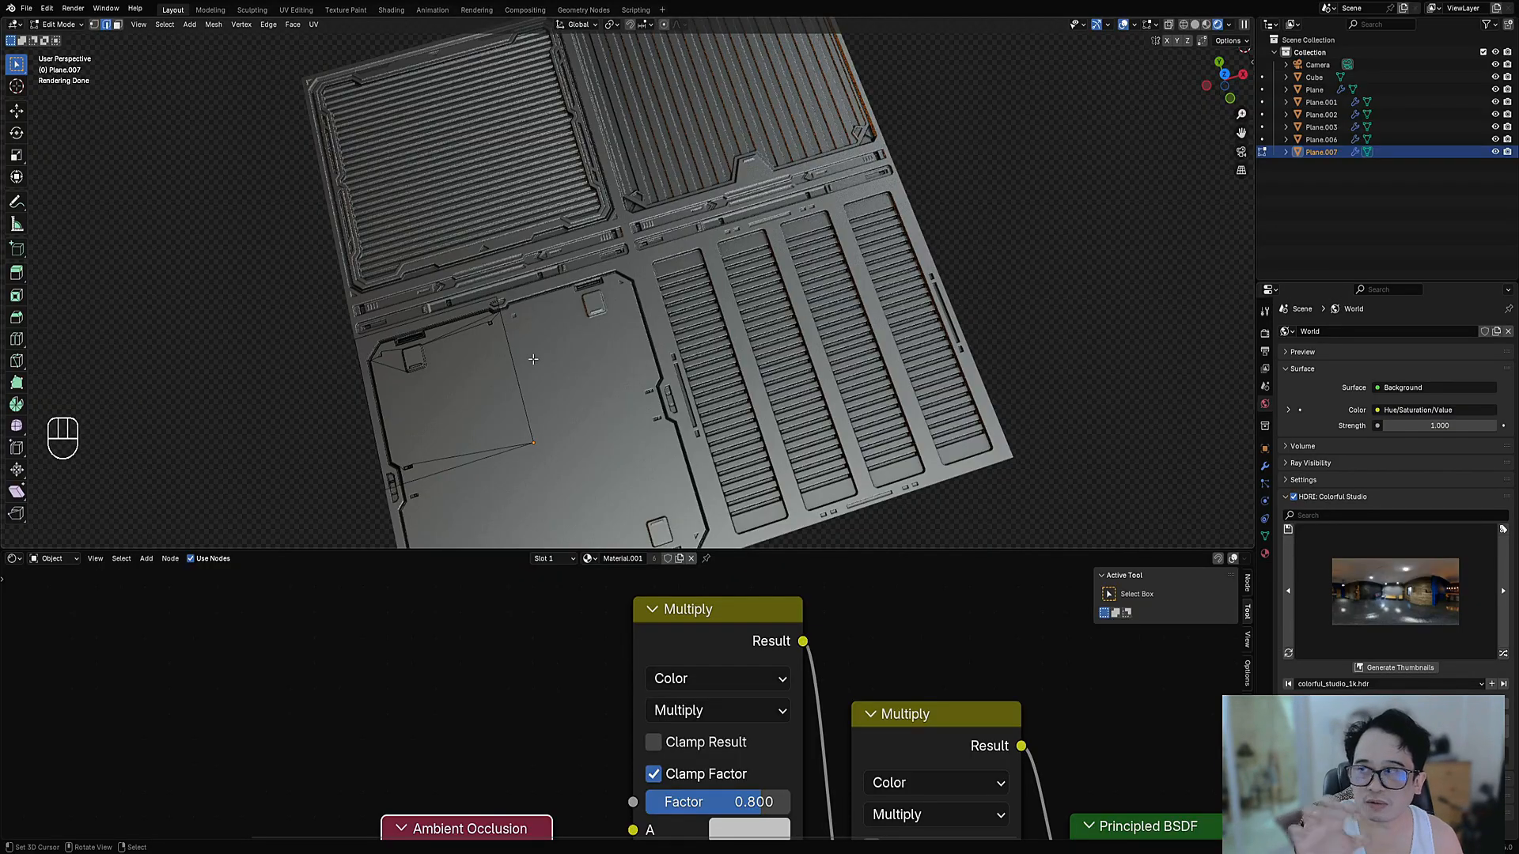
key(Tab)
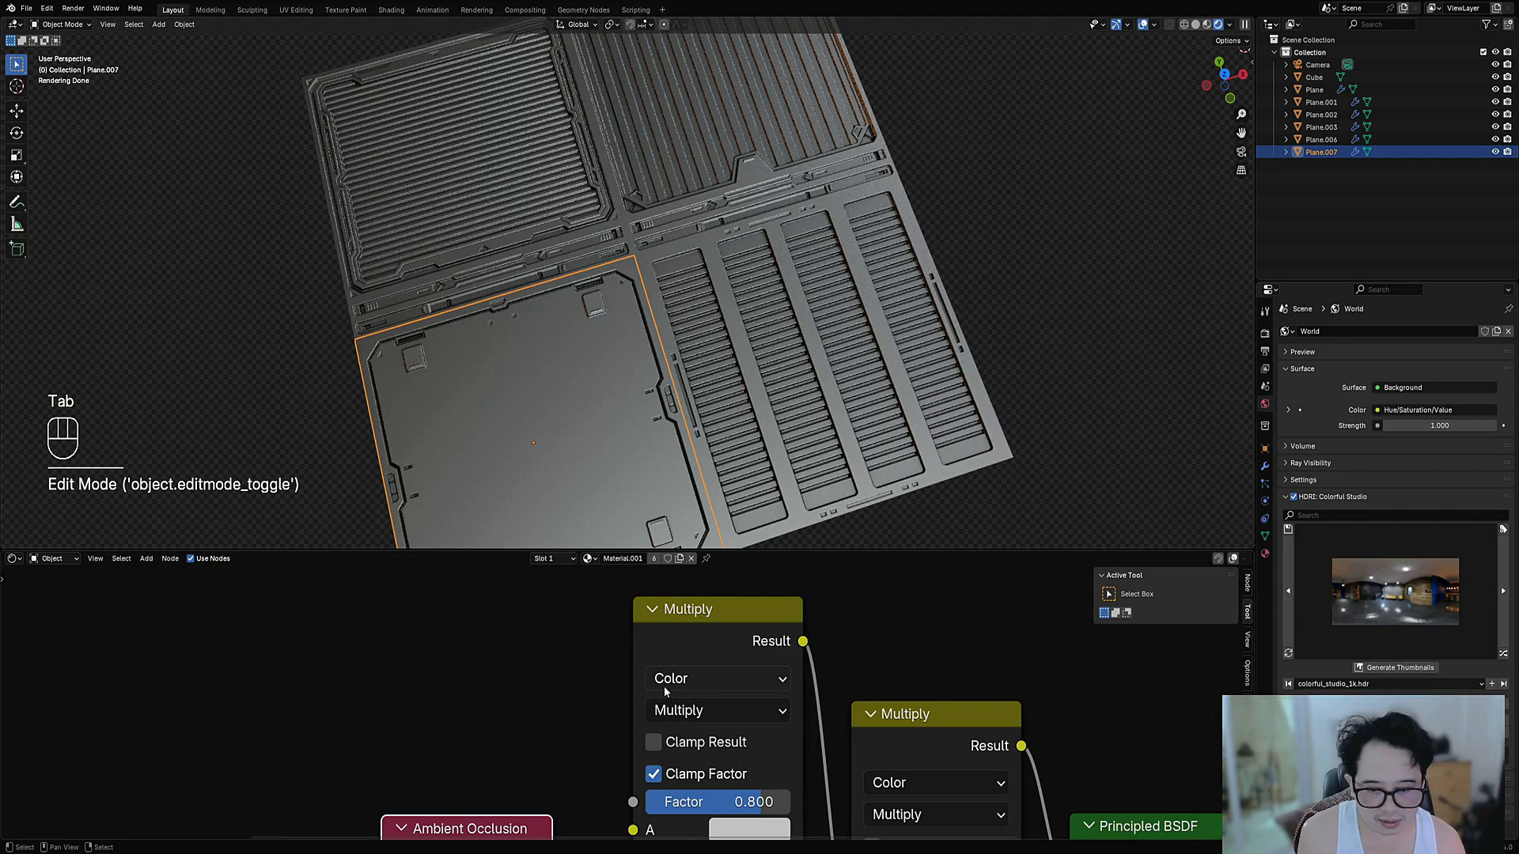
Set the Factor of the Multiply node fed by Ambient Occlusion to 0.400 and hide the viewport overlays
scroll(680, 704, down, 3)
scroll(692, 720, down, 1)
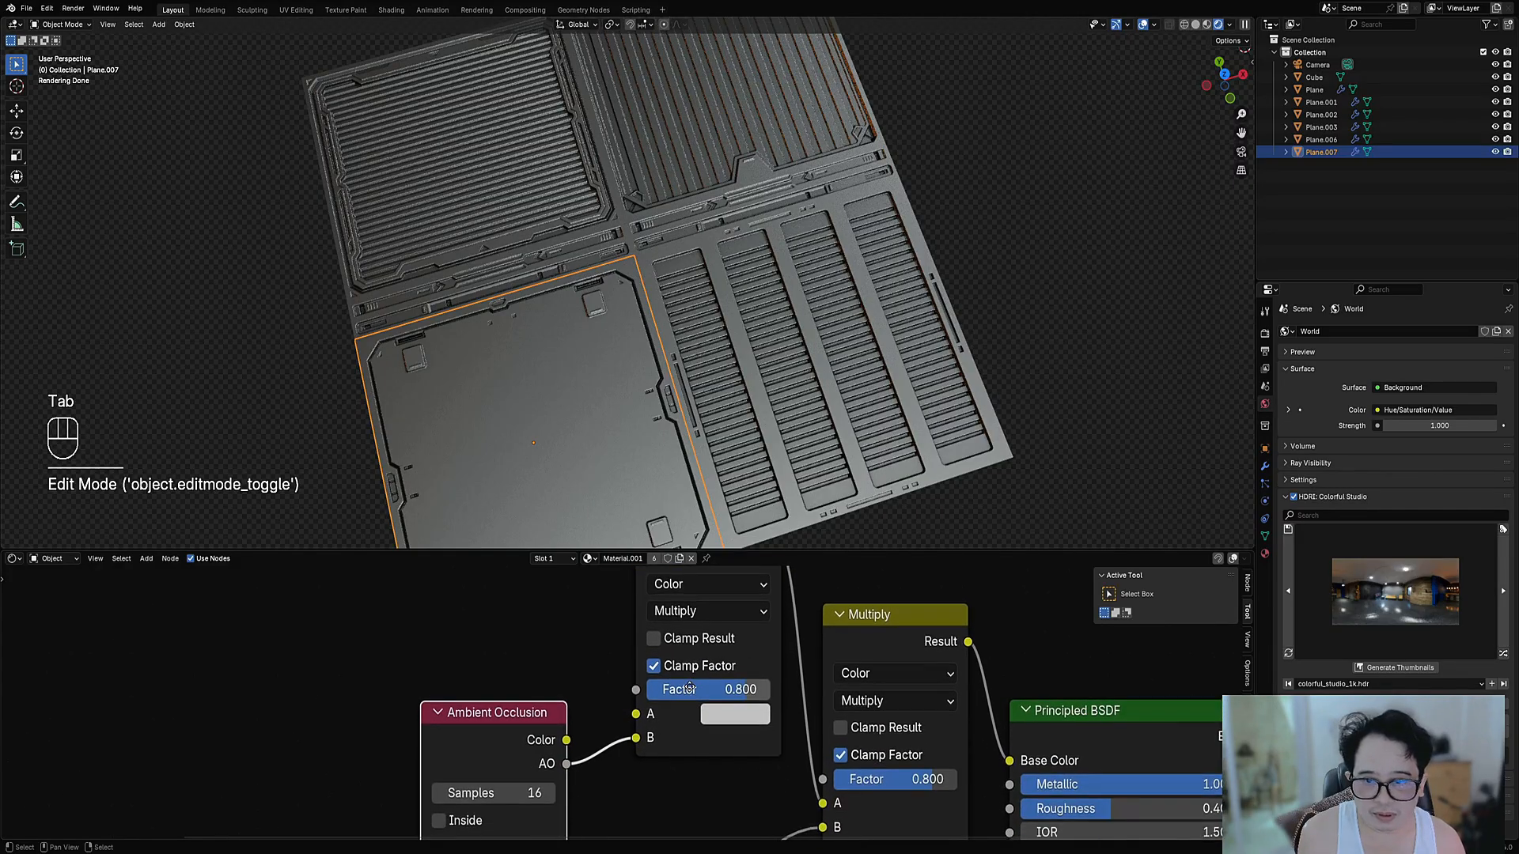
mouse_move(754, 696)
mouse_down()
mouse_move(670, 693)
mouse_move(696, 693)
mouse_up()
scroll(742, 339, down, 1)
key(shift+alt+z)
scroll(712, 250, down, 2)
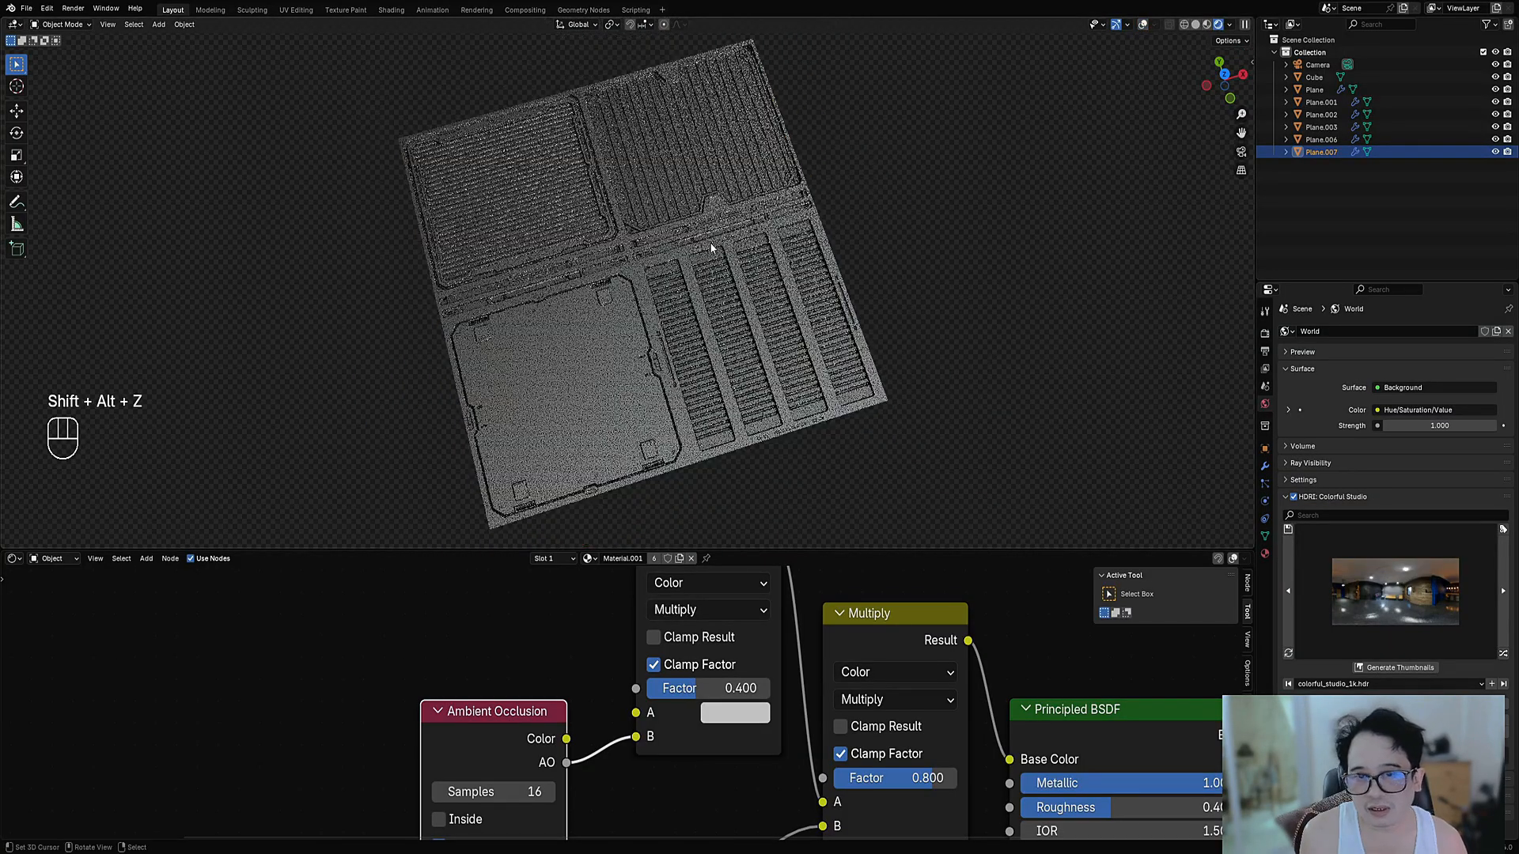
scroll(747, 719, down, 4)
Reposition the Ambient Occlusion's Multiply node closer to the second Multiply in the maximized node editor, then restore the layout
key(ctrl+space)
scroll(718, 659, down, 1)
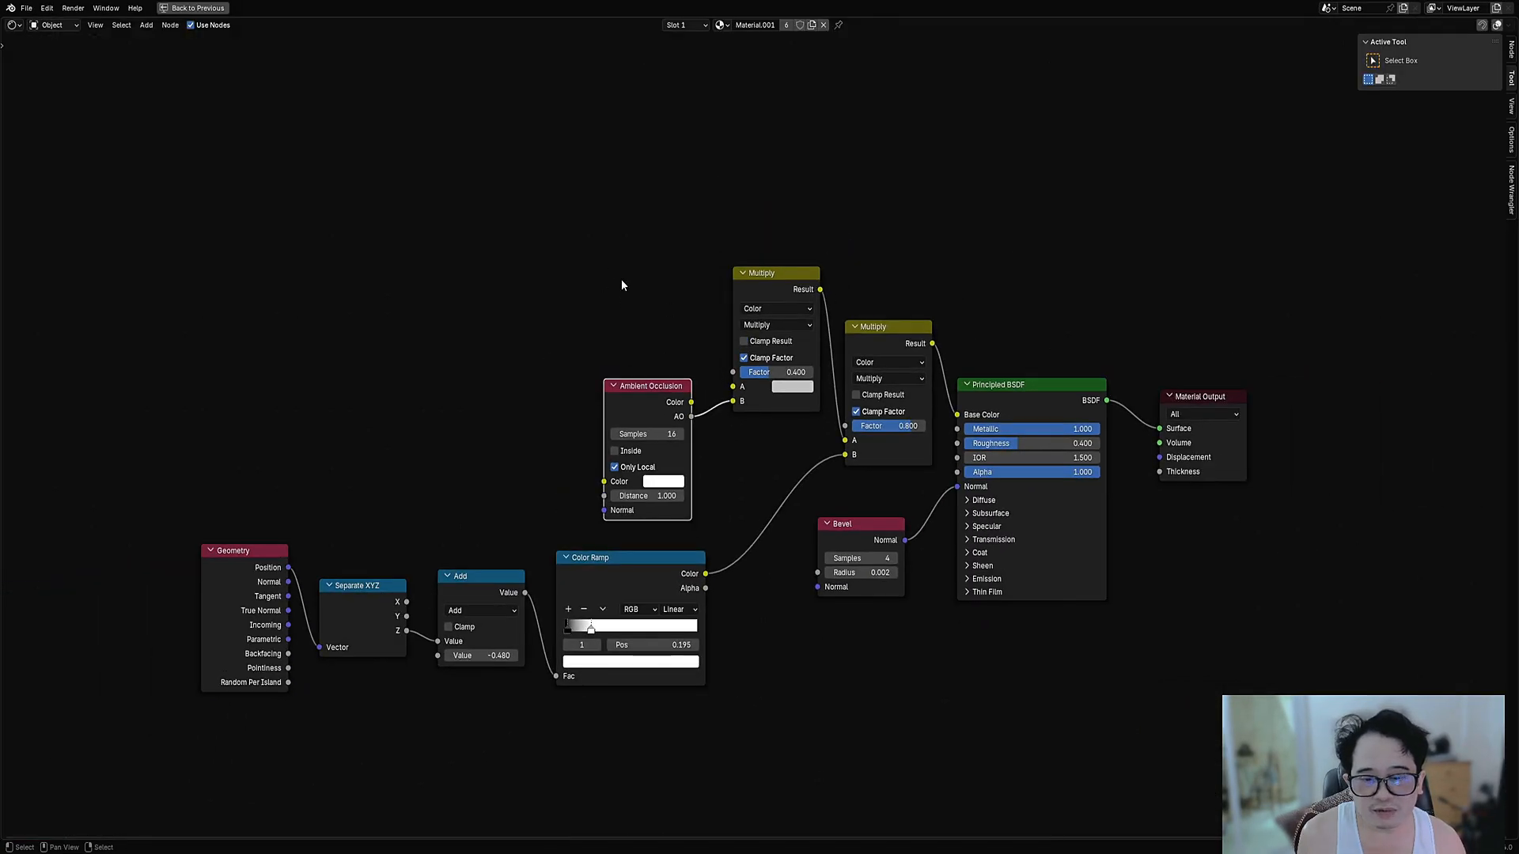
drag(761, 287, 753, 310)
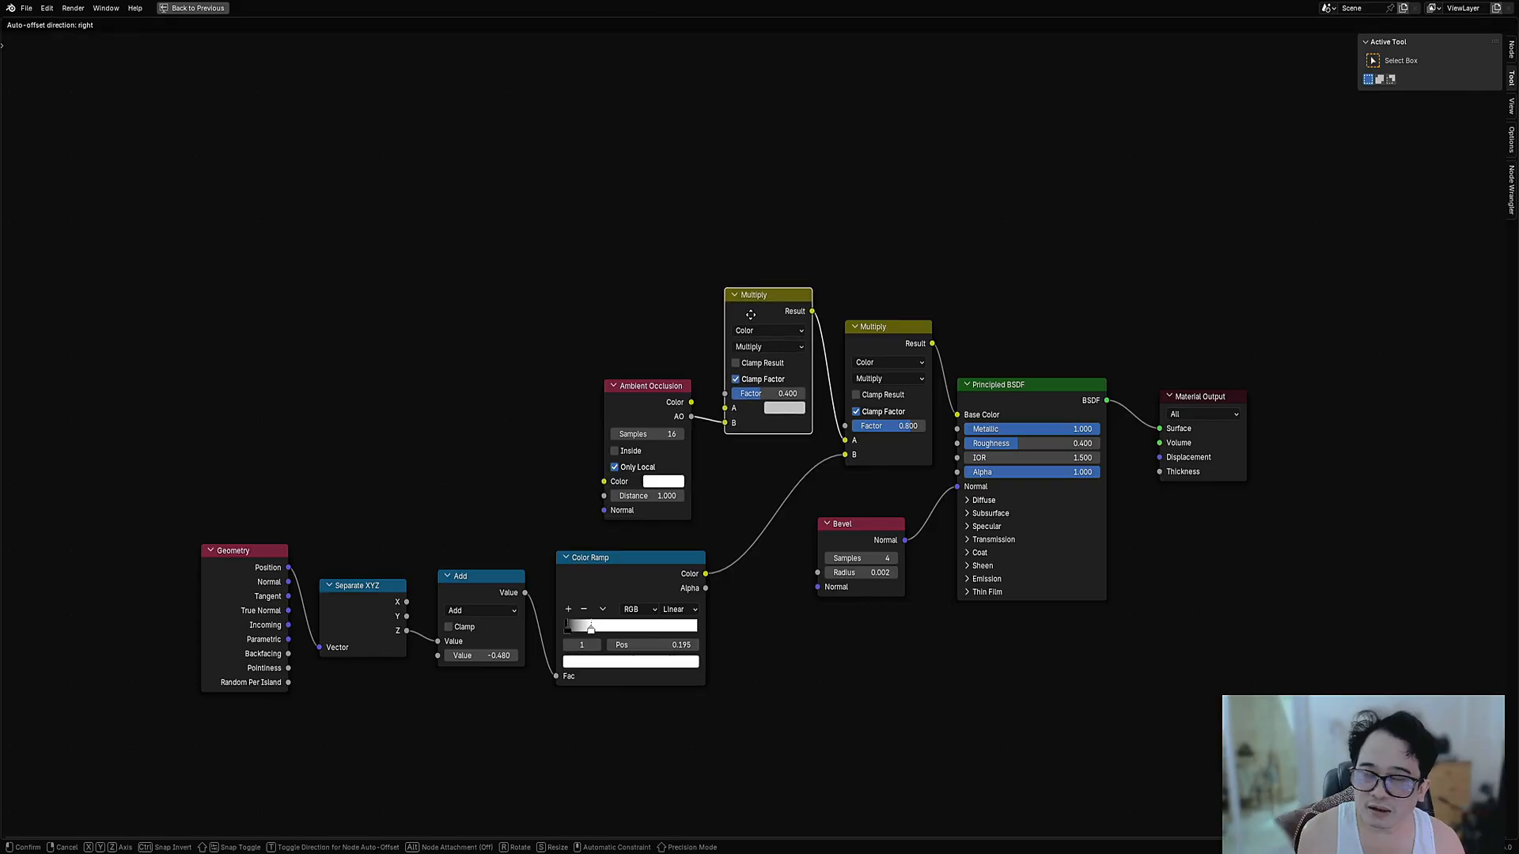
click(871, 332)
key(ctrl+space)
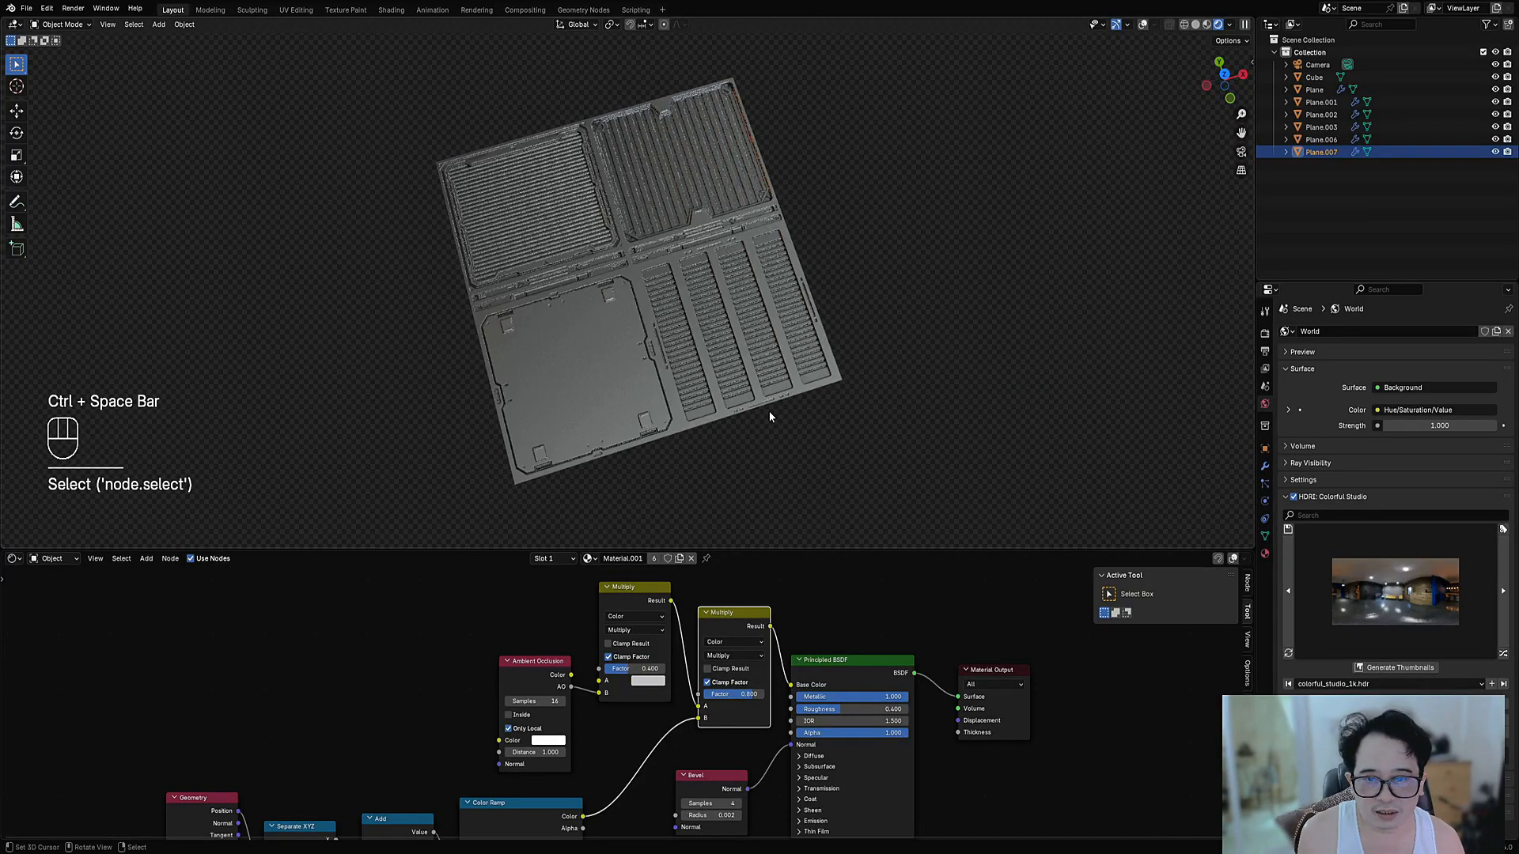
Preview the Color Ramp and Ambient Occlusion outputs on the panels in turn, finishing with the Color Ramp
middle_drag(774, 413, 812, 329)
scroll(712, 332, up, 1)
right_click(619, 333)
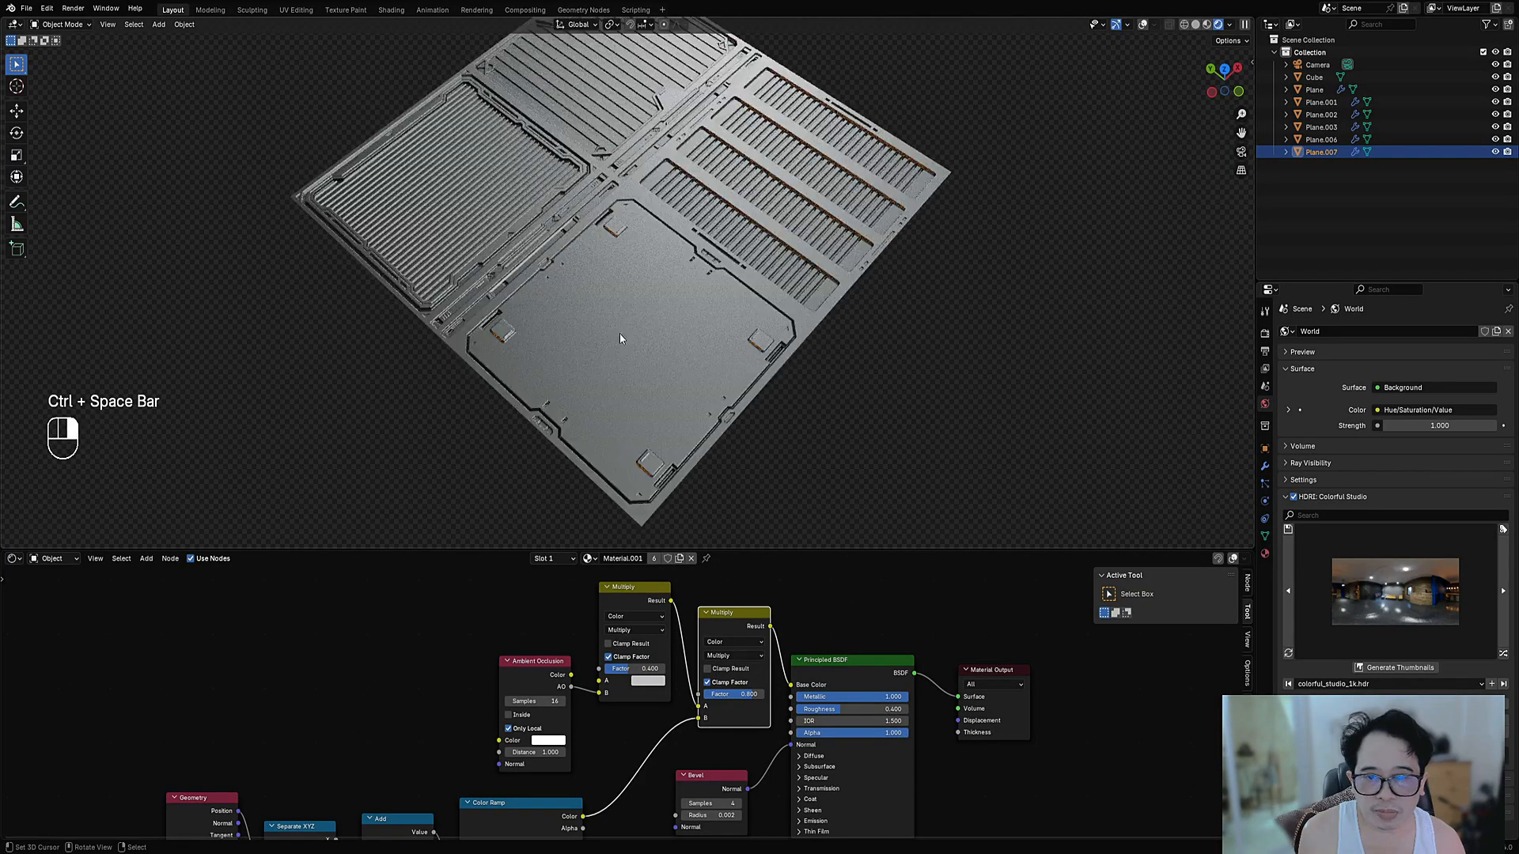
shift+middle_drag(619, 333, 608, 431)
scroll(629, 705, down, 3)
ctrl+shift+click(554, 791)
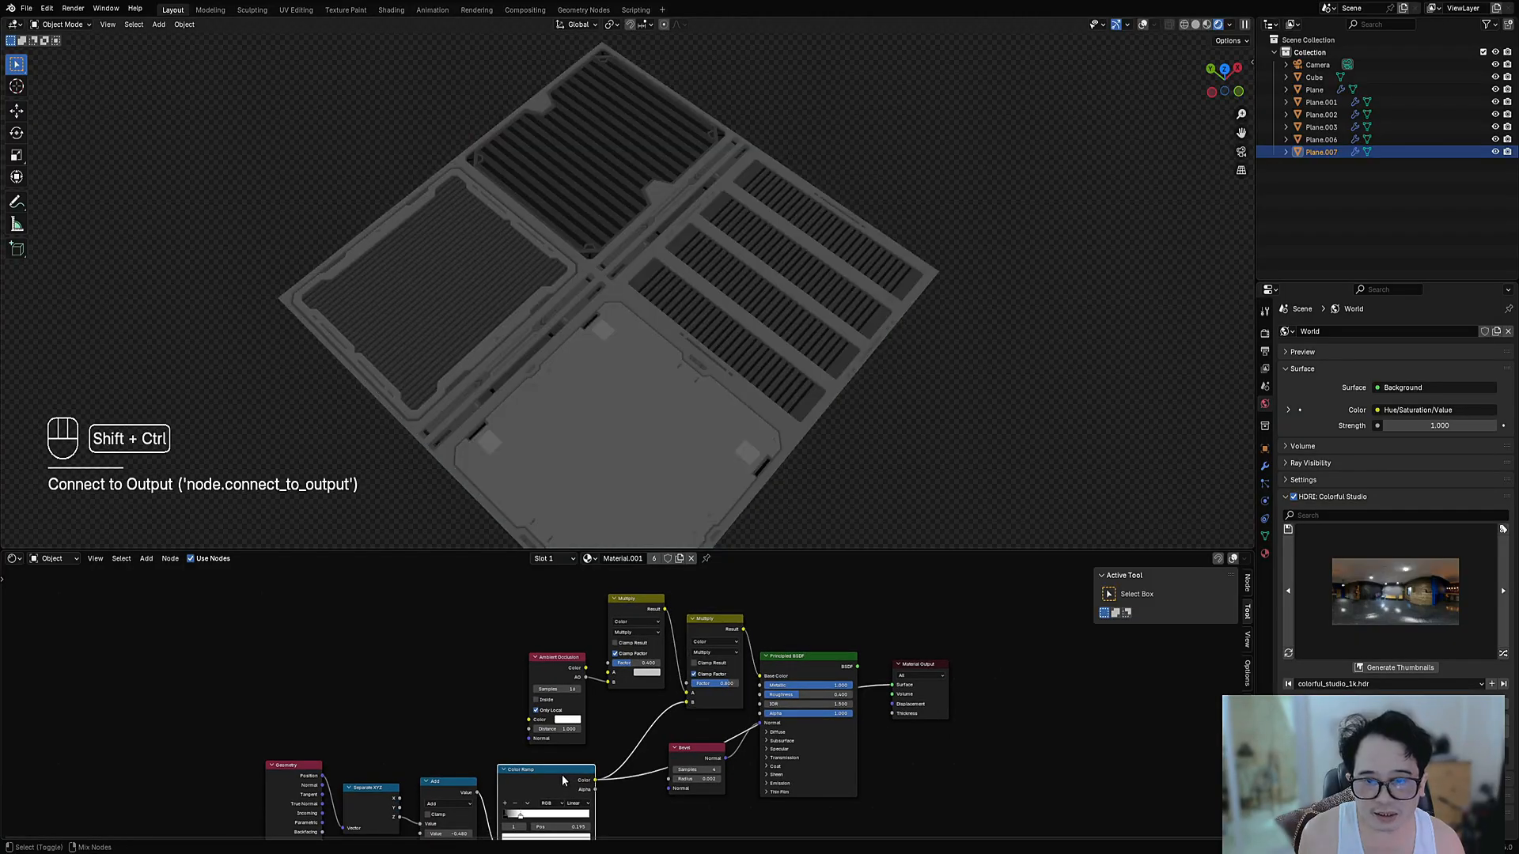
scroll(626, 628, up, 2)
ctrl+shift+click(534, 699)
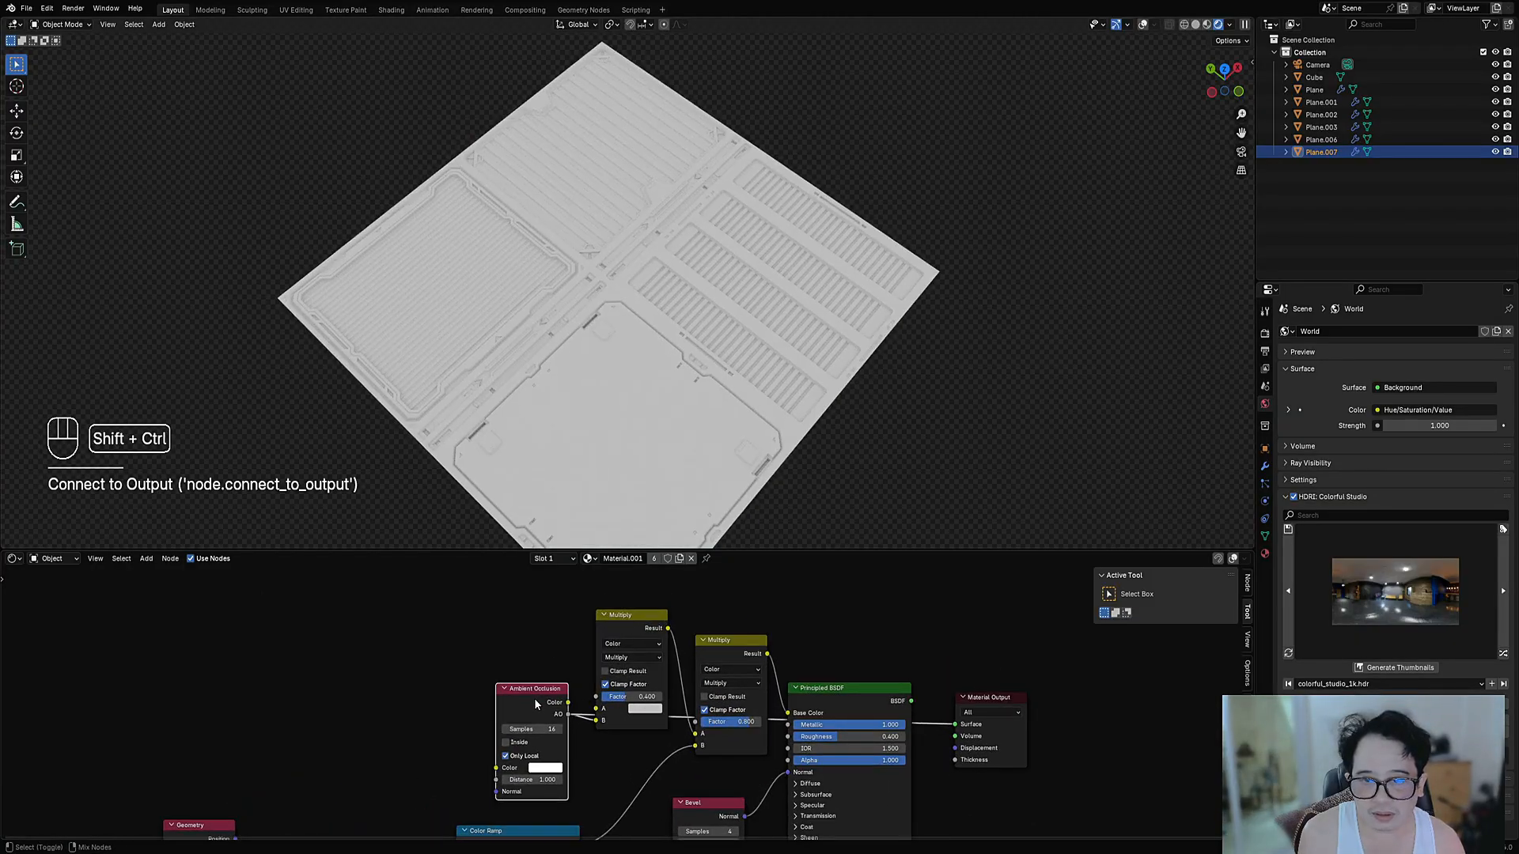
middle_drag(505, 746, 518, 623)
ctrl+shift+click(529, 728)
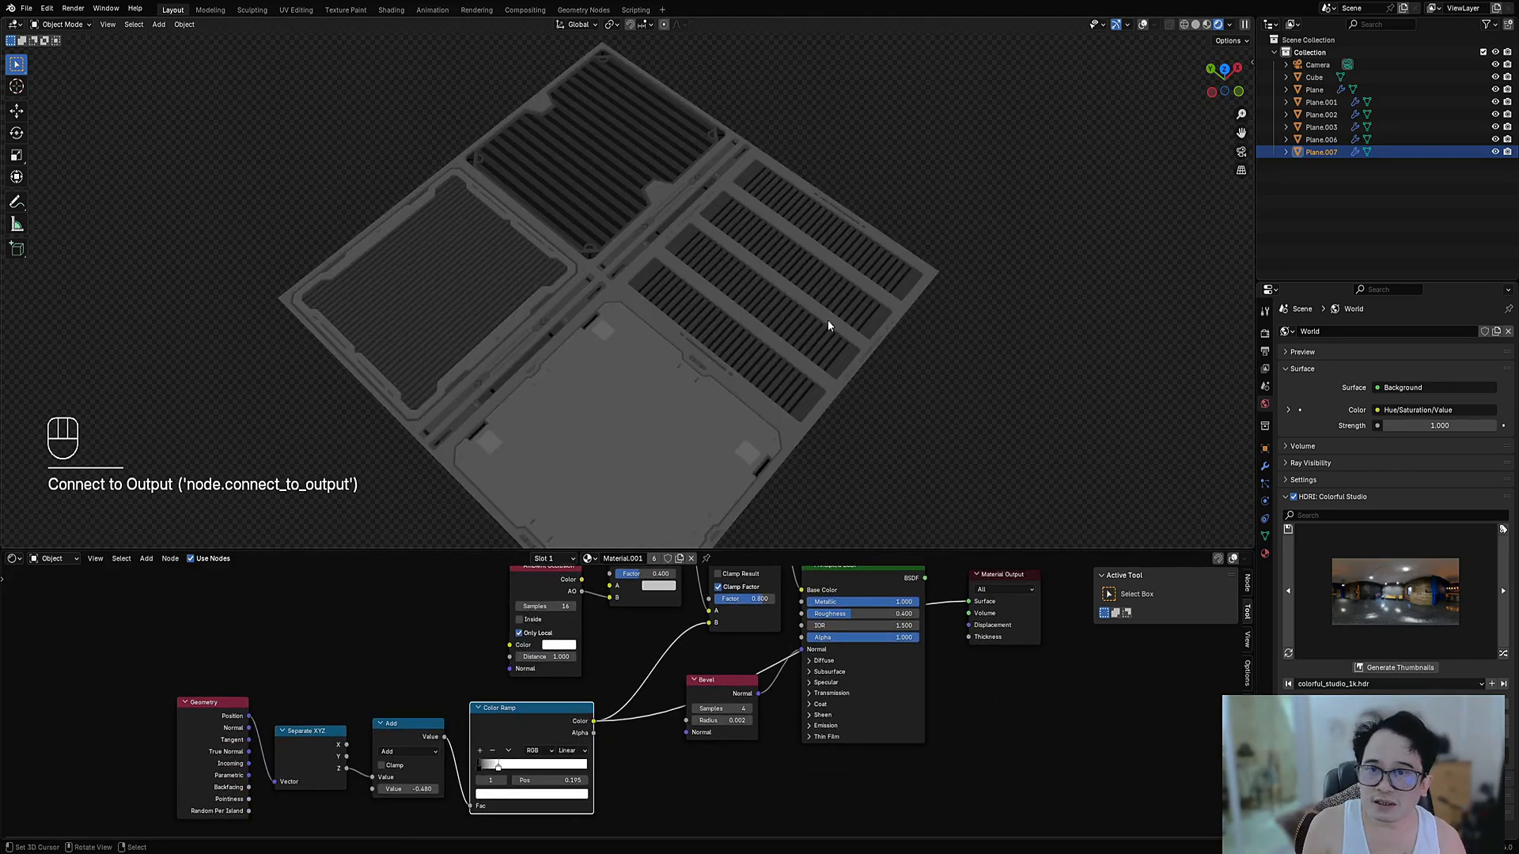
Examine the height gradient in the recessed strips between the panels, especially around the small black slot
middle_drag(827, 319, 736, 227)
scroll(783, 344, up, 4)
scroll(749, 397, up, 4)
shift+middle_drag(684, 446, 691, 346)
scroll(690, 345, up, 3)
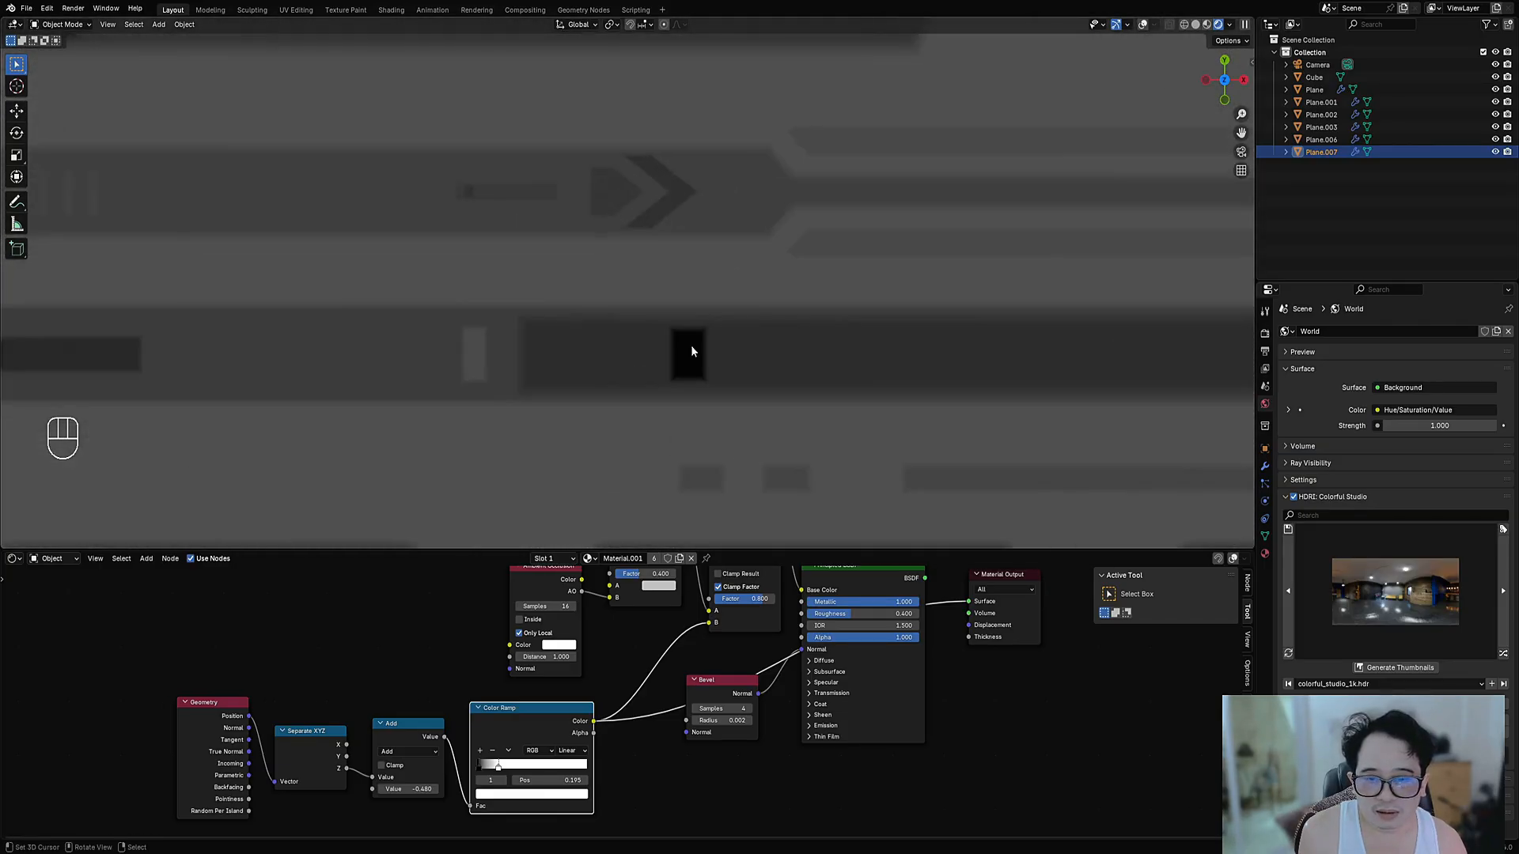
scroll(695, 324, down, 7)
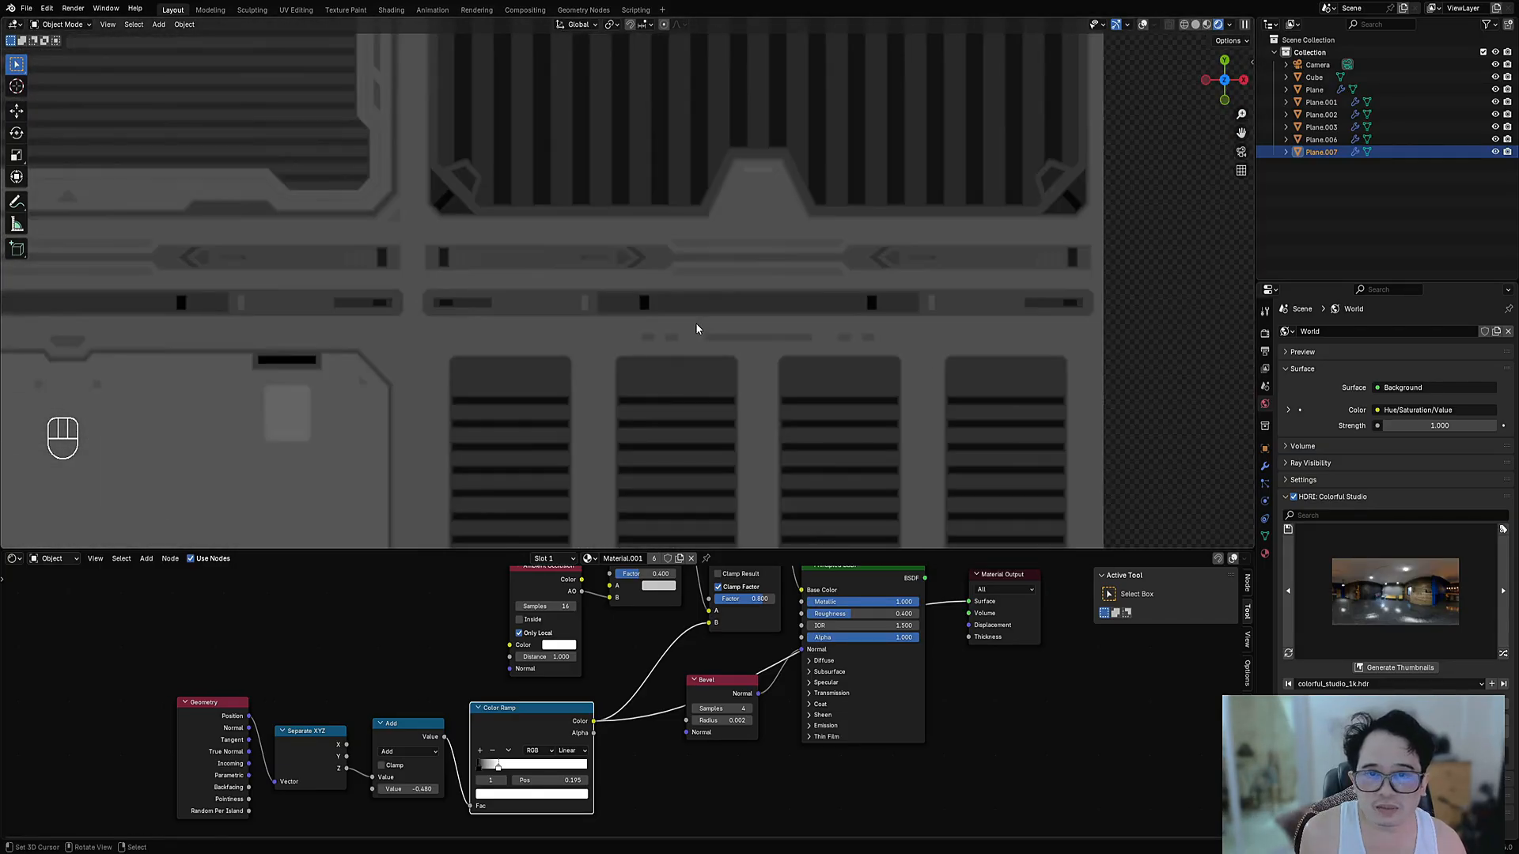
scroll(695, 325, up, 7)
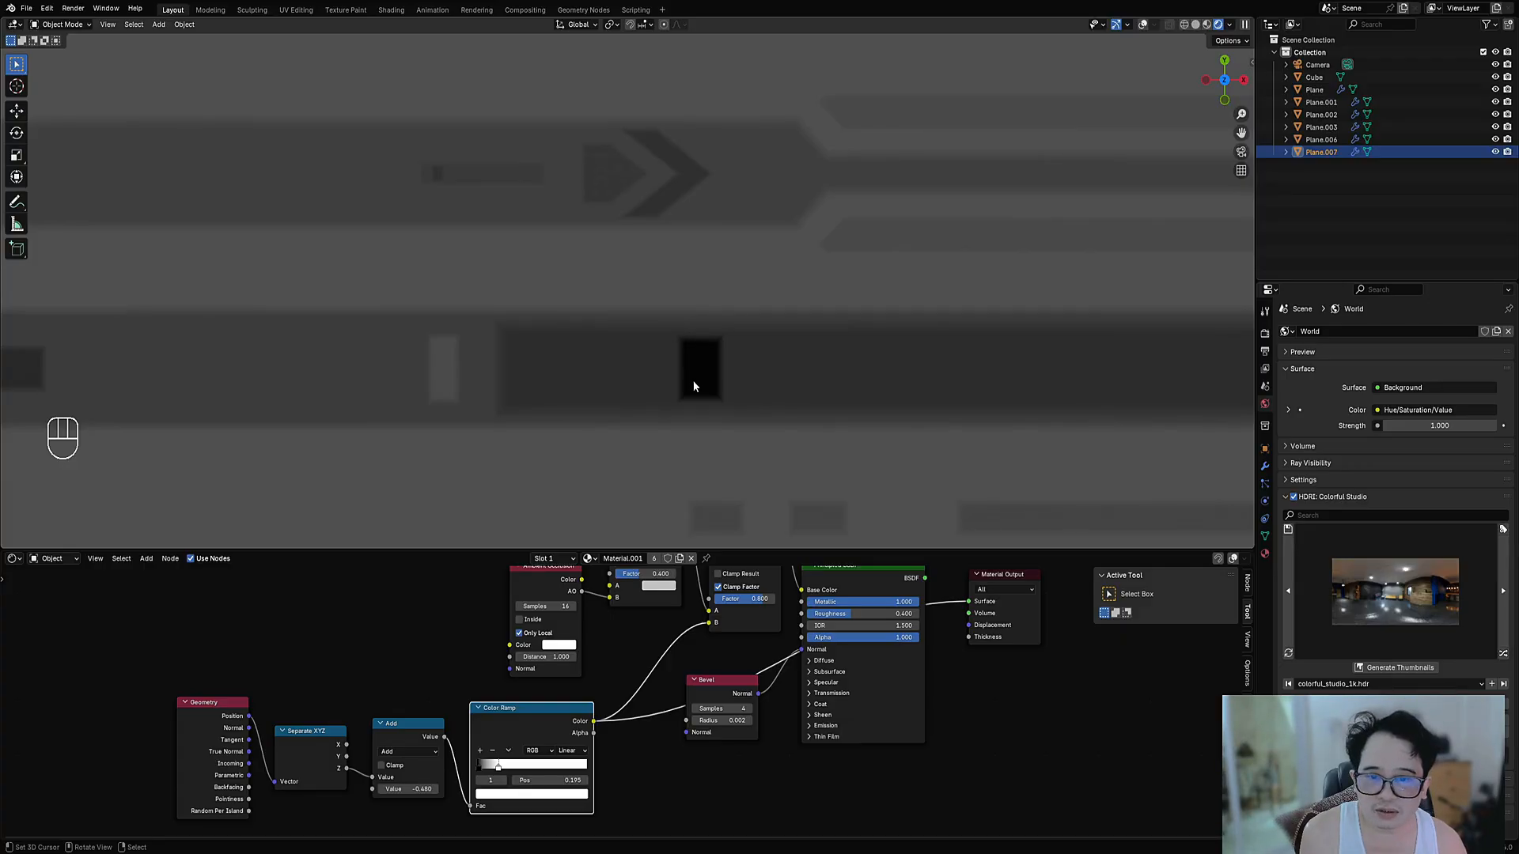
scroll(695, 364, down, 3)
middle_drag(672, 363, 719, 316)
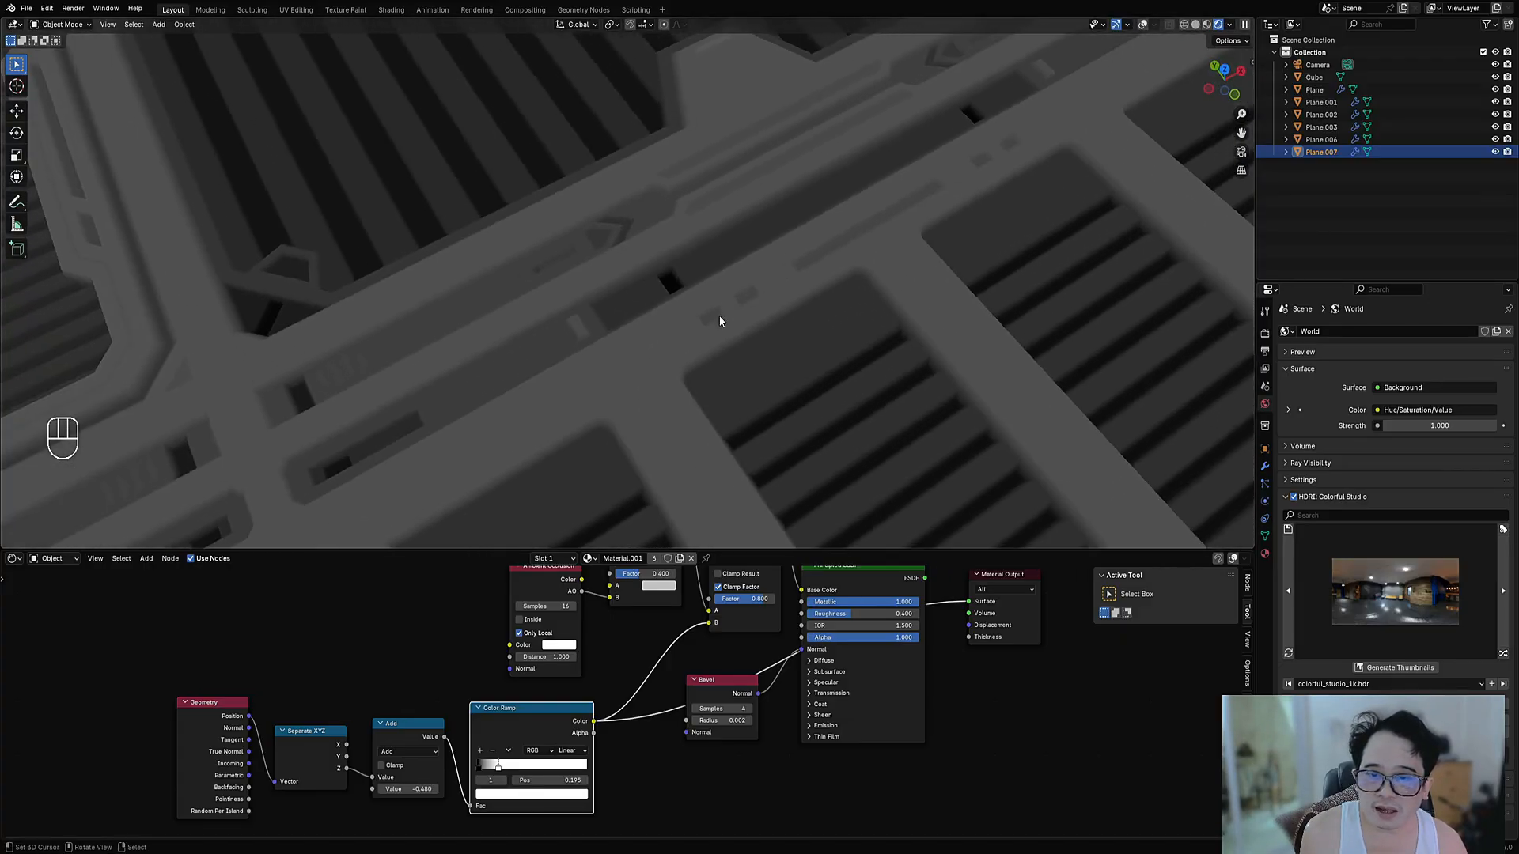
Annotate an upward arrow and an irregular line from the black slot with overlays shown, then erase both
scroll(718, 315, up, 3)
key(d)
mouse_move(698, 283)
mouse_down()
mouse_move(707, 226)
mouse_move(712, 243)
mouse_up()
key(shift+alt+z)
key(d)
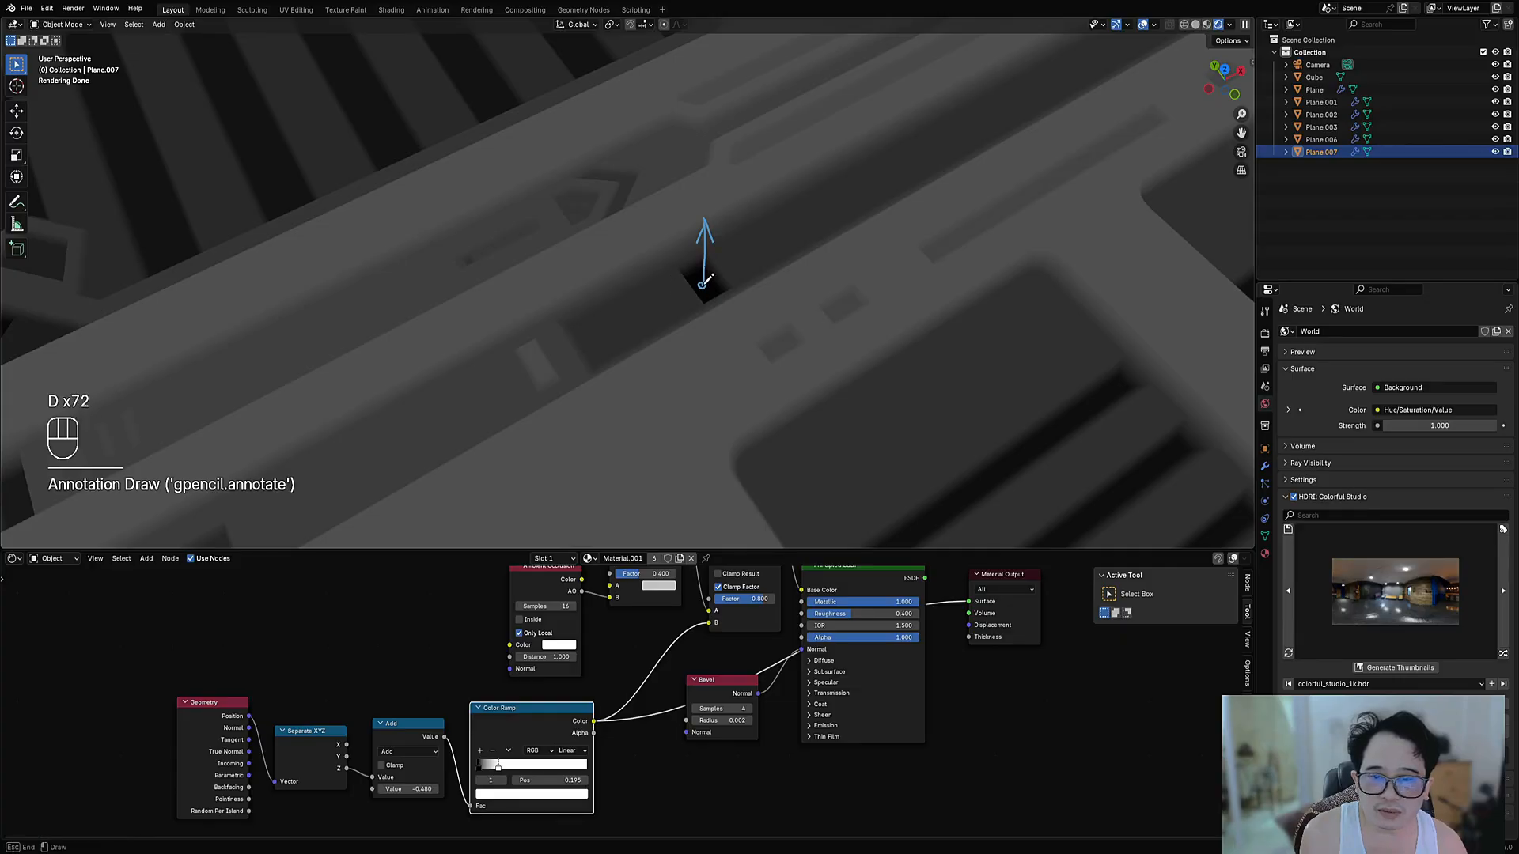
mouse_move(723, 256)
mouse_down()
mouse_move(721, 204)
mouse_move(693, 180)
mouse_up()
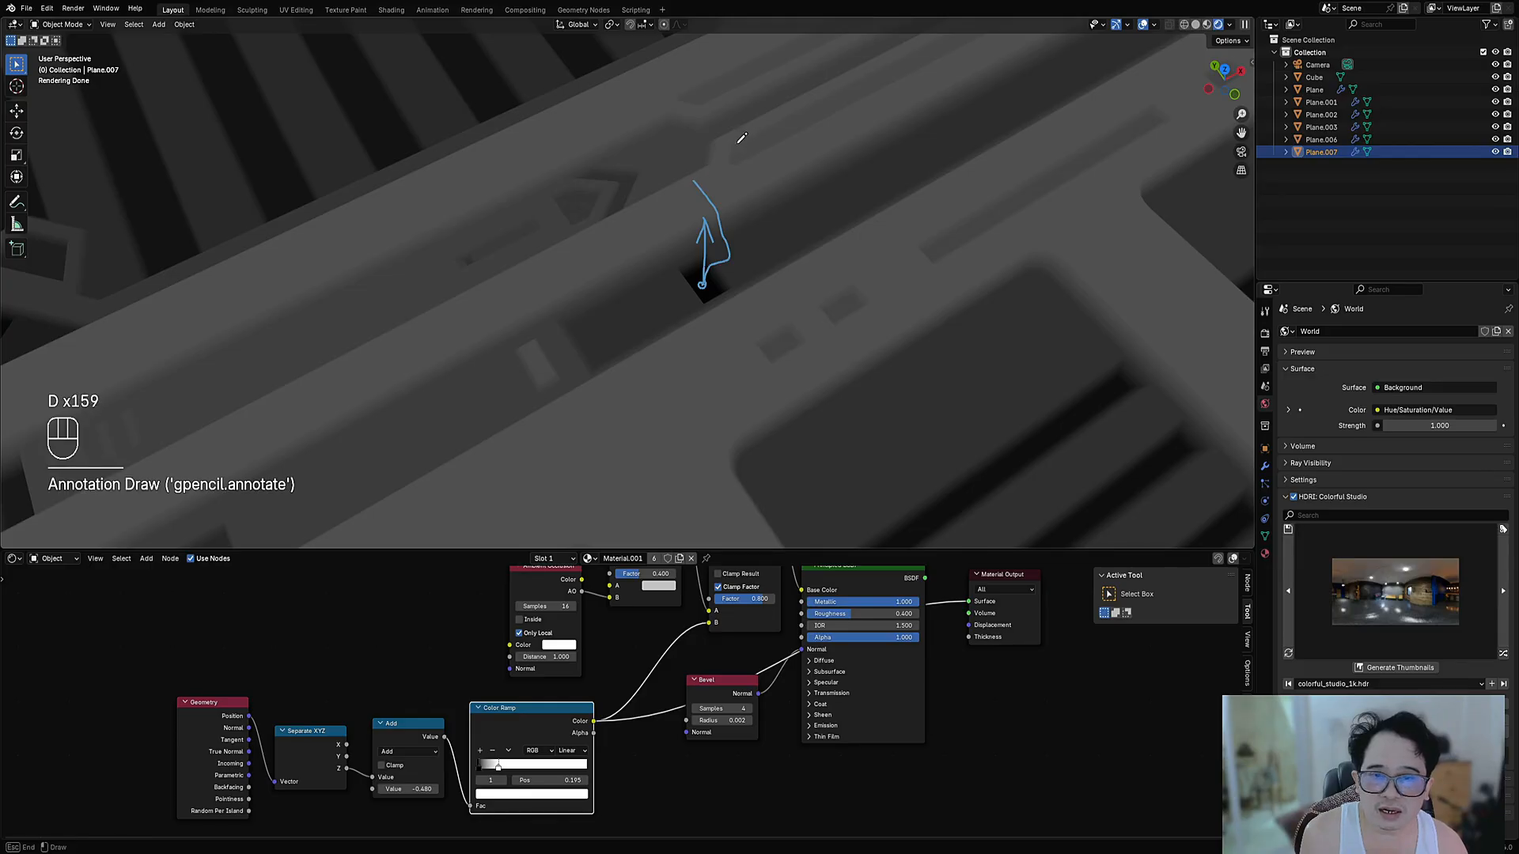
mouse_move(758, 145)
right_down()
mouse_move(851, 240)
mouse_move(873, 363)
right_up()
scroll(889, 478, down, 8)
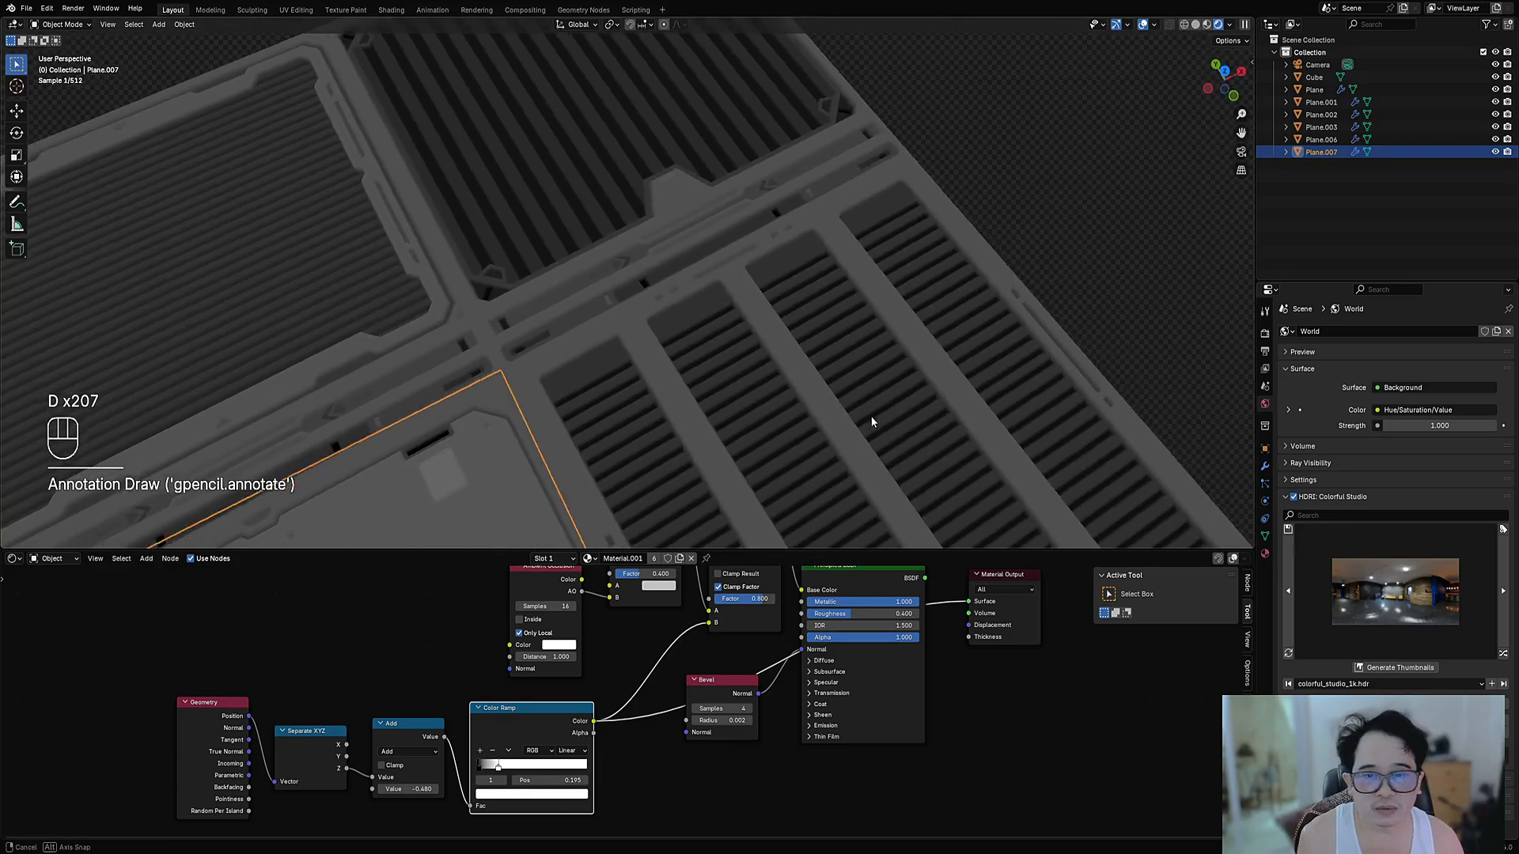
Add an Emission shader node below the Principled BSDF and link its output to the Material Output's Surface
mouse_move(869, 416)
middle_down()
mouse_move(855, 474)
mouse_move(830, 468)
mouse_move(821, 402)
mouse_move(805, 429)
mouse_move(783, 400)
middle_up()
scroll(819, 406, down, 5)
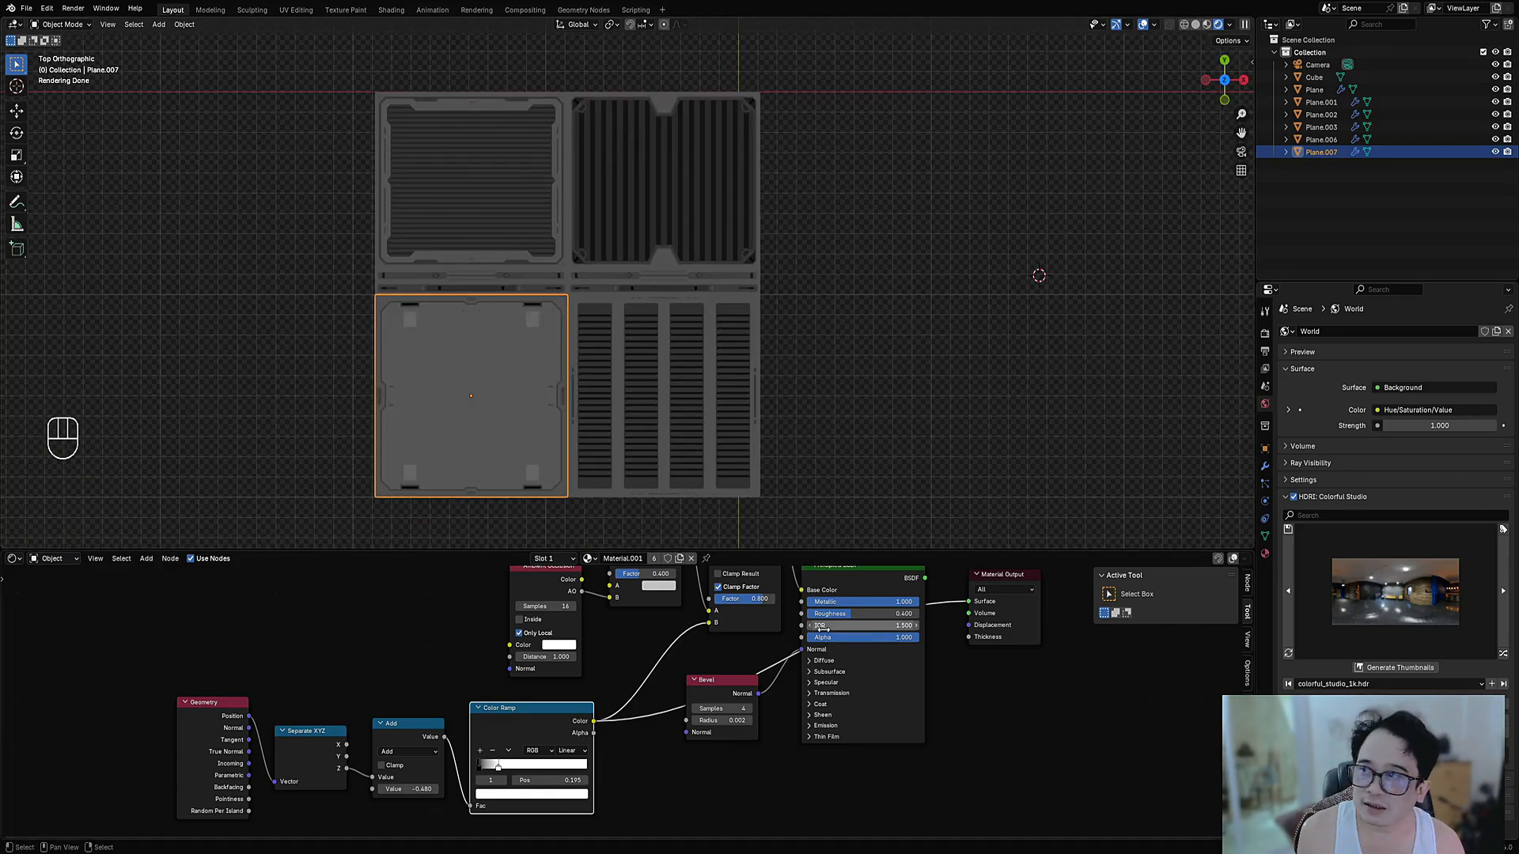
middle_drag(796, 685, 791, 785)
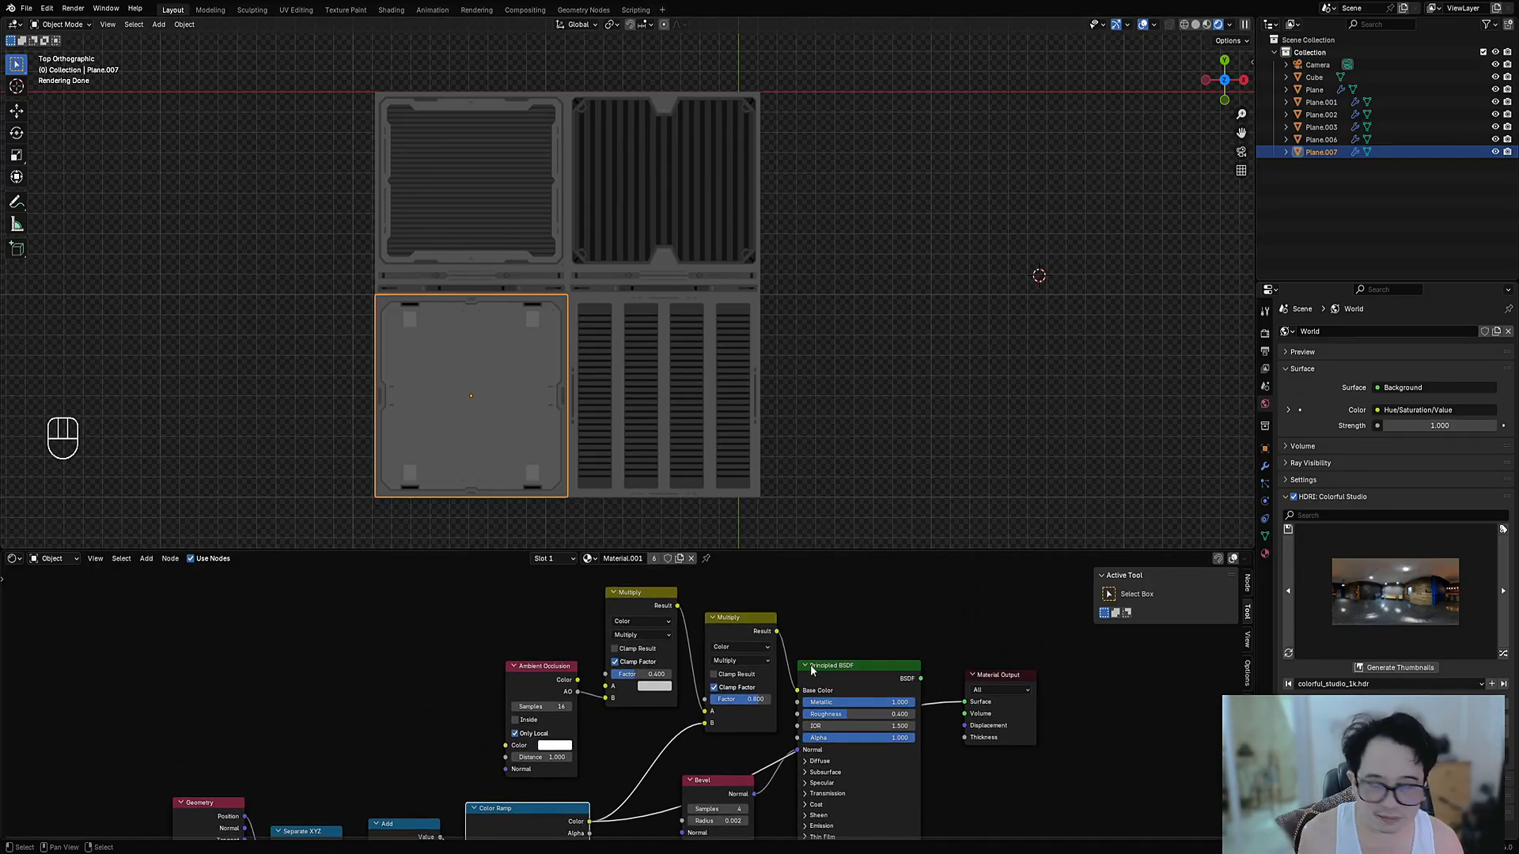
middle_drag(874, 708, 851, 581)
scroll(758, 720, down, 1)
key(shift+a)
mouse_move(704, 736)
mouse_move(675, 757)
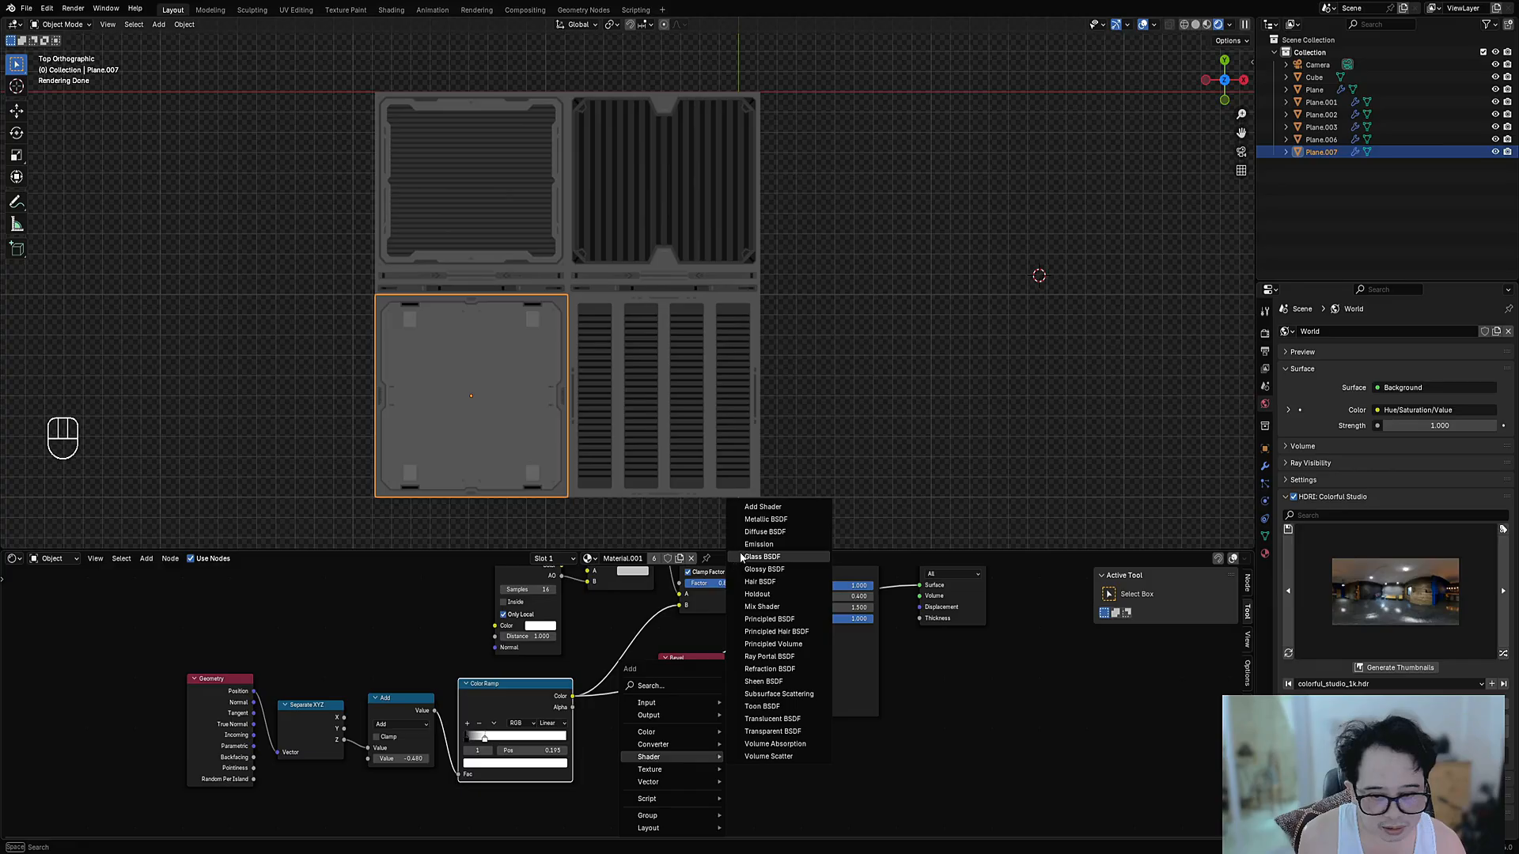
click(759, 544)
click(713, 742)
drag(780, 759, 919, 666)
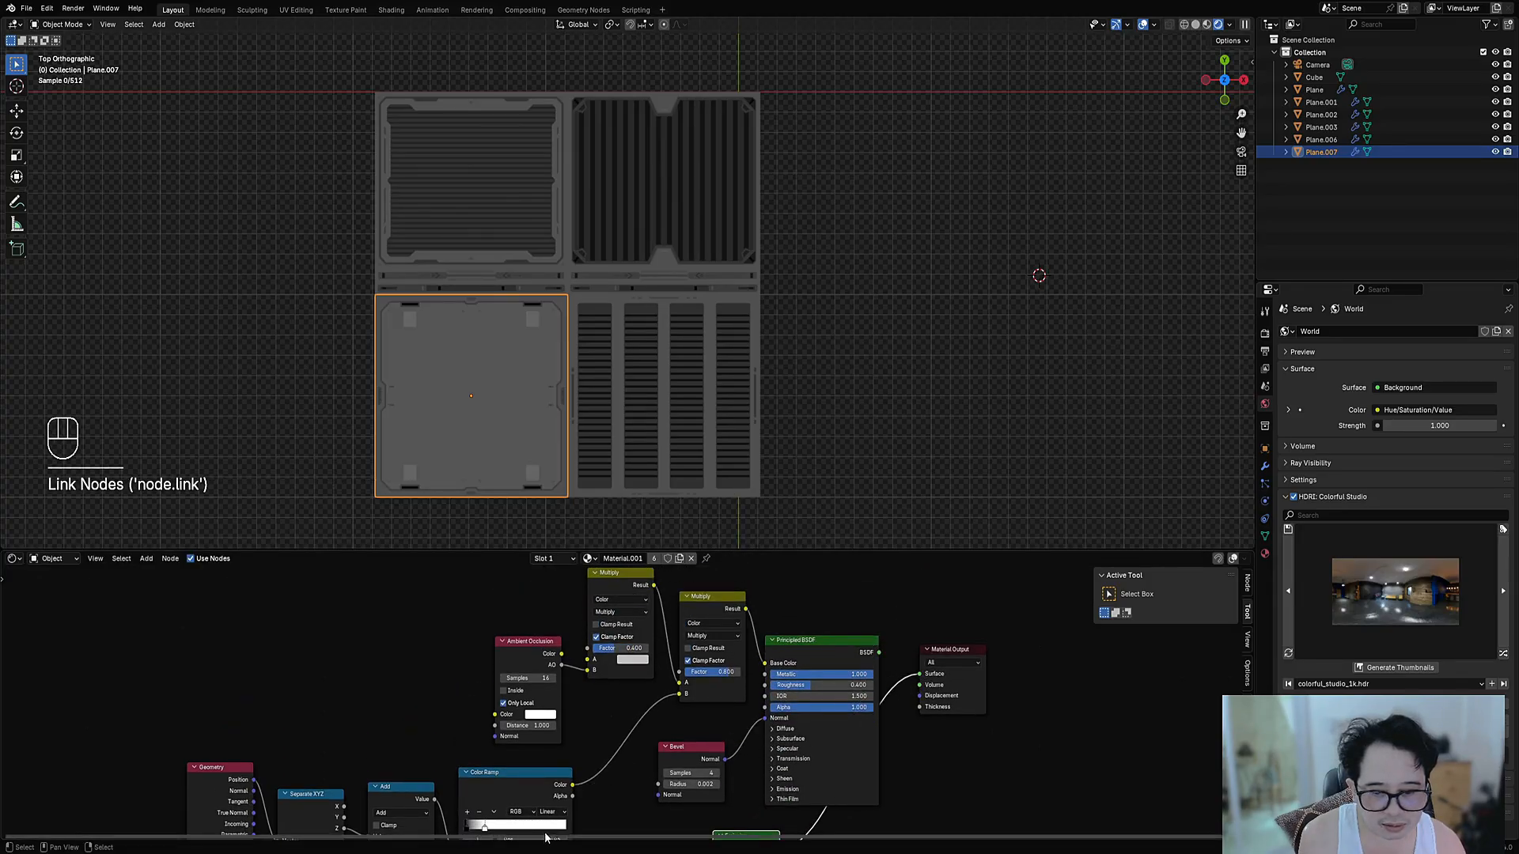
Link the Color Ramp's Color output to the Emission node's Color input and hide the viewport overlays
middle_drag(552, 787, 552, 698)
drag(572, 687, 714, 764)
scroll(791, 394, up, 4)
key(shift+alt+z)
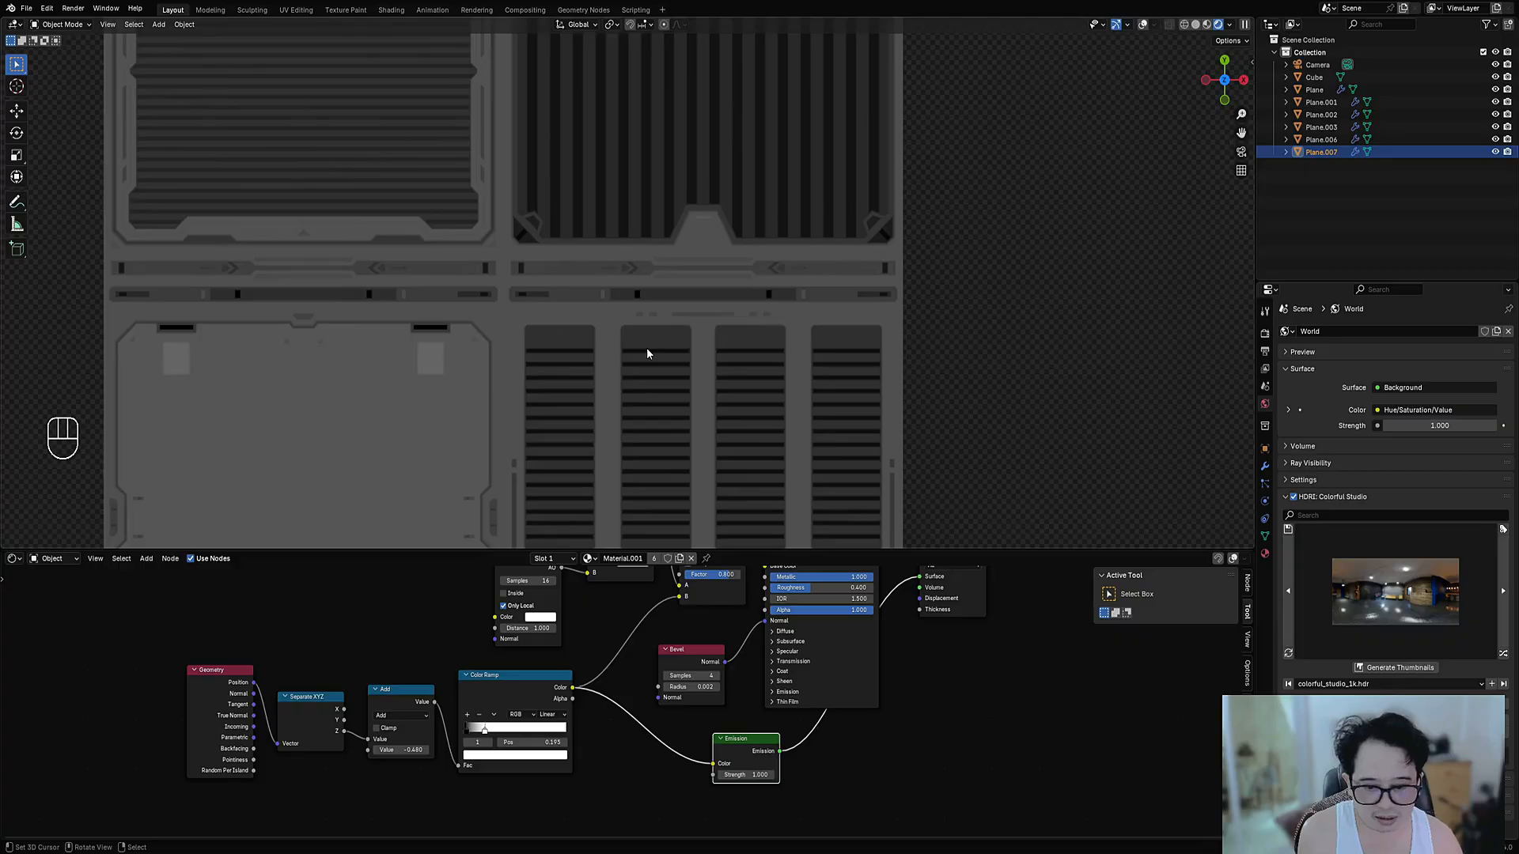
Move the Emission node slightly closer to the Color Ramp and select the Principled BSDF node
scroll(711, 736, down, 1)
drag(740, 745, 712, 743)
middle_drag(760, 661, 759, 690)
click(766, 615)
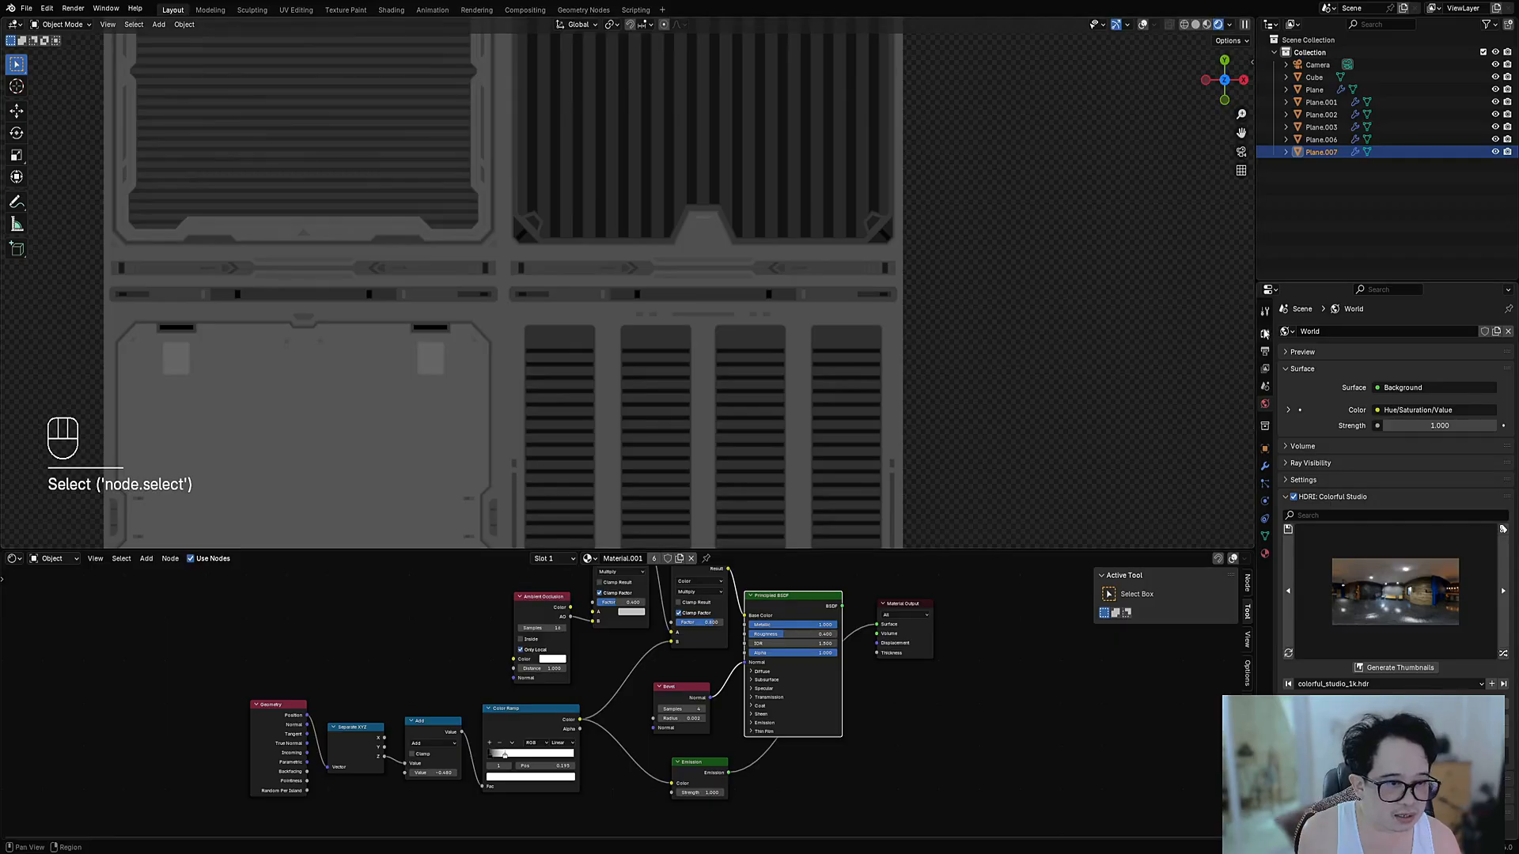
Configure the bake as Diffuse, viewed from Above Surface, with the Direct and Indirect contributions disabled
click(1263, 333)
click(1463, 534)
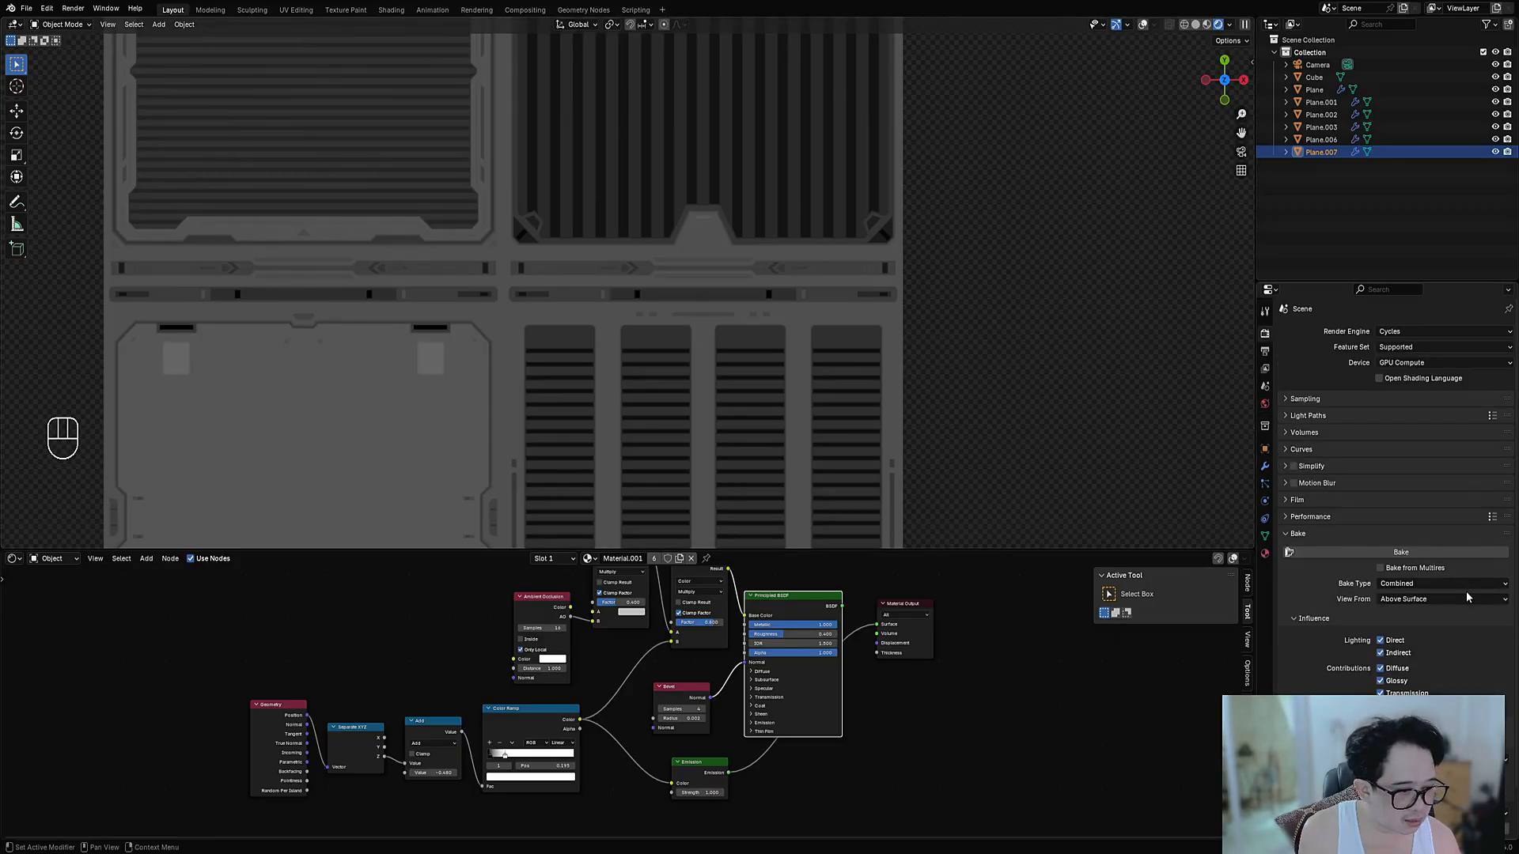
click(1464, 585)
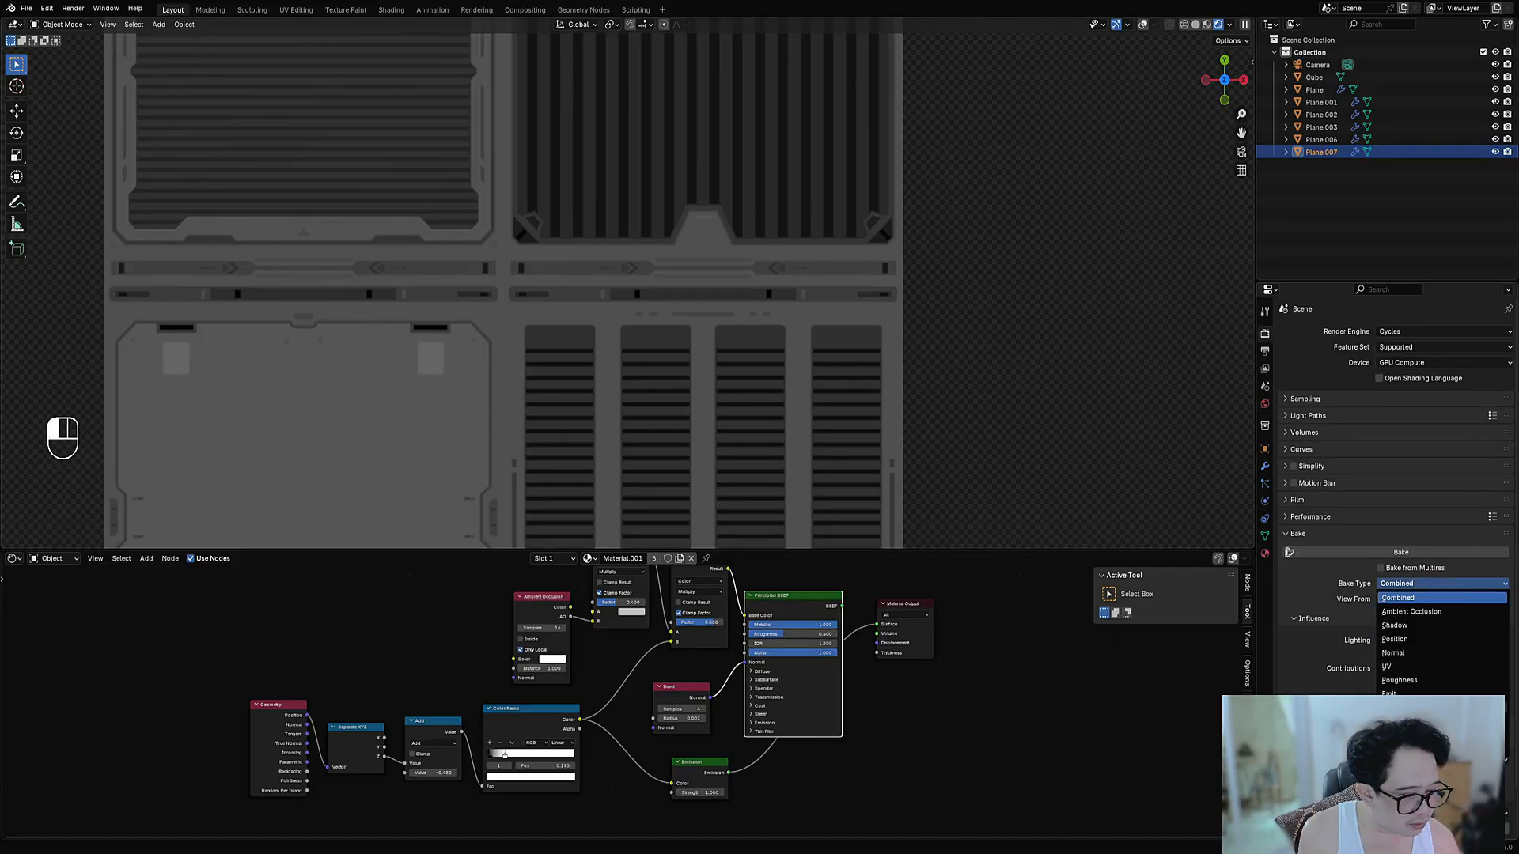
click(1416, 708)
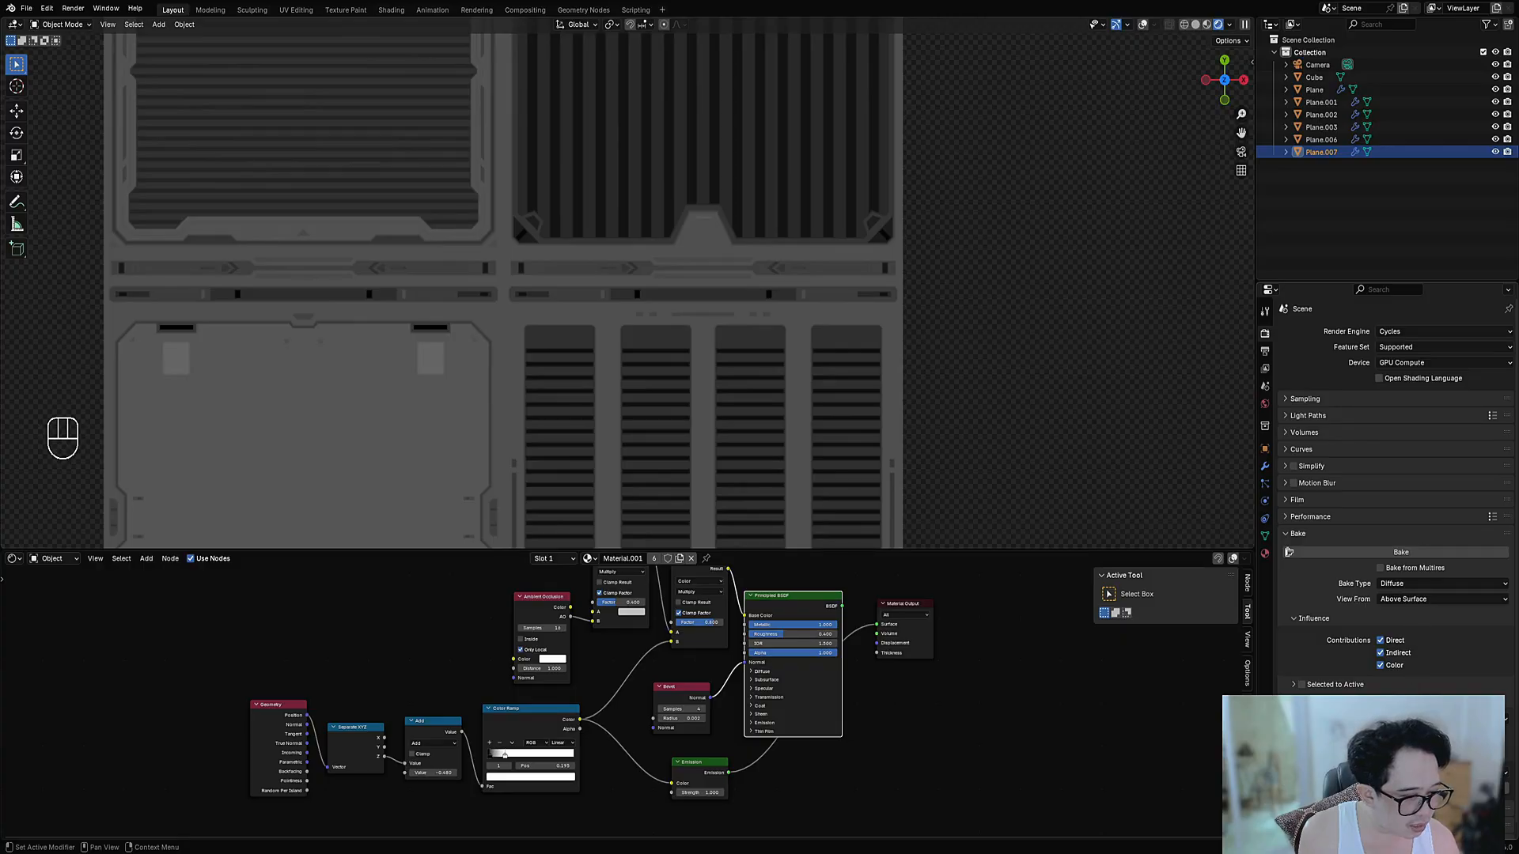
click(1416, 599)
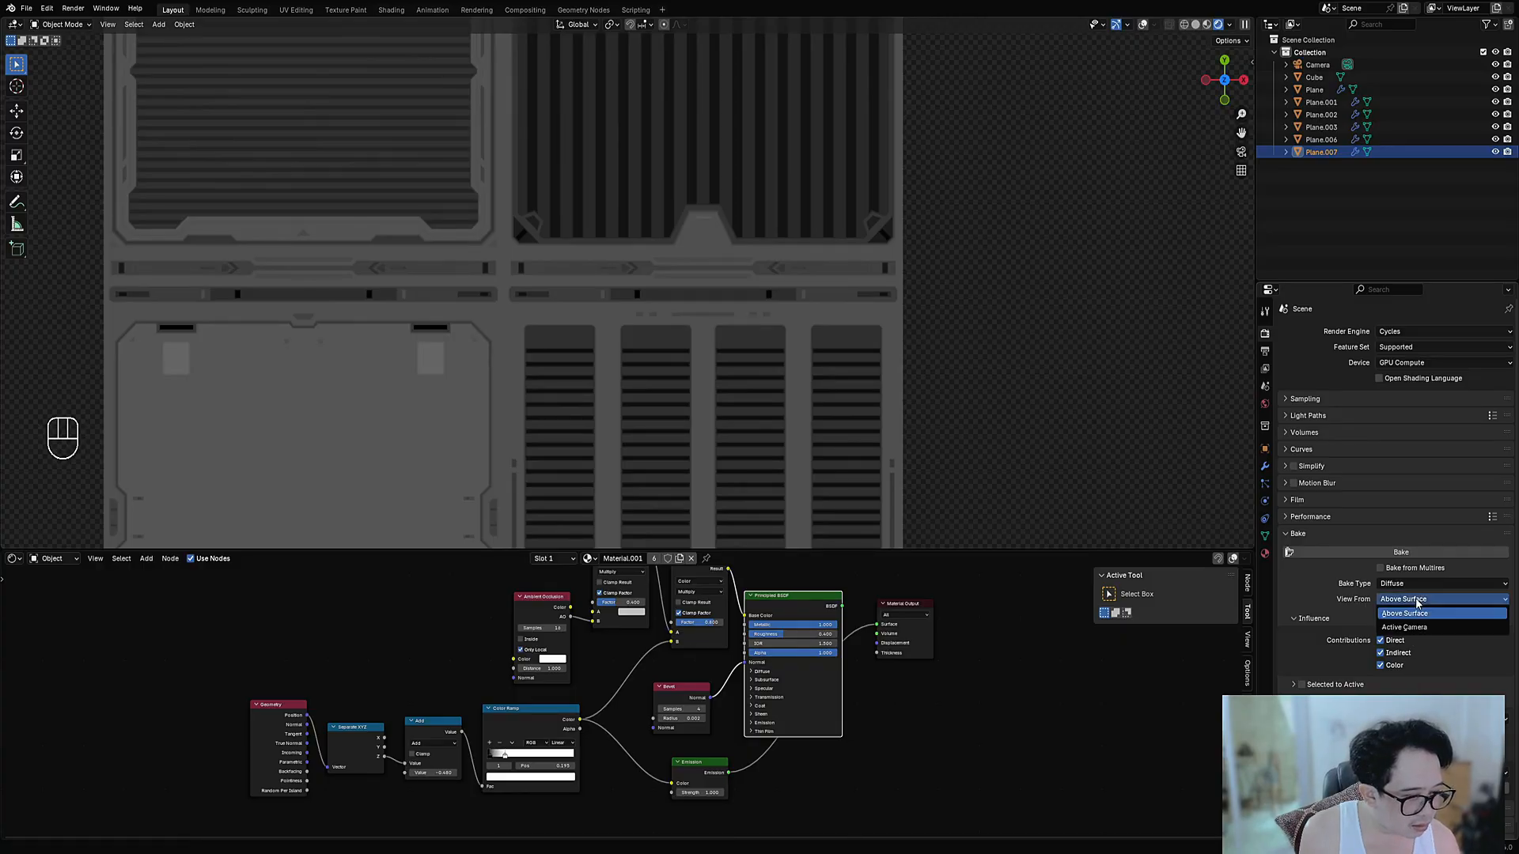
click(1413, 614)
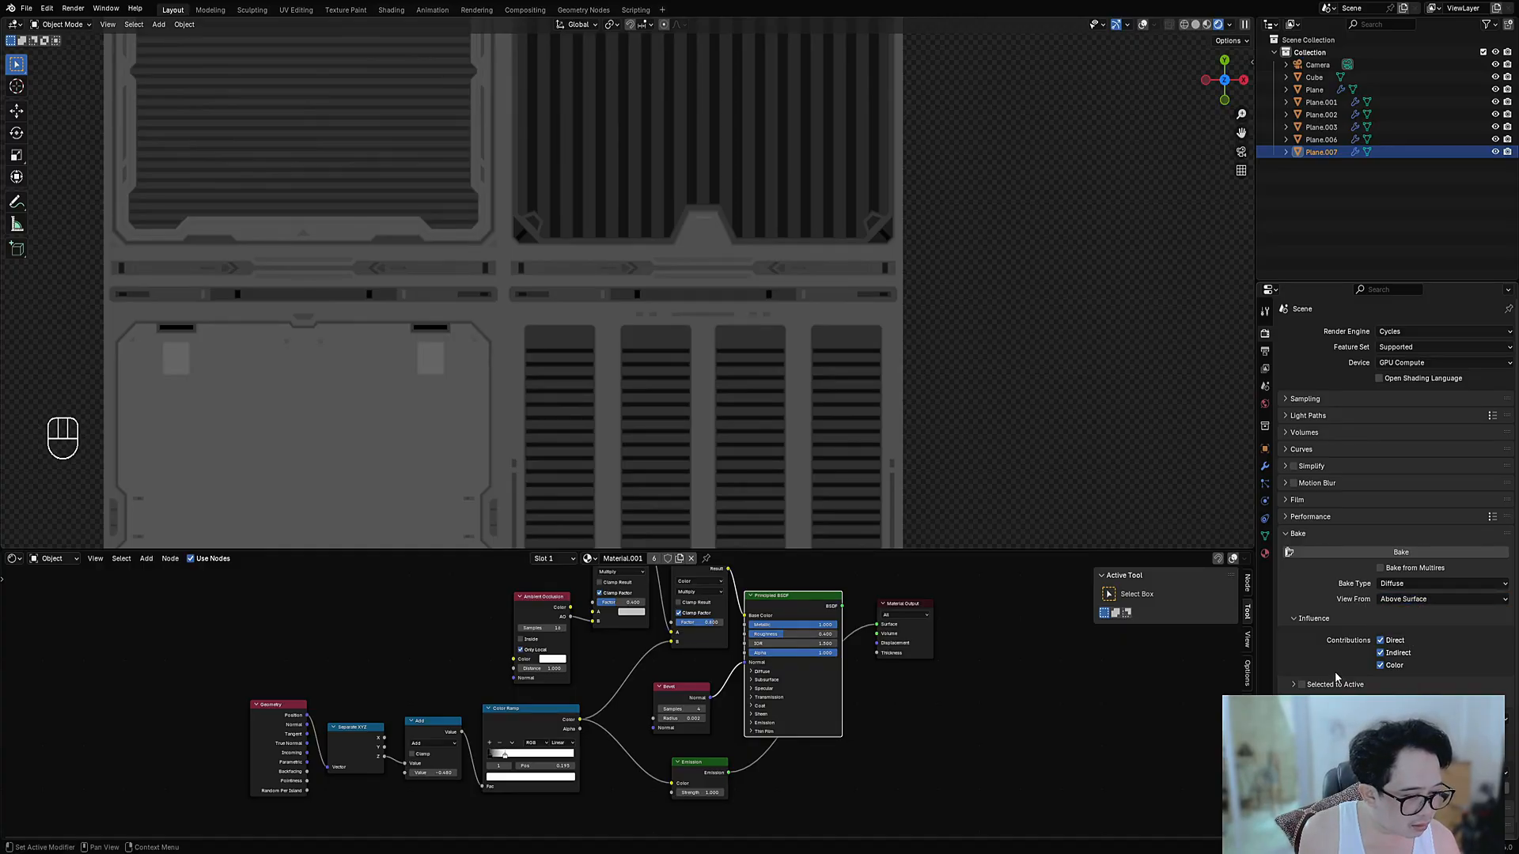
click(1381, 654)
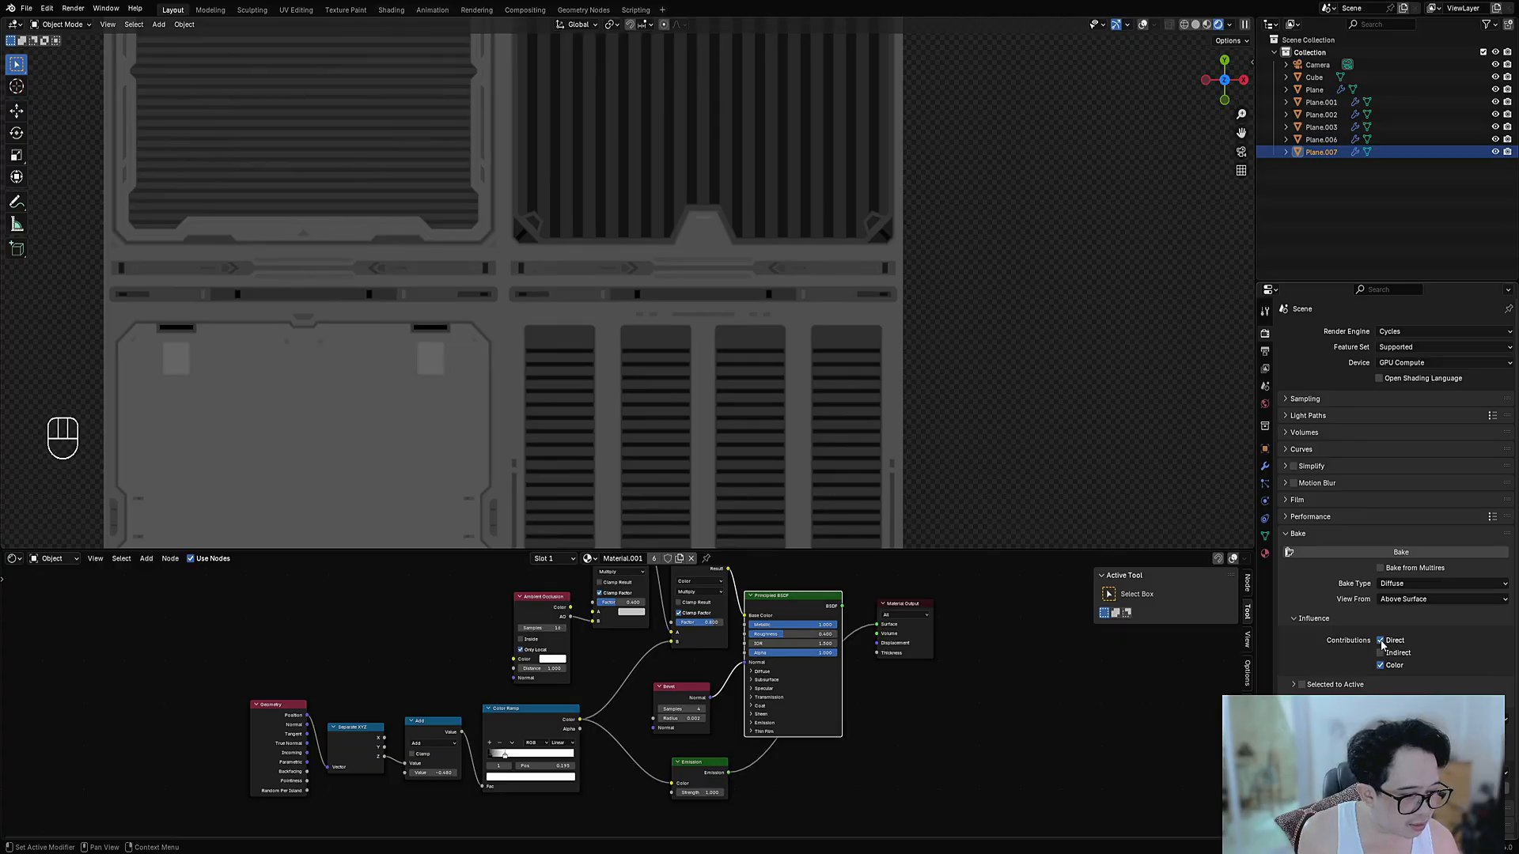
click(1381, 641)
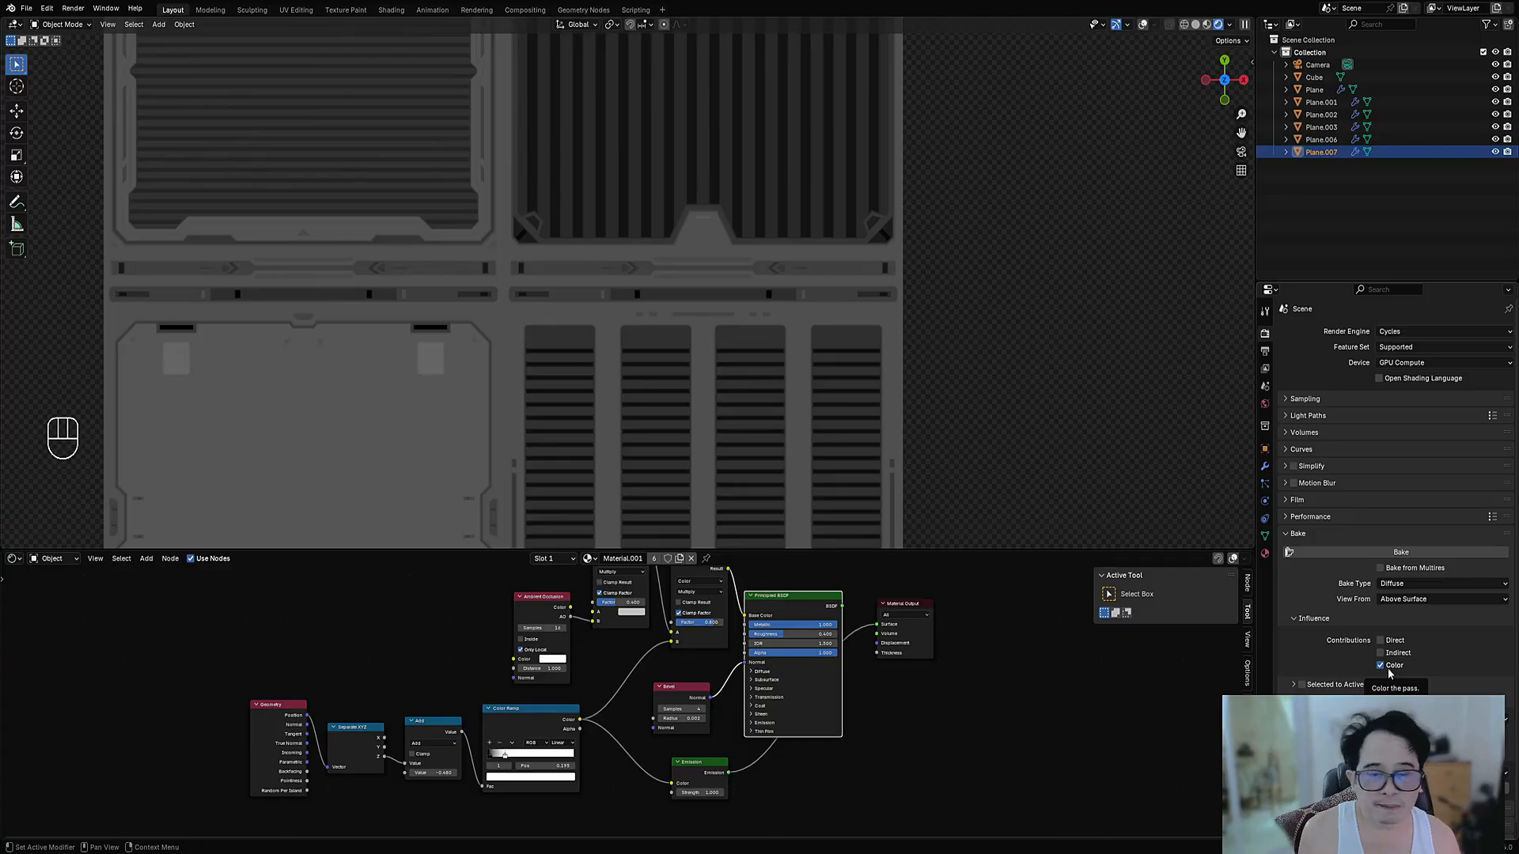
In top view with overlays shown, annotate a stepped surface profile beside the panels with direction arrows at its recess
scroll(619, 254, down, 4)
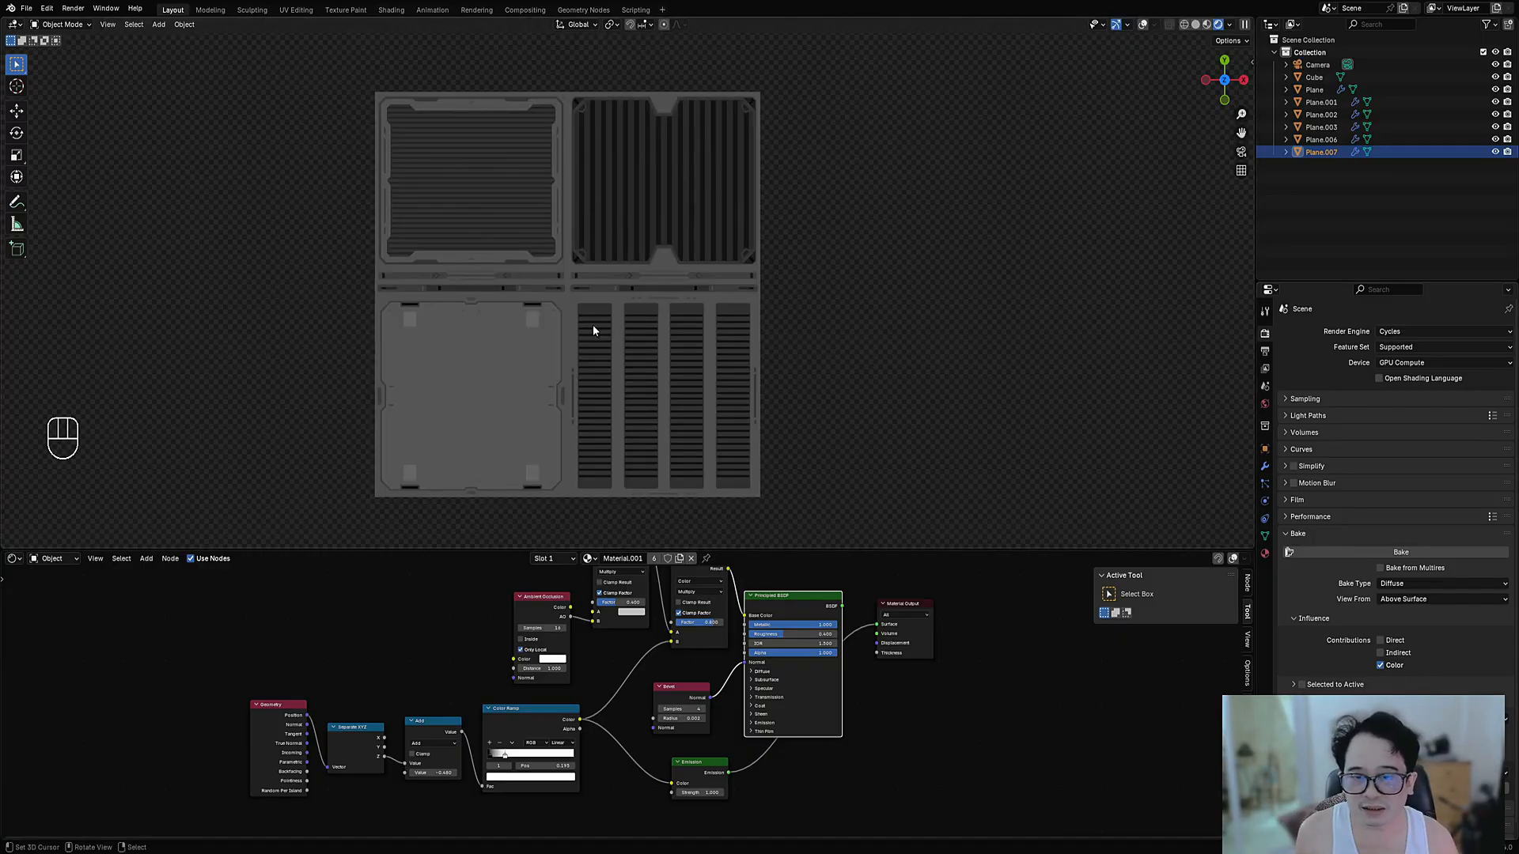
middle_drag(593, 331, 747, 329)
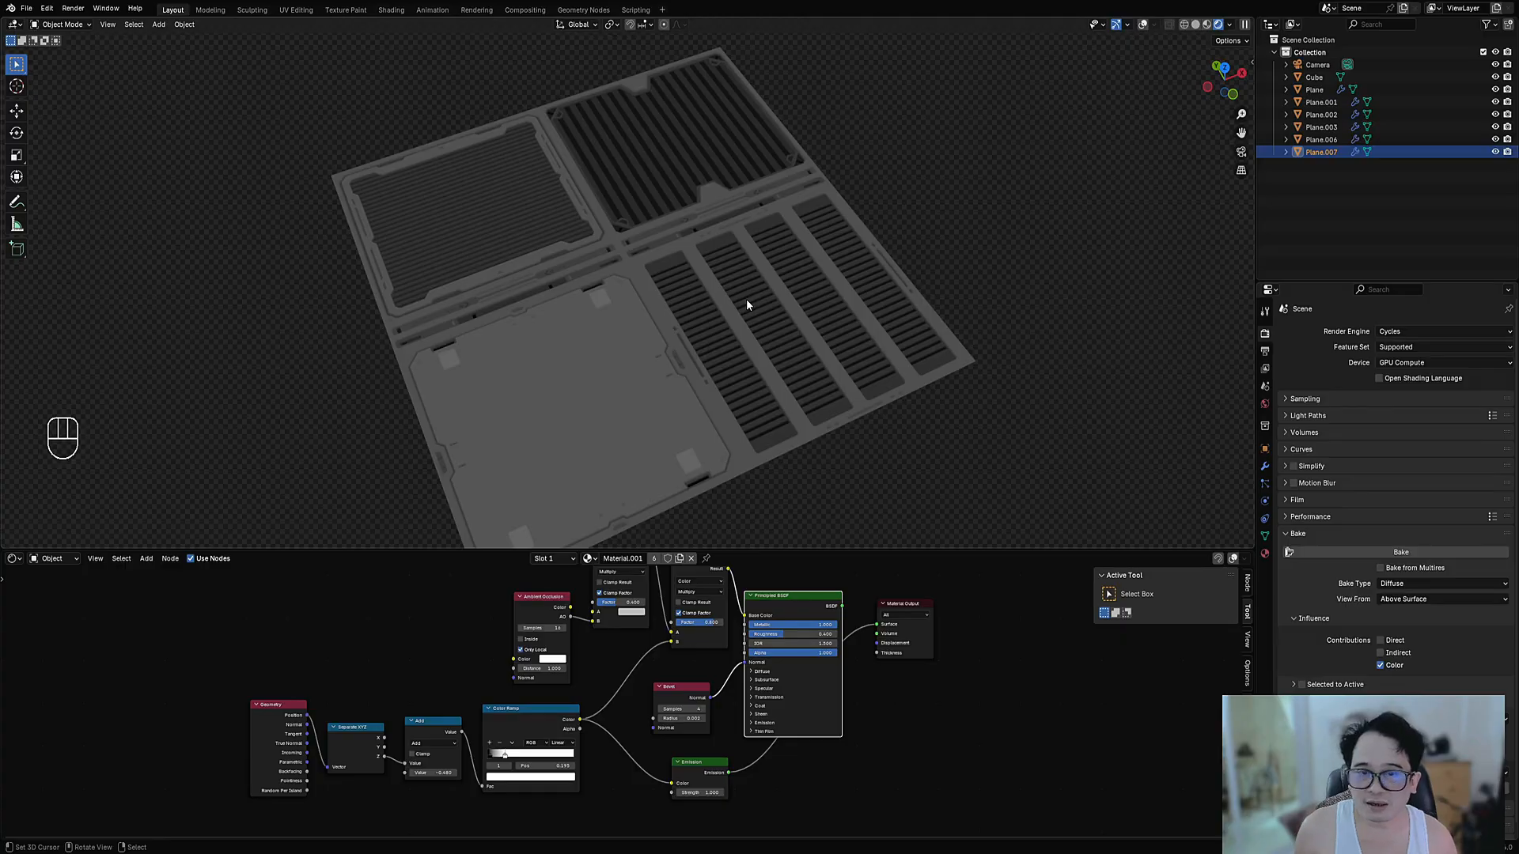
mouse_move(747, 299)
middle_down()
mouse_move(831, 264)
mouse_move(763, 329)
mouse_move(833, 348)
mouse_move(681, 311)
middle_up()
key(d)
mouse_move(636, 267)
mouse_down()
mouse_move(814, 298)
mouse_move(834, 274)
mouse_move(900, 273)
mouse_move(911, 305)
mouse_move(1004, 356)
mouse_move(1028, 409)
mouse_move(1011, 473)
mouse_up()
key(shift+alt+z)
key(d)
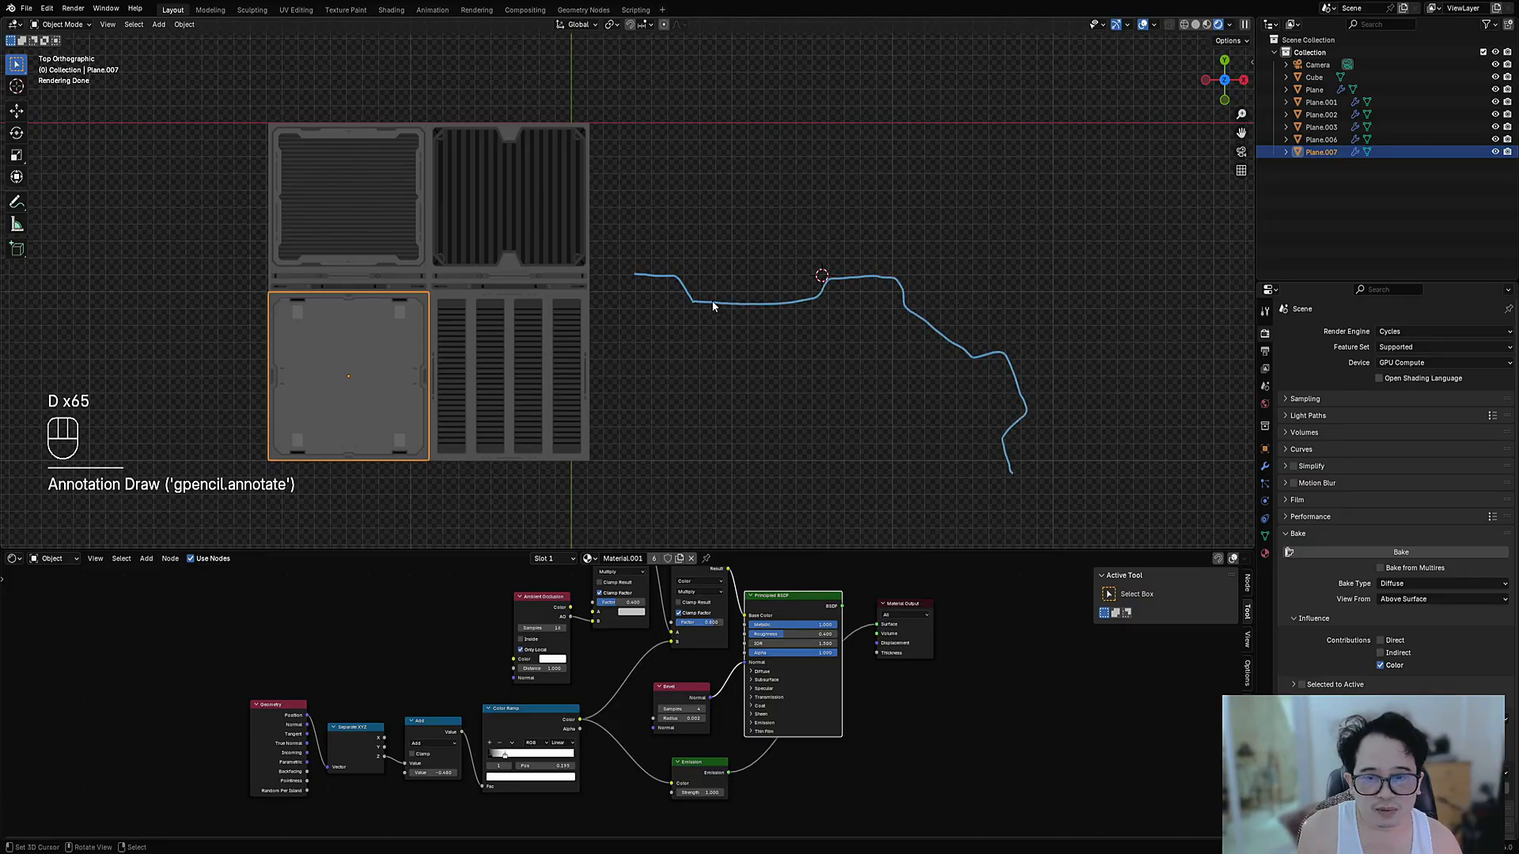
mouse_move(682, 298)
mouse_down()
mouse_move(747, 243)
mouse_move(755, 253)
mouse_up()
key(d)
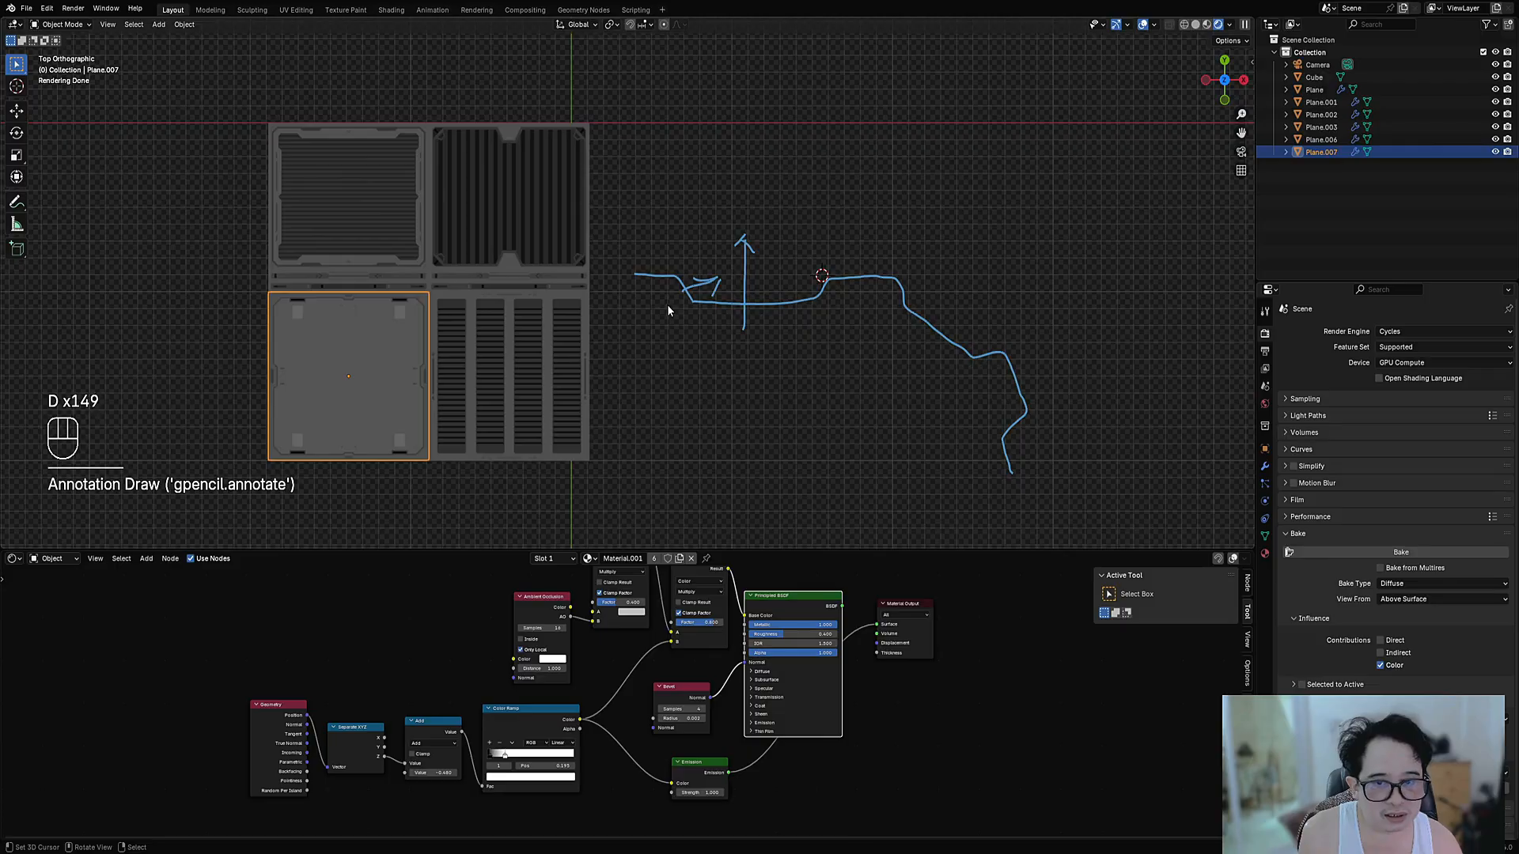
Annotate a smooth curved base line along the stepped profile and add outward direction arrows along both
mouse_move(668, 304)
mouse_down()
mouse_move(857, 297)
mouse_move(952, 325)
mouse_move(1016, 443)
mouse_move(1019, 498)
mouse_up()
mouse_move(935, 339)
mouse_down()
mouse_move(1024, 230)
mouse_move(1006, 278)
mouse_move(928, 340)
mouse_move(1000, 225)
mouse_up()
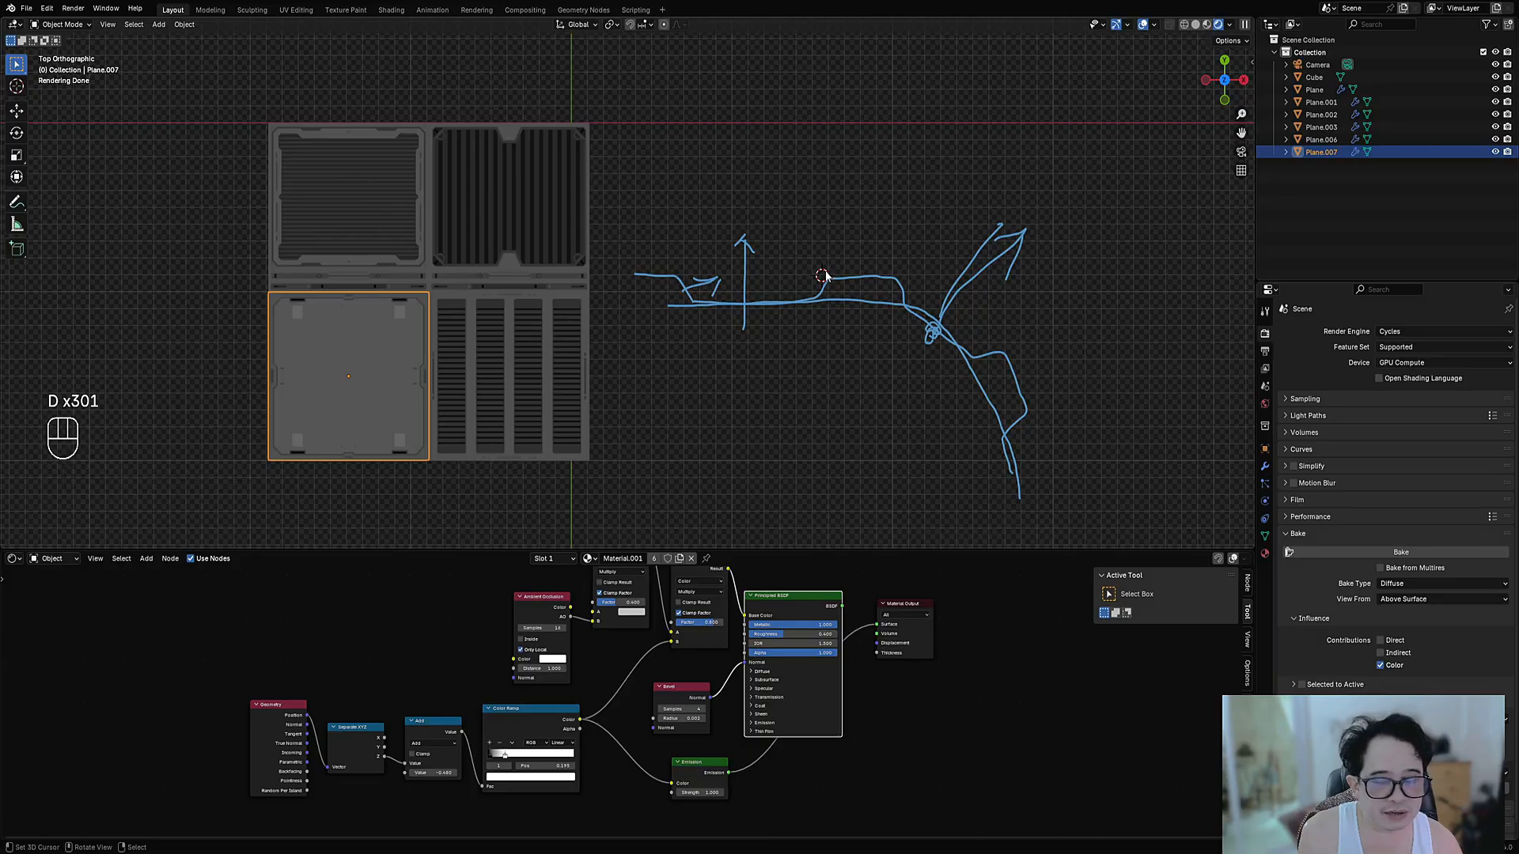
mouse_move(827, 293)
mouse_down()
mouse_move(799, 272)
mouse_move(862, 229)
mouse_up()
mouse_move(896, 294)
mouse_down()
mouse_move(962, 264)
mouse_move(954, 275)
mouse_up()
mouse_move(995, 383)
mouse_down()
mouse_move(1048, 362)
mouse_move(1032, 369)
mouse_up()
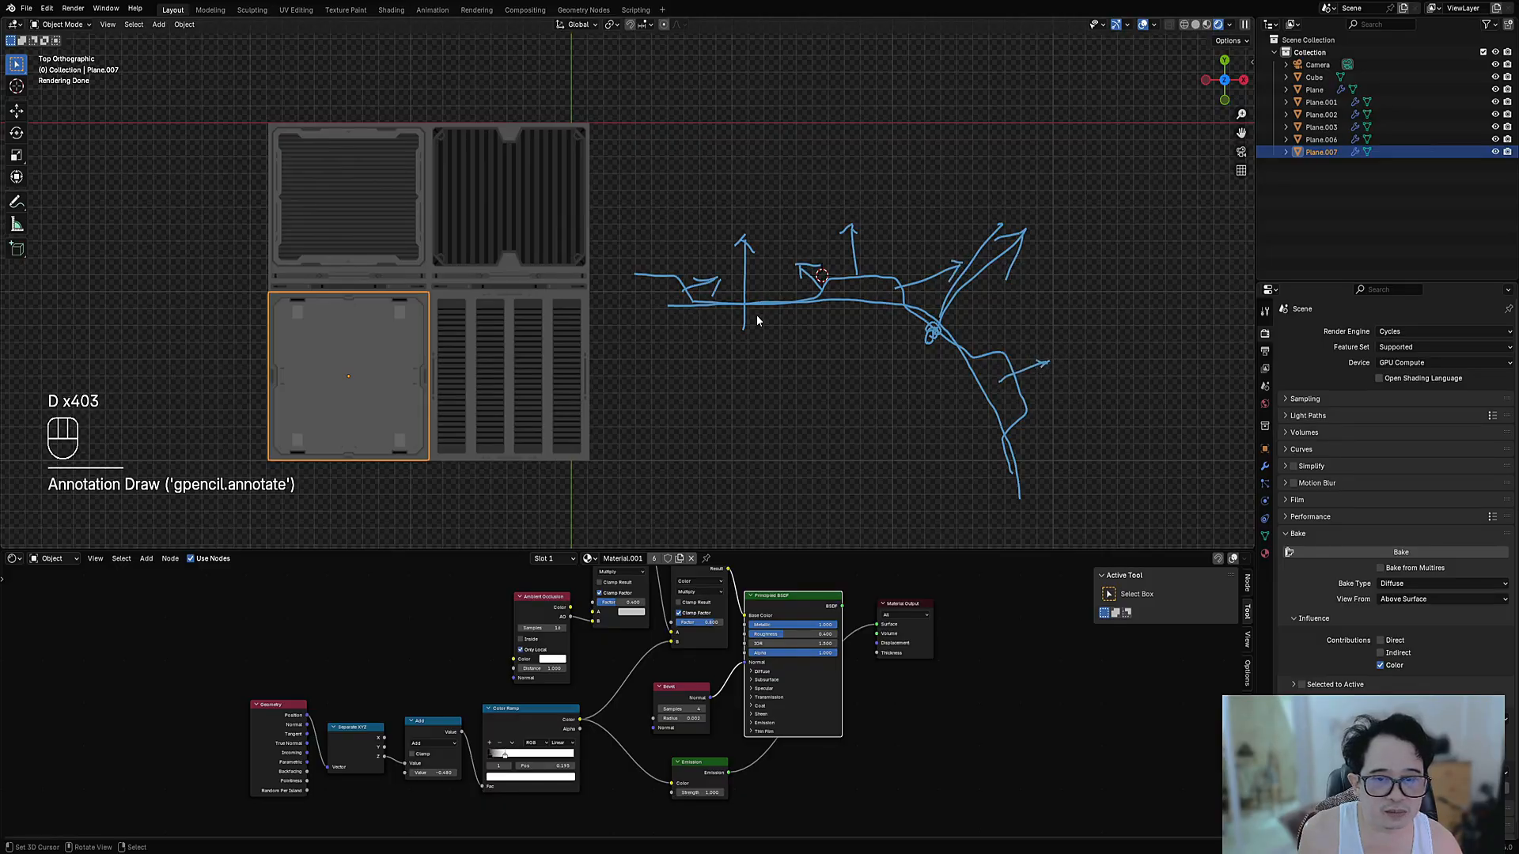
Annotate four long direction arrows perpendicular to the smooth base line, spaced from its flat section to its lower curved end
mouse_move(757, 316)
mouse_down()
mouse_move(764, 185)
mouse_move(736, 221)
mouse_move(772, 206)
mouse_up()
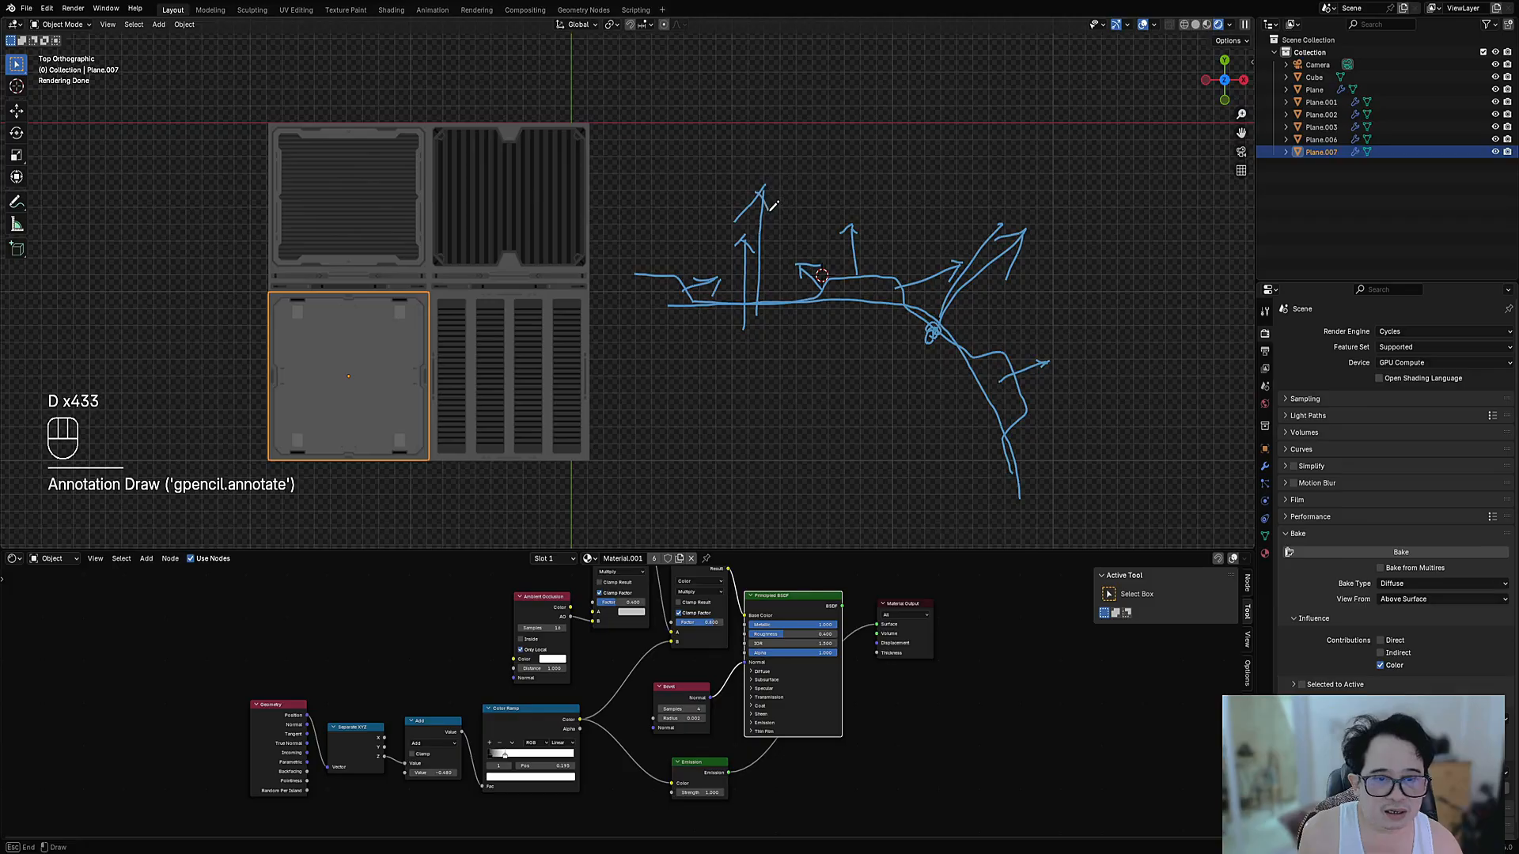
mouse_move(859, 321)
mouse_down()
mouse_move(864, 172)
mouse_move(836, 193)
mouse_move(874, 207)
mouse_up()
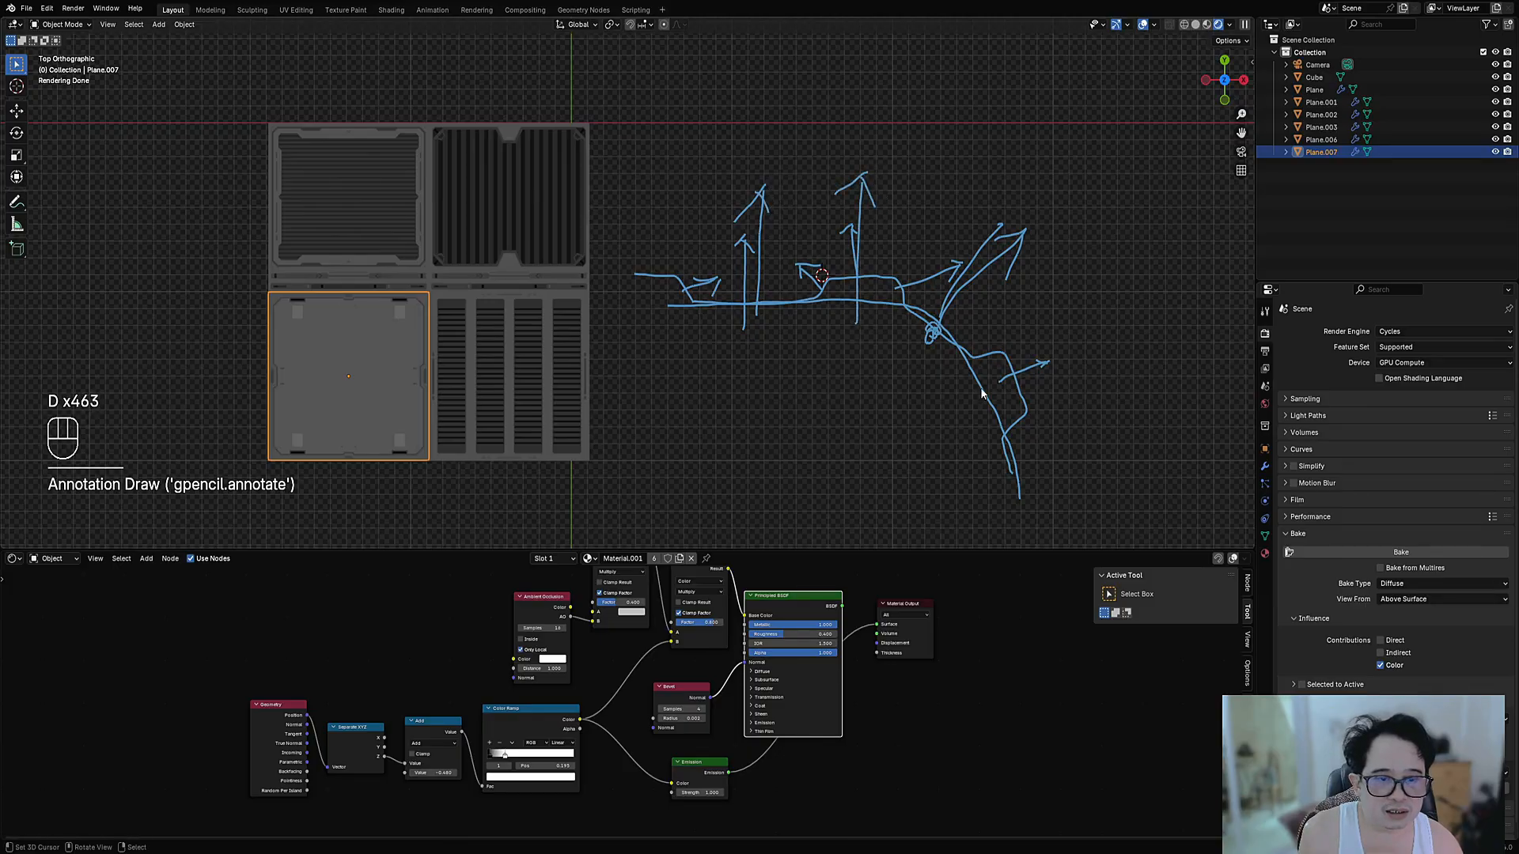
mouse_move(975, 392)
mouse_down()
mouse_move(1129, 286)
mouse_move(1094, 329)
mouse_move(1101, 307)
mouse_up()
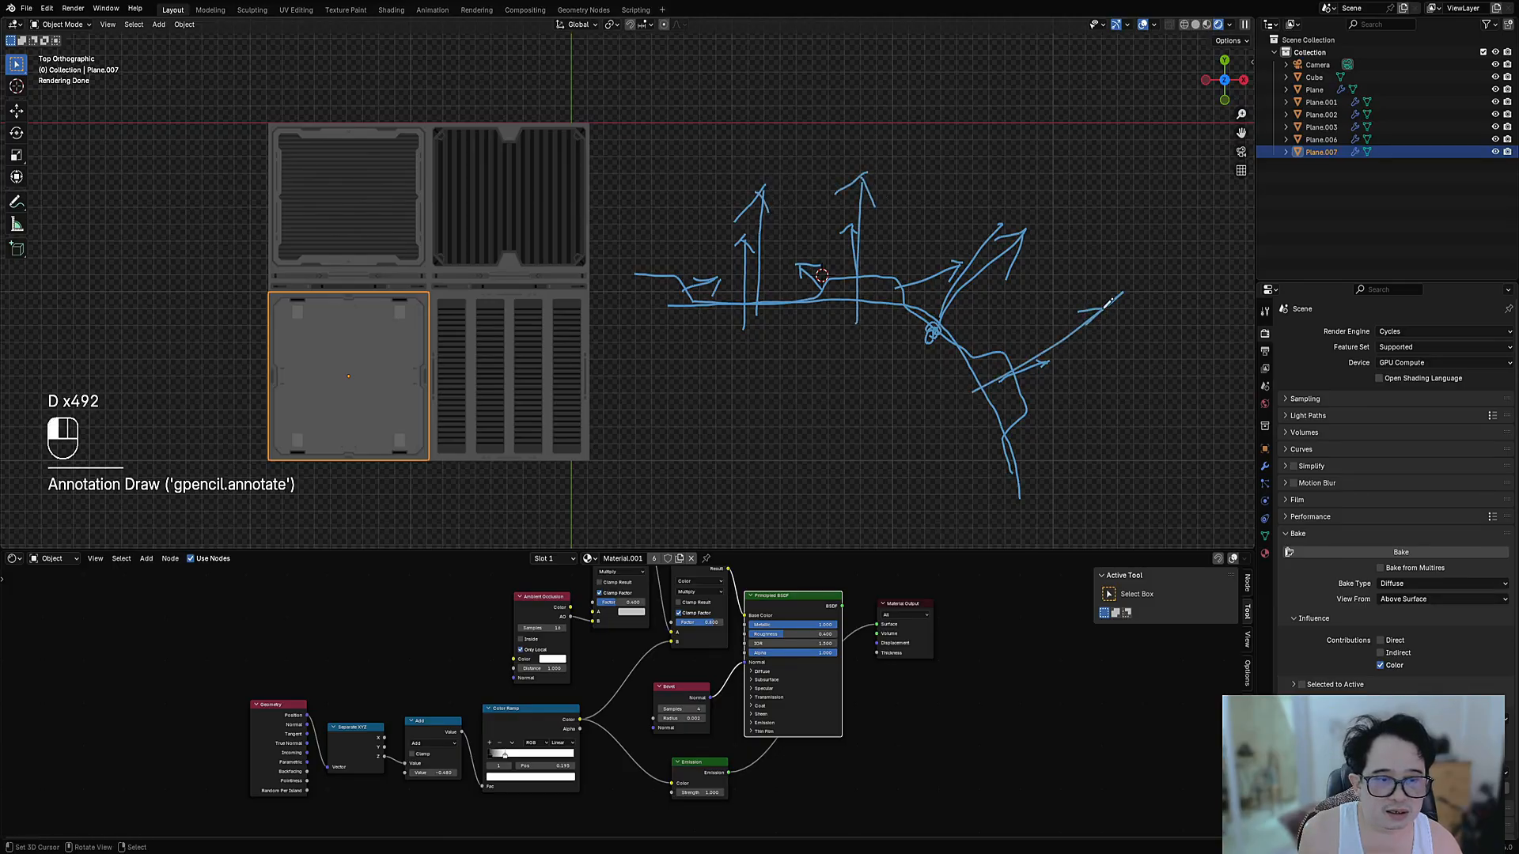
drag(991, 484, 1062, 465)
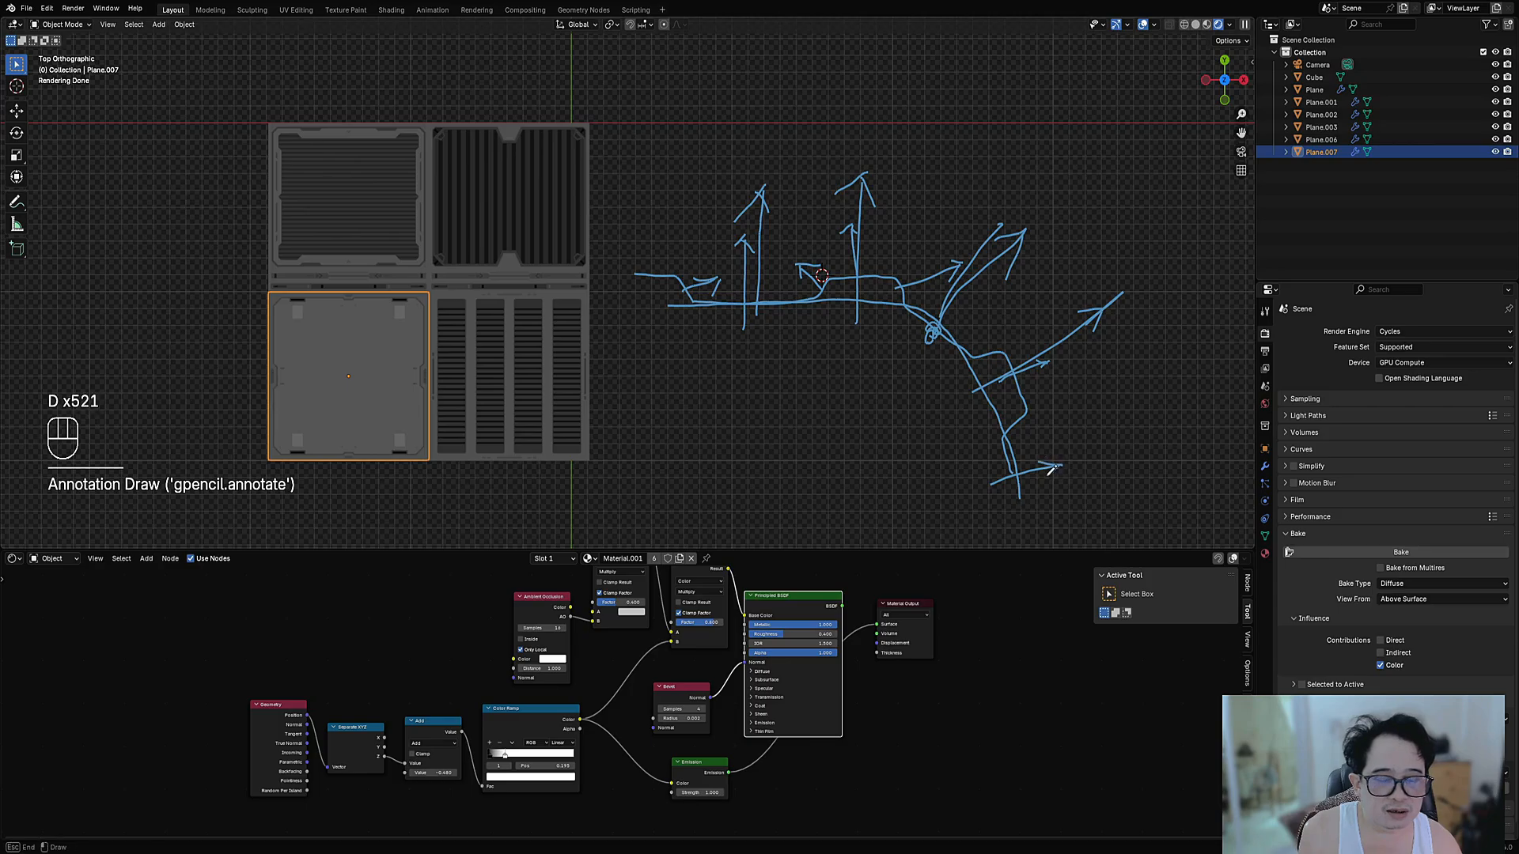
Trace over the annotated base line and raised profile, and erase all annotation strokes beside the panels
mouse_move(680, 298)
mouse_down()
mouse_move(801, 289)
mouse_move(959, 317)
mouse_move(983, 495)
mouse_up()
mouse_move(826, 286)
mouse_down()
mouse_move(816, 265)
mouse_move(832, 260)
mouse_move(899, 284)
mouse_up()
mouse_move(902, 278)
right_down()
mouse_move(993, 277)
mouse_move(1044, 298)
mouse_move(980, 346)
mouse_move(842, 206)
mouse_move(830, 356)
right_up()
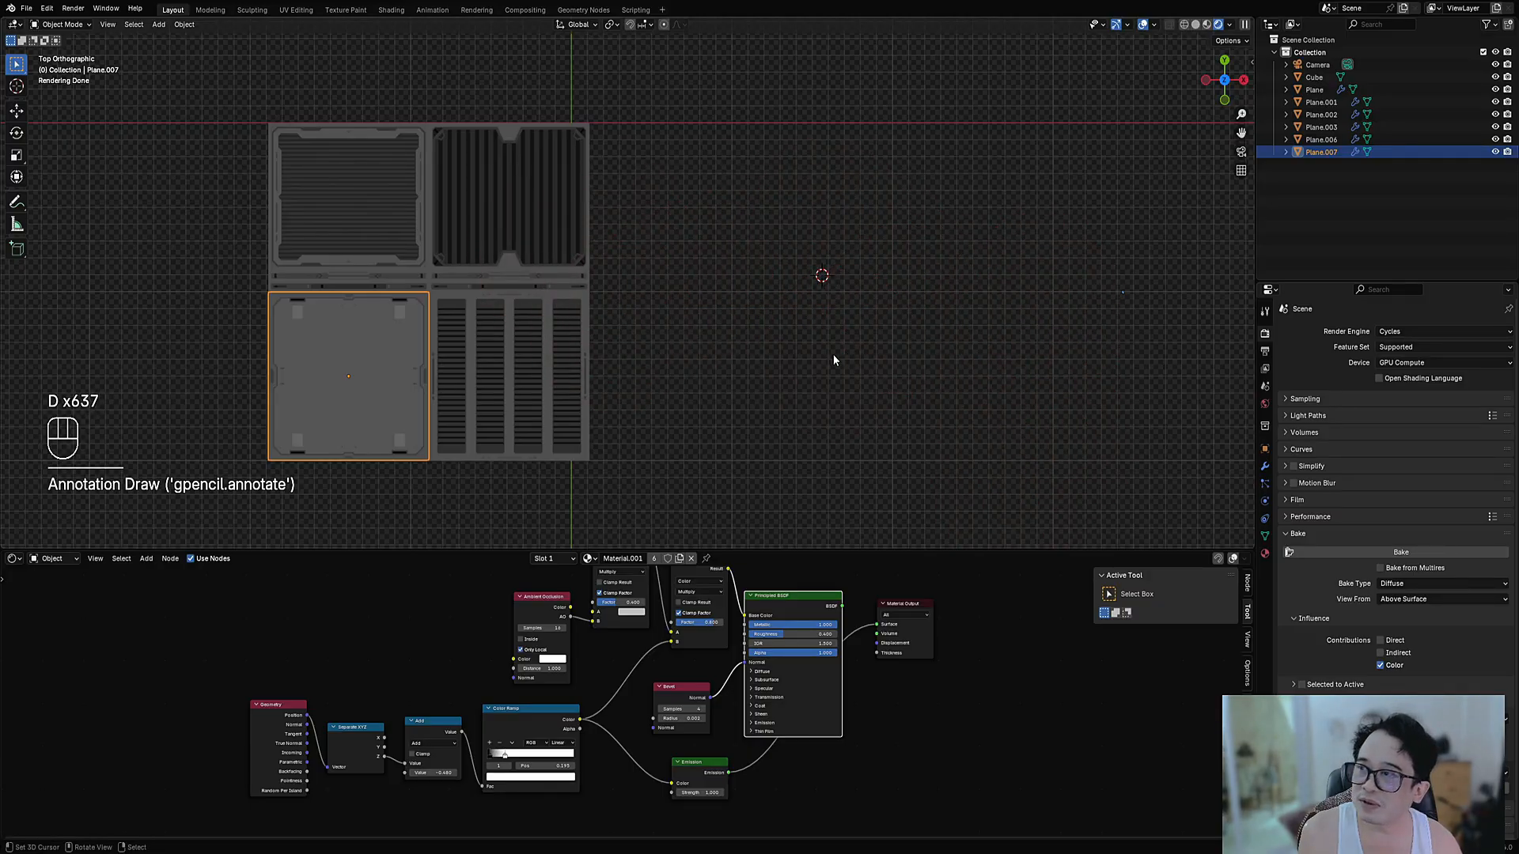
Hide the viewport overlays and view the panels' height gradient in perspective
scroll(614, 338, down, 1)
mouse_move(613, 338)
shift+middle_down()
mouse_move(816, 348)
mouse_move(786, 284)
mouse_move(819, 298)
mouse_move(768, 282)
shift+middle_up()
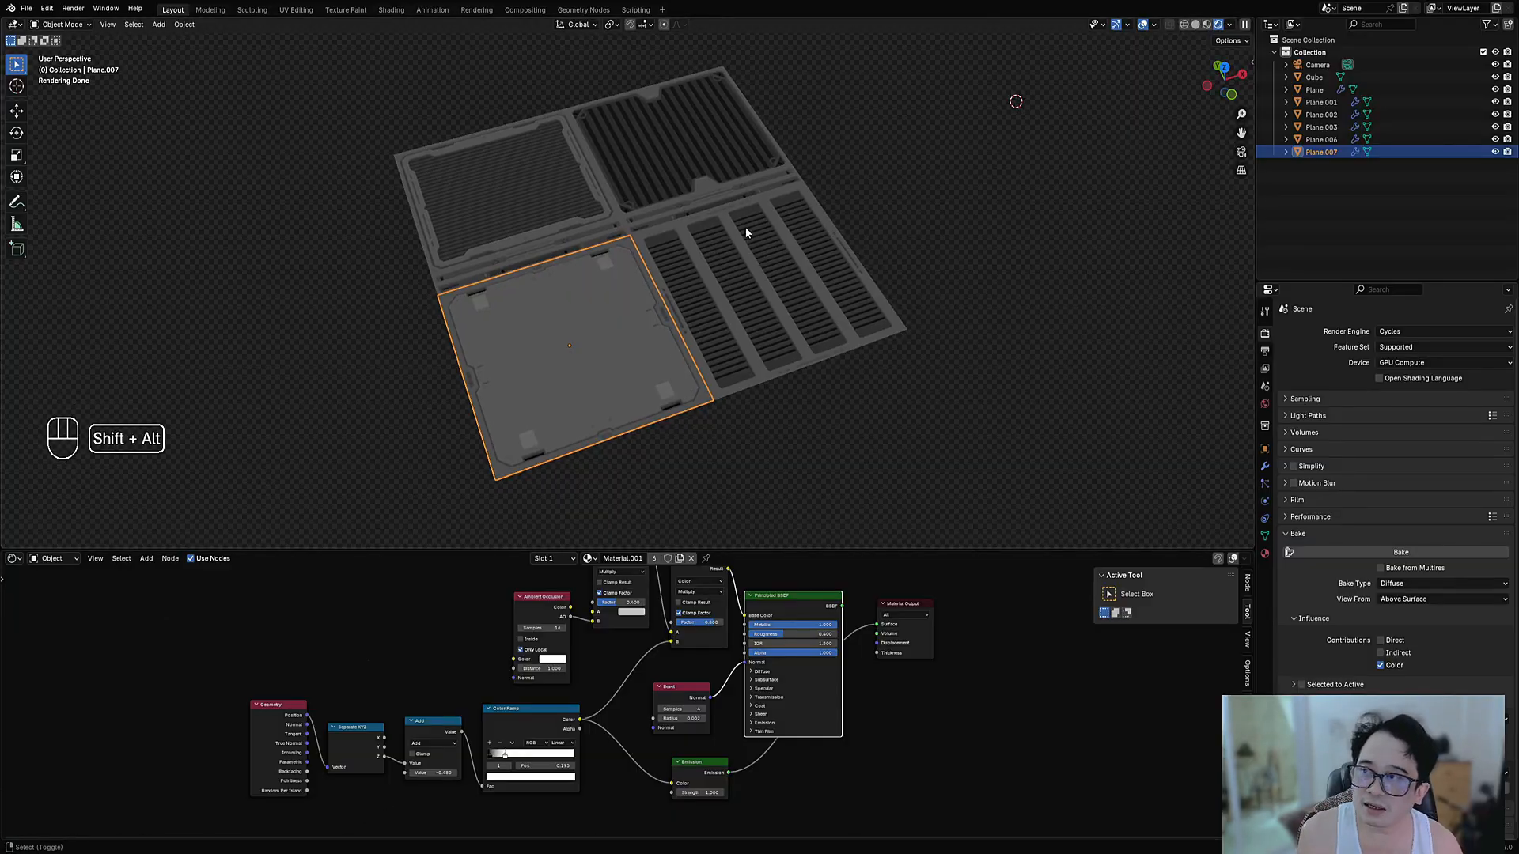
key(shift+alt+z)
scroll(717, 228, up, 1)
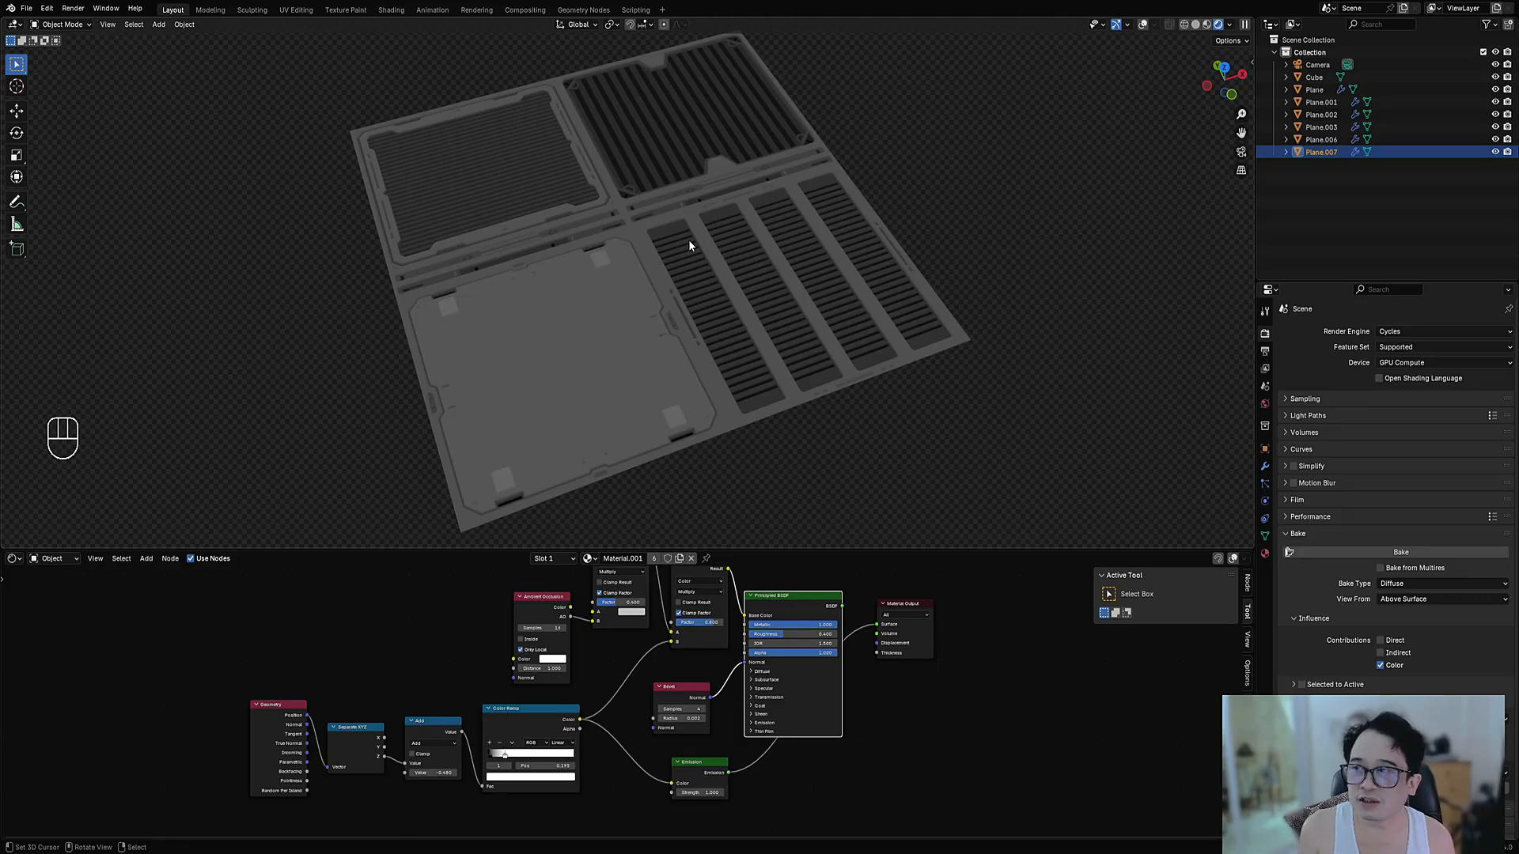
middle_drag(859, 291, 1174, 156)
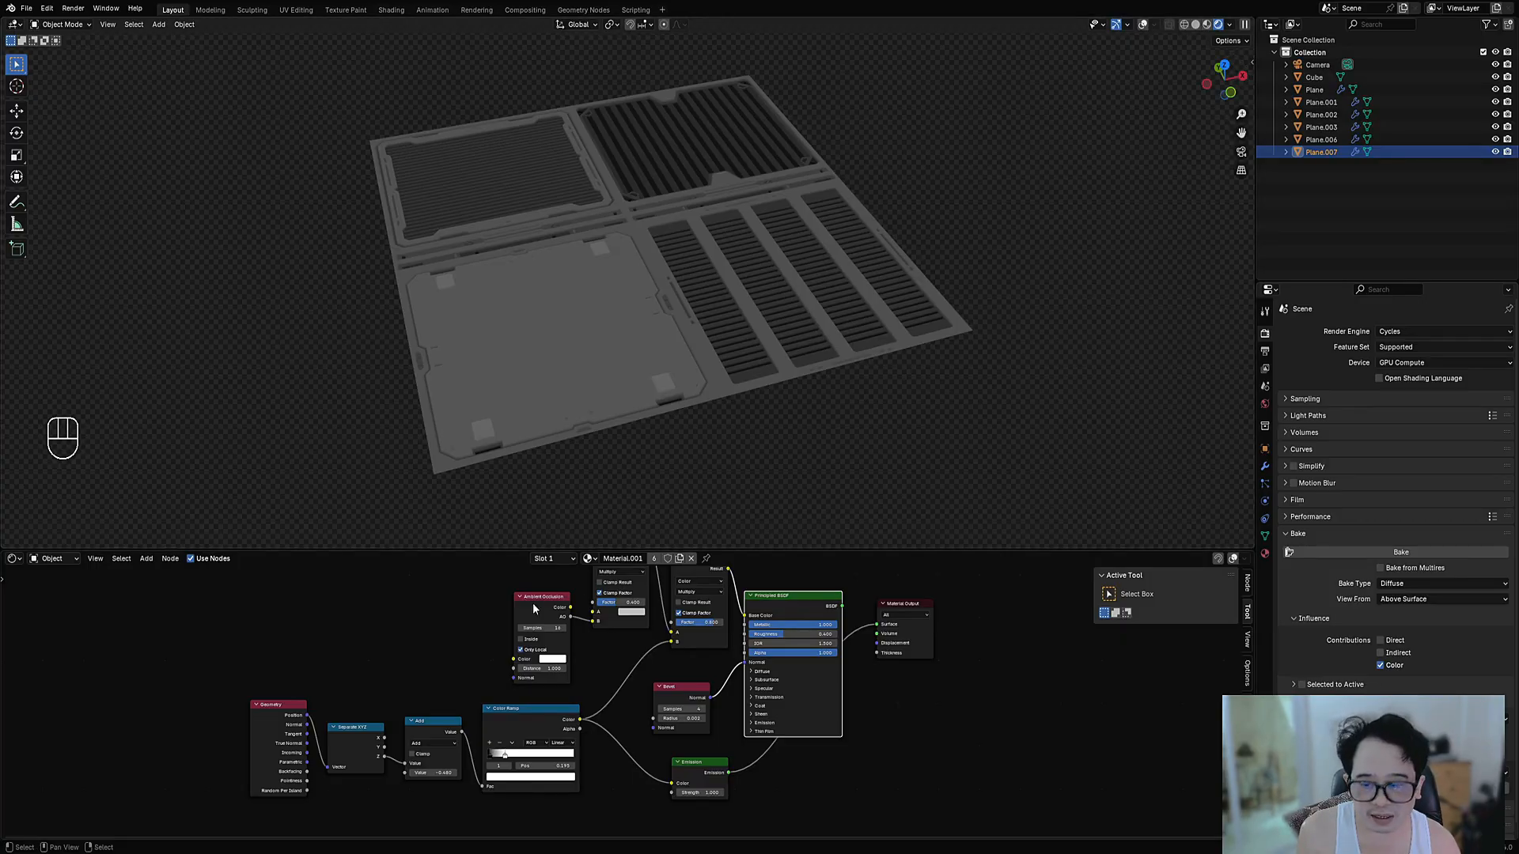
Try feeding the Add node from the X and Y outputs of Separate XYZ, and reconnect its Z output
scroll(533, 602, up, 3)
scroll(559, 668, up, 2)
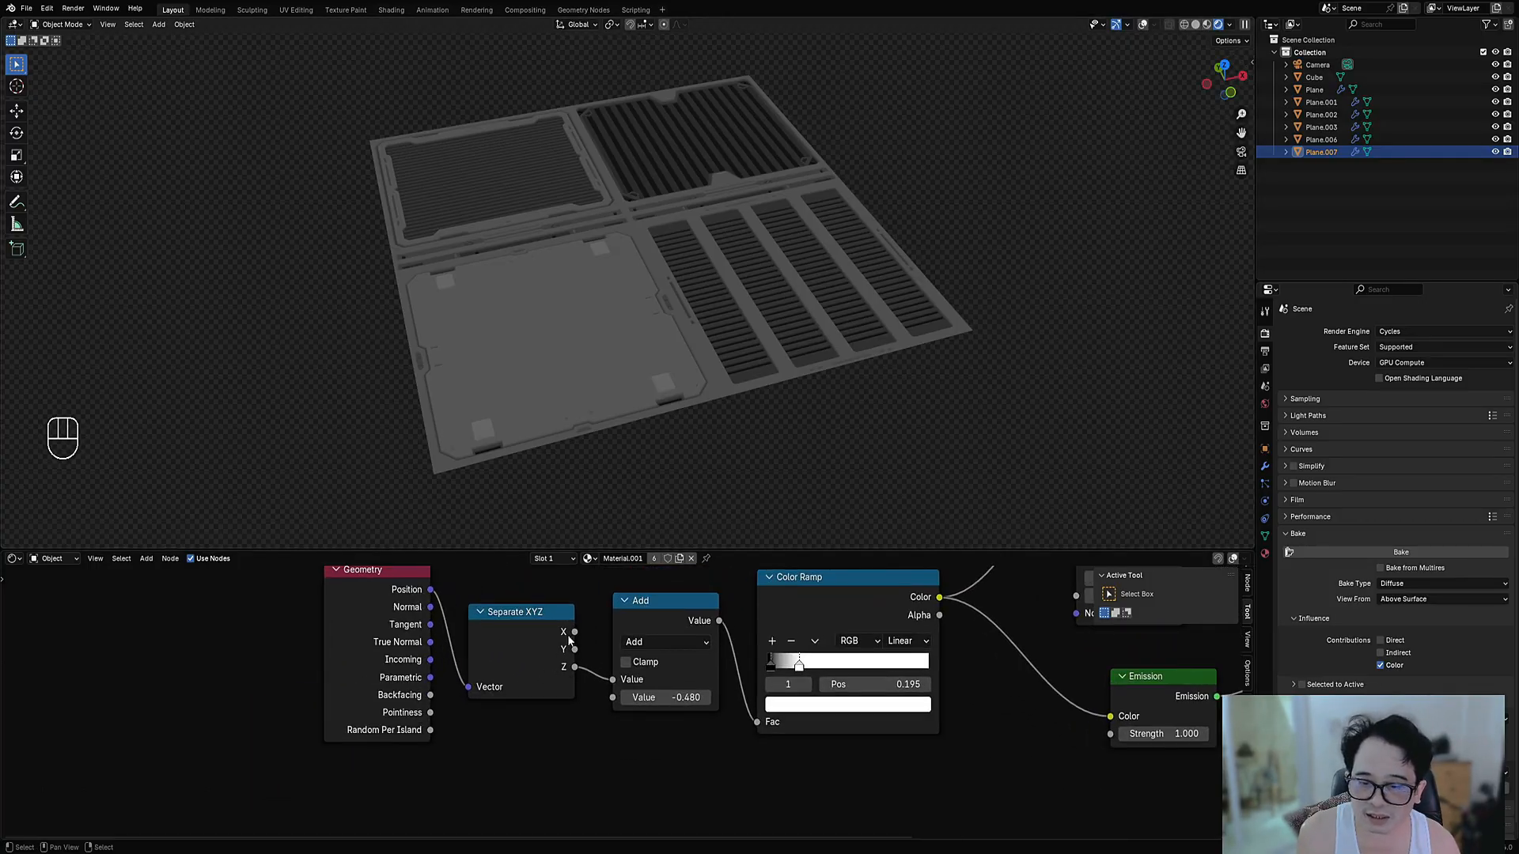
drag(575, 632, 611, 680)
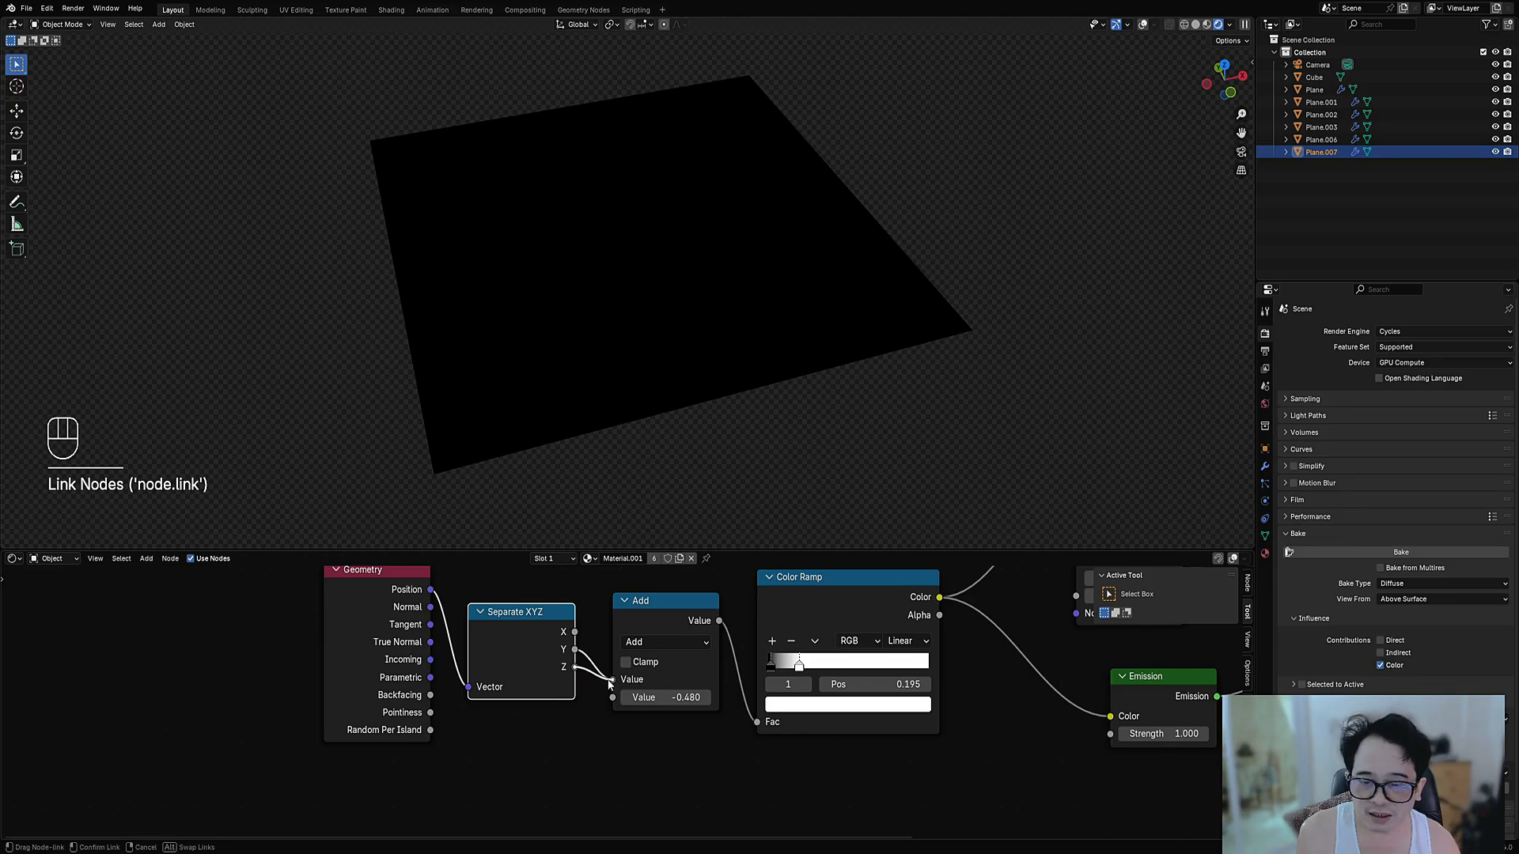
middle_drag(811, 321, 815, 342)
Connect the Principled BSDF to the Material Output's Surface and inspect the panels' metallic shading up close
scroll(979, 724, down, 5)
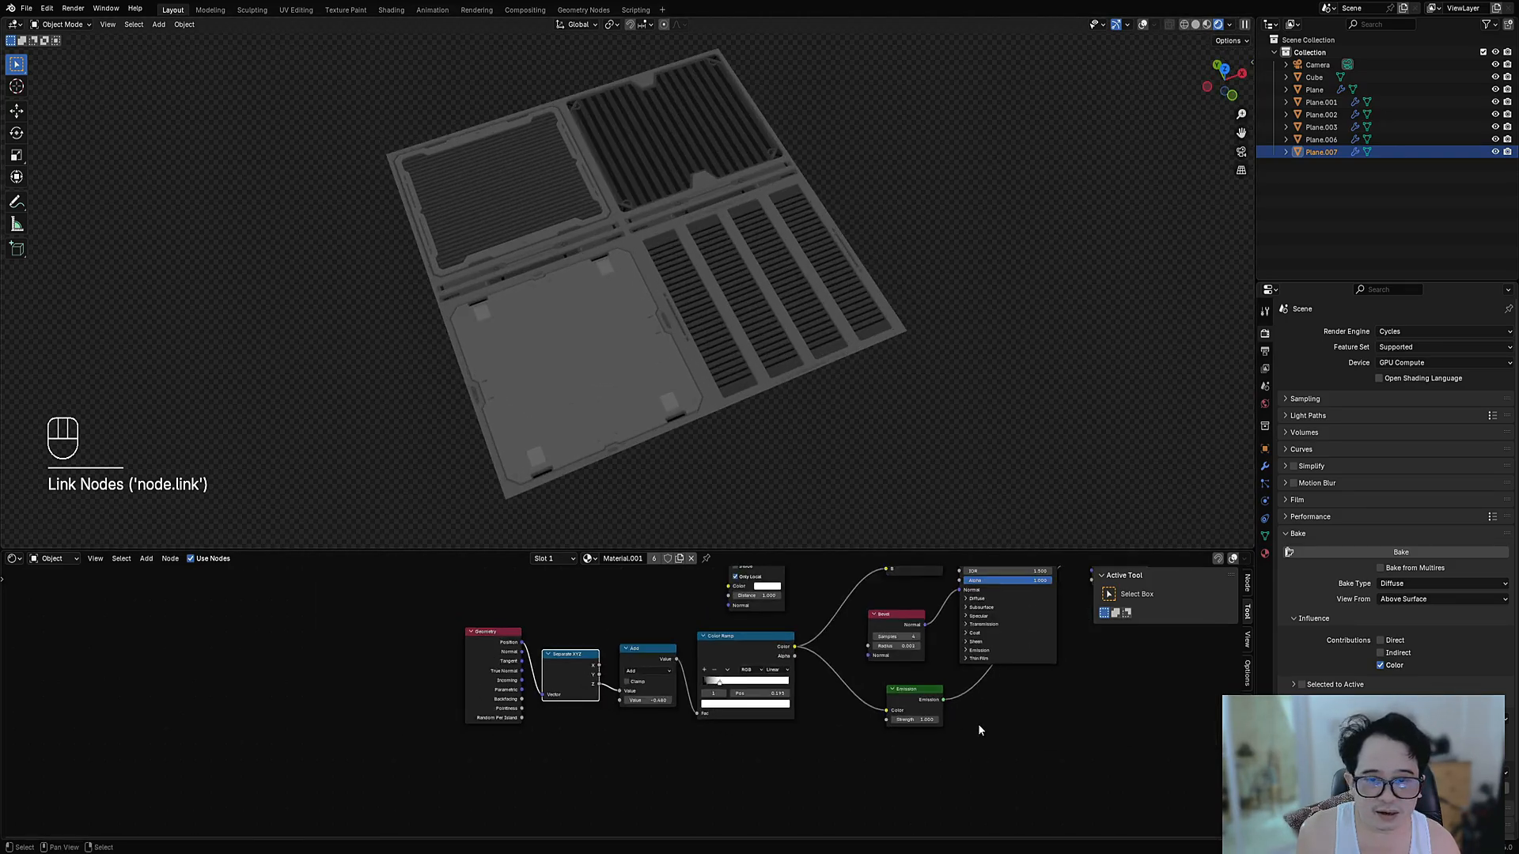
middle_drag(1000, 718, 634, 834)
scroll(661, 596, up, 2)
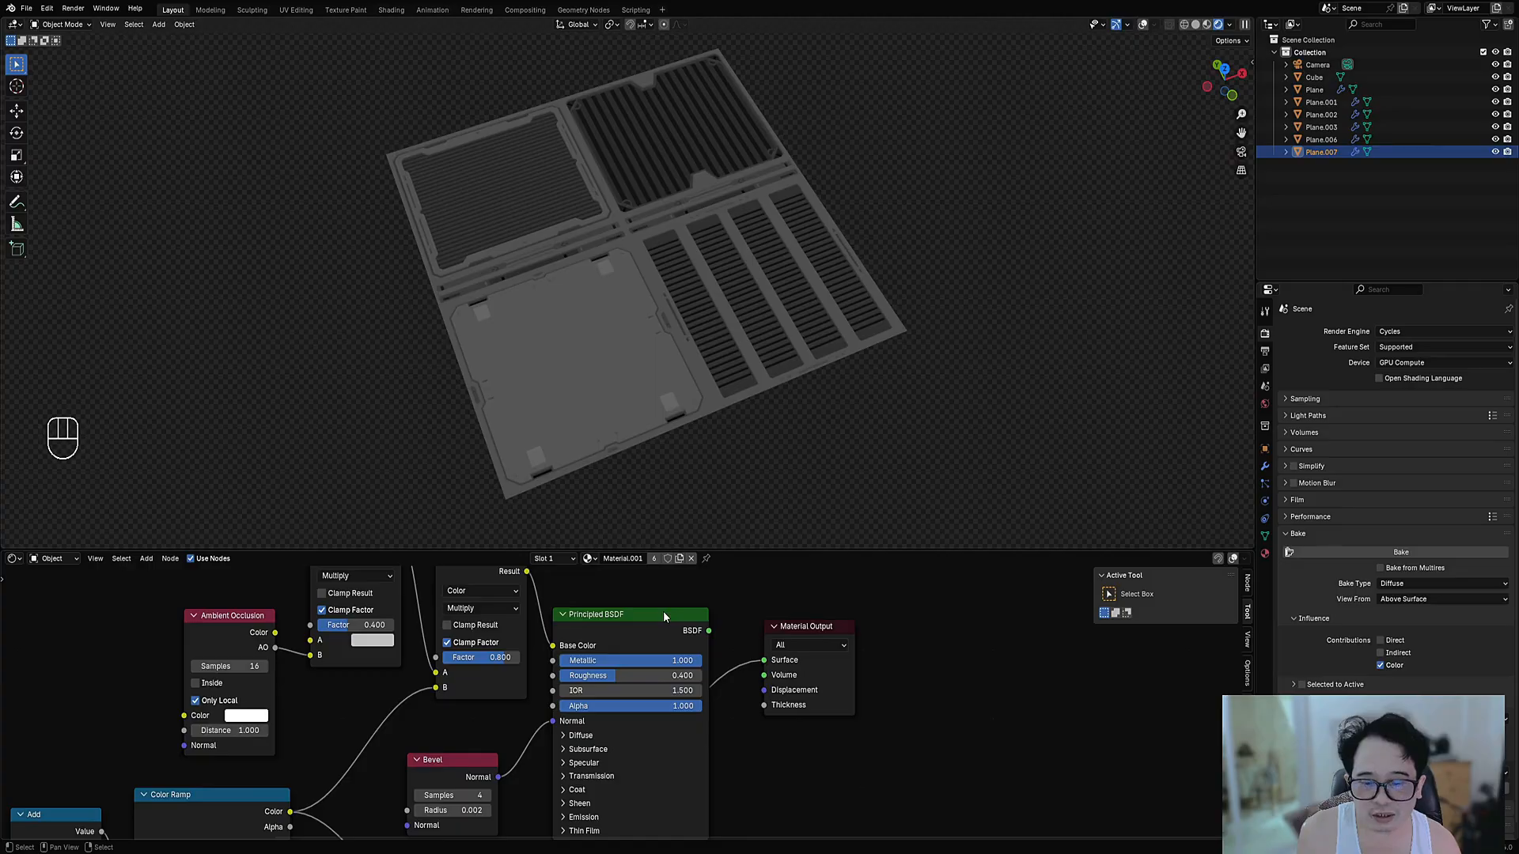
ctrl+shift+click(662, 617)
scroll(677, 405, up, 3)
middle_drag(678, 405, 692, 364)
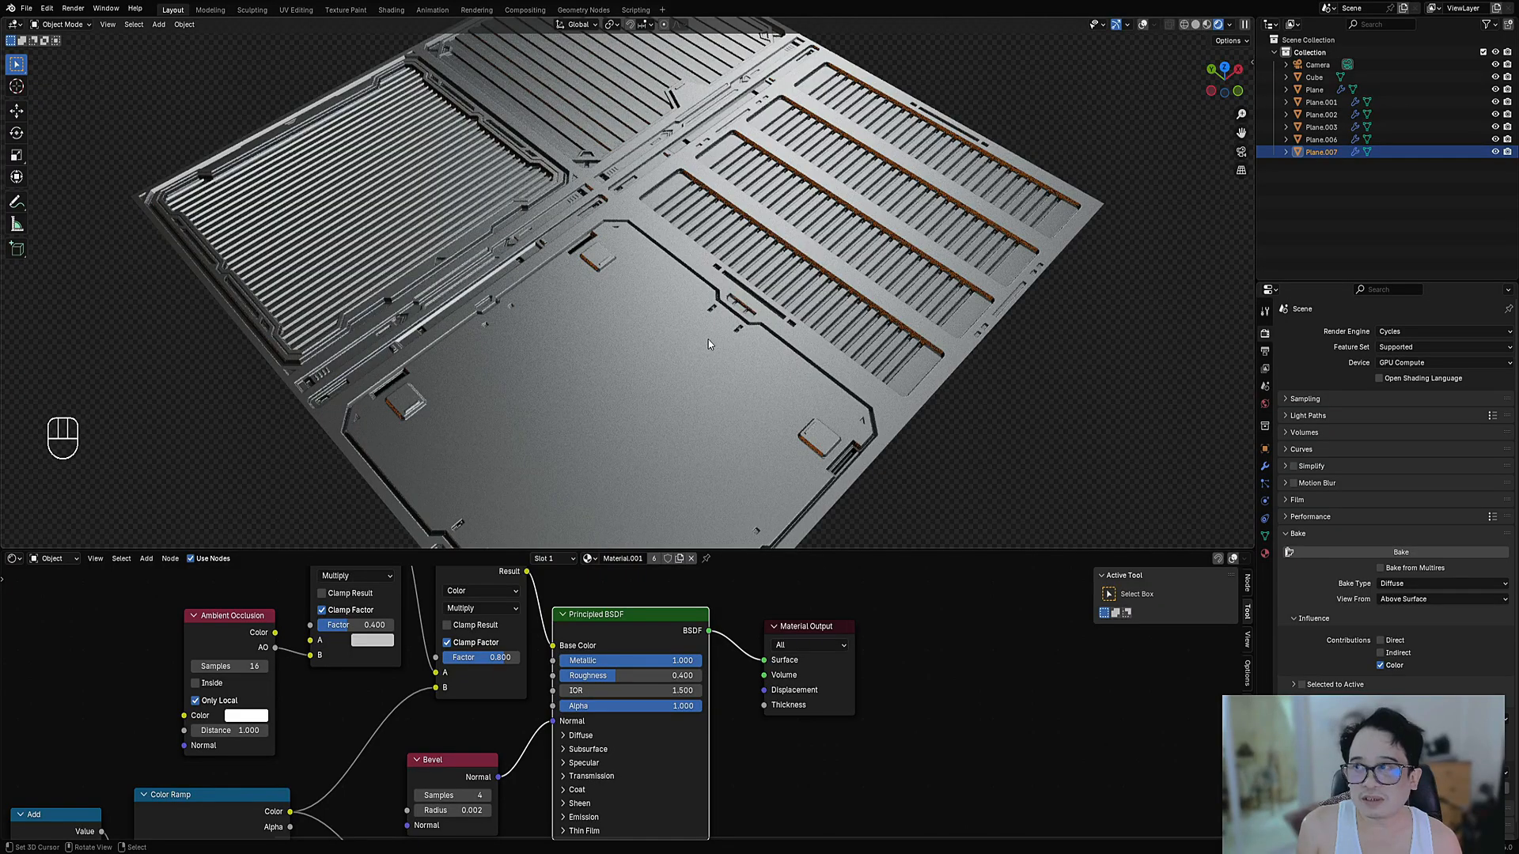
scroll(707, 329, down, 2)
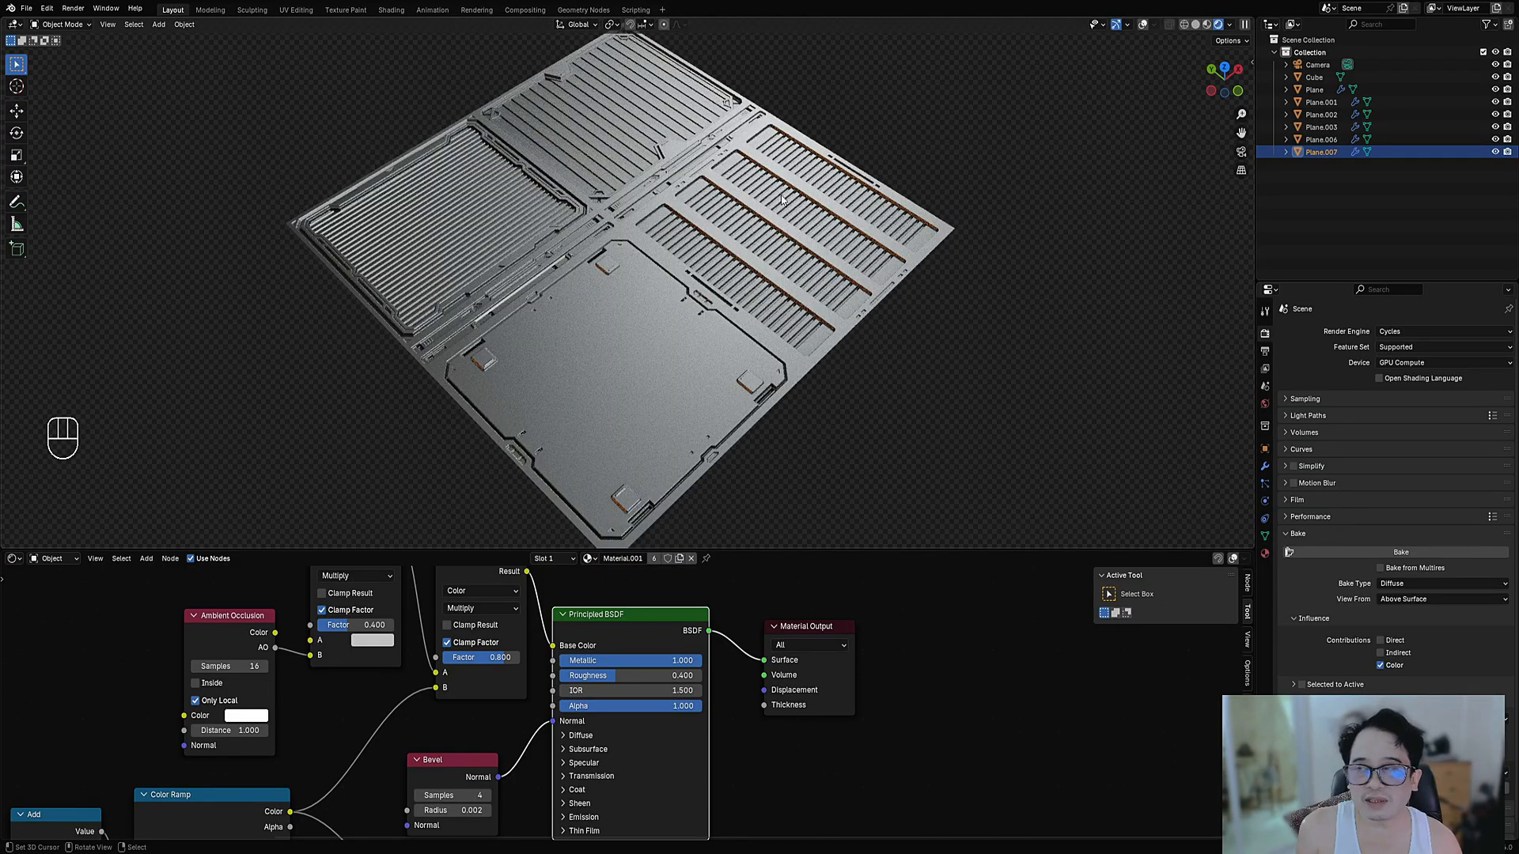
Select the Multiply node fed by Ambient Occlusion and compare the panels' shading in top and angled views
middle_drag(784, 208, 646, 191)
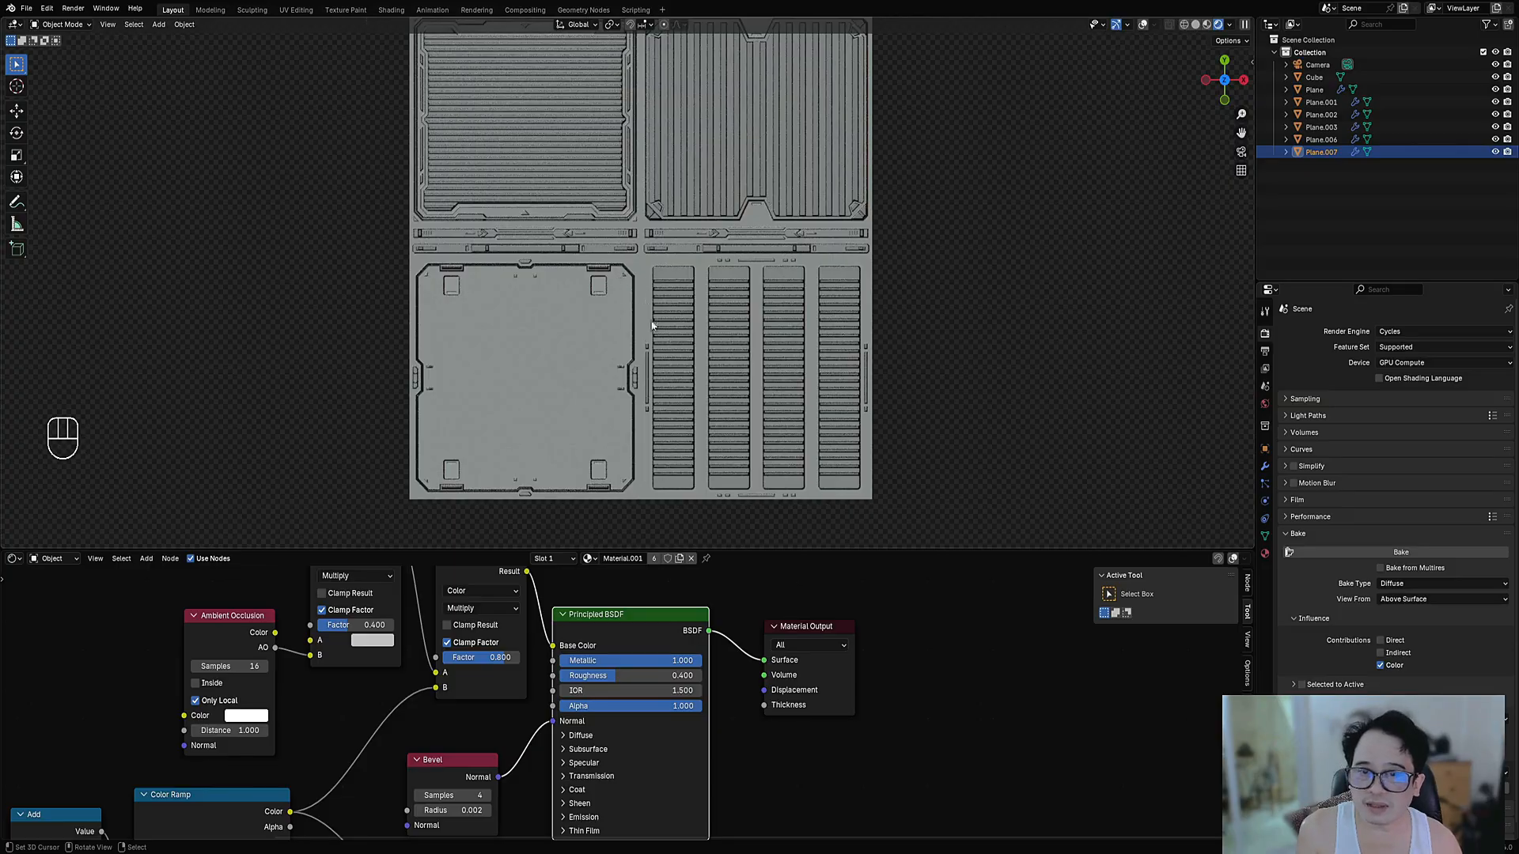
middle_drag(623, 297, 800, 274)
scroll(348, 613, down, 1)
middle_drag(348, 613, 519, 617)
click(486, 658)
middle_drag(728, 282, 650, 409)
scroll(622, 155, down, 8)
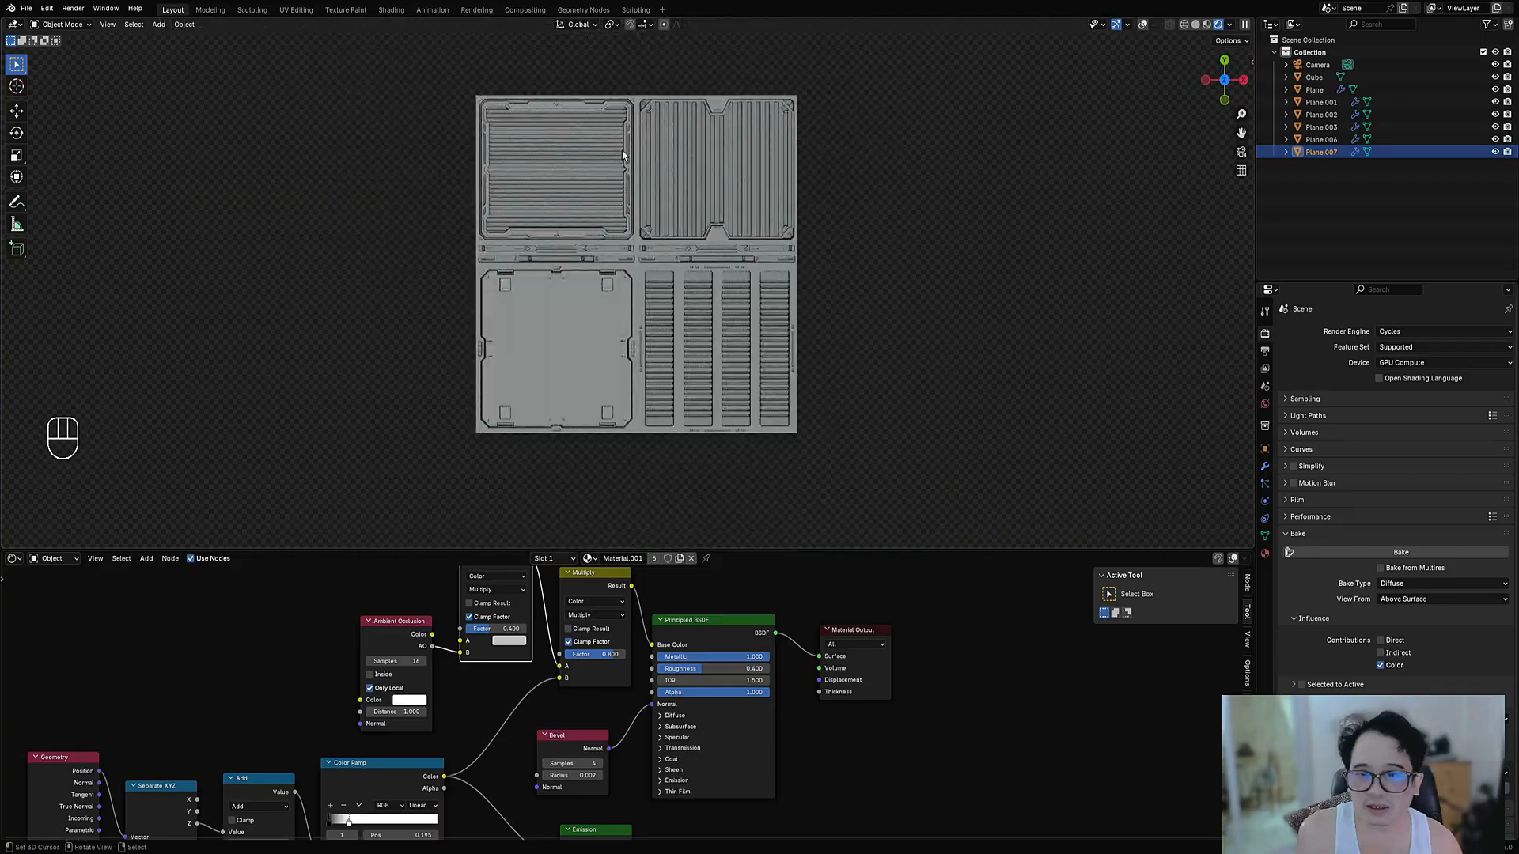
scroll(672, 284, up, 5)
middle_drag(689, 344, 710, 283)
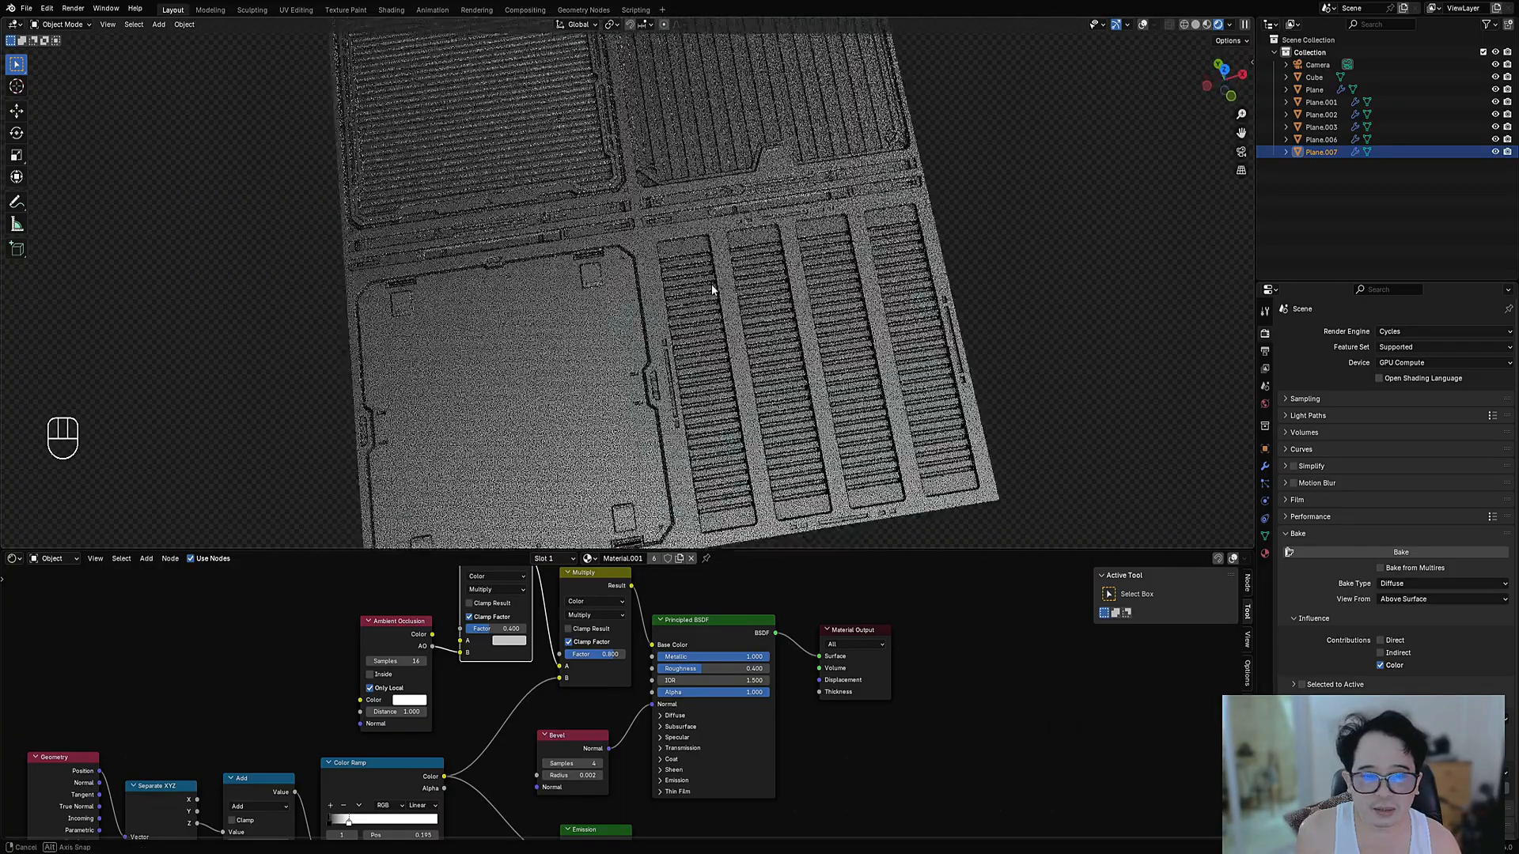
Maximize the 3D viewport and examine all four panels in perspective and straight from the top
key(ctrl+space)
shift+middle_drag(774, 408, 776, 400)
scroll(815, 359, down, 1)
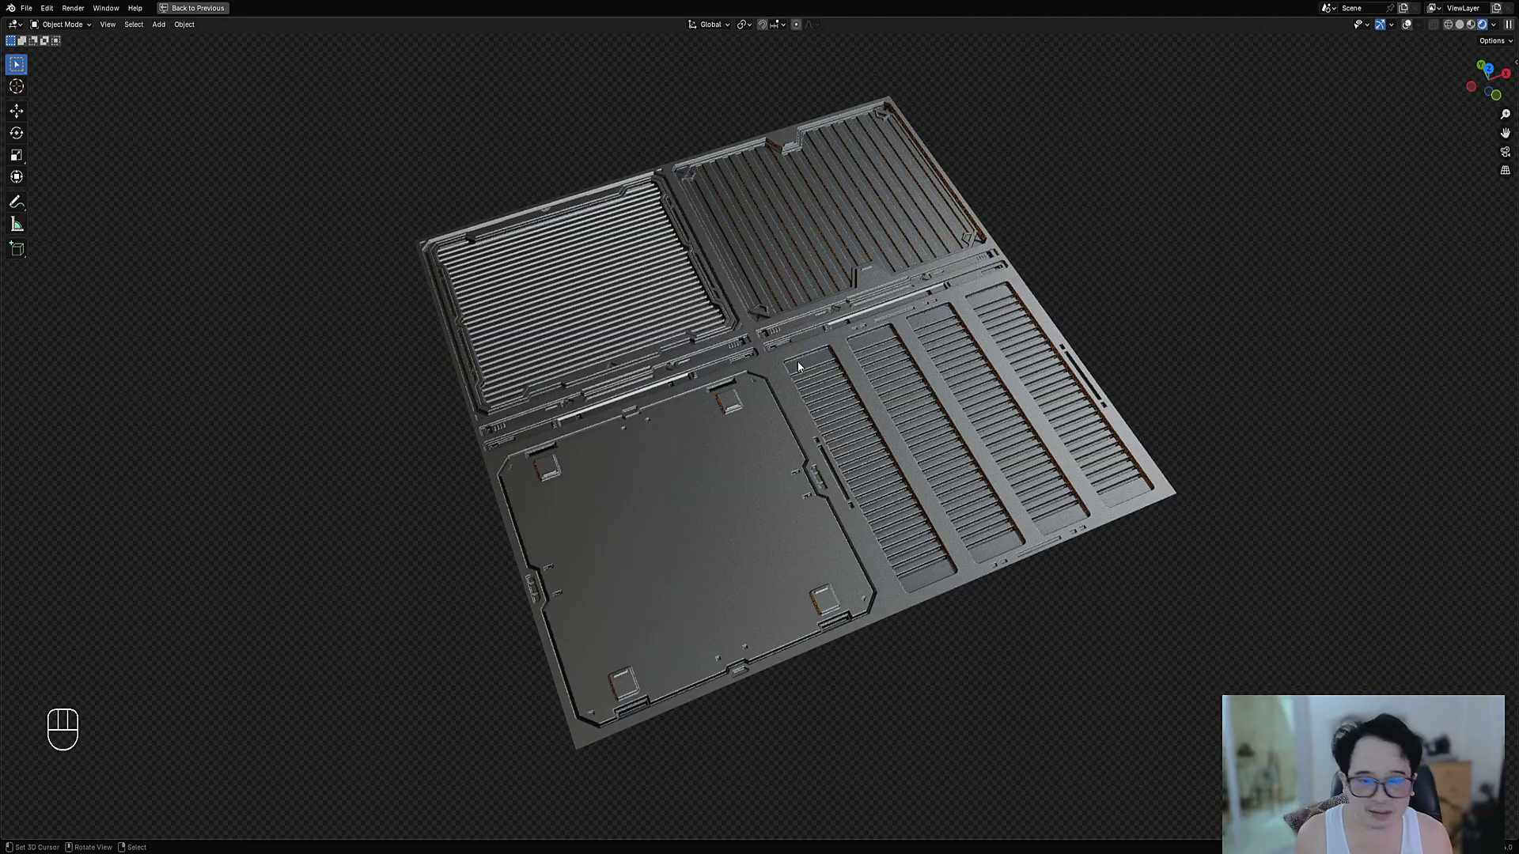
middle_drag(731, 350, 813, 424)
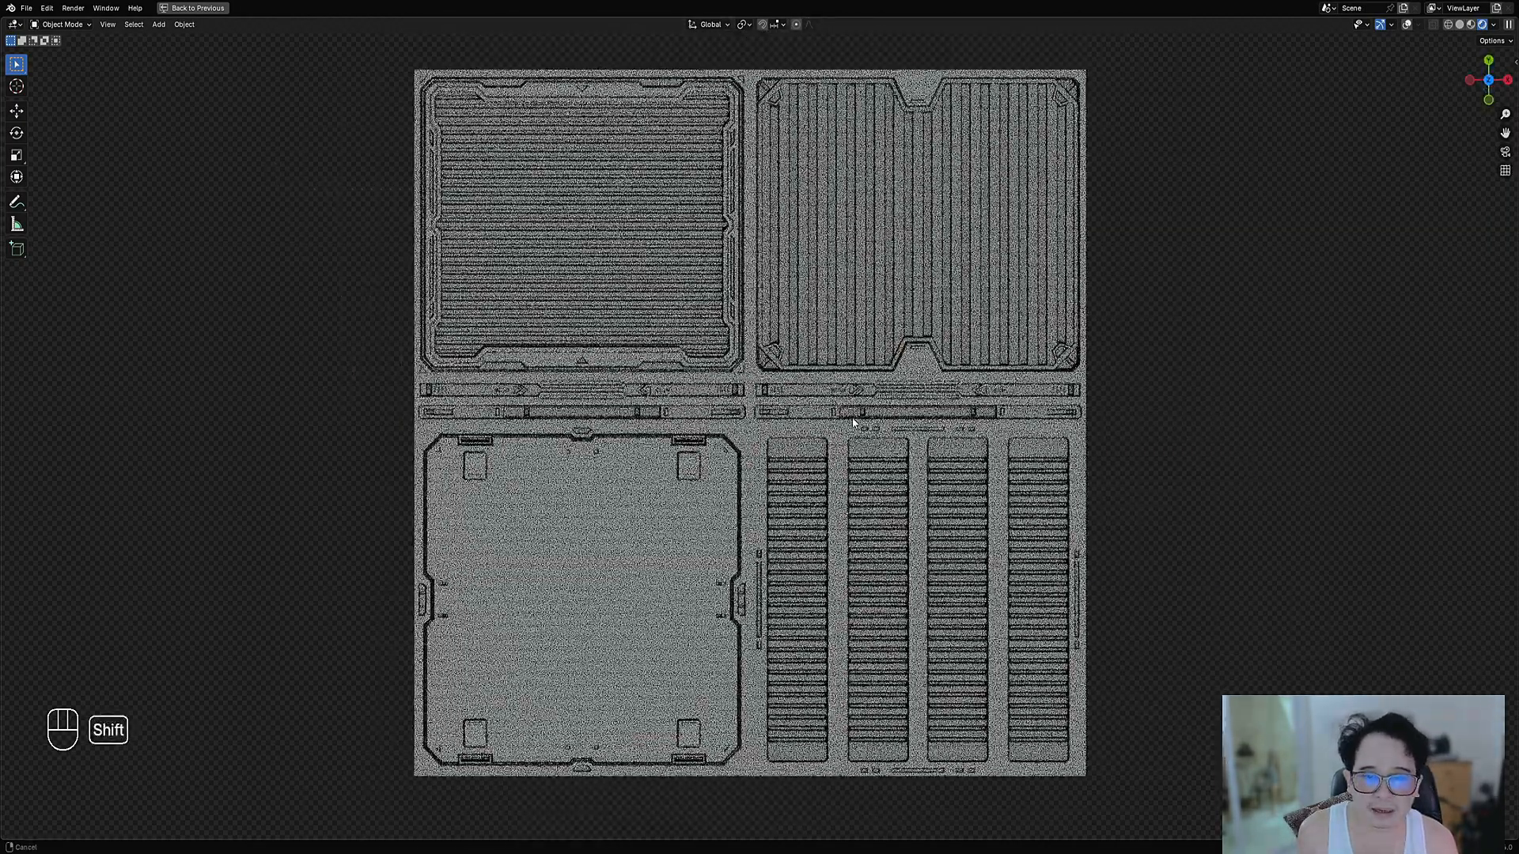